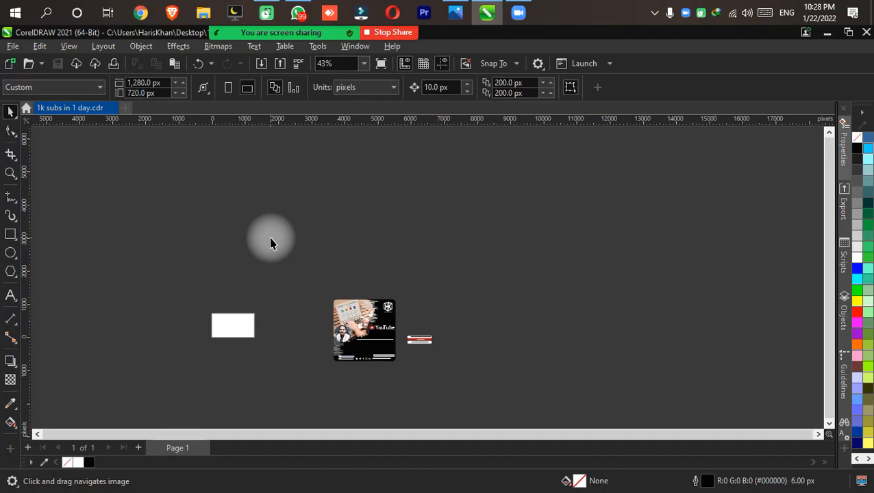
- Create a new 1280 × 720 px RGB document named "plot on installments in islamabad"
key(ctrl+n)
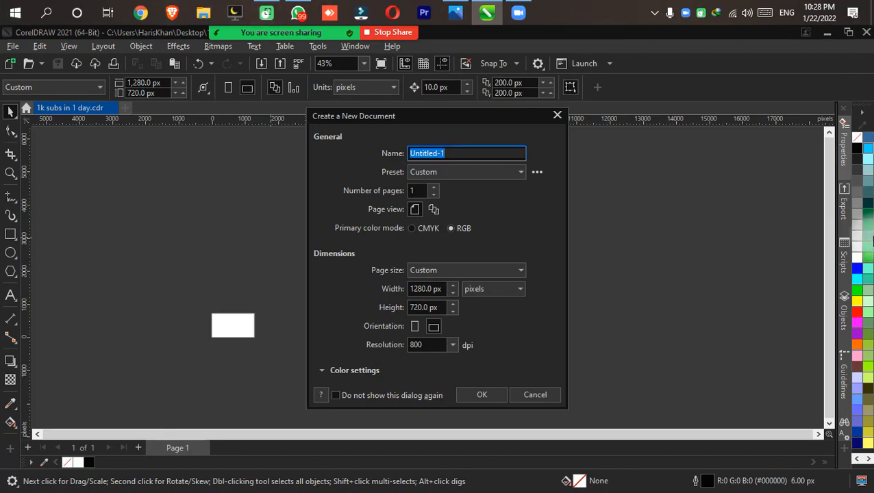
text(pl)
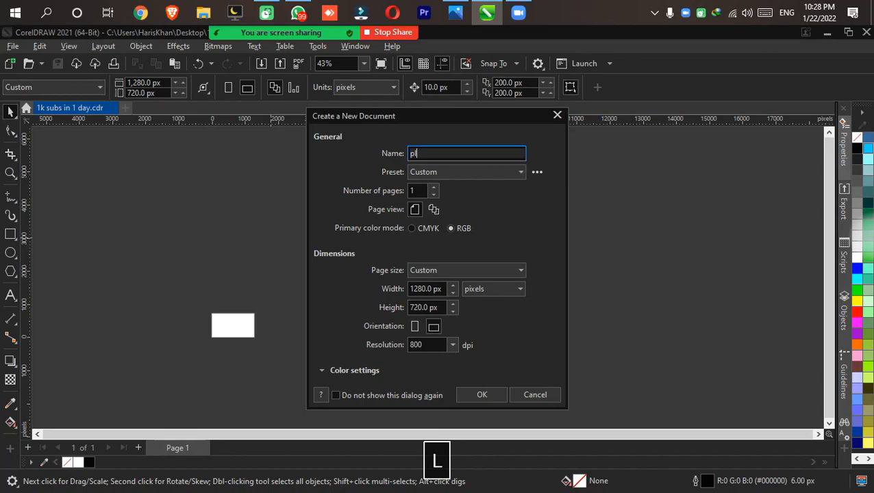
text(ot)
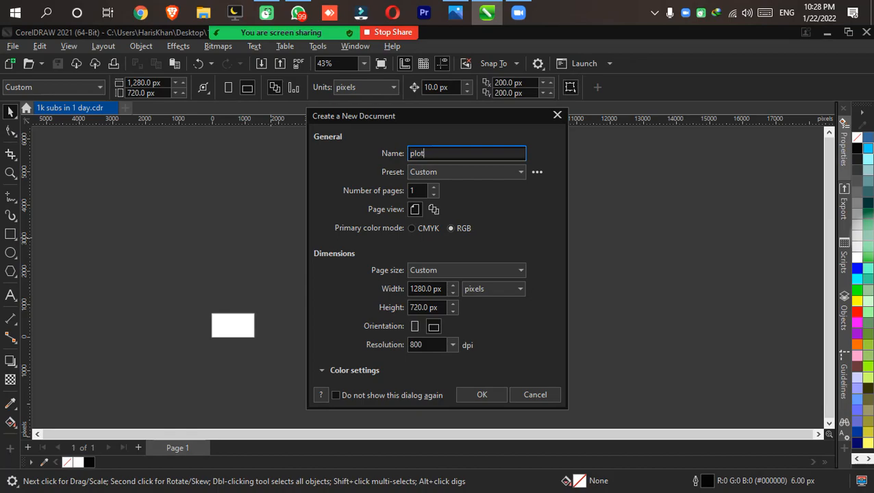
text(on inst)
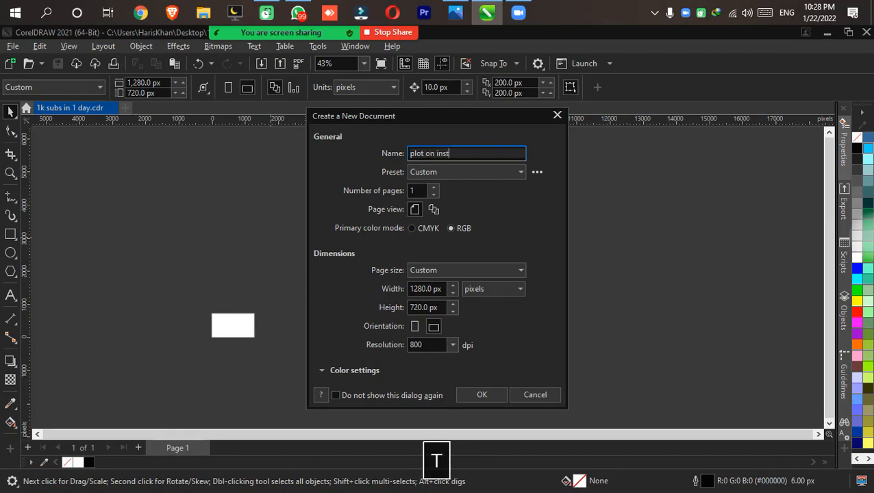
text(allme)
key(BackSpace)
key(BackSpace)
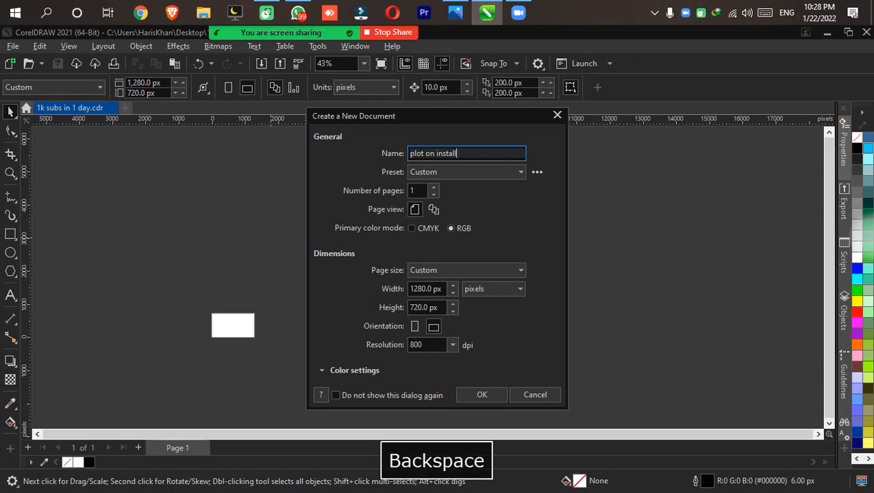
text(ments)
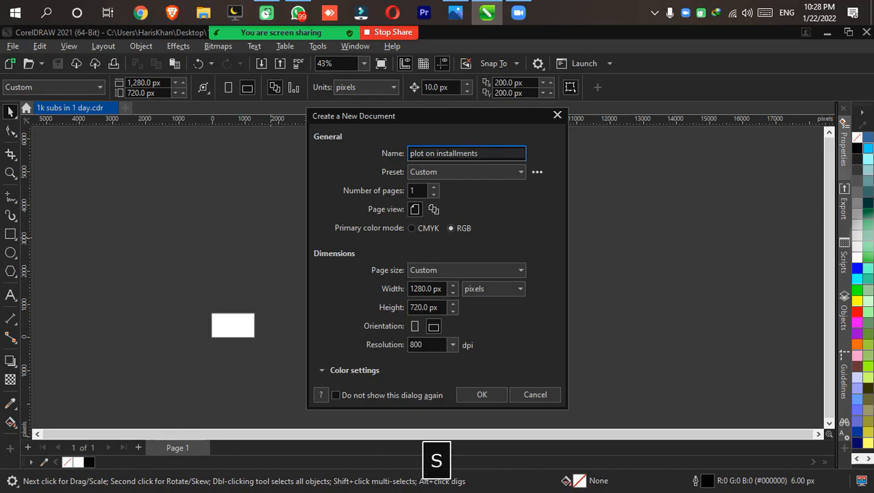
text( in isalban)
key(BackSpace)
key(BackSpace)
key(BackSpace)
key(BackSpace)
key(BackSpace)
text(lamabd)
key(Return)
key(F4)
drag(323, 315, 410, 266)
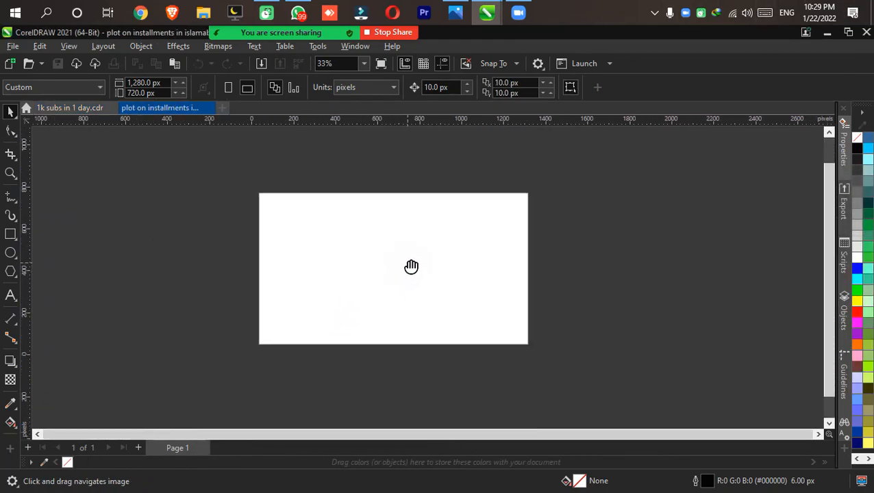
click(175, 189)
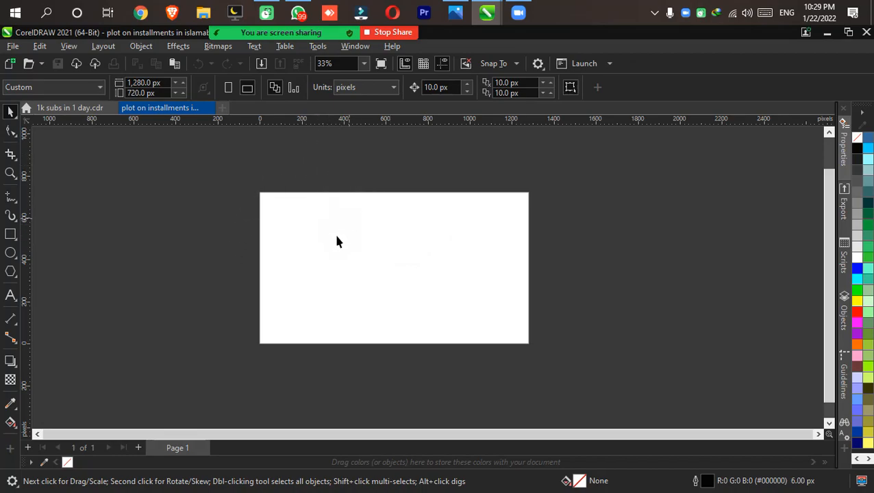
click(379, 90)
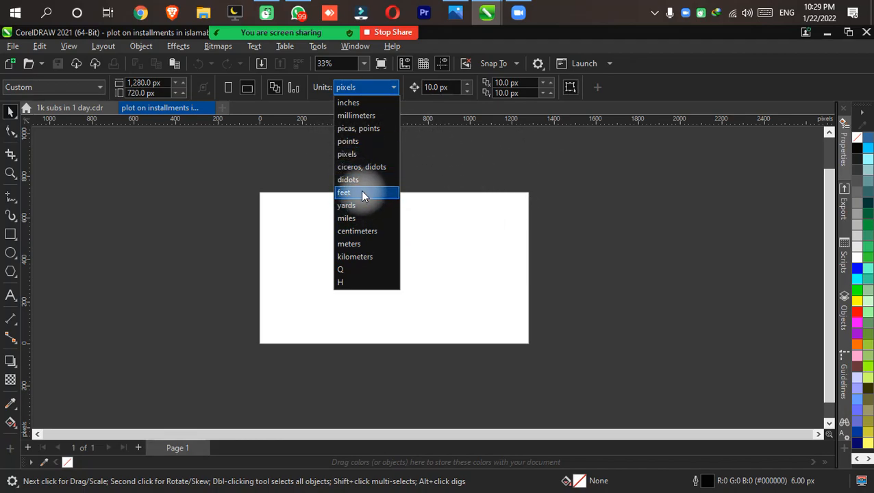
key(Escape)
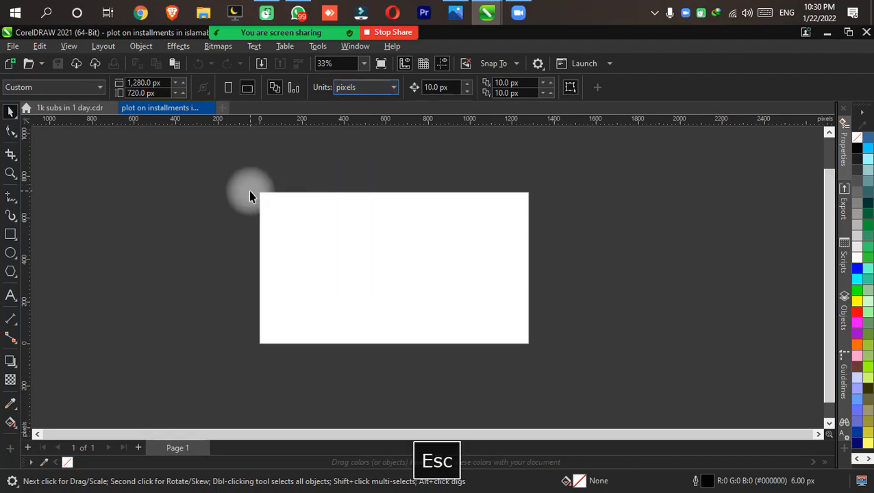
scroll(182, 212, down, 2)
drag(182, 219, 268, 243)
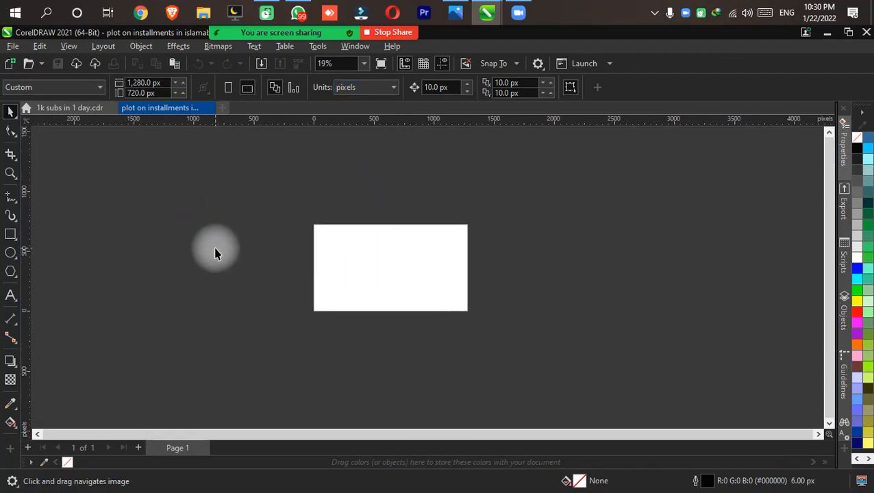
- Draw a rectangle of about 1256 × 727 px over the page, starting at its upper-left corner
scroll(214, 251, up, 1)
scroll(519, 269, up, 1)
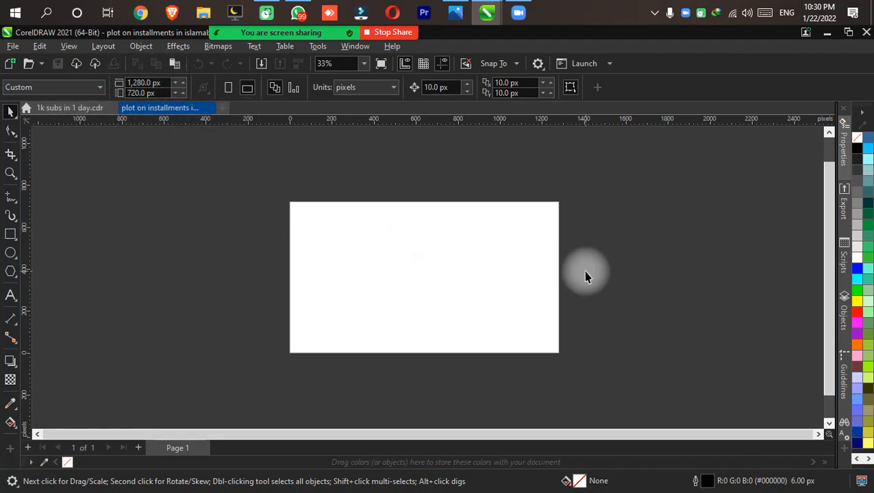
scroll(585, 275, up, 1)
scroll(476, 284, up, 1)
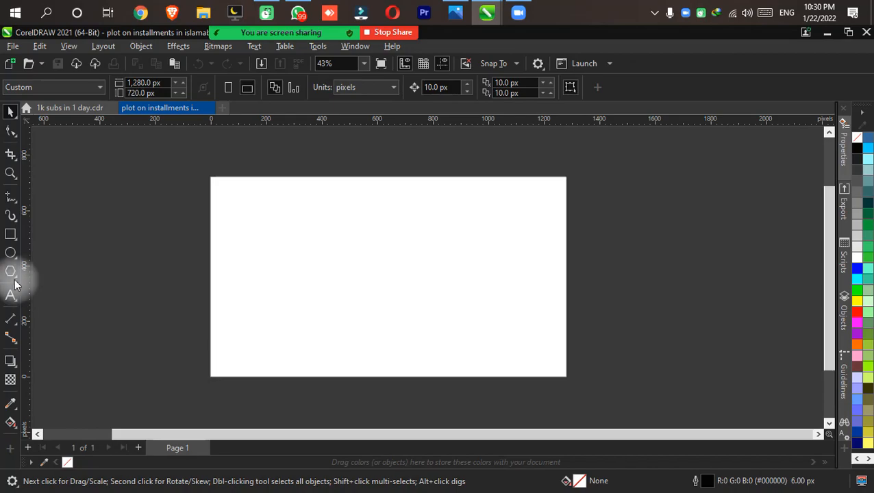
click(12, 235)
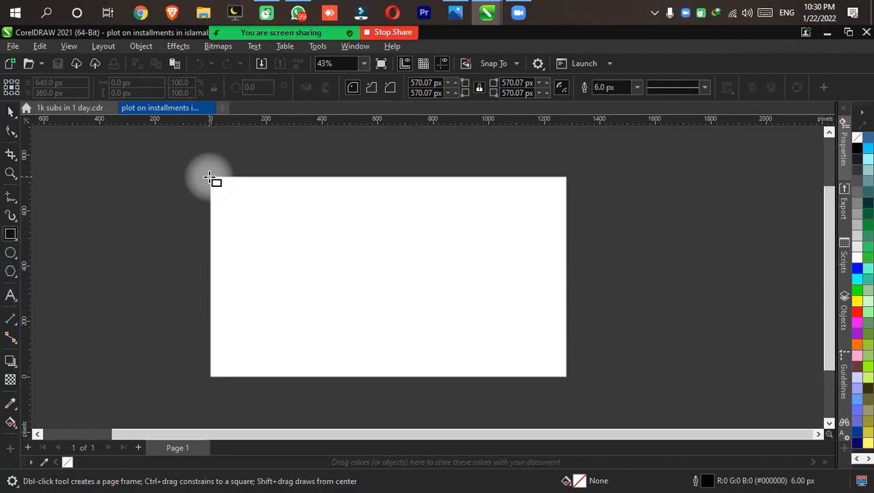
drag(210, 177, 561, 381)
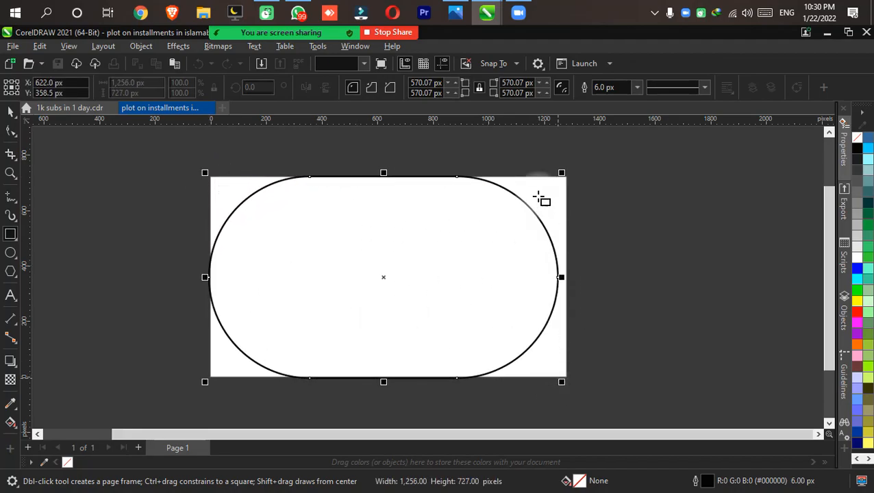
- Set the corner radius of all the rectangle's corners to 0 px
click(532, 82)
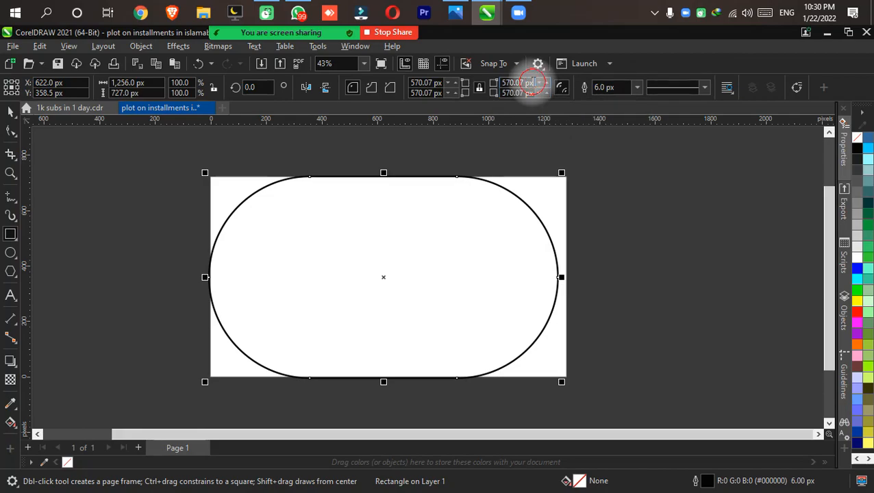
key(ctrl+a)
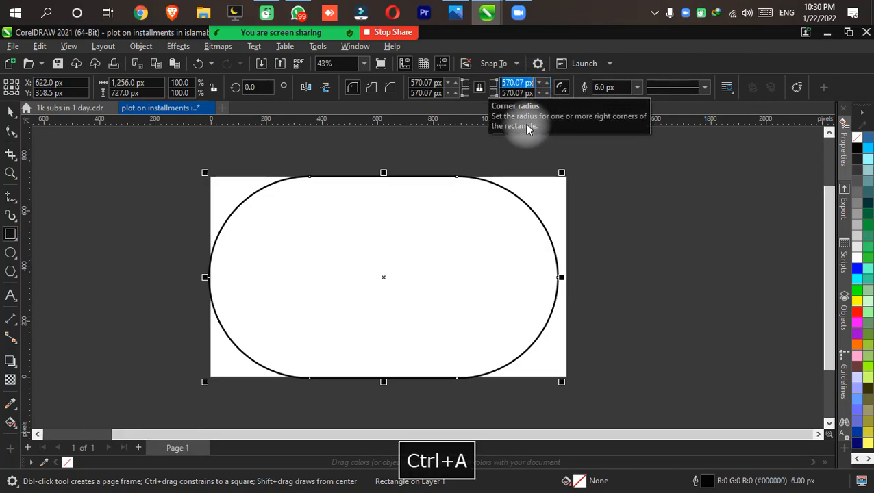
text(0)
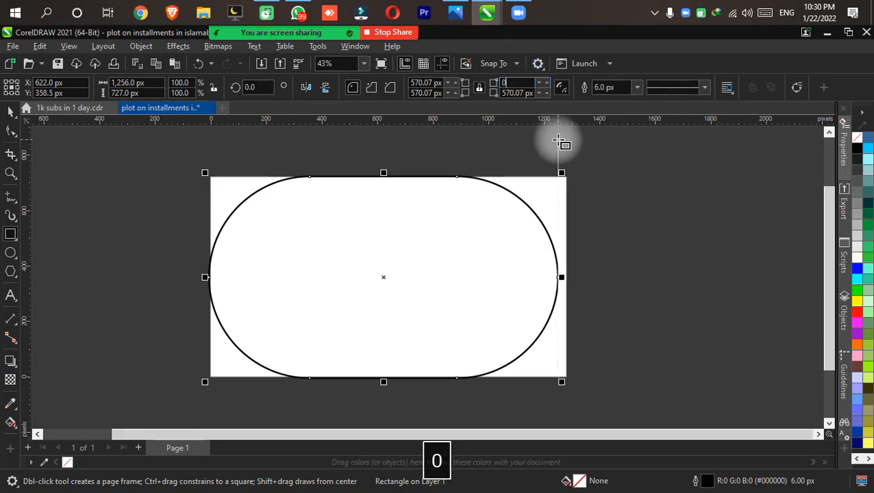
key(Return)
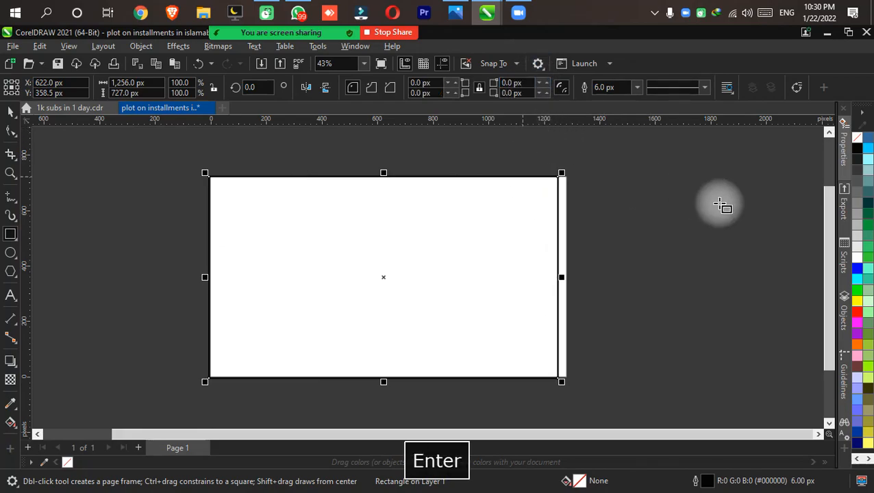
- Resize the rectangle to 1280 × 720 px and nudge it 20 px to the right to cover the page
click(11, 111)
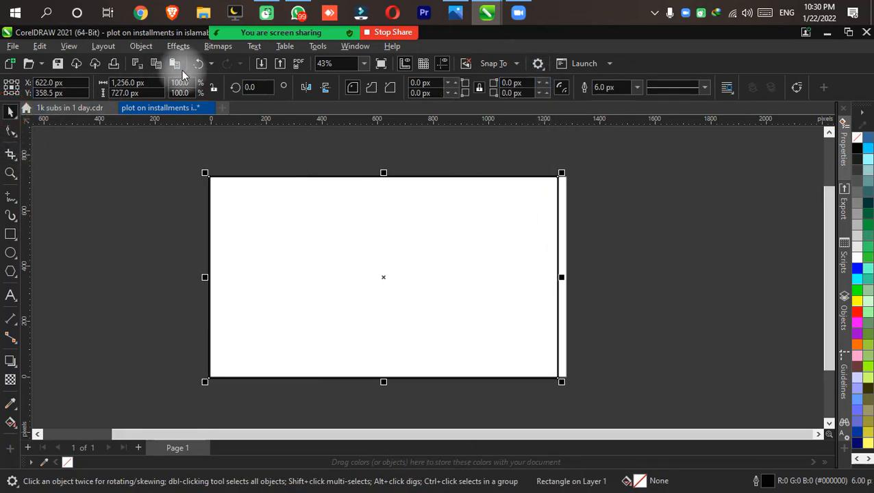
click(126, 83)
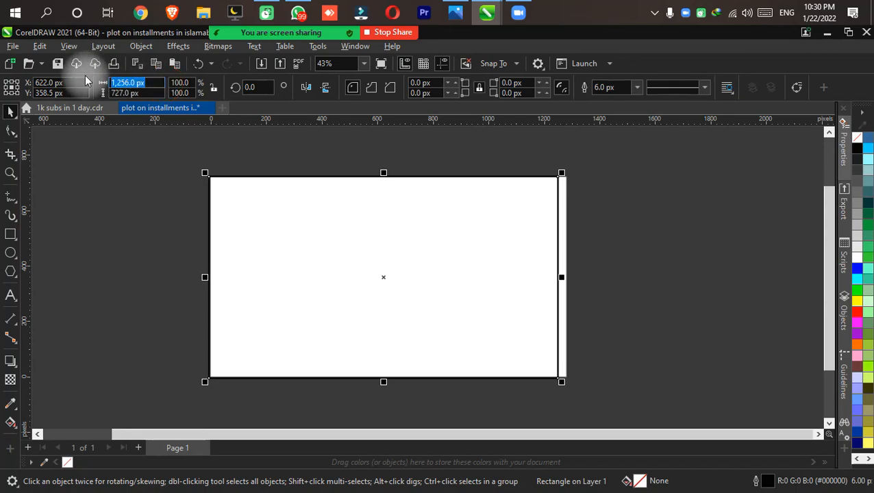
text(1280)
key(Tab)
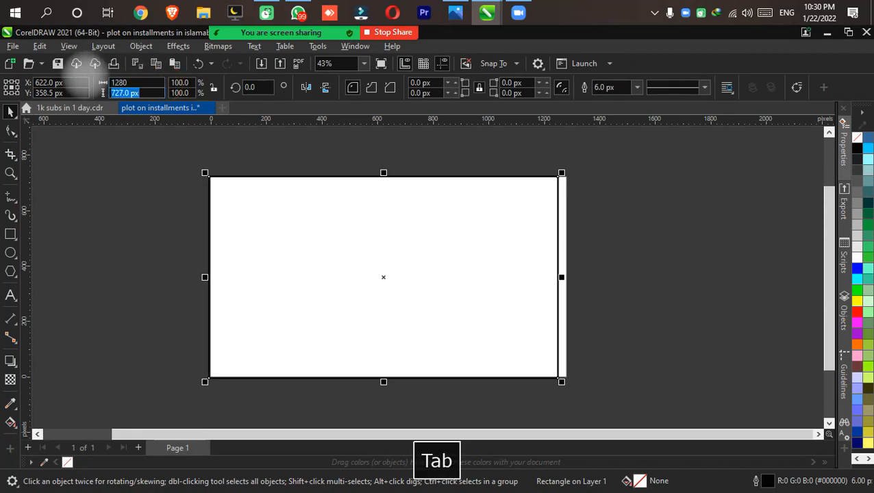
text(720)
key(Return)
key(Right)
key(Right)
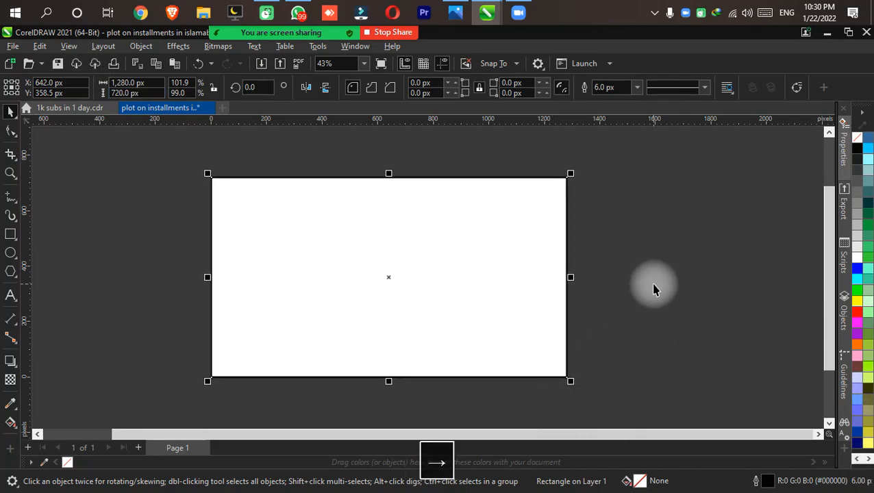
click(690, 268)
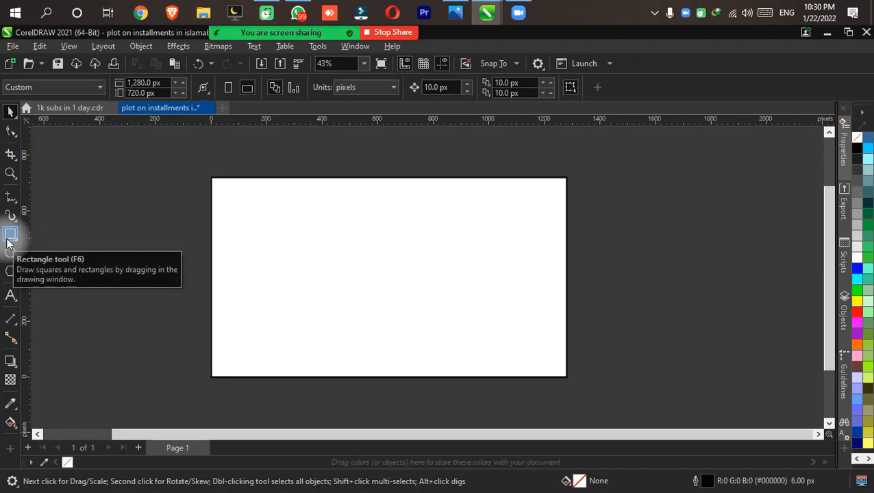
- Fill the page-sized rectangle with black
click(343, 217)
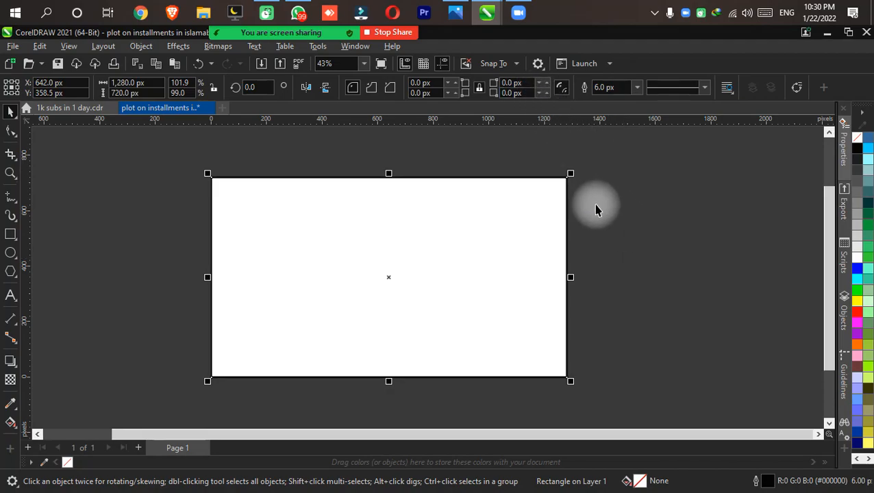
click(598, 235)
click(509, 200)
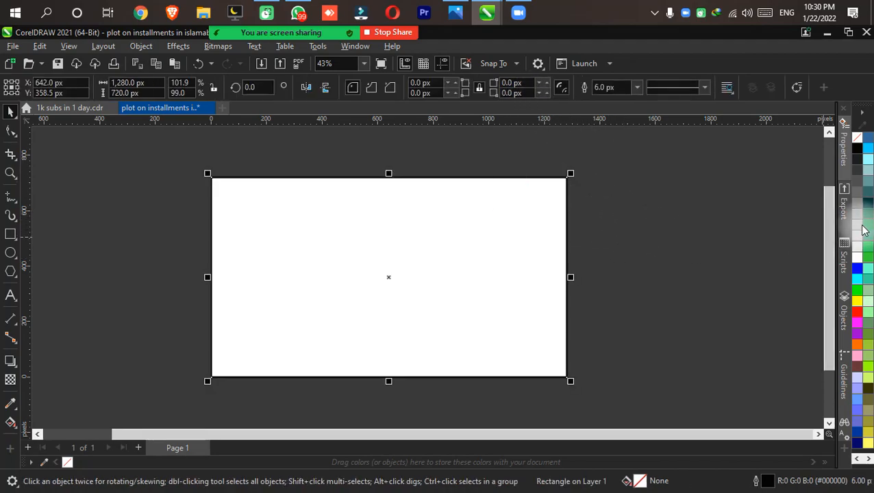
click(856, 148)
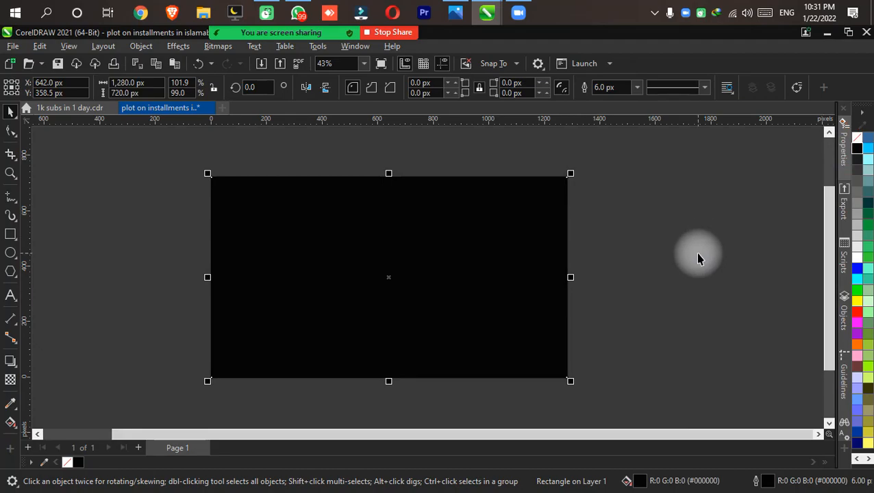
click(697, 257)
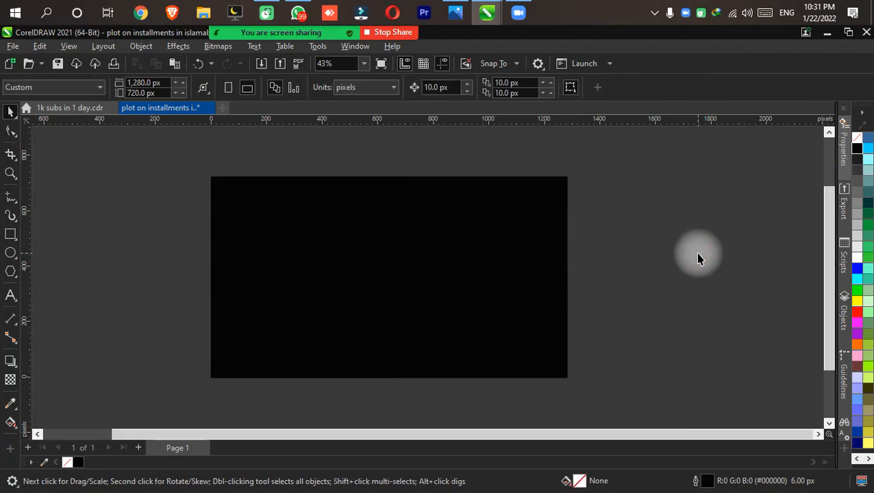
- Open the save settings for the drawing and change its file name to "plot in installments in islamabad"
key(F4)
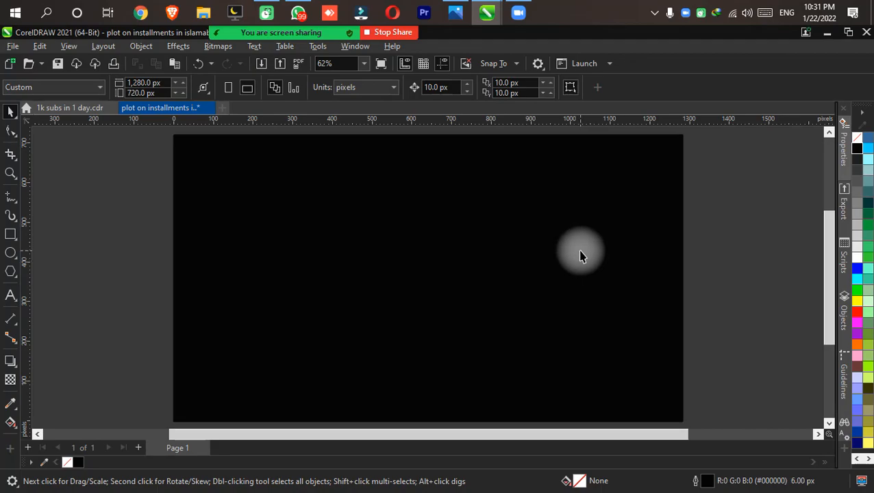
scroll(579, 255, down, 1)
drag(562, 254, 527, 253)
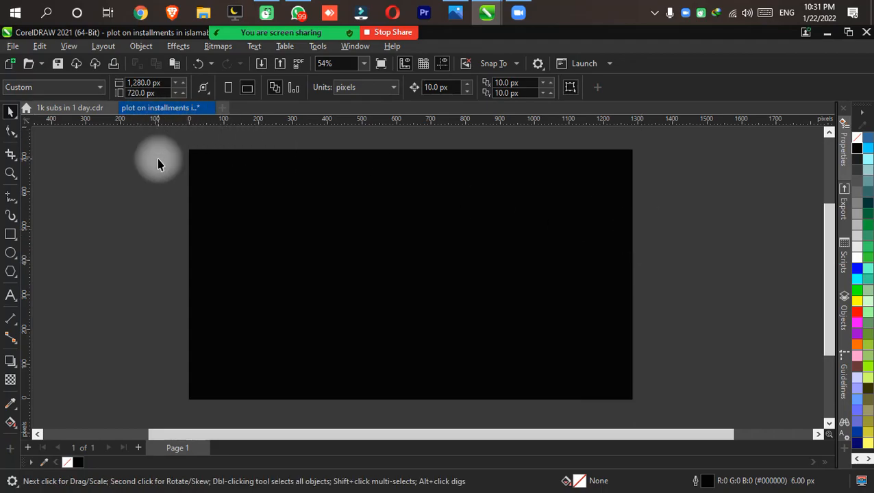
key(ctrl+s)
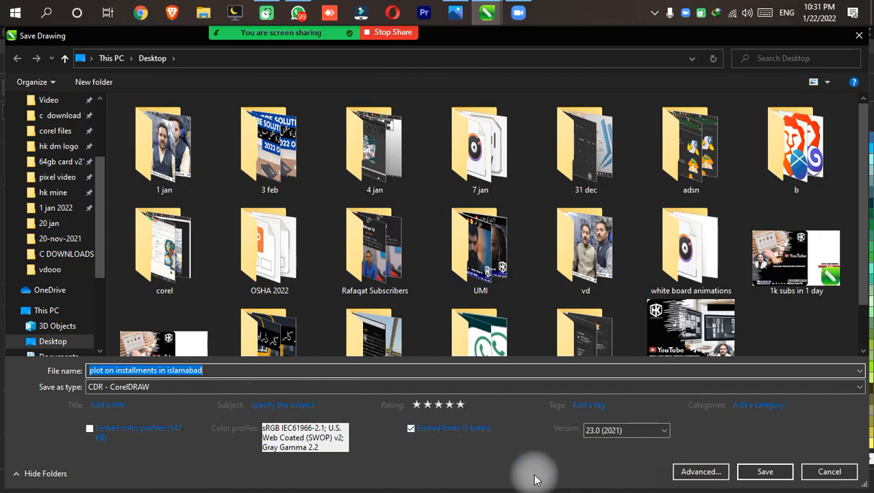
click(108, 370)
key(BackSpace)
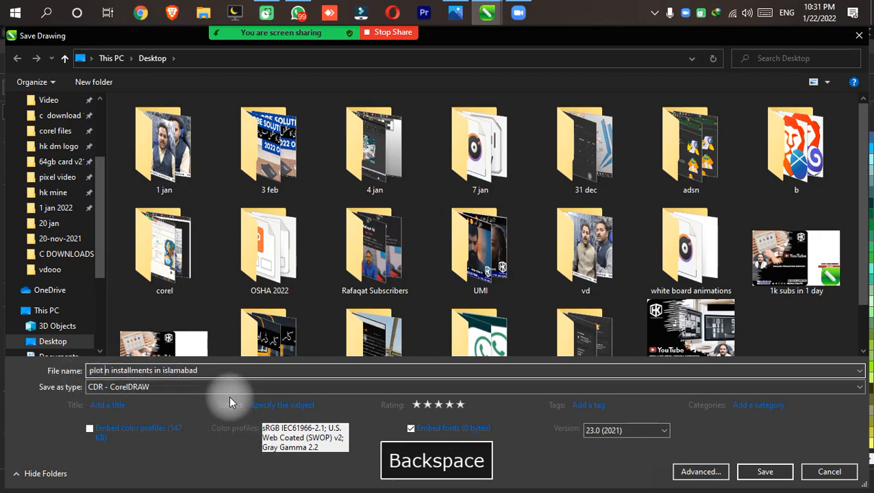
text(i)
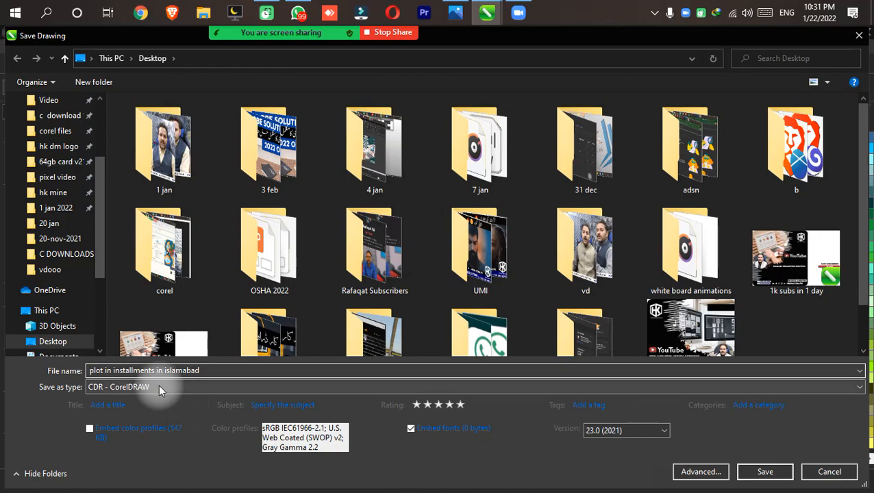
- Review the file formats and versions, then save the drawing to the Desktop as CDR - CorelDRAW, version 23.0 (2021)
click(312, 390)
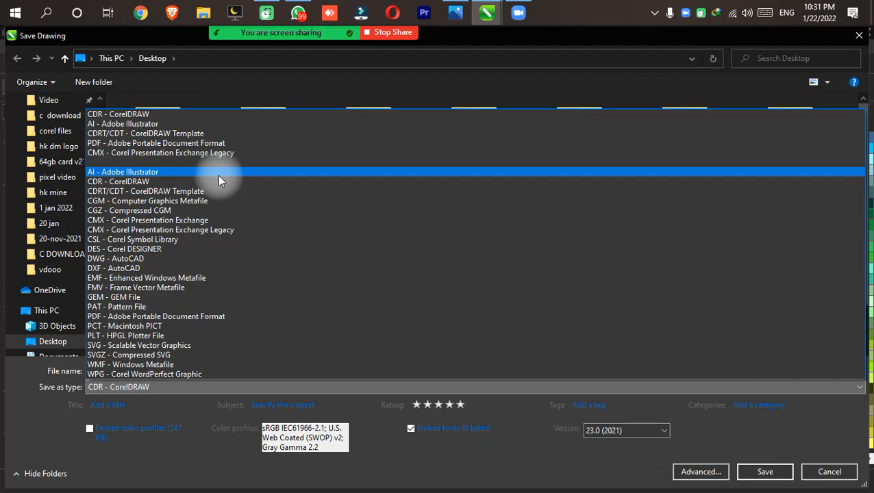
key(Escape)
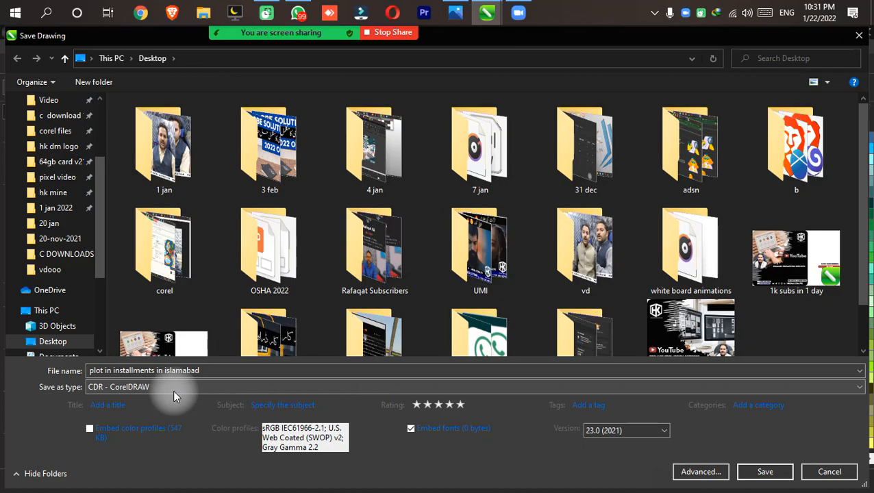
click(635, 430)
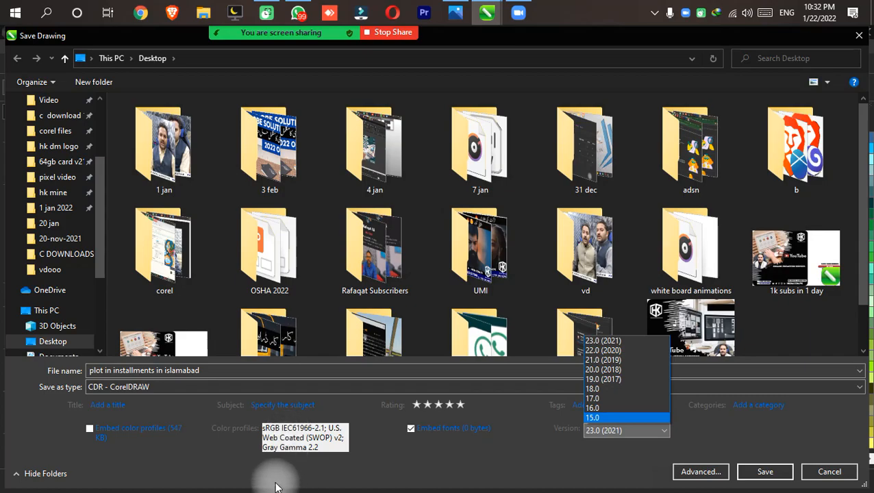
click(627, 340)
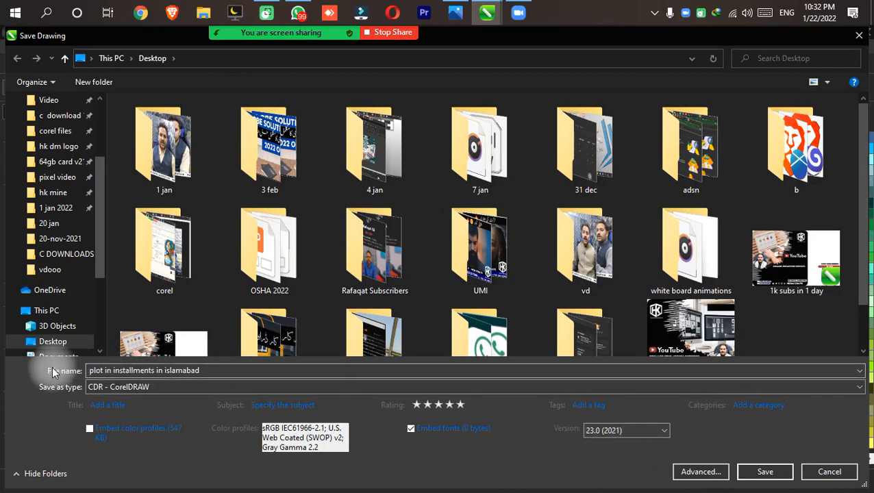
click(182, 387)
click(182, 388)
click(181, 387)
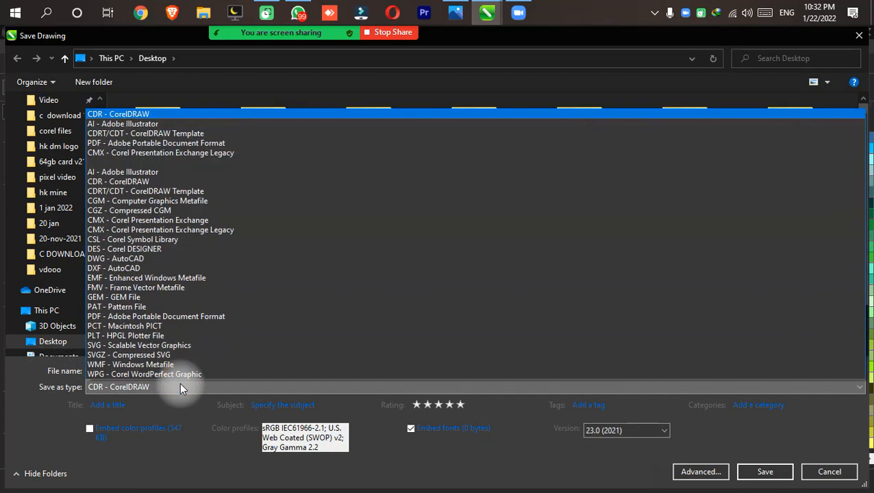
click(181, 388)
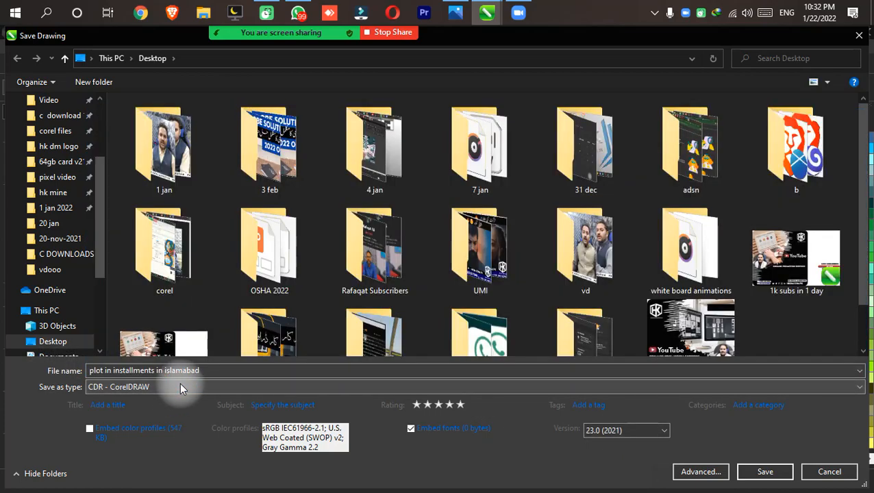
click(613, 439)
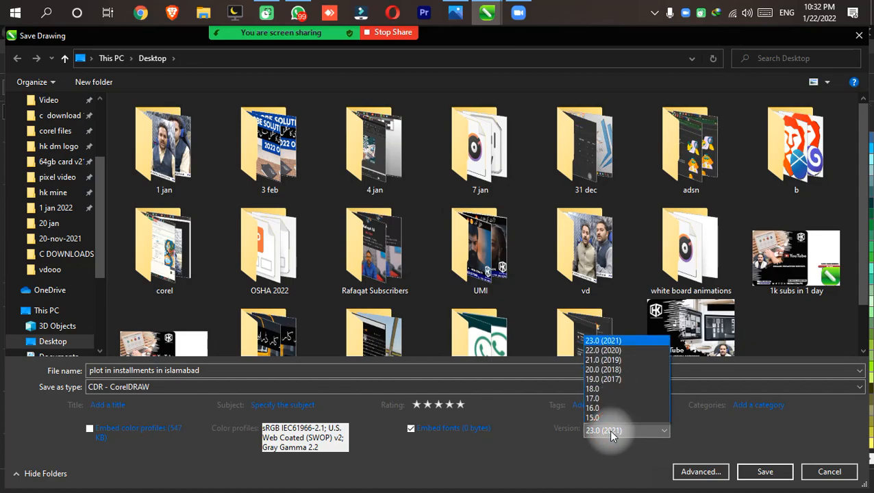
click(611, 433)
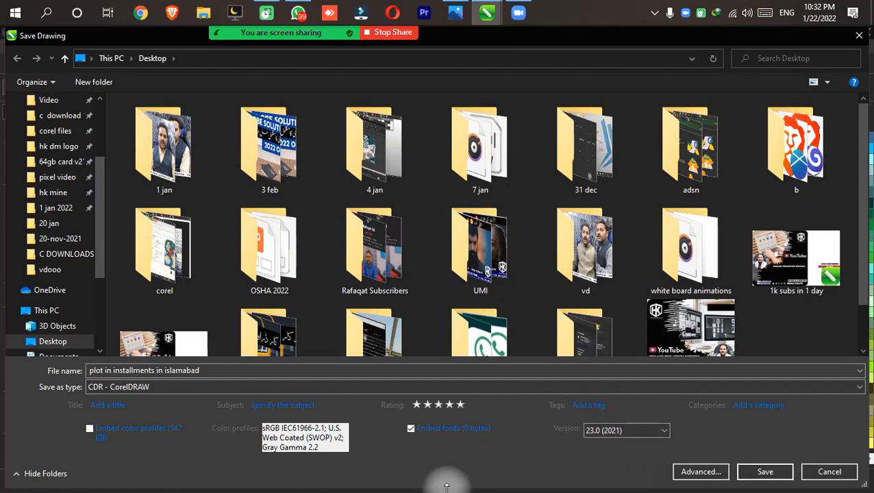
key(Return)
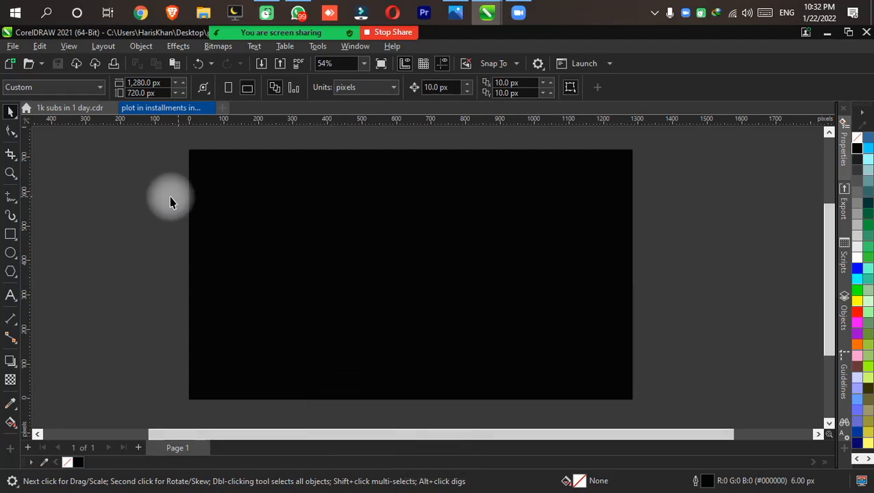
- Add the placeholder text "retgsdrfgsdgssdg" starting near the upper-left corner of the black rectangle and fill it with white
click(143, 202)
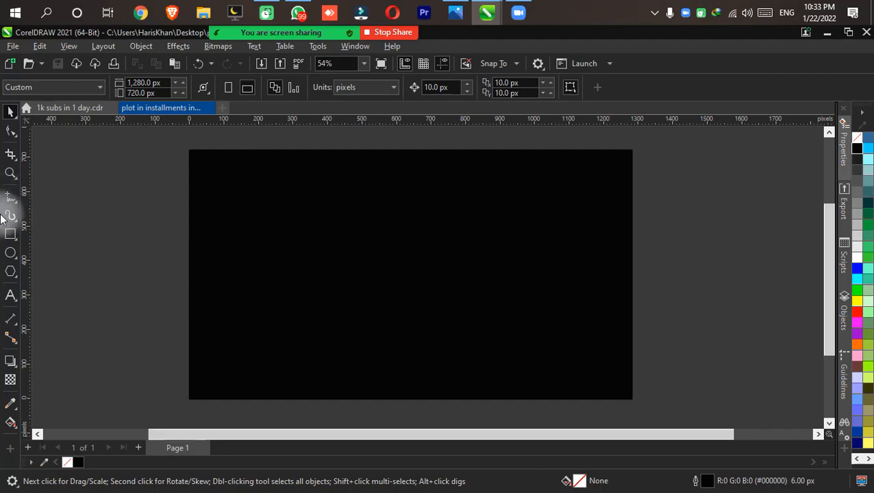
click(10, 295)
click(218, 204)
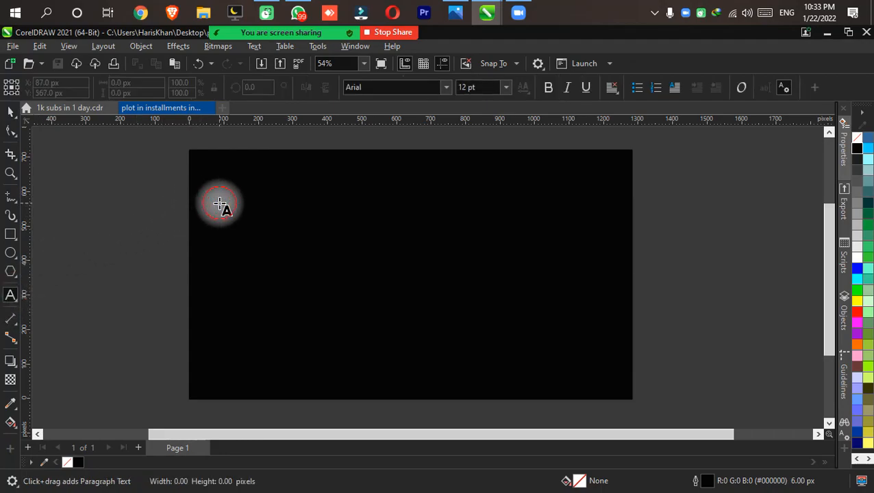
text(asdasdfasdgssdg)
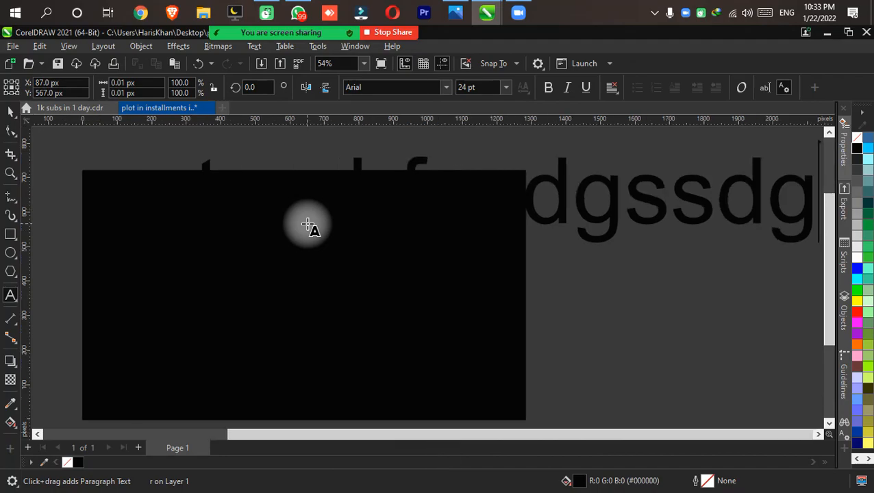
key(ctrl+a)
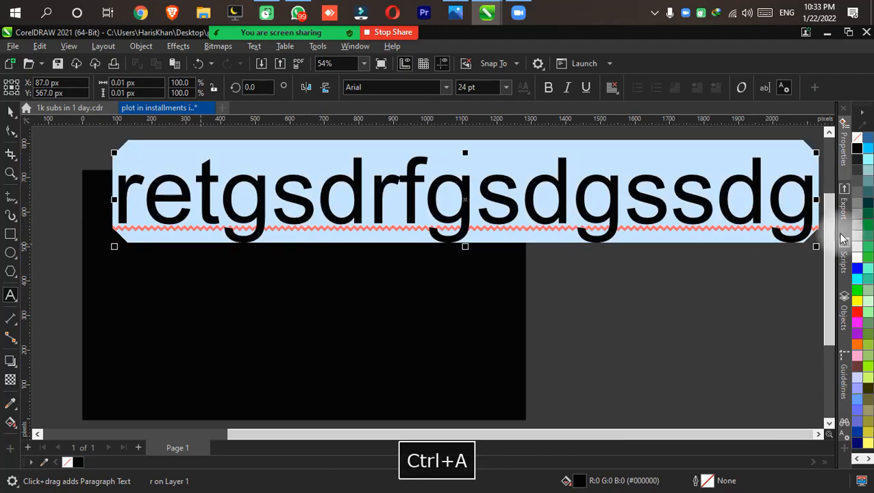
click(861, 261)
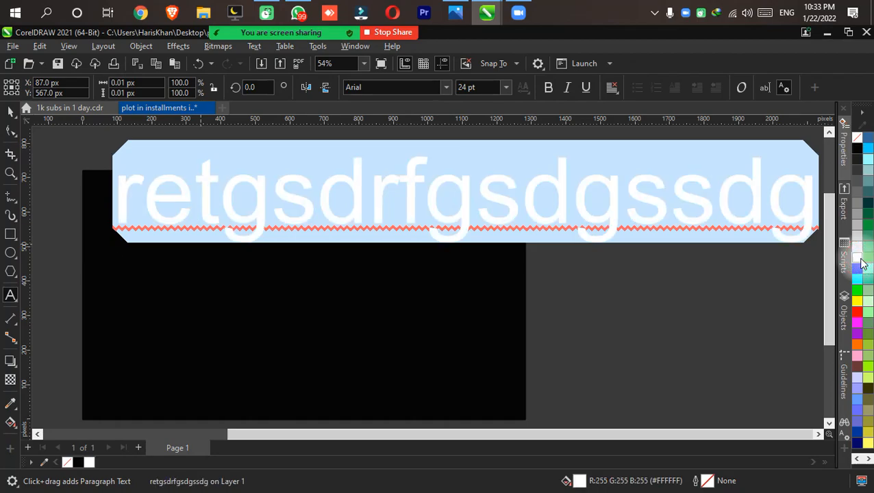
- Scale the placeholder text down proportionally to about 1006 × 125 px so it fits within the black rectangle
click(321, 203)
scroll(346, 200, down, 1)
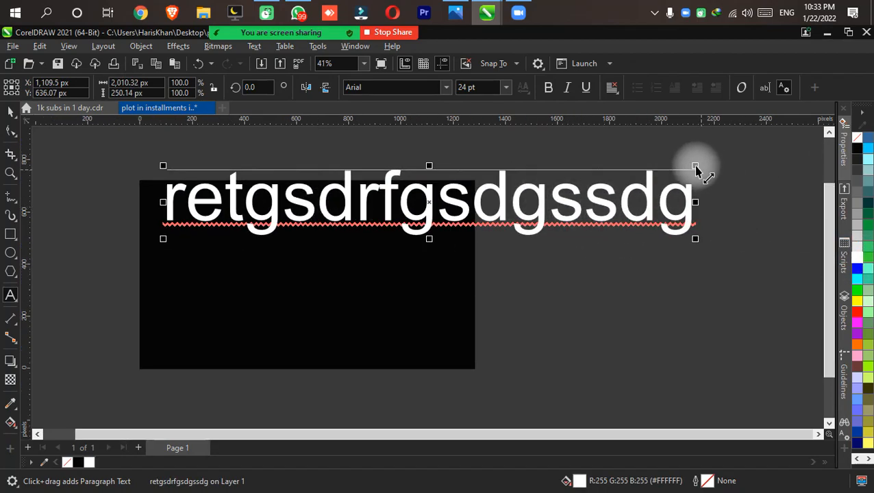
drag(696, 166, 425, 137)
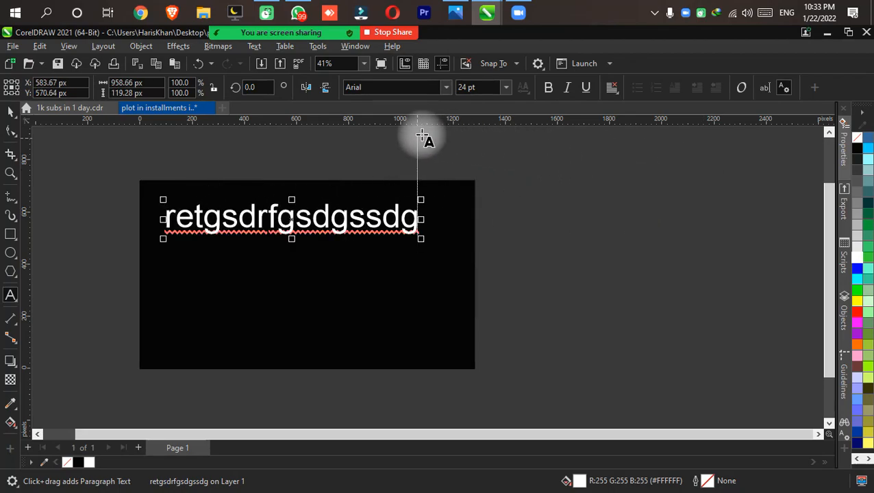
click(12, 111)
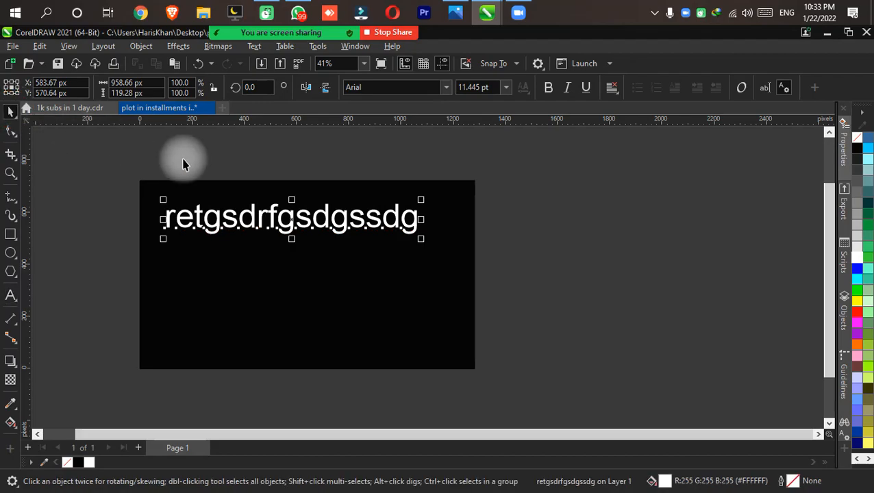
drag(422, 204, 457, 183)
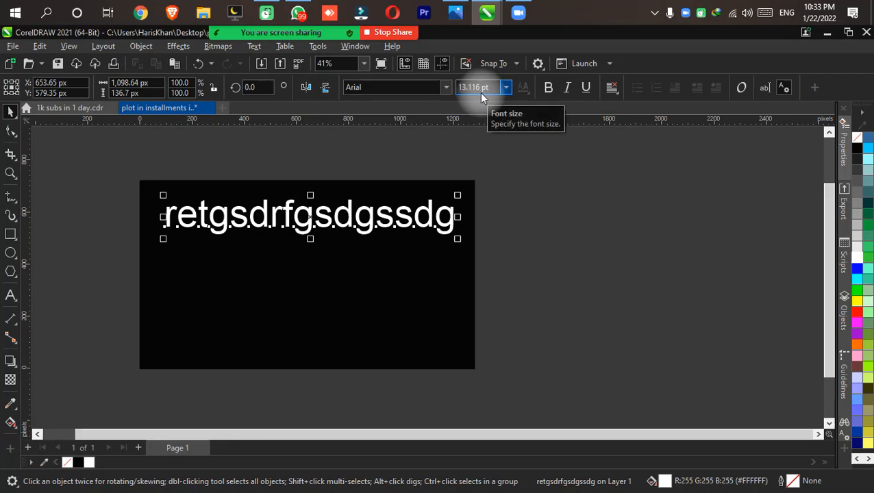
drag(458, 196, 431, 178)
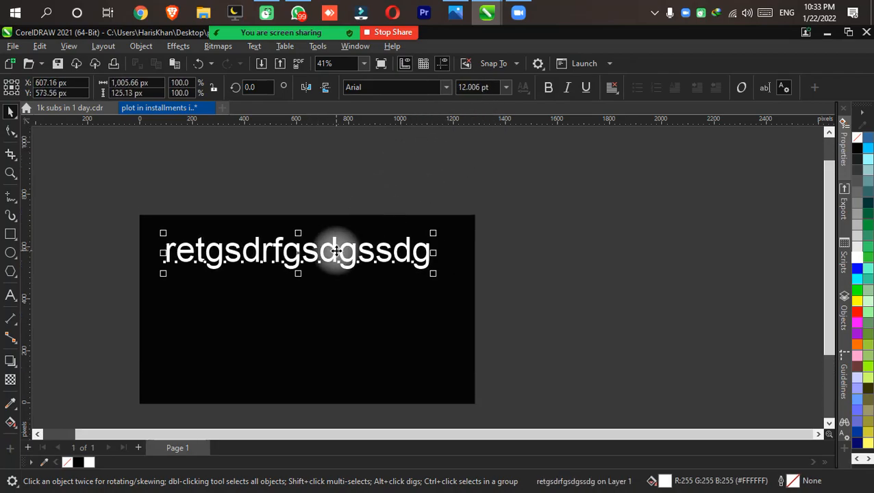
- Replace the whole placeholder text with "plot in islamabad"
double_click(336, 251)
key(ctrl+a)
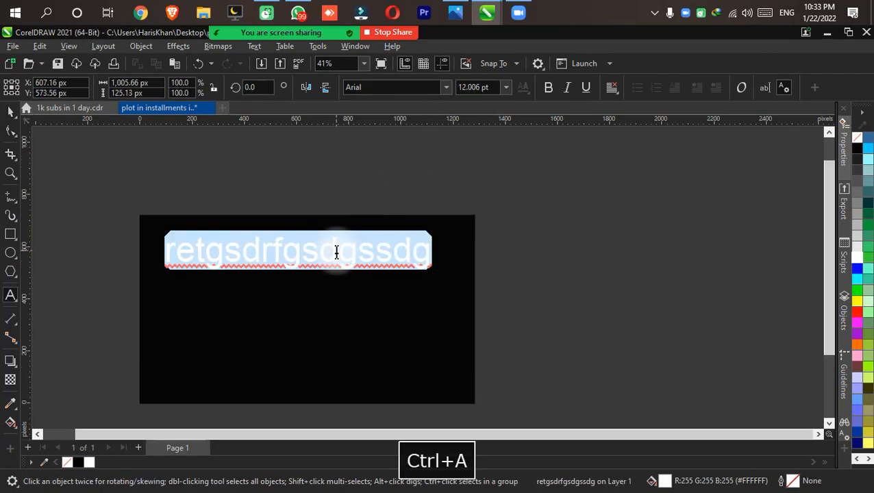
text(plots)
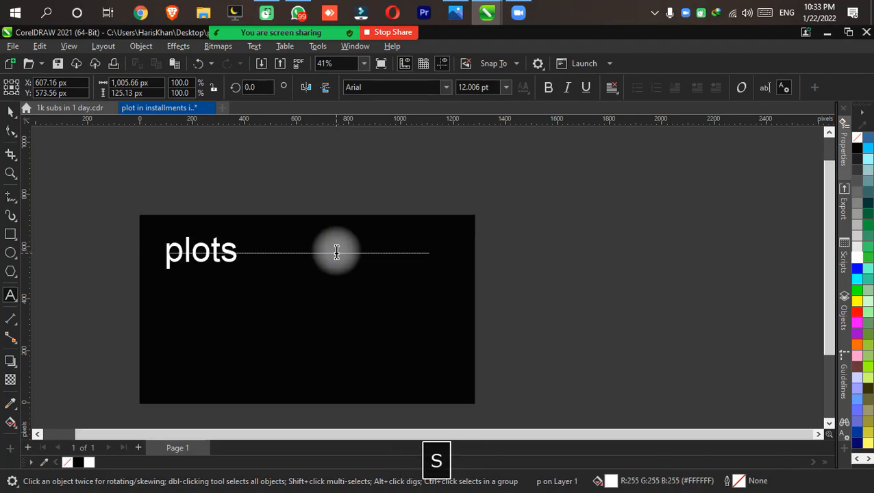
key(BackSpace)
key(BackSpace)
text(i)
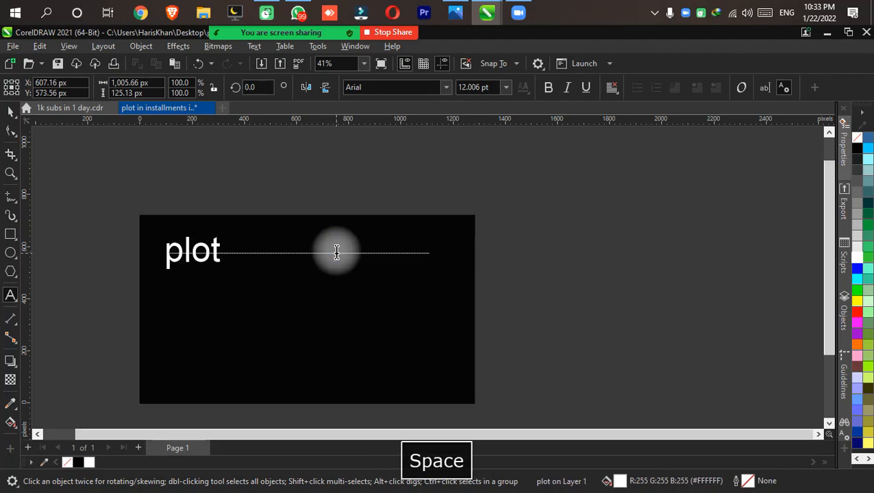
text(n isx)
key(BackSpace)
text(s)
key(BackSpace)
text(lam)
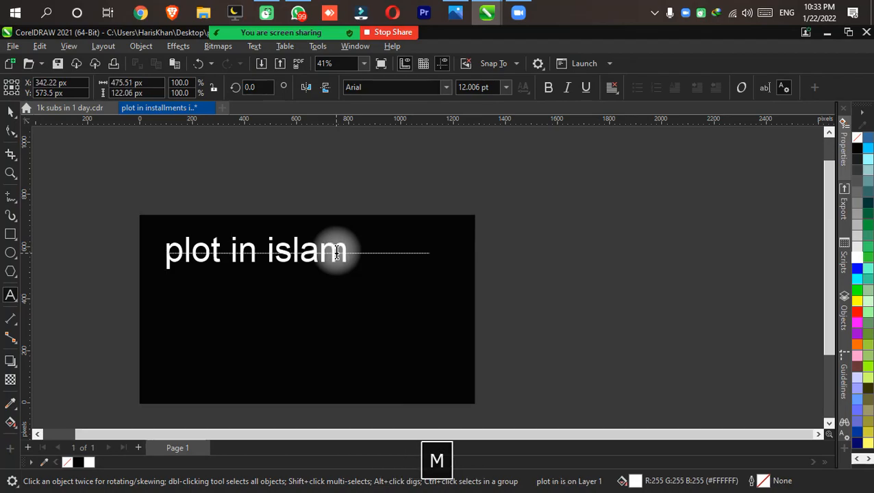
text(abad)
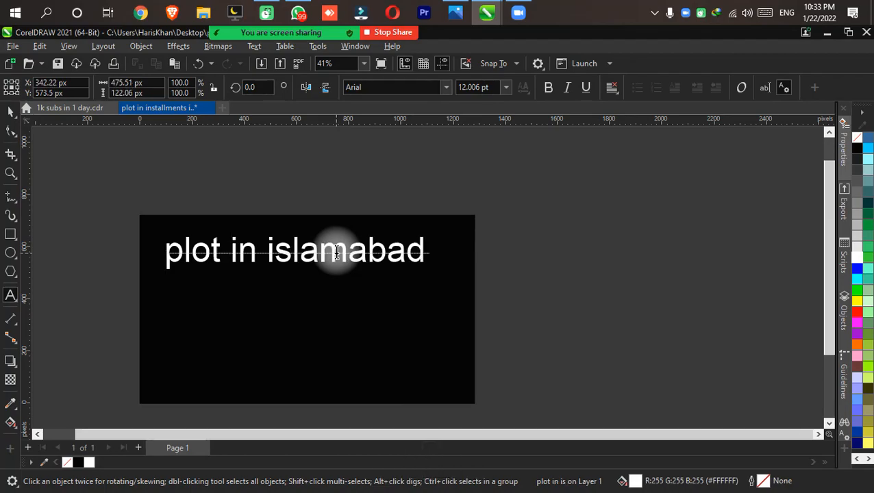
- Make the whole "plot in islamabad" text bold and underlined, without italics
key(ctrl+a)
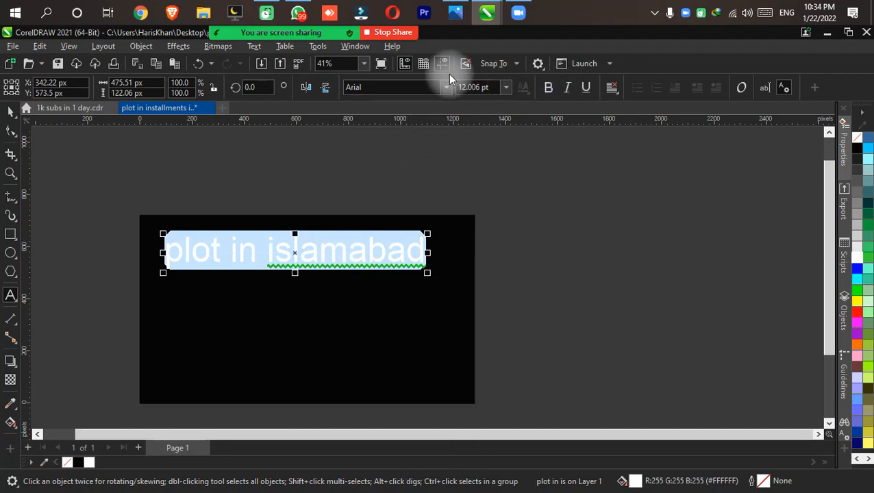
click(548, 87)
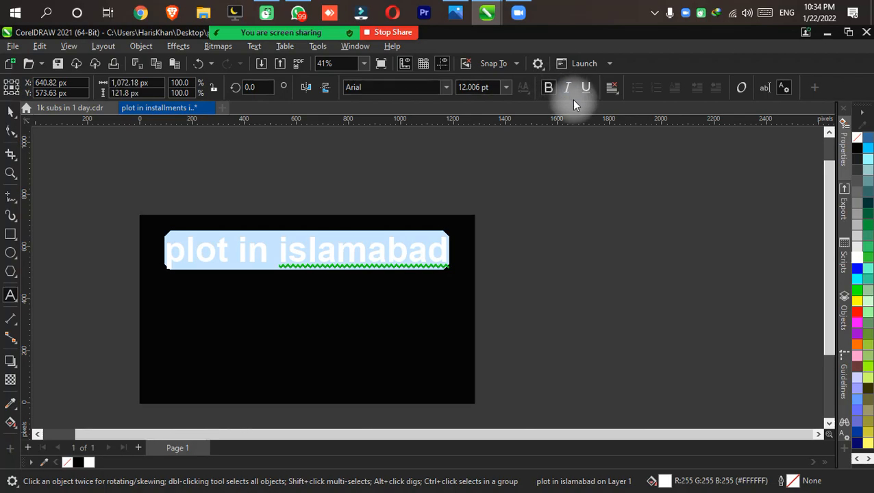
click(566, 89)
click(567, 92)
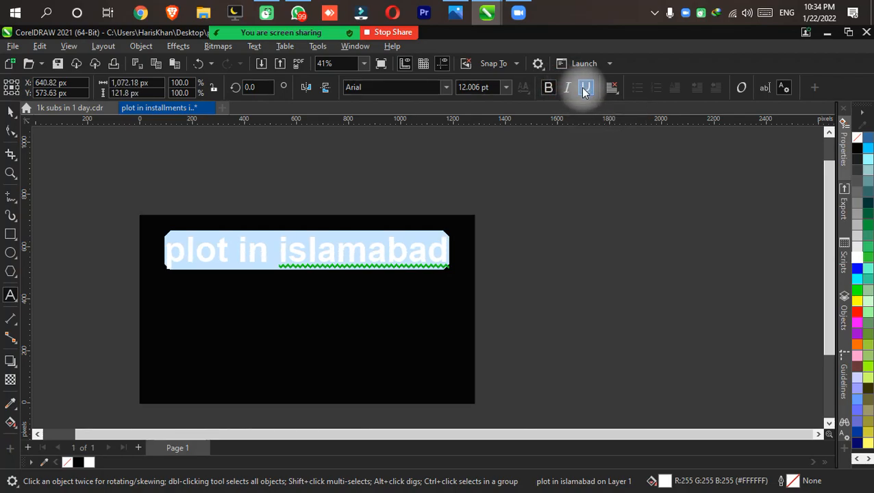
click(585, 89)
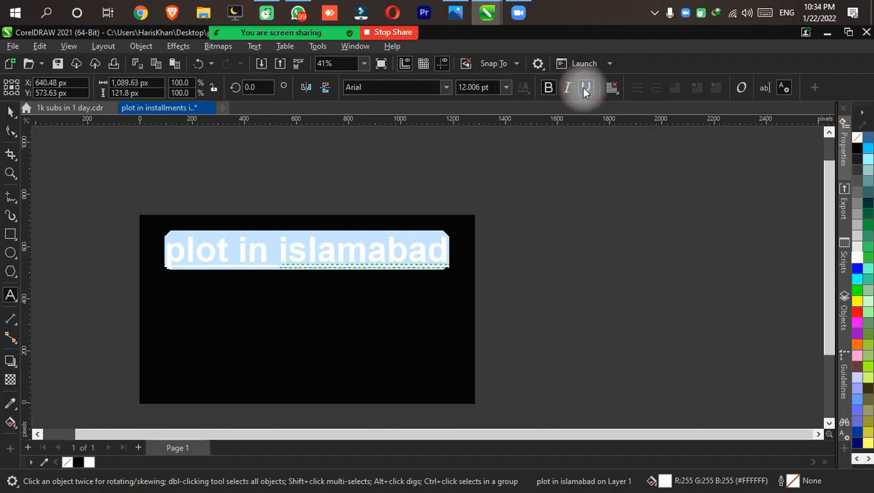
click(586, 89)
click(586, 89)
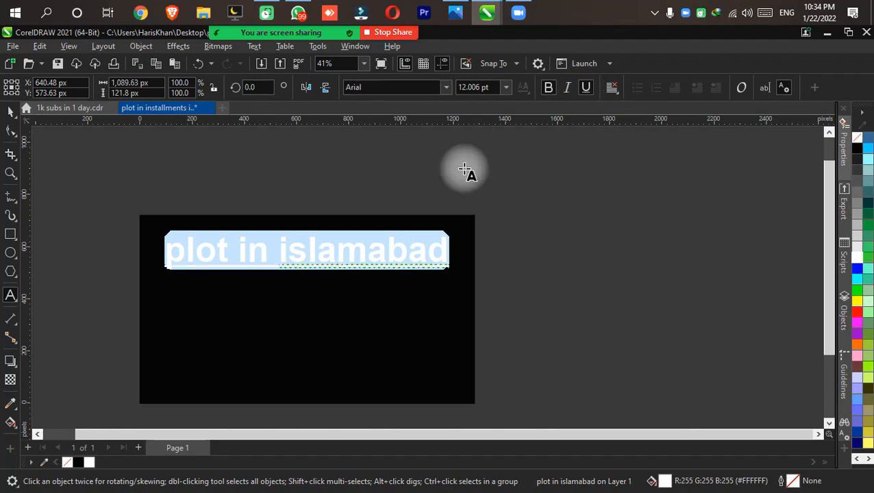
click(327, 261)
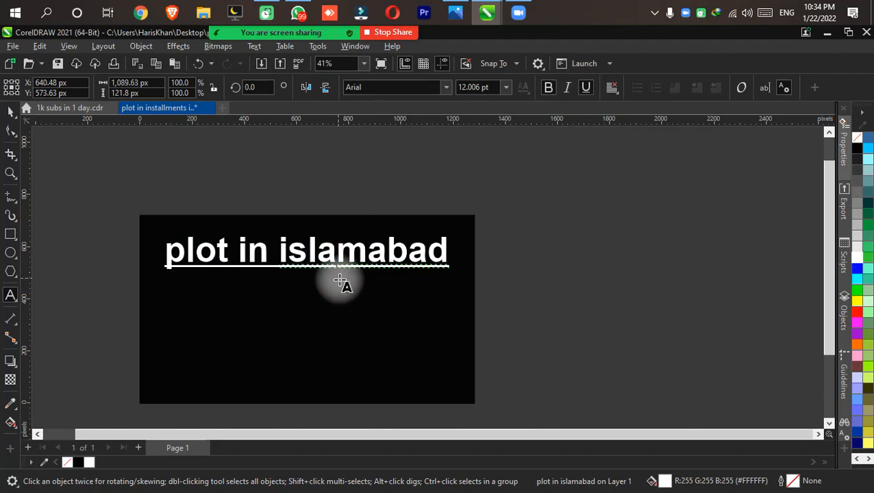
- Remove the underline and bold formatting from the whole "plot in islamabad" text
key(ctrl+a)
click(585, 87)
click(548, 87)
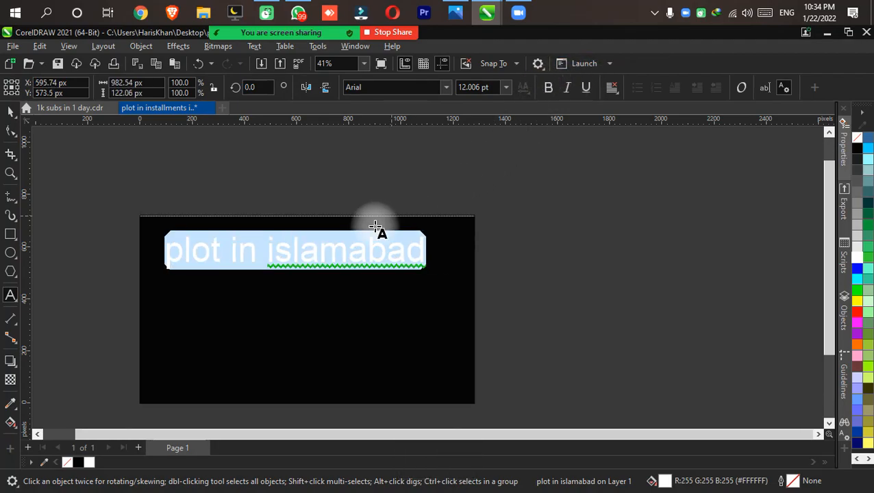
key(ctrl+z)
- Preview several fonts on the "plot in islamabad" text and set it to Sonder Sans Black
click(447, 88)
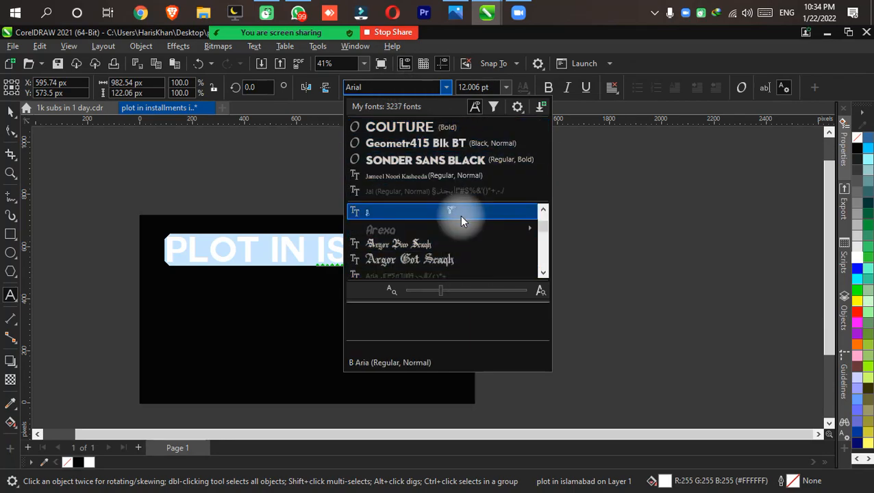
key(Up)
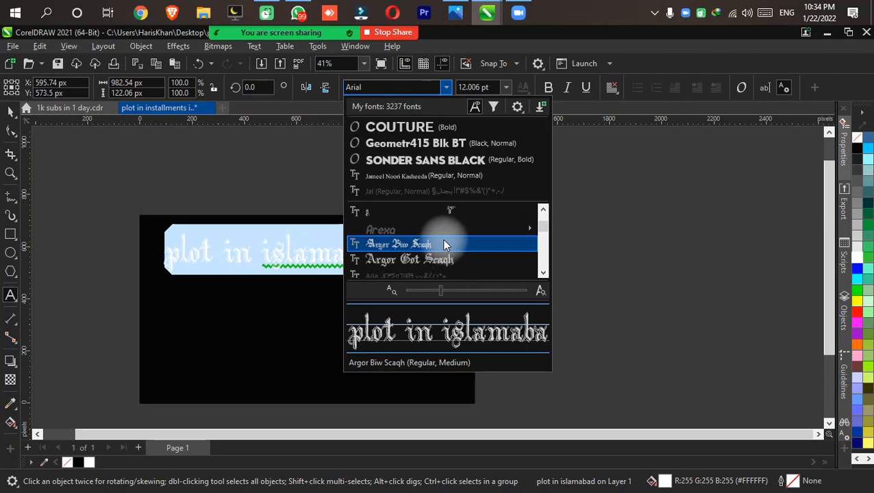
mouse_move(432, 227)
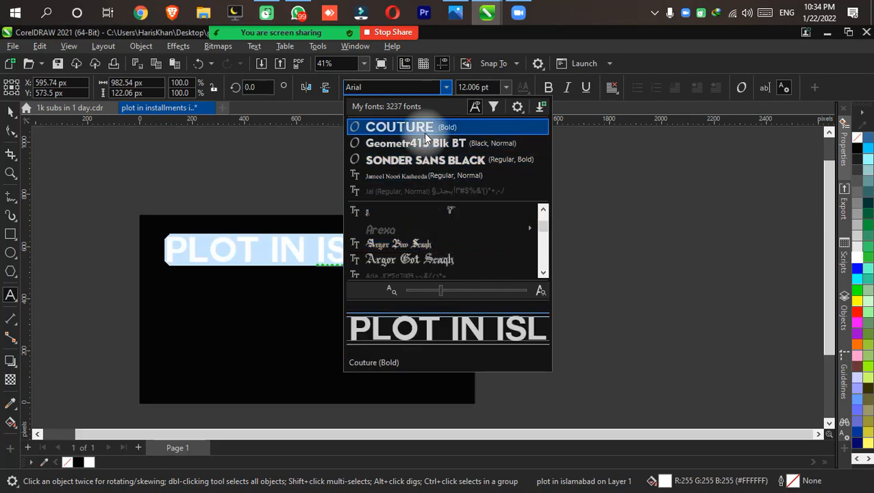
key(F9)
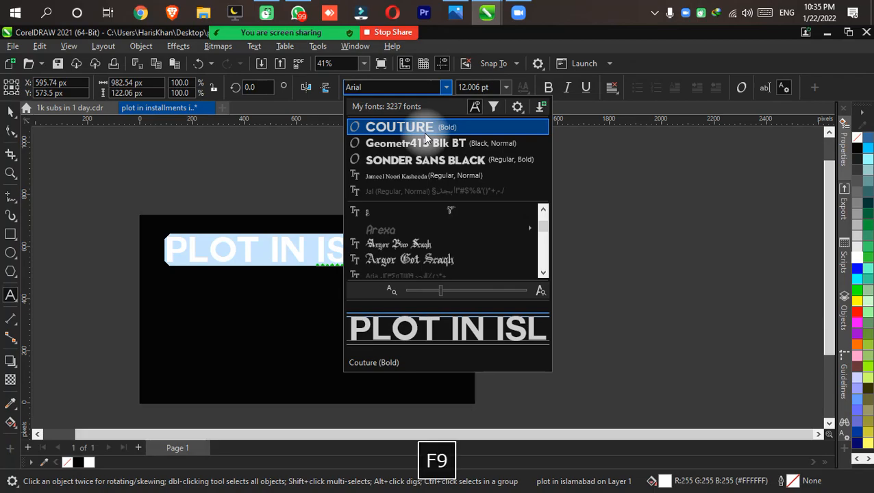
key(F9)
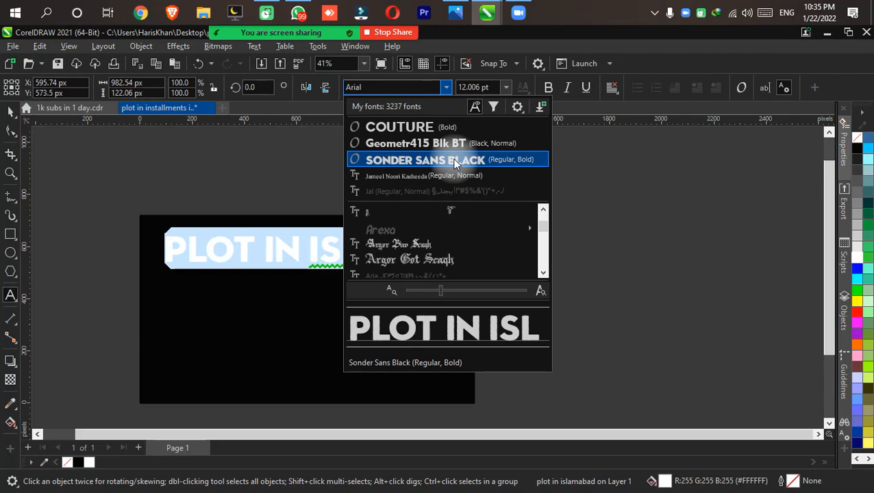
click(437, 163)
click(368, 251)
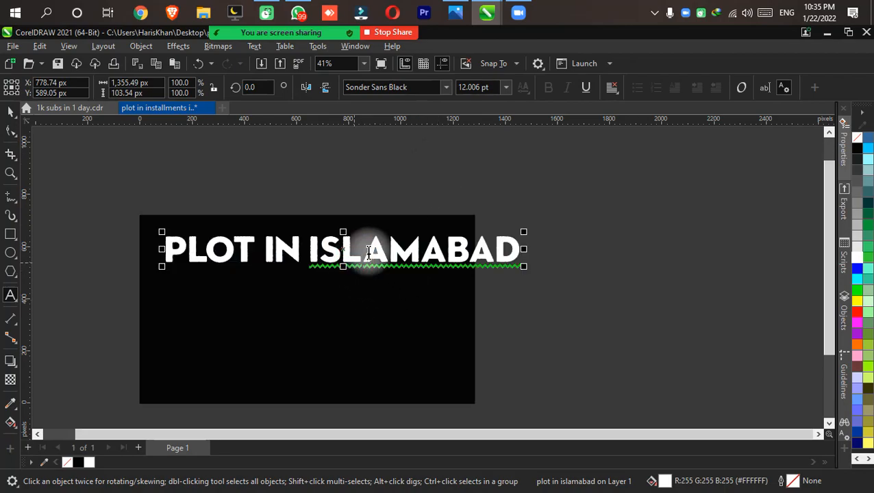
- Scale the heading down proportionally to about 1107 × 85 px and place it near the top of the black rectangle, roughly centred horizontally
key(ctrl+a)
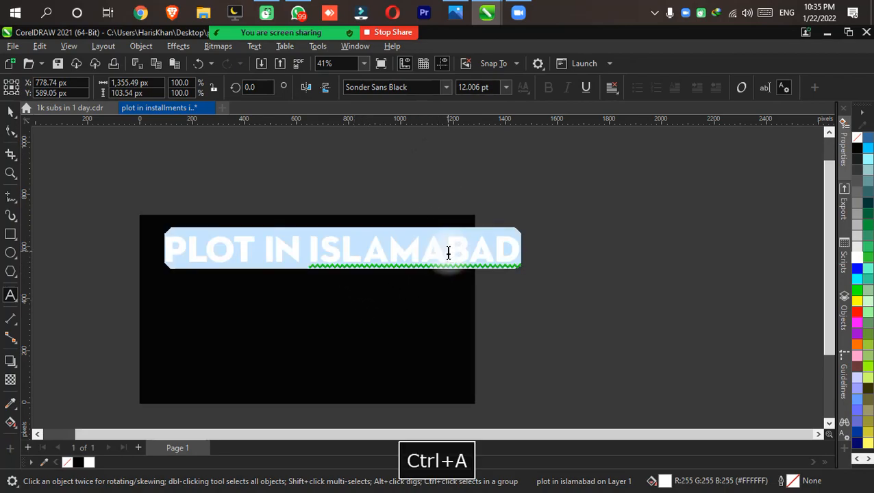
click(10, 110)
drag(525, 234, 458, 198)
drag(349, 256, 351, 246)
key(F4)
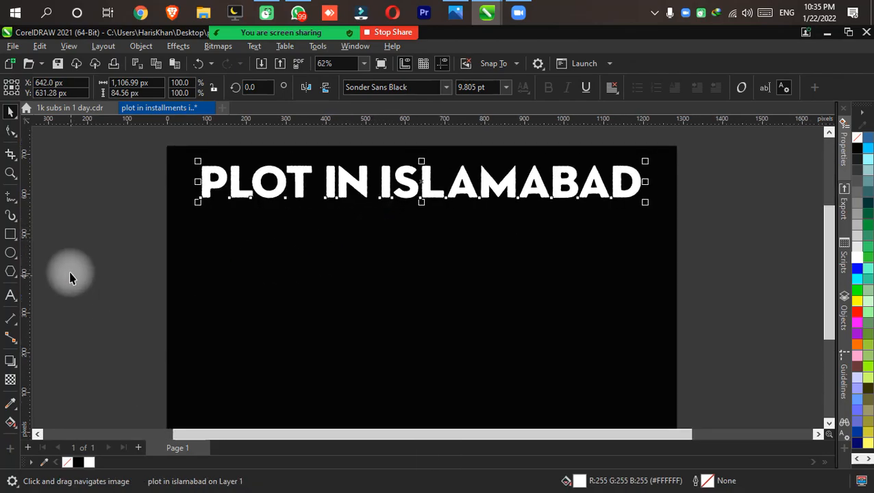
click(70, 275)
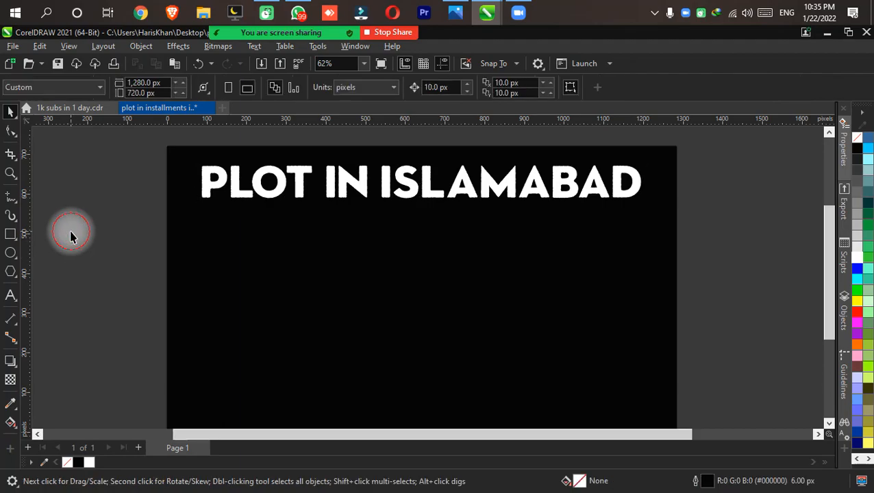
- Draw a rectangle about 1054 × 85 px below the heading and fill it with yellow
click(10, 235)
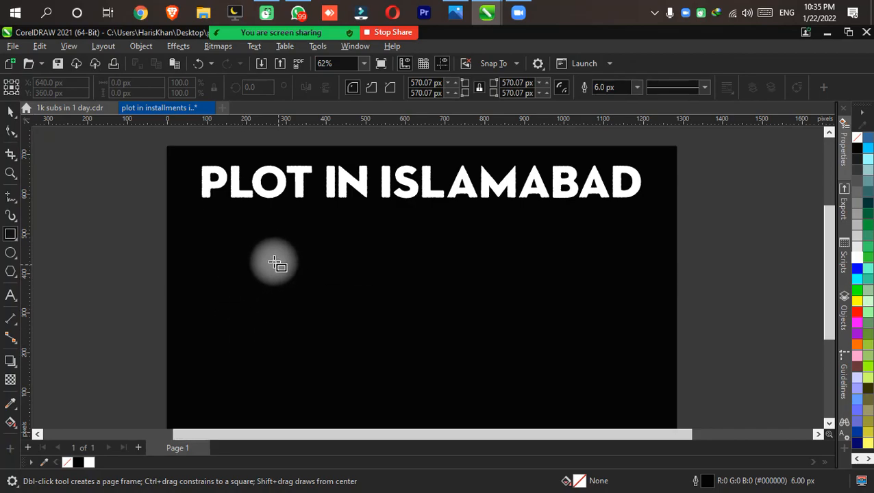
drag(225, 256, 637, 286)
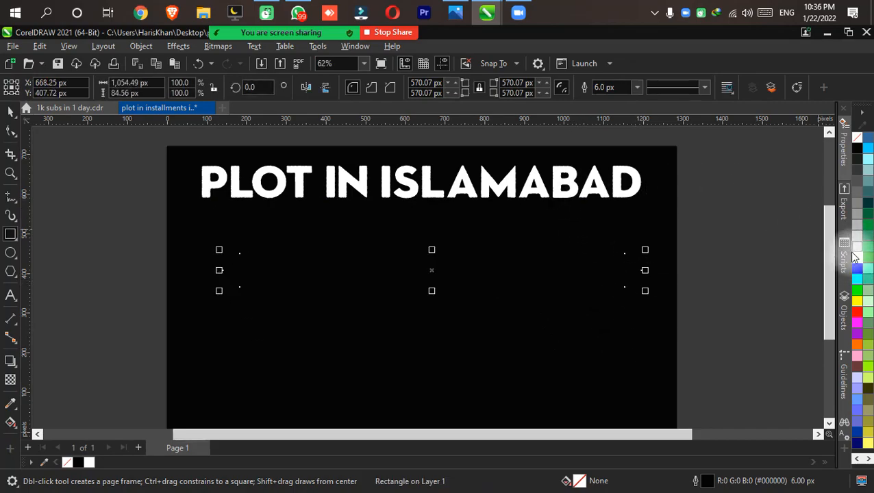
click(857, 306)
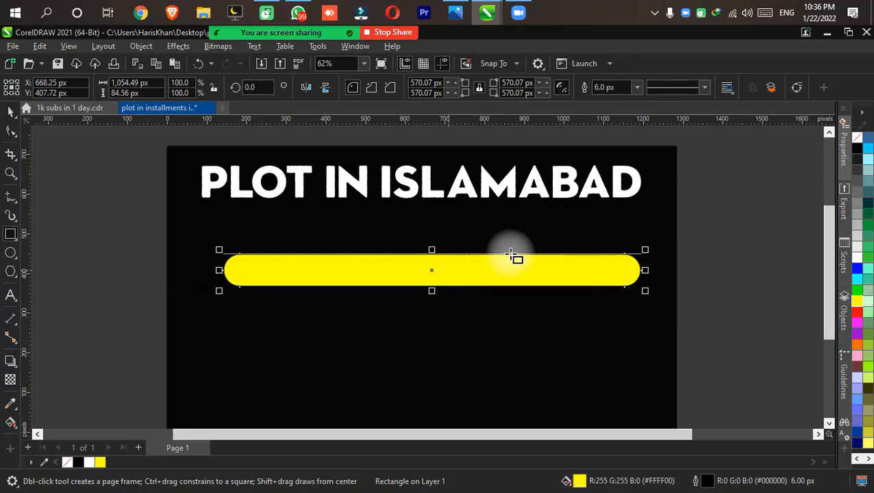
- Set all corner radii of the yellow rectangle to 0 px
click(10, 112)
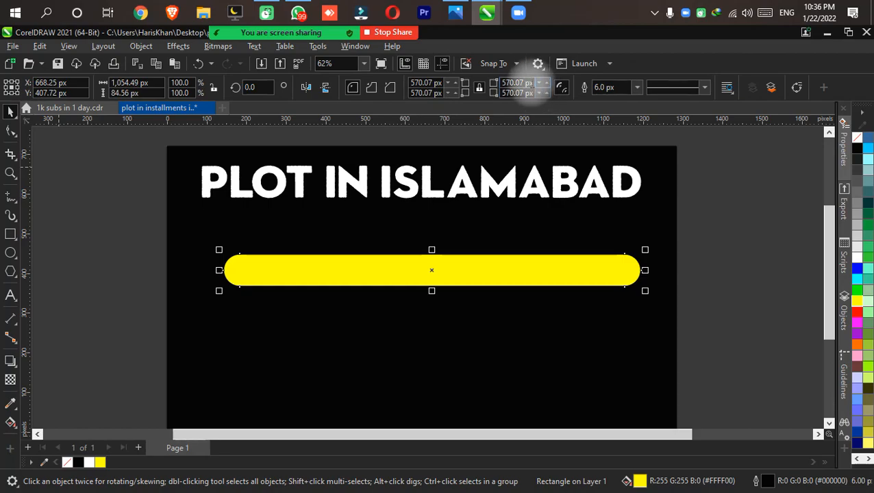
key(ctrl+a)
text(0)
key(Return)
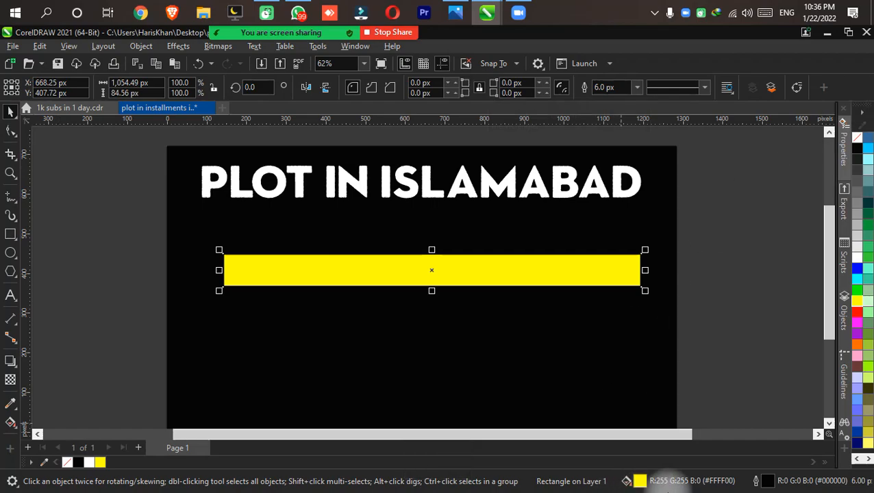
- Round all four corners of the yellow rectangle to 23 px with the Shape tool and deselect it
click(11, 131)
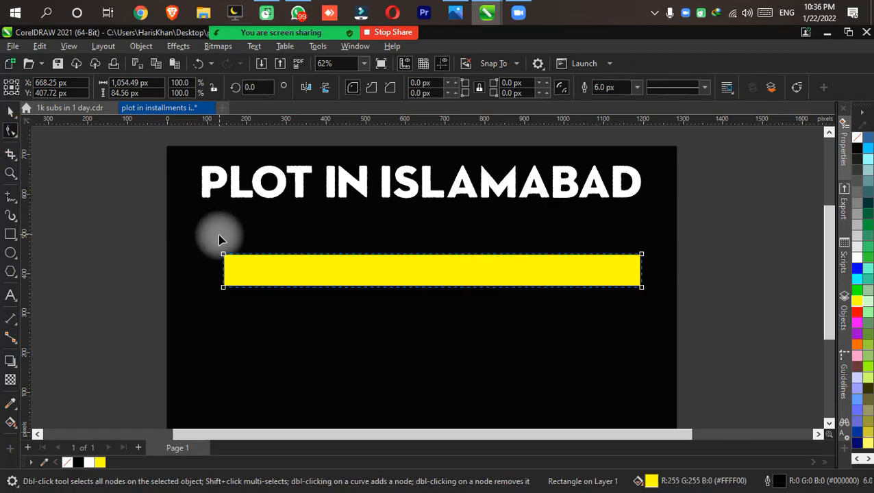
scroll(226, 258, up, 2)
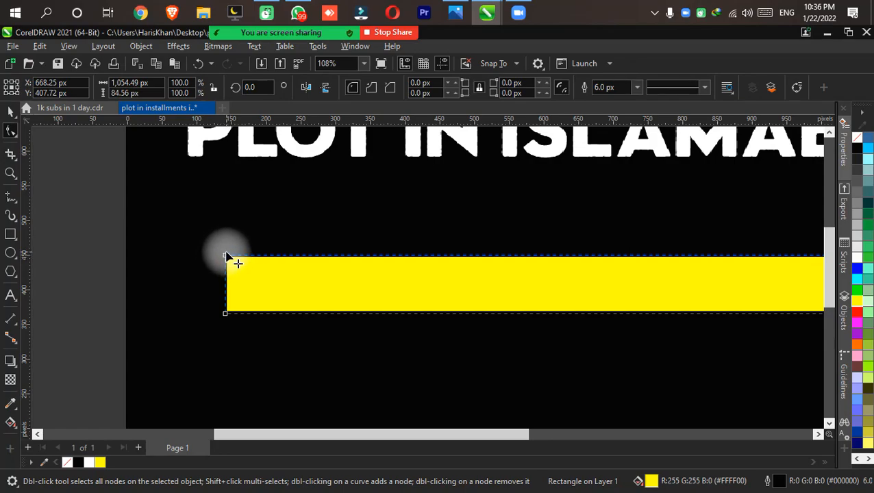
drag(227, 256, 239, 252)
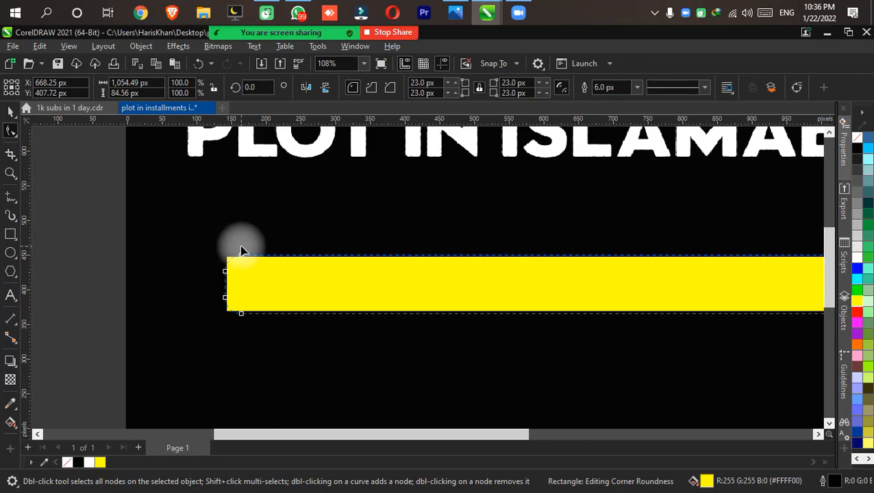
scroll(331, 272, down, 3)
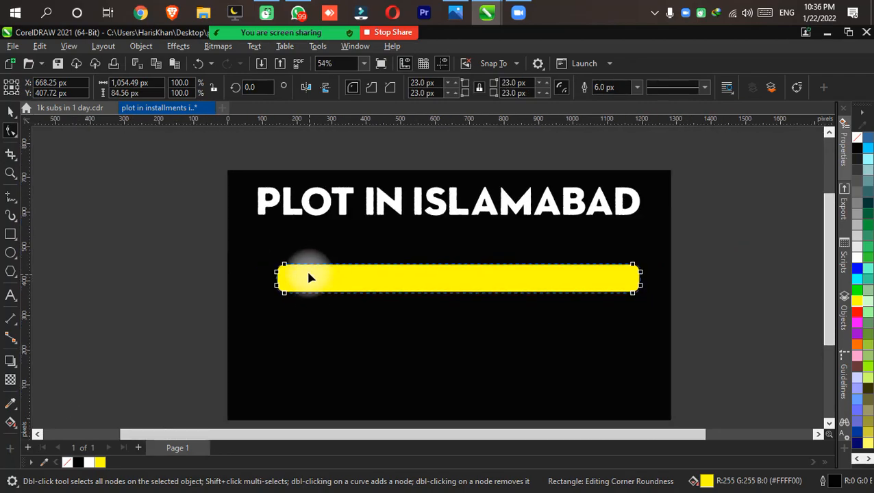
click(10, 111)
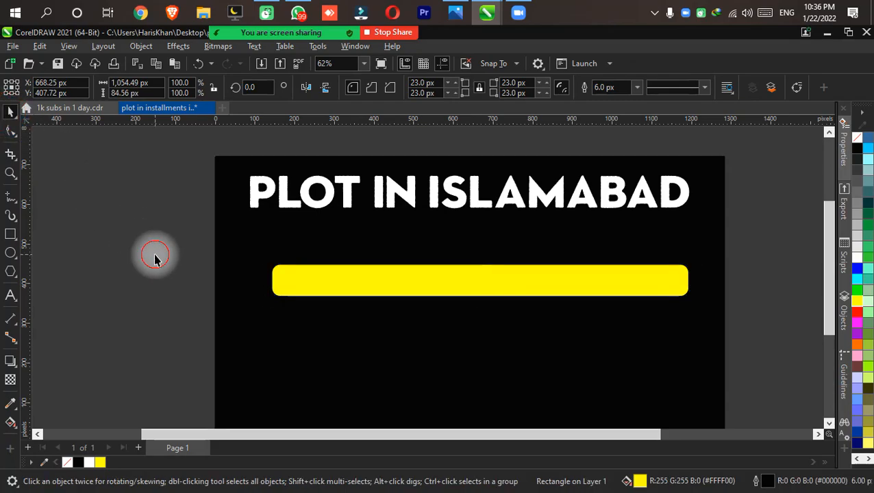
click(156, 253)
- Add the black placeholder text "dgfsd" near the left end of the yellow bar and scale it down to about 184 × 74 px
mouse_move(370, 267)
mouse_down()
mouse_move(338, 256)
mouse_move(326, 263)
mouse_up()
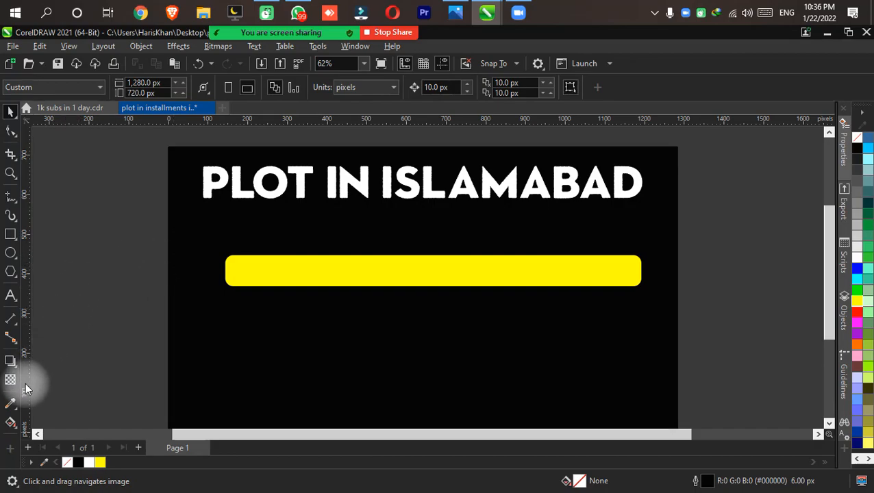
click(11, 296)
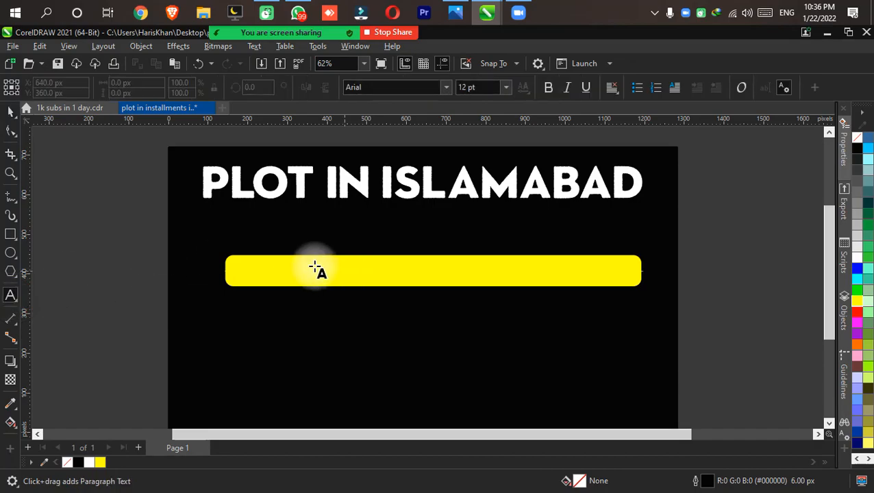
click(251, 271)
text(agred)
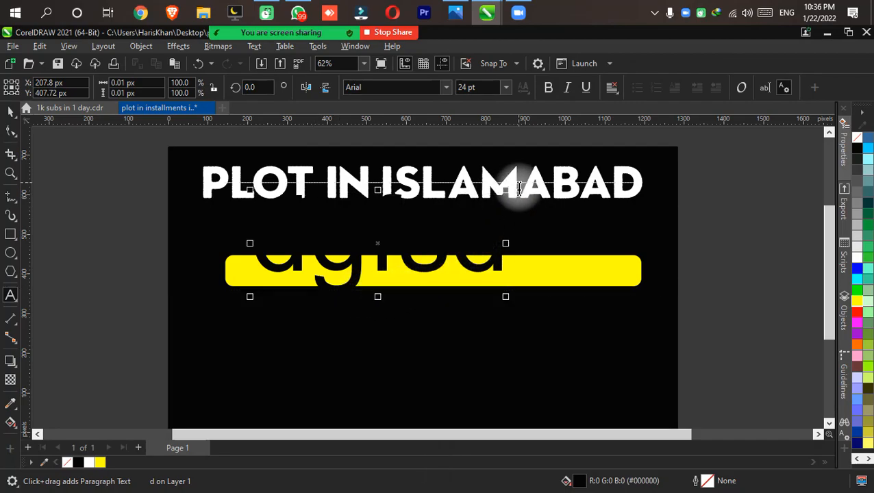
drag(508, 191, 333, 241)
- Change the font of the whole "dgfsd" text to Sonder Sans Black and deselect it
scroll(332, 241, up, 1)
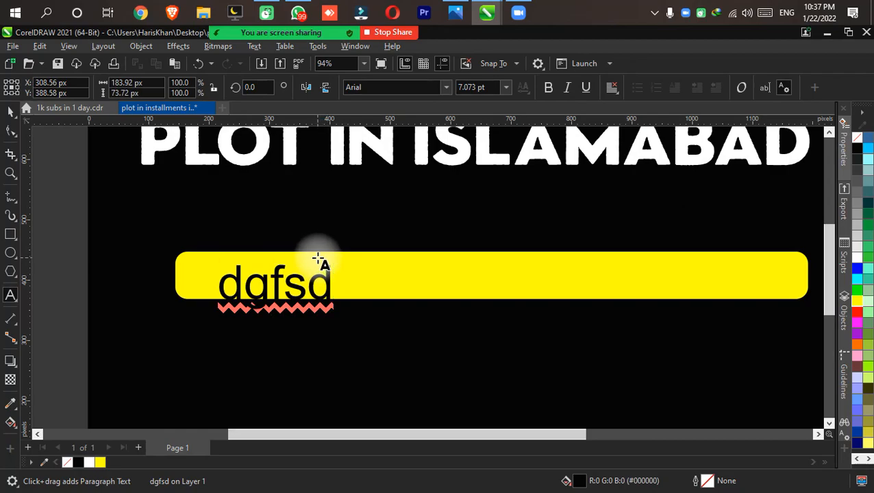
key(ctrl+a)
click(445, 87)
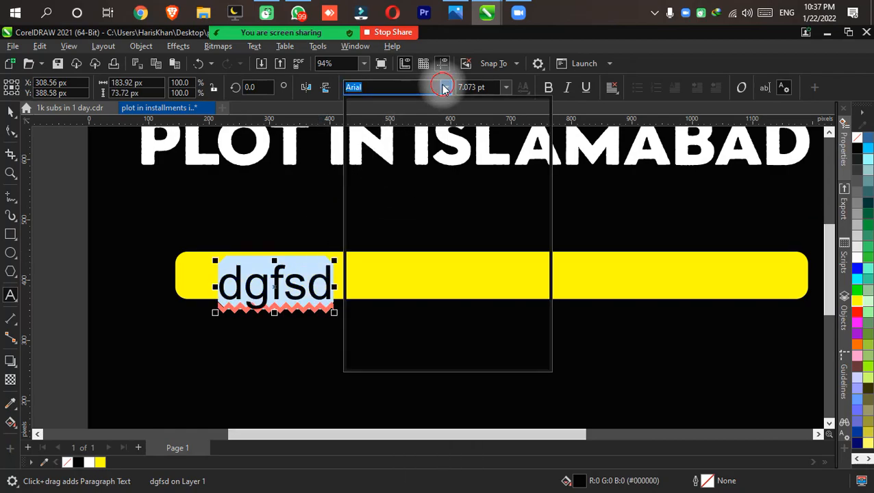
click(411, 127)
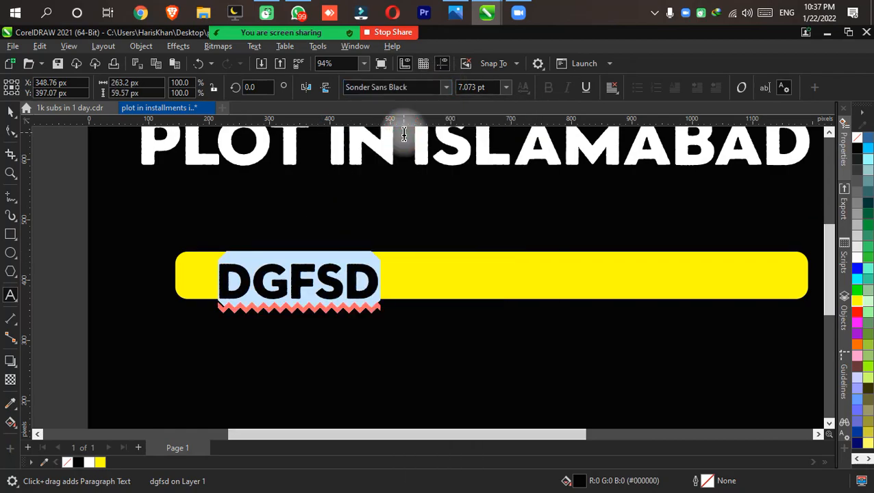
click(302, 276)
scroll(302, 276, down, 2)
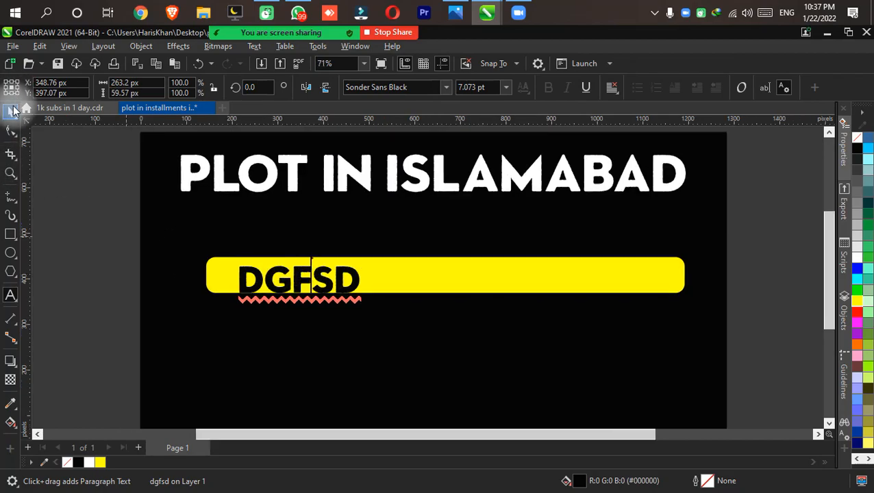
click(11, 111)
key(Escape)
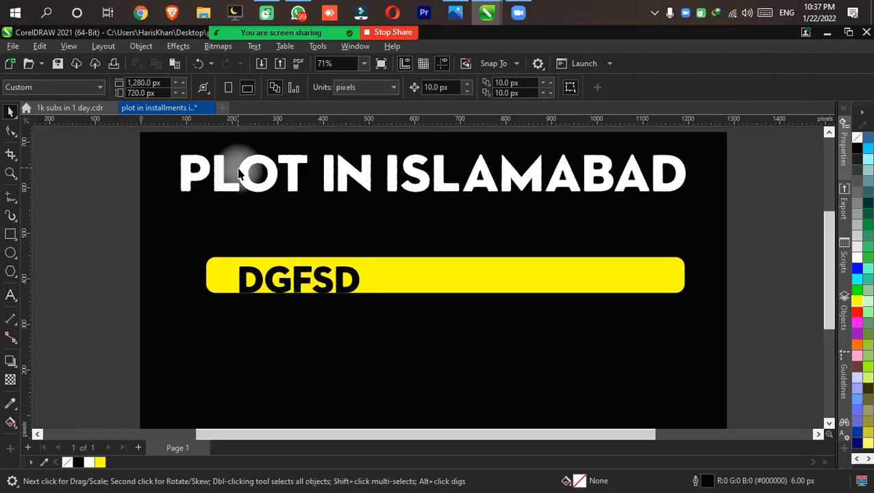
- Duplicate the "plot in islamabad" heading and place the copy directly below it, just above the yellow bar
click(240, 172)
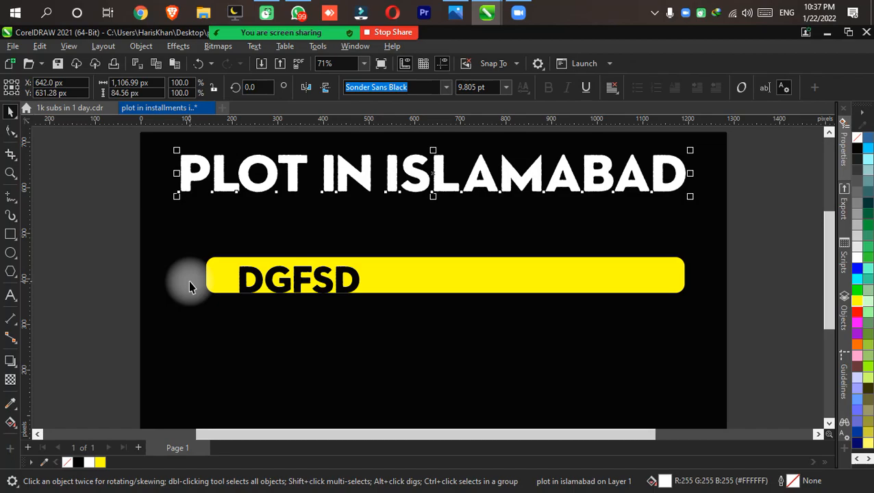
key(ctrl+d)
drag(344, 165, 344, 226)
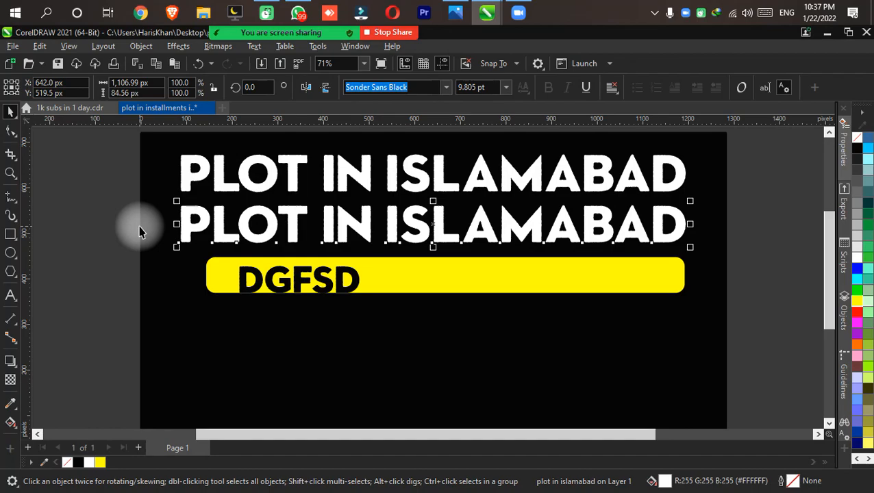
- Repeat the heading duplication four more times down the page with the same spacing
key(ctrl+d)
key(ctrl+d)
key(ctrl+d)
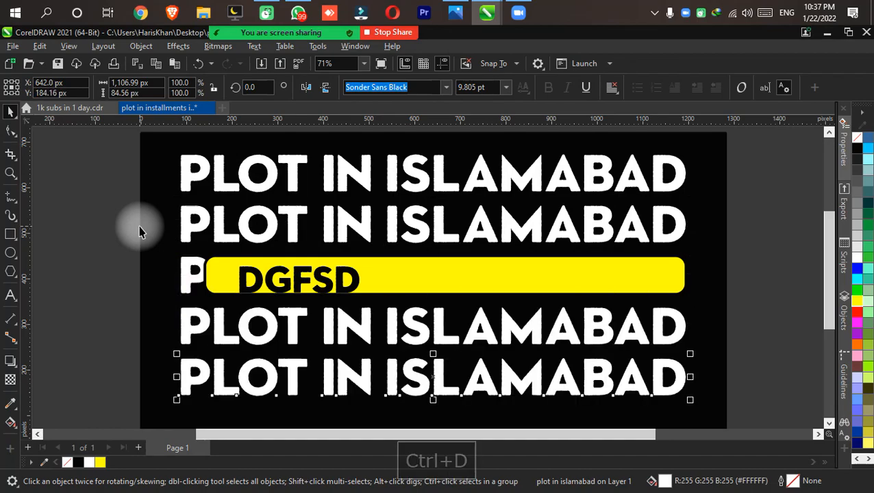
key(ctrl+d)
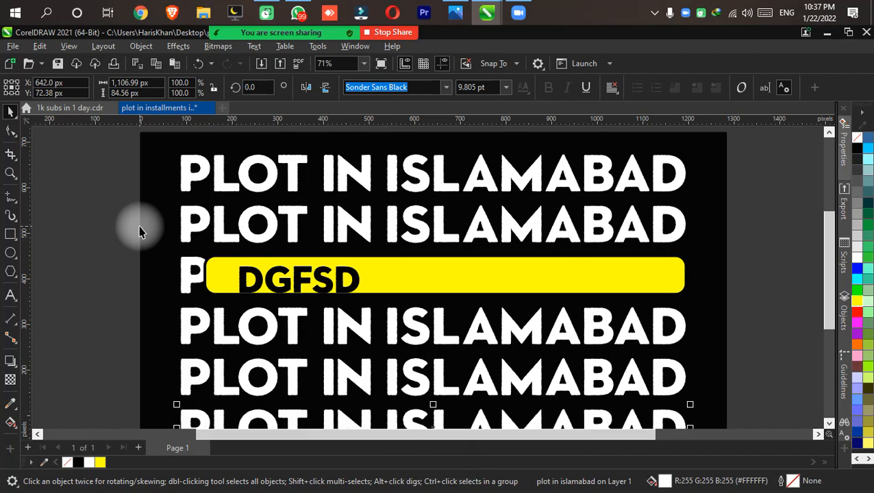
- Undo the last four heading duplicates
key(ctrl+z)
key(ctrl+z)
key(ctrl+z)
key(ctrl+z)
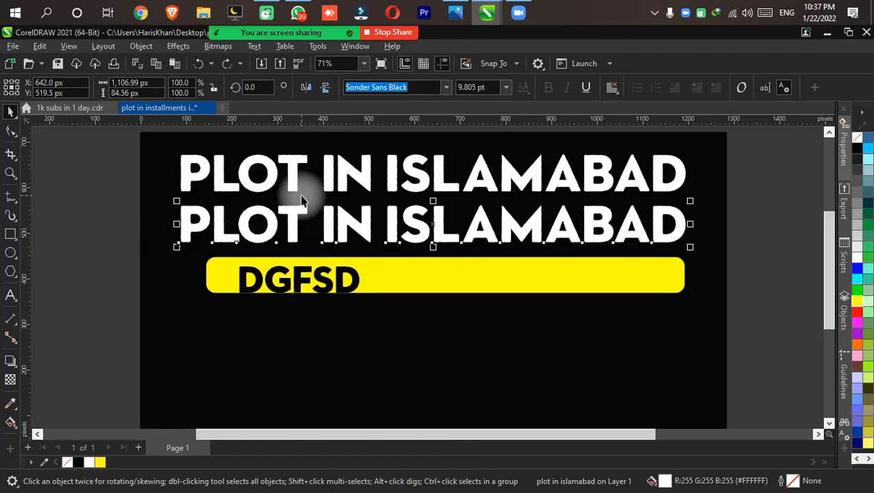
- Move the heading copy down slightly to widen the gap and duplicate it twice more at the new spacing
drag(296, 216, 299, 229)
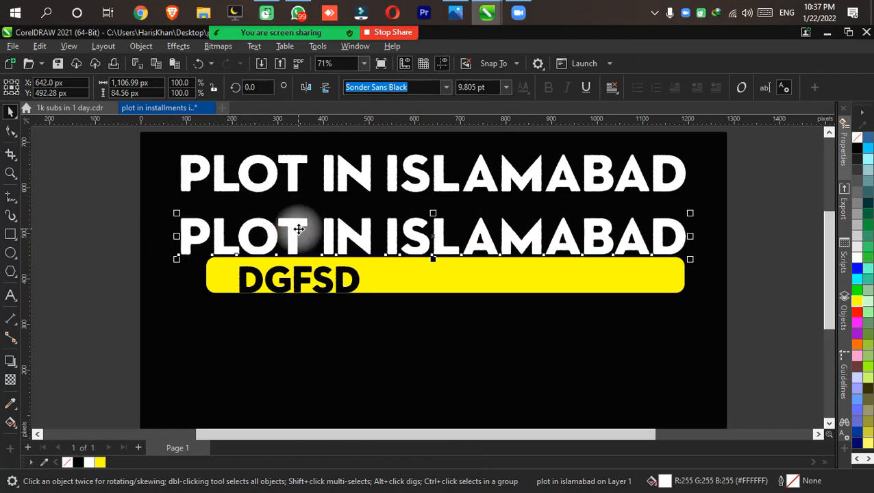
key(ctrl+d)
key(ctrl+d)
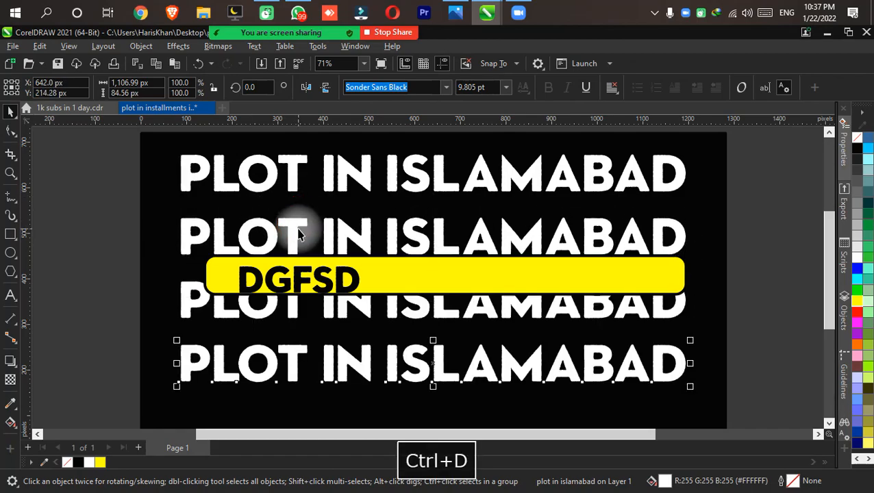
- Repeat the heading duplication eight more times at the same spacing, continuing down past the page's lower edge
key(ctrl+d)
scroll(507, 238, down, 2)
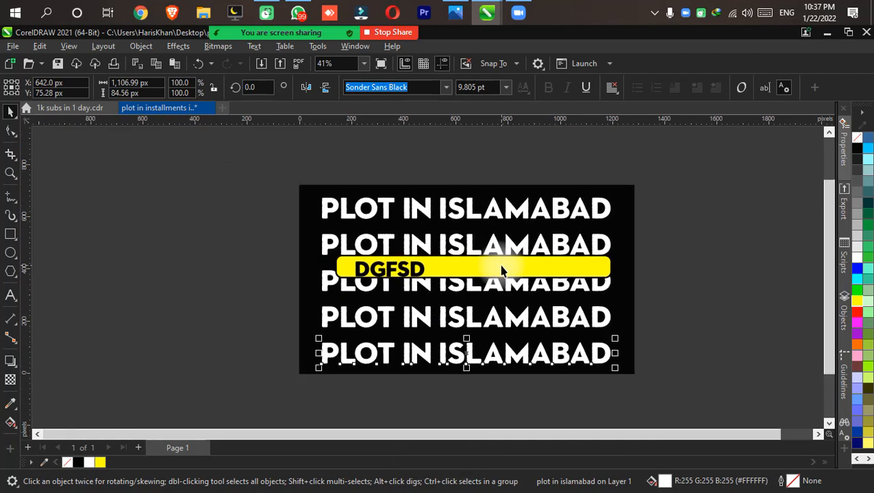
key(ctrl+d)
scroll(501, 272, down, 2)
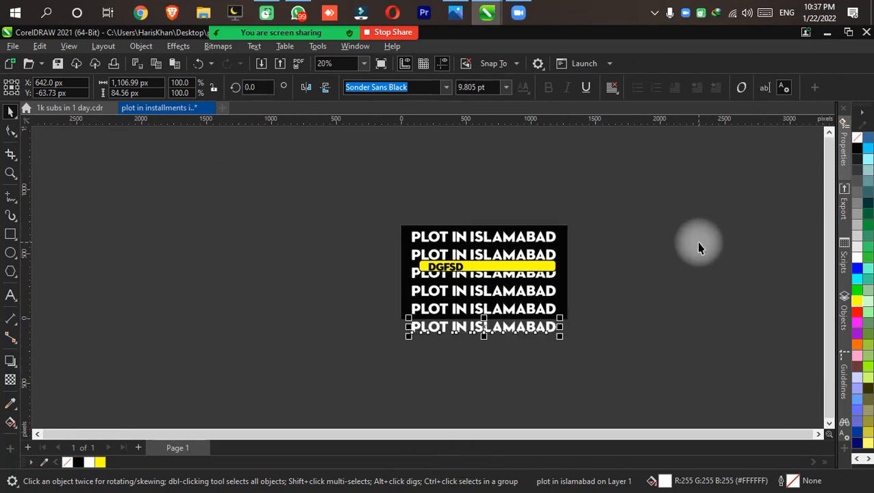
key(ctrl+d)
key(ctrl+d)
key(ctrl+d)
key(ctrl+d)
key(ctrl+d)
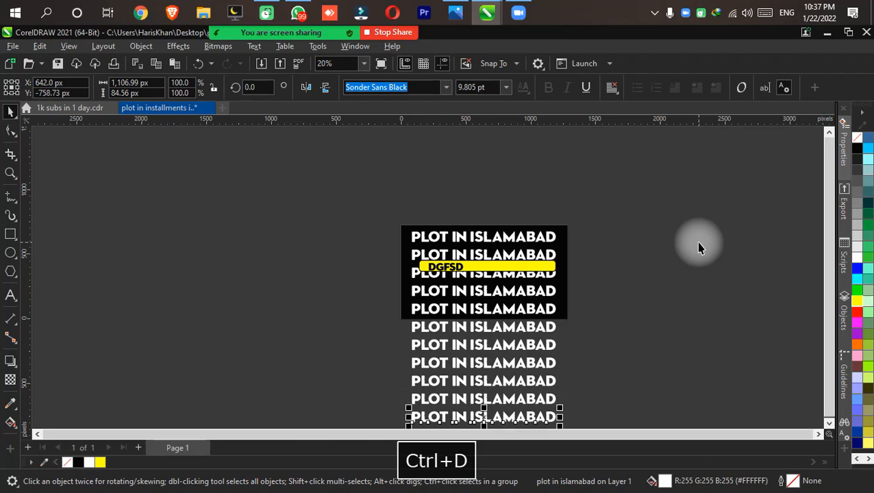
scroll(697, 246, down, 1)
drag(609, 308, 565, 265)
key(ctrl+d)
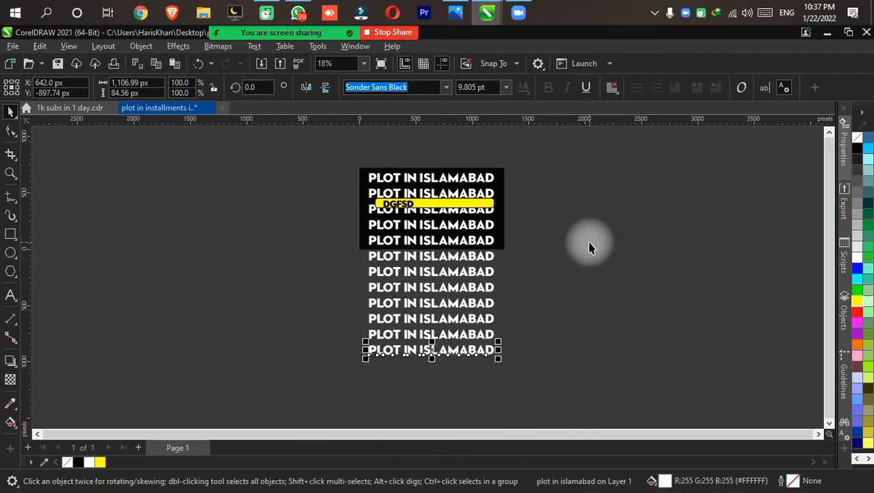
- Delete the extra "plot in islamabad" copies, keeping only the two headings above the yellow bar
click(581, 304)
drag(579, 372, 278, 221)
key(Delete)
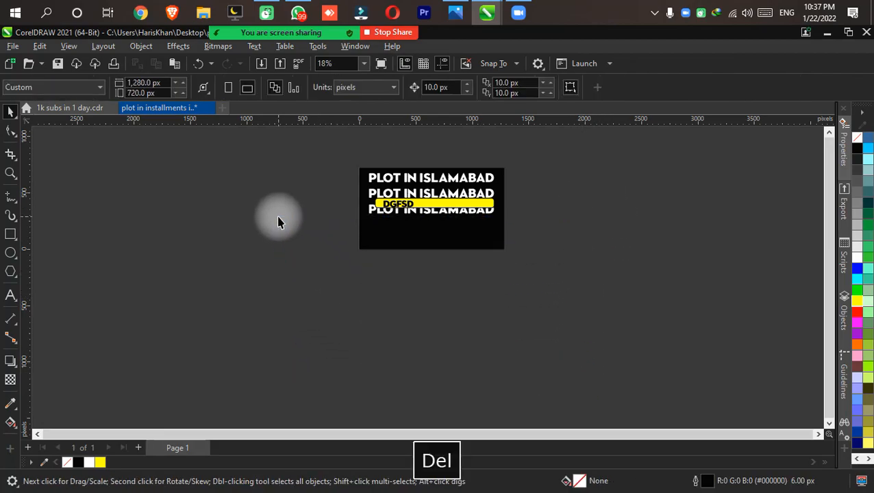
key(F4)
click(565, 287)
key(Delete)
drag(546, 237, 537, 358)
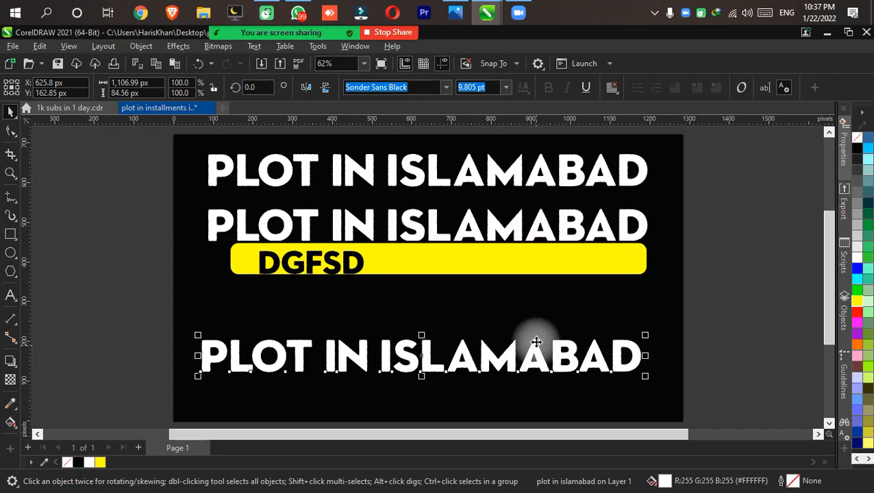
key(Delete)
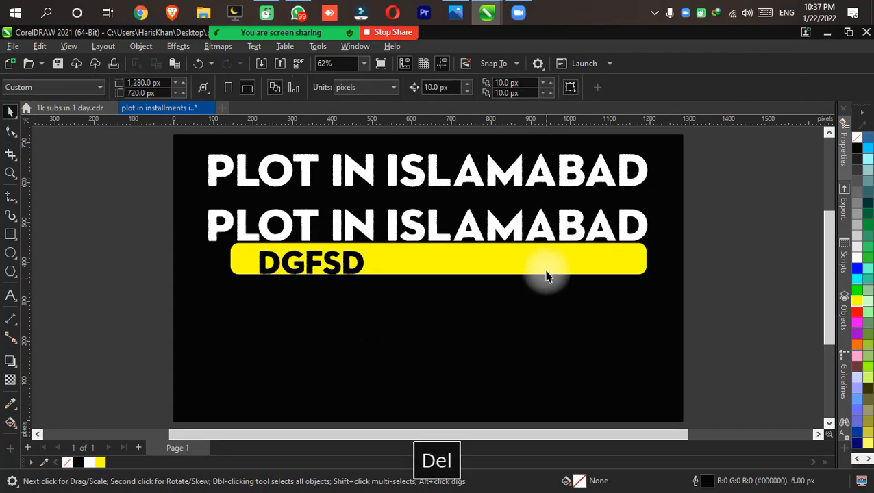
- Move the second heading straight down below the yellow bar and try duplicating it there
click(548, 236)
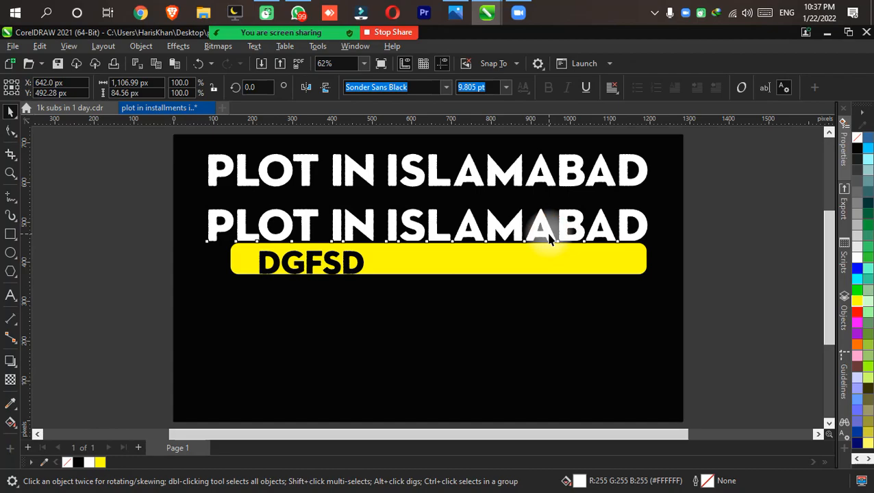
drag(547, 231, 552, 325)
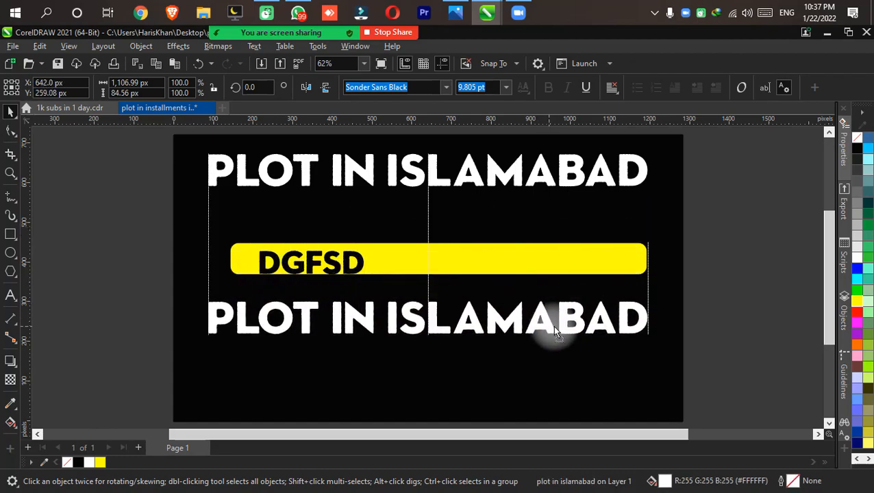
key(ctrl+d)
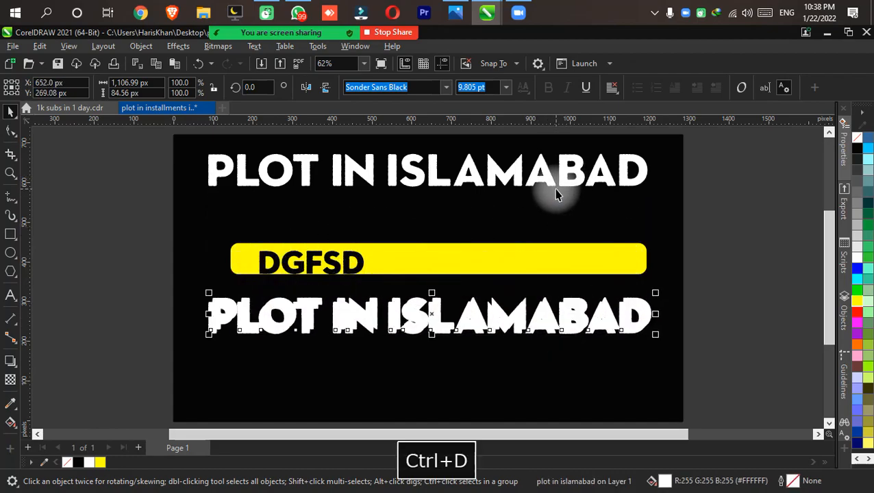
key(Delete)
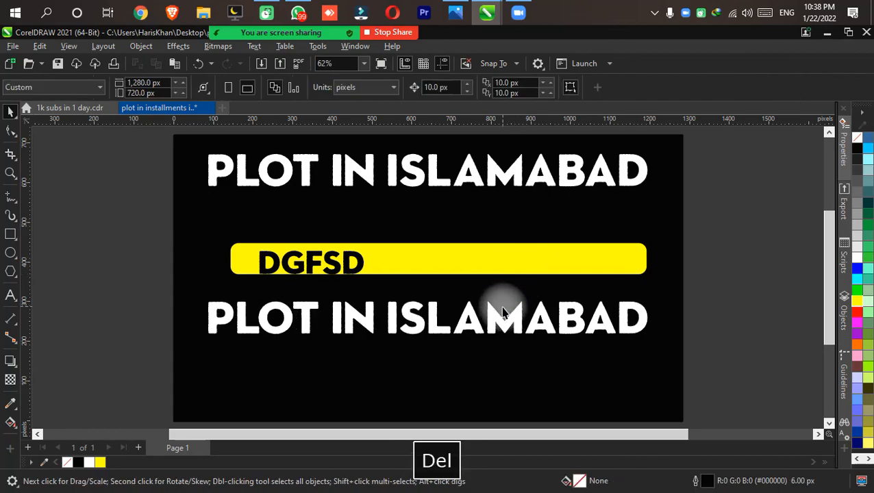
- Delete the heading below the yellow bar and try to reposition the top heading there
click(511, 177)
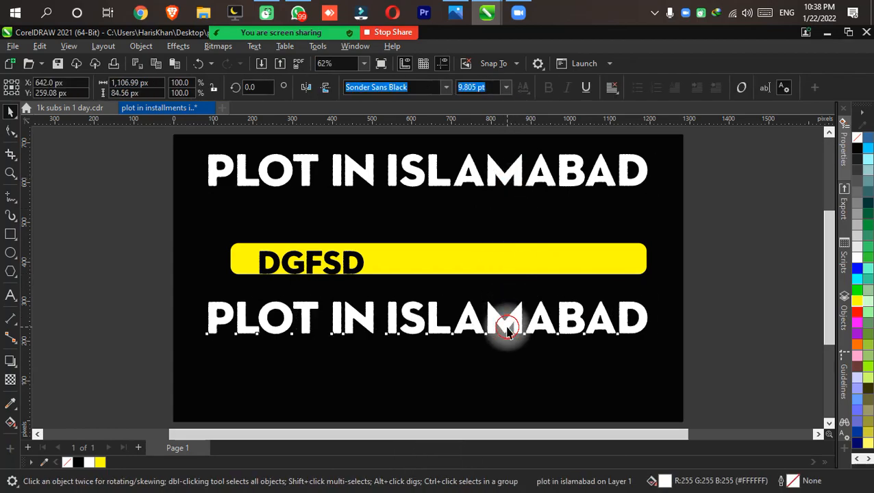
key(Delete)
click(511, 172)
drag(507, 172, 506, 317)
key(ctrl+z)
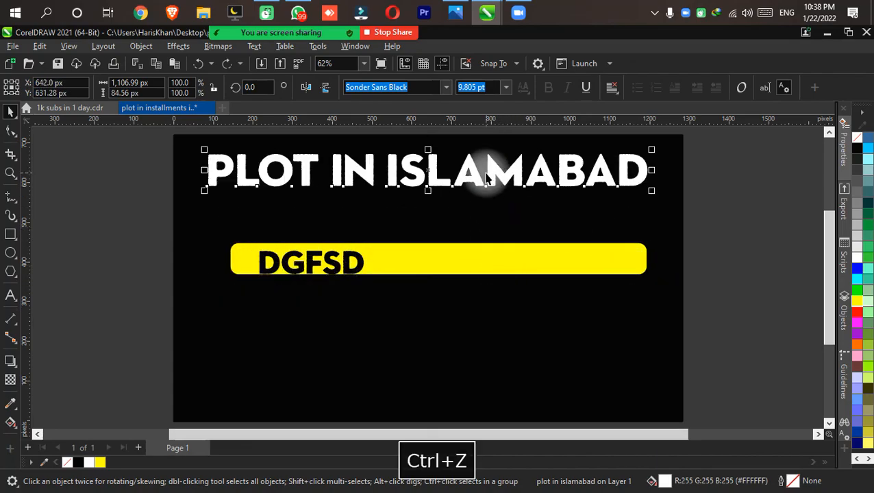
- Place a copy of the top heading behind the yellow bar and repeat the duplication once at the same spacing
key(ctrl+d)
drag(485, 175, 480, 275)
key(ctrl+d)
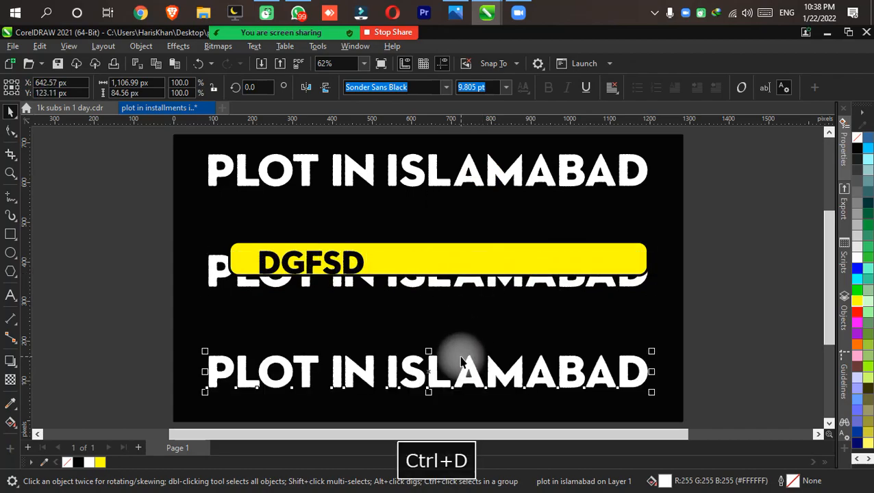
- Repeat the heading duplication ten more times at the wider spacing, running down below the page
scroll(654, 293, down, 5)
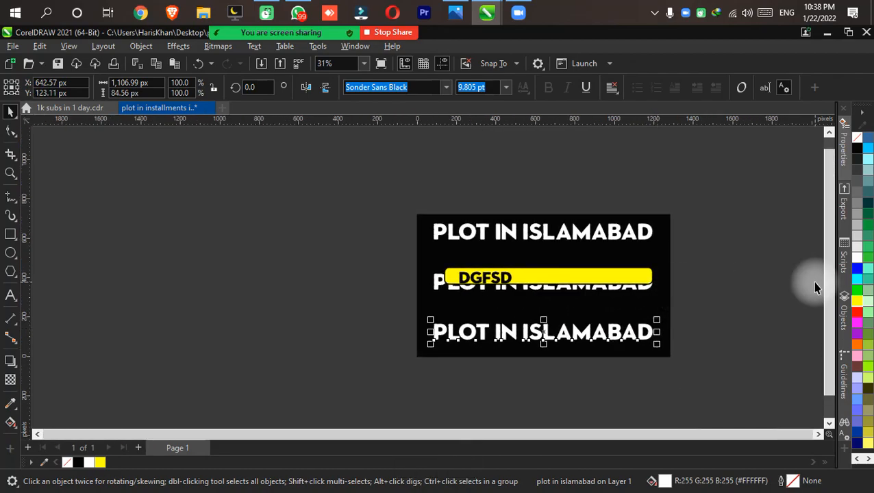
key(ctrl+d)
scroll(760, 298, down, 1)
scroll(760, 295, down, 1)
key(ctrl+d)
scroll(760, 296, down, 2)
key(ctrl+d)
scroll(757, 293, down, 2)
drag(758, 293, 615, 179)
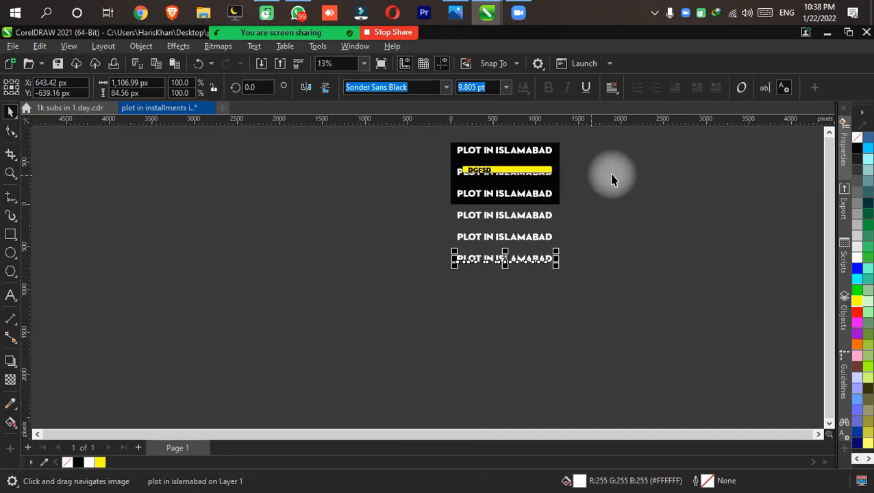
key(ctrl+d)
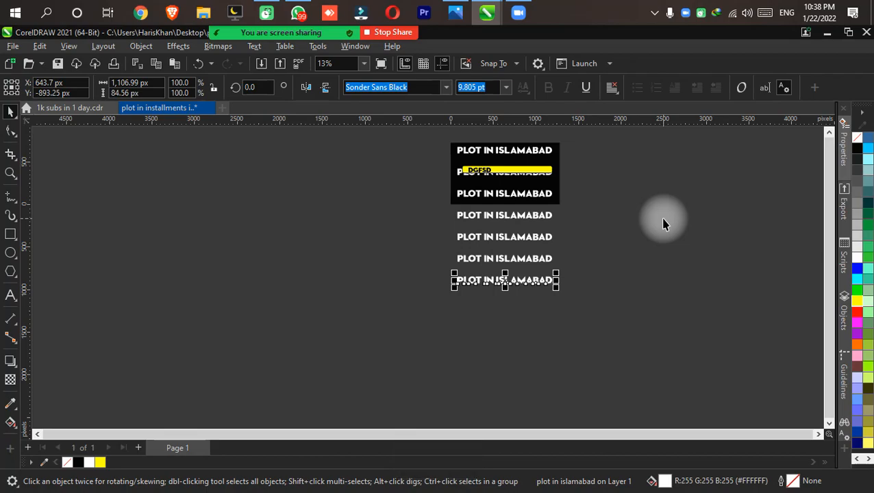
key(ctrl+d)
key(ctrl+d)
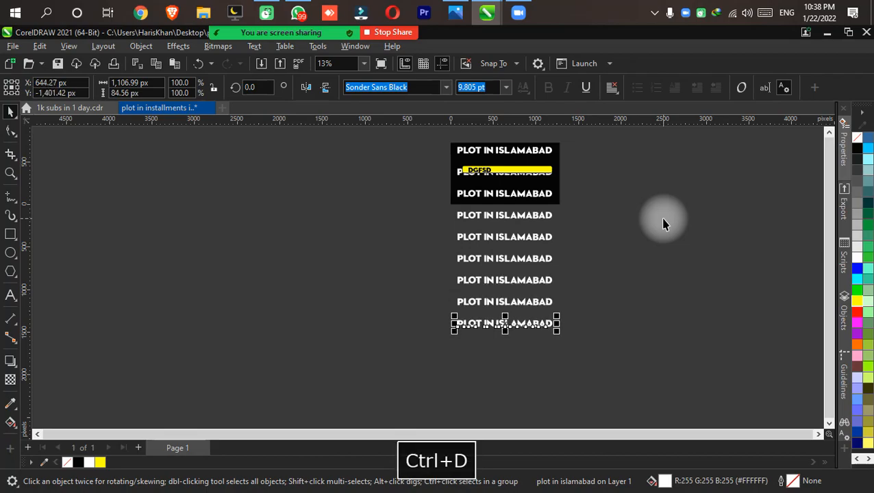
key(ctrl+d)
key(ctrl+d)
key(ctrl+d)
key(ctrl+d)
scroll(638, 313, down, 1)
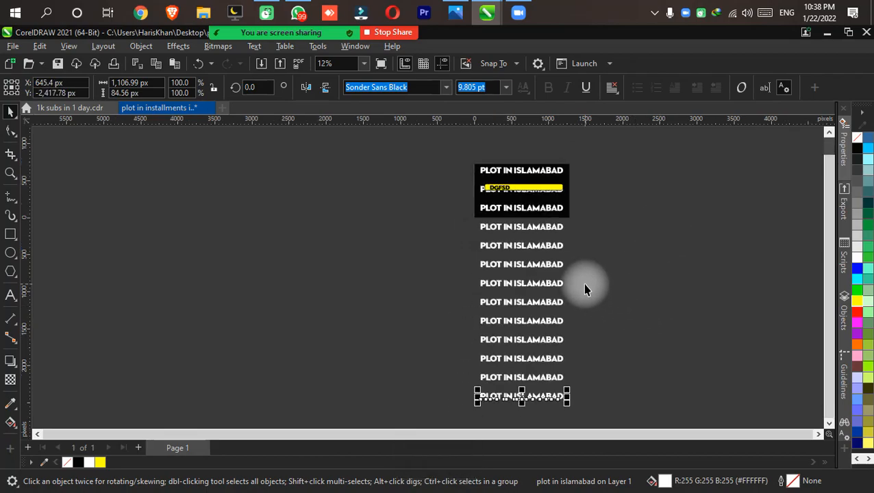
- Delete all heading copies below the yellow bar, keeping the top heading and the copy behind the bar
click(425, 205)
drag(425, 205, 642, 421)
key(Delete)
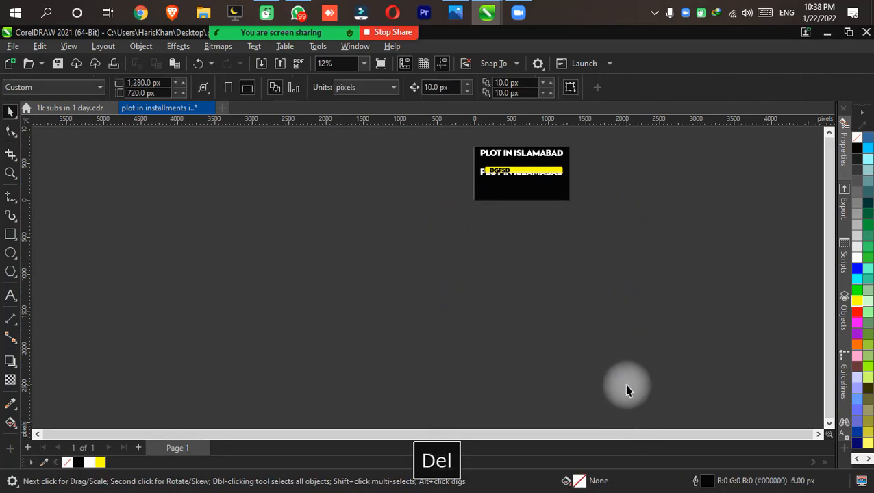
key(F4)
drag(554, 277, 567, 291)
key(ctrl+z)
click(740, 221)
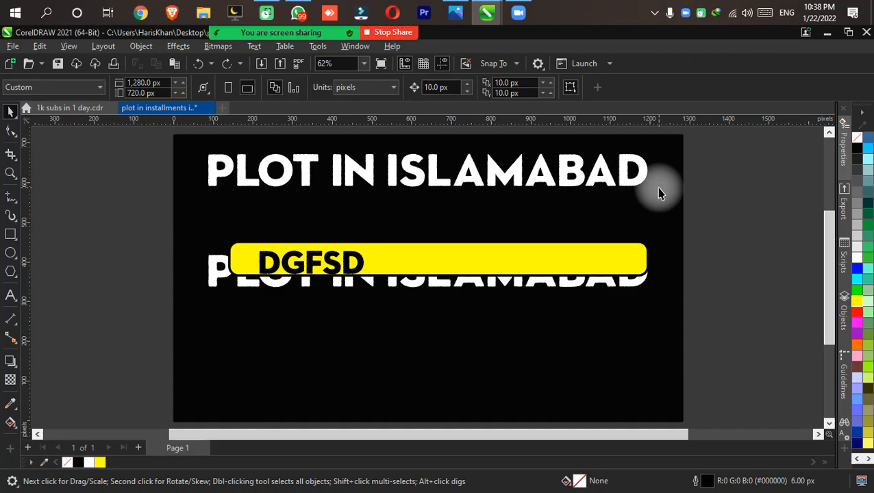
drag(656, 192, 656, 221)
drag(655, 260, 654, 199)
drag(659, 221, 649, 268)
key(ctrl+z)
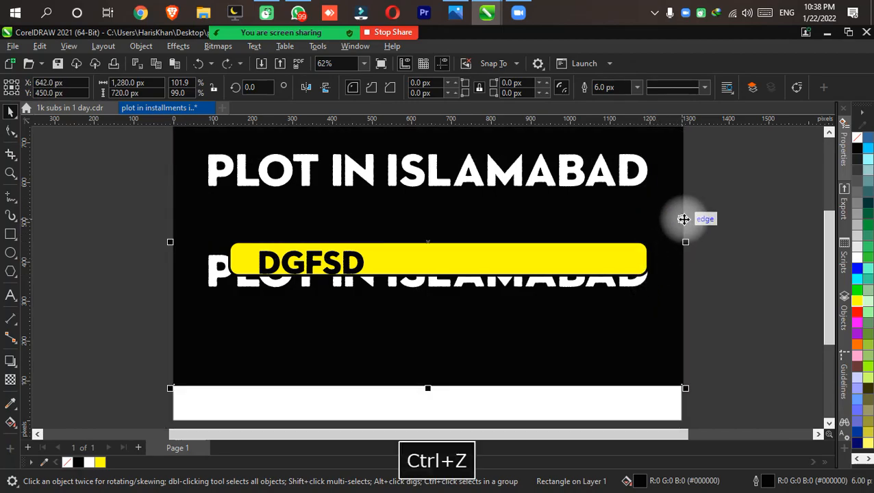
key(ctrl+z)
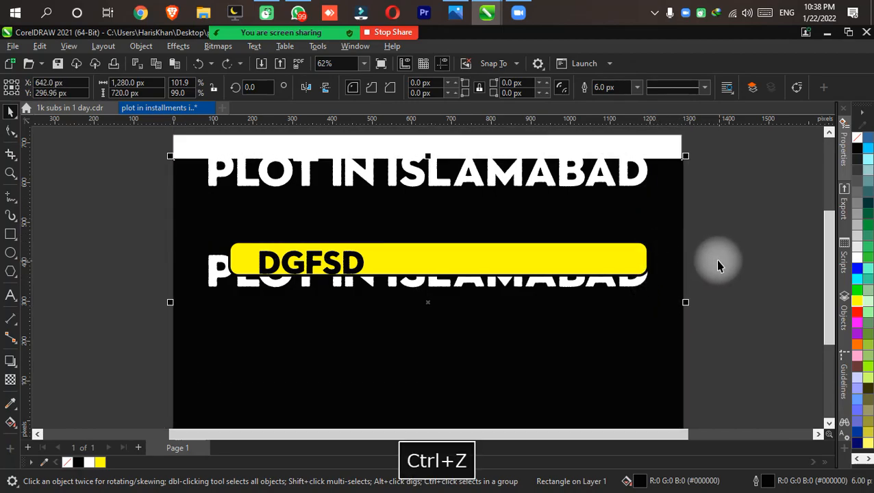
key(ctrl+z)
key(ctrl+z)
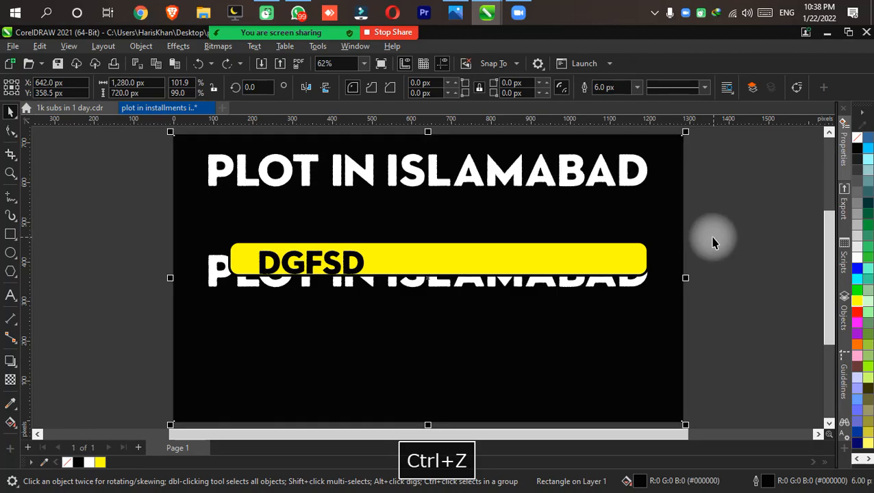
click(717, 246)
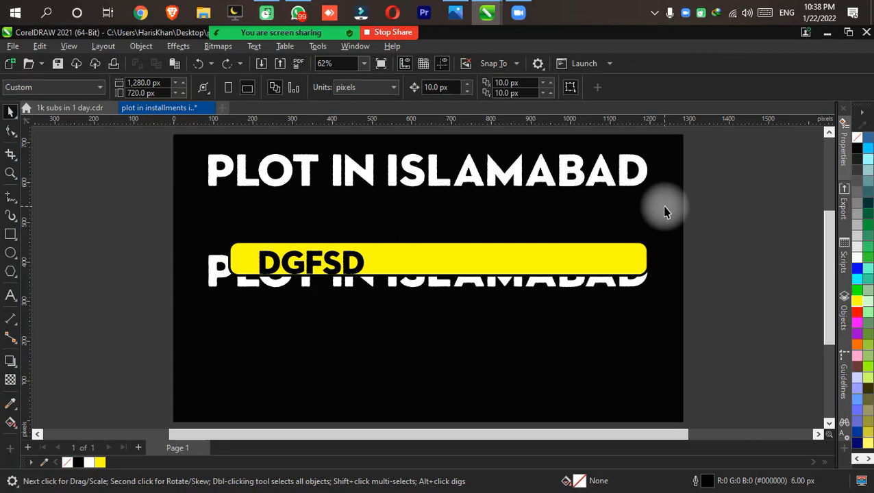
- Lock the black background rectangle in place
right_click(664, 211)
click(723, 251)
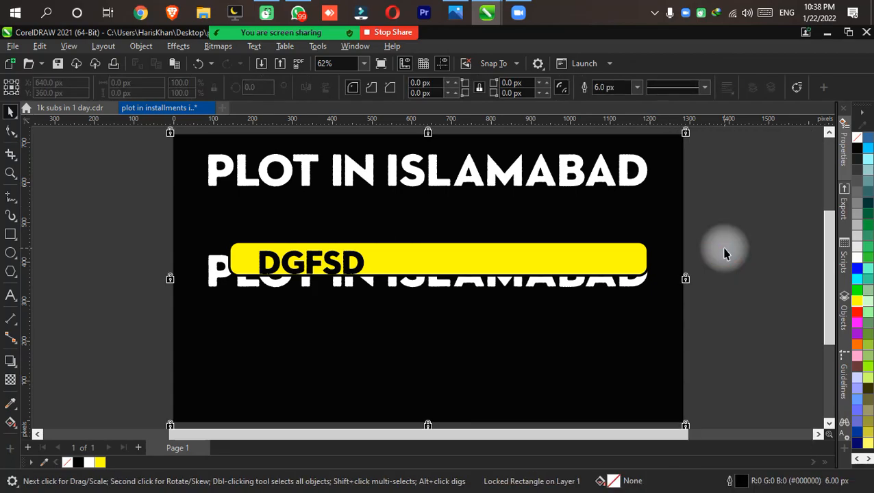
click(724, 254)
- Test the lock by trying to select and move the black background at several empty spots
click(657, 193)
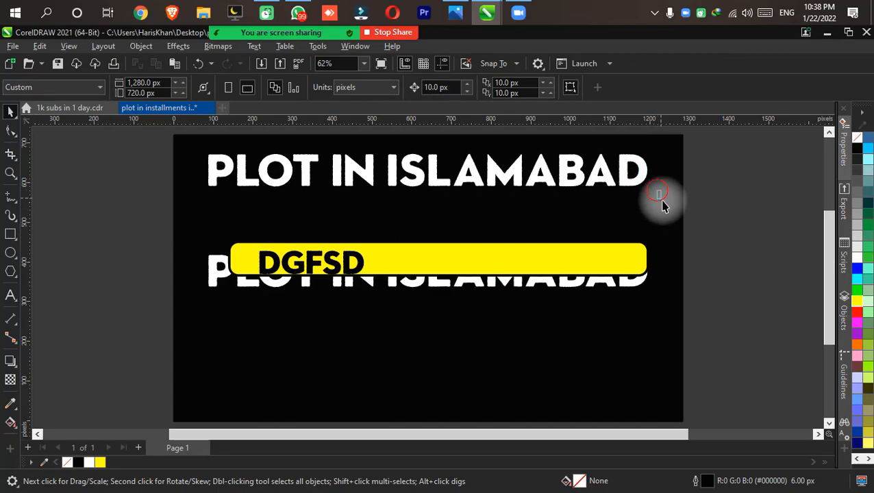
drag(678, 205, 548, 458)
click(616, 290)
click(322, 295)
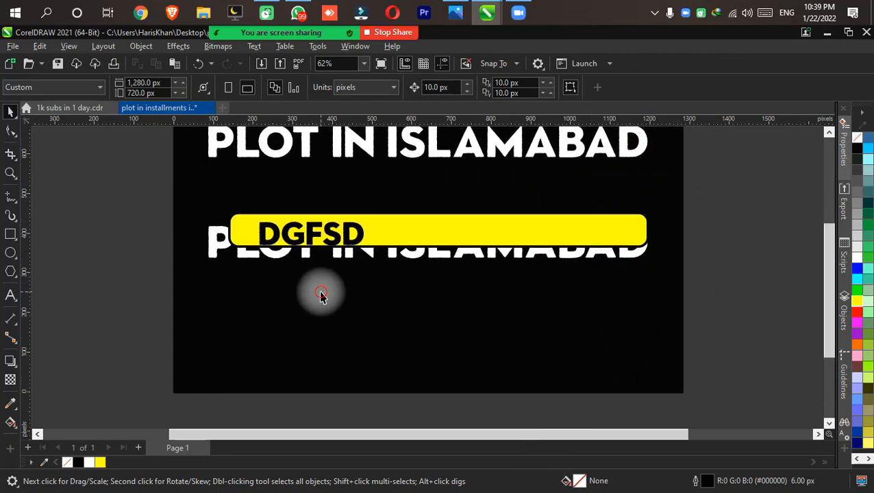
drag(391, 319, 490, 320)
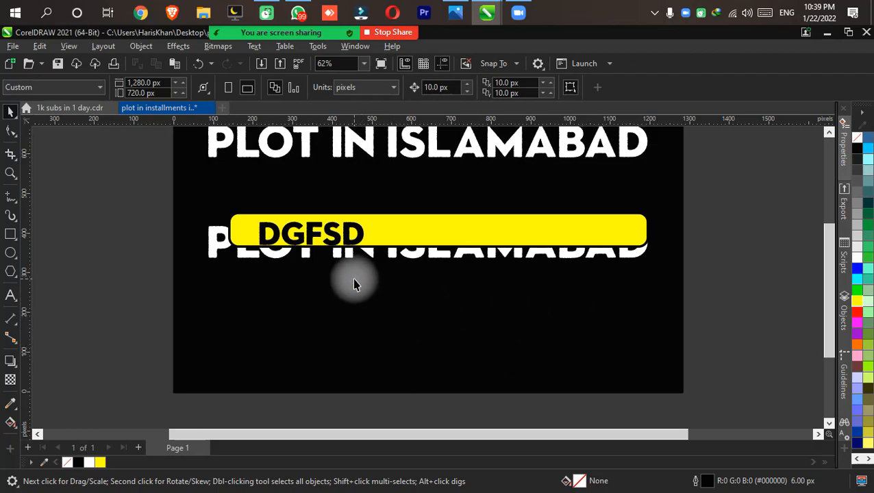
drag(380, 306, 526, 351)
drag(470, 347, 548, 362)
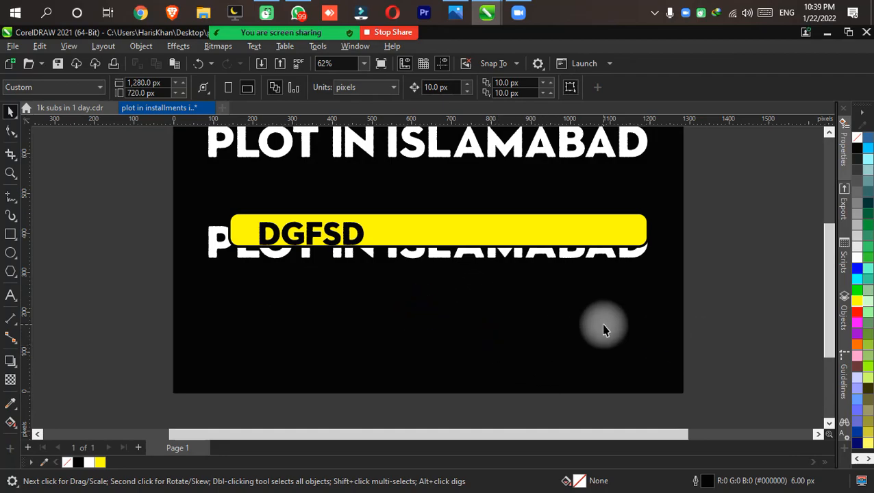
- Move the heading copy from behind the yellow bar straight down to just below it, at about Y 264 px
drag(577, 260, 571, 290)
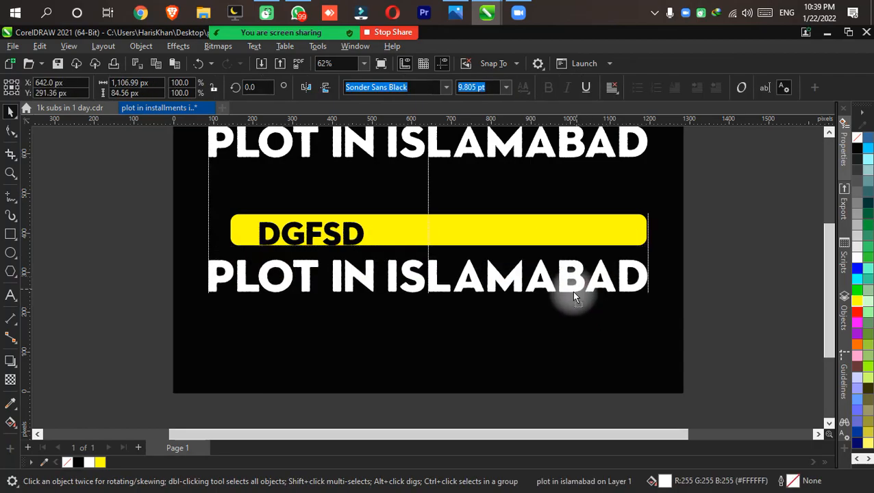
scroll(568, 321, up, 4)
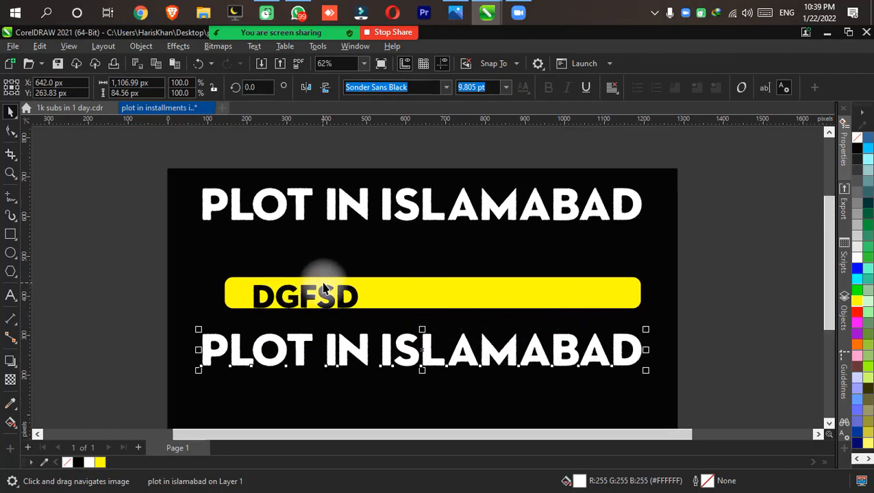
- Replace the placeholder text on the yellow bar with "5 MARLA, 10 MARLA"
click(366, 281)
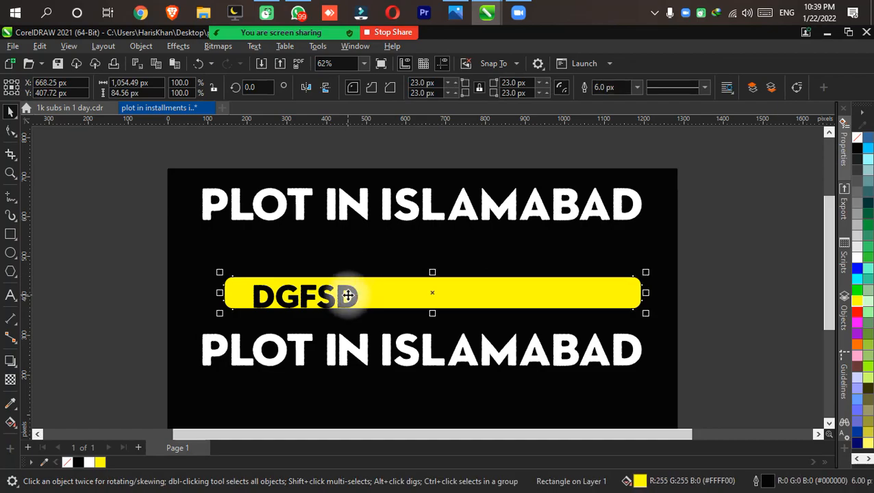
double_click(340, 296)
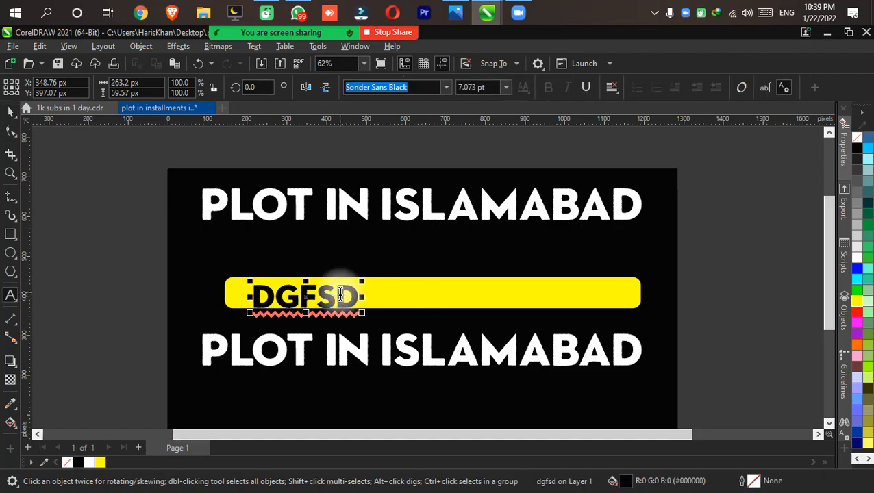
key(ctrl+a)
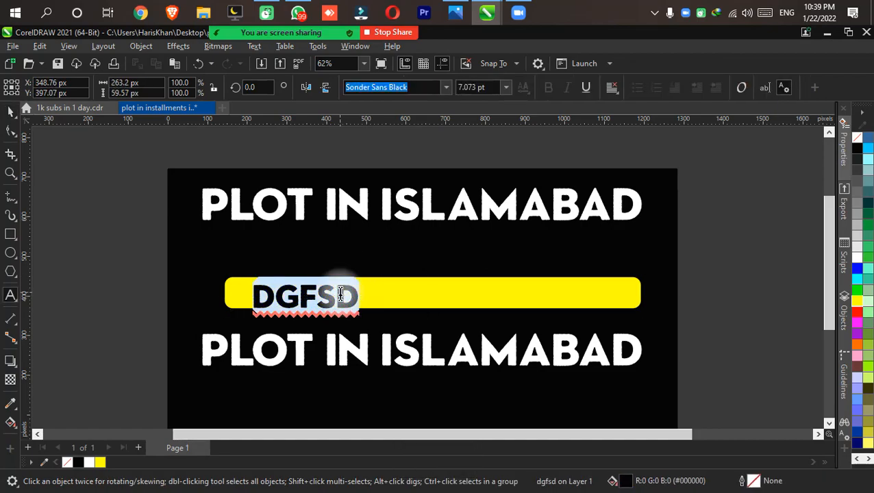
text(5 MARLA)
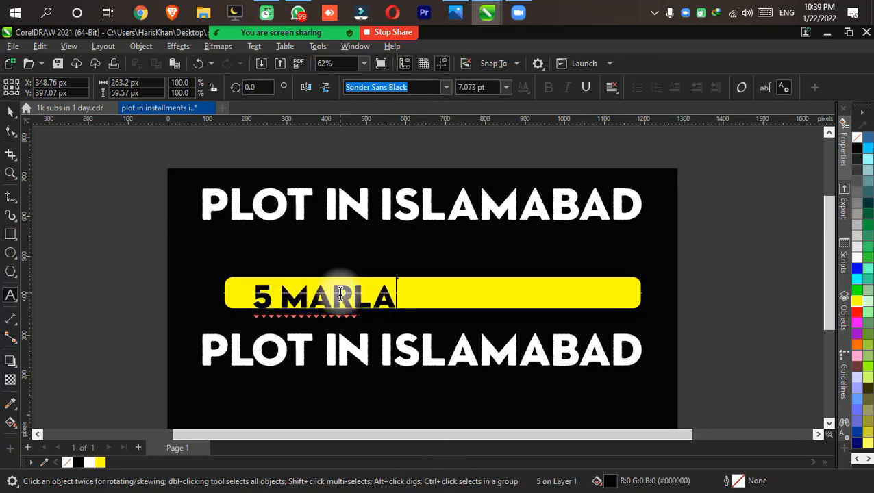
text(, 10 )
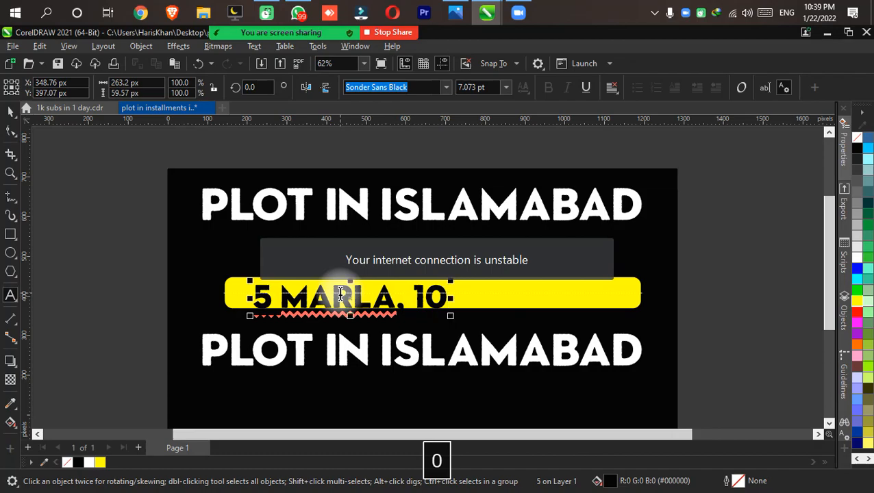
text(MARLA)
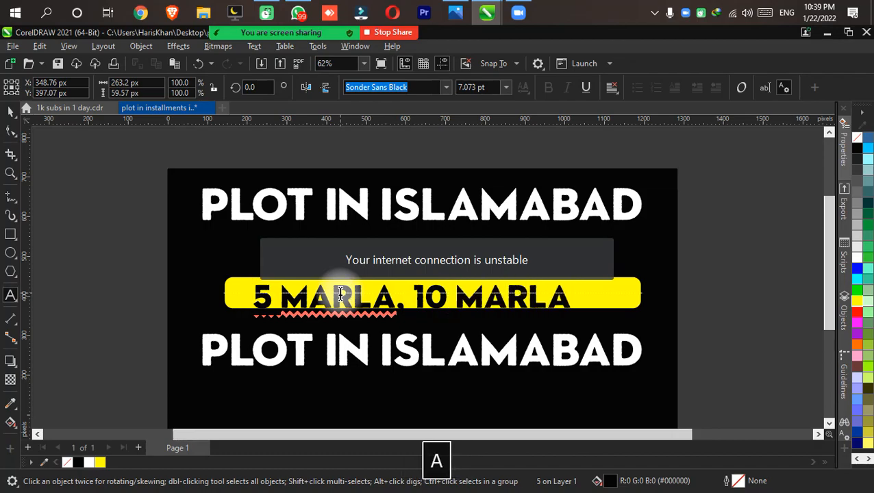
- Nudge the "5 MARLA, 10 MARLA" text up and sideways to centre it in the yellow bar, at about X 646, Y 403 px
key(ctrl+space)
key(Up)
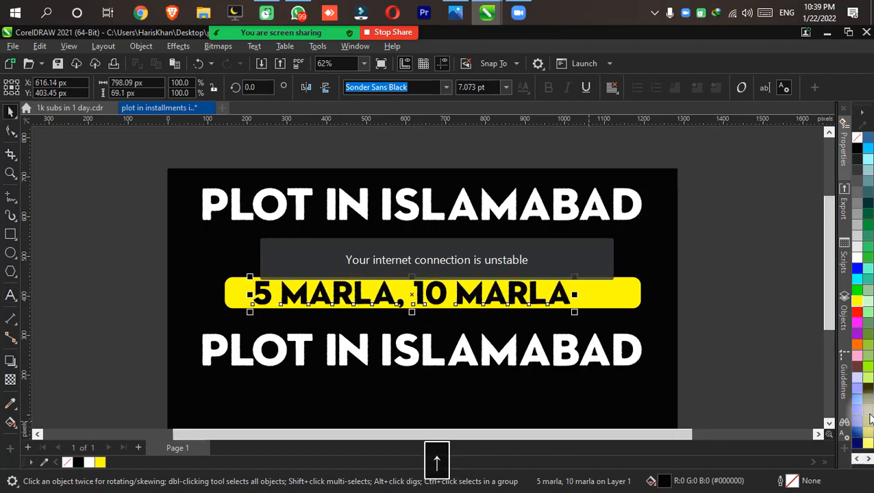
scroll(734, 327, down, 1)
drag(577, 296, 520, 231)
key(Right)
key(Right)
key(Right)
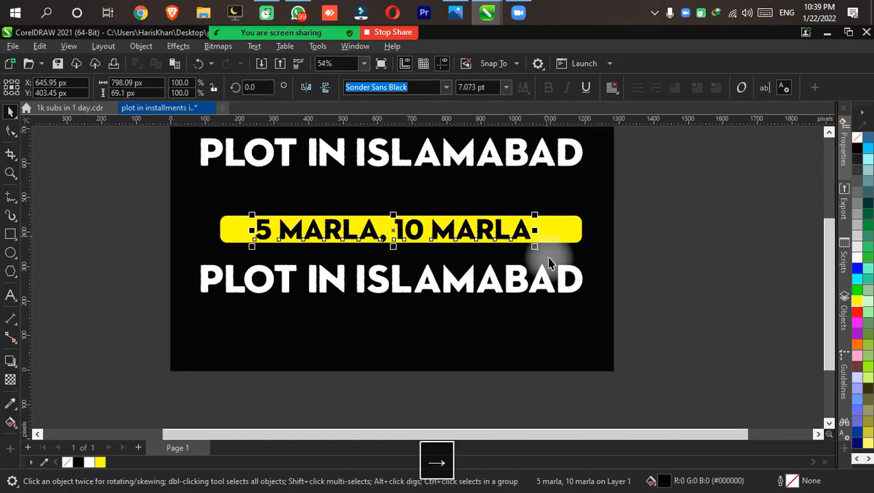
- Delete the heading copy below the yellow bar
click(551, 285)
key(Delete)
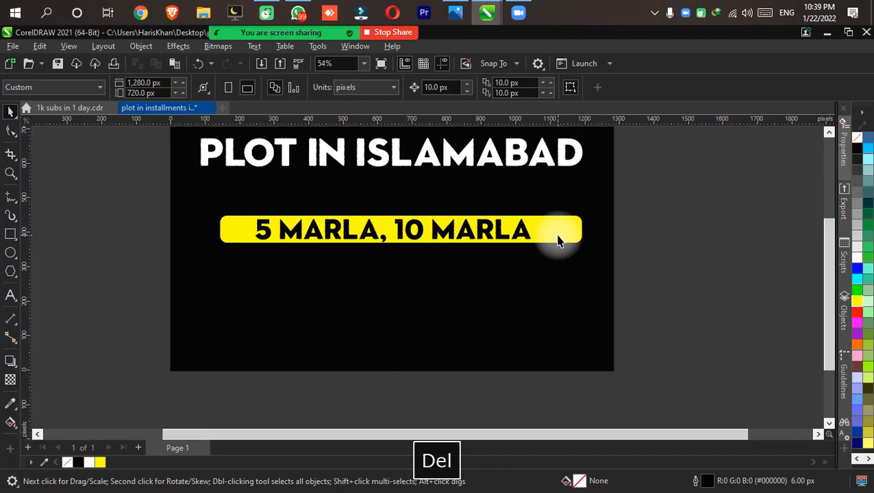
- Move the yellow bar and its text together straight up to just beneath the heading, at about Y 518 px
scroll(558, 240, up, 2)
drag(461, 236, 594, 273)
scroll(578, 274, down, 1)
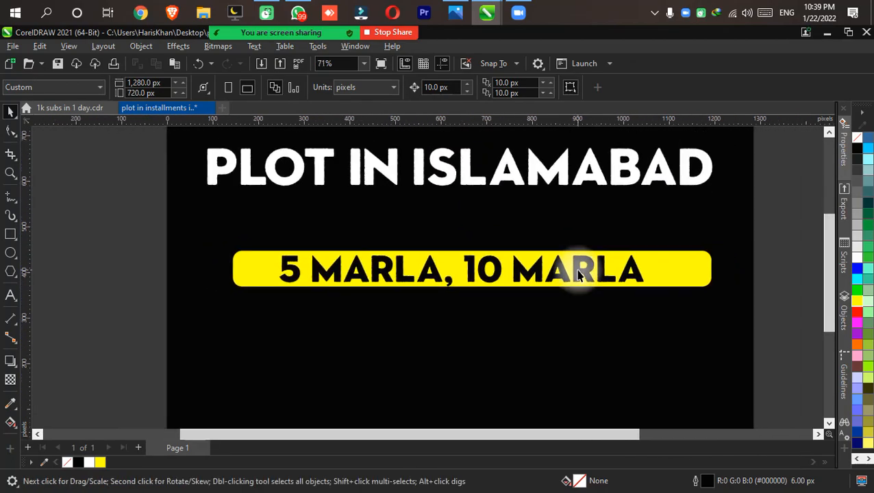
scroll(578, 274, down, 1)
drag(713, 241, 304, 351)
key(Up)
key(Up)
key(Up)
key(Up)
key(Up)
key(Up)
key(Up)
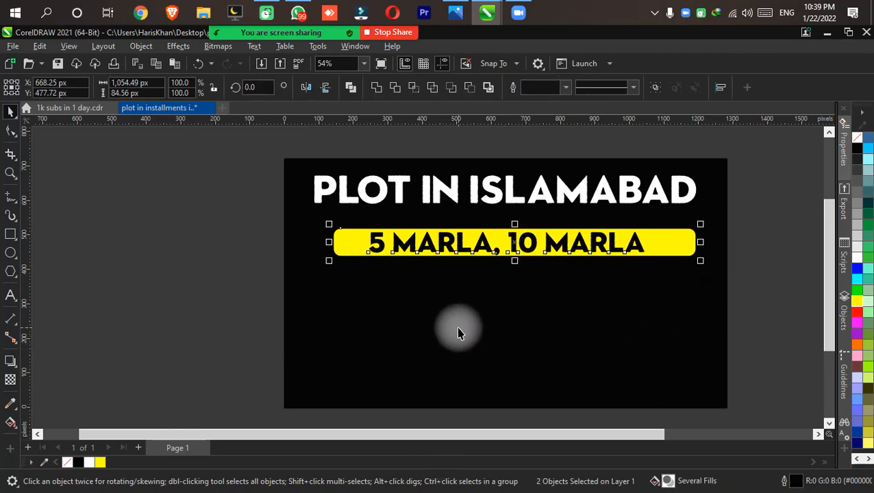
key(Up)
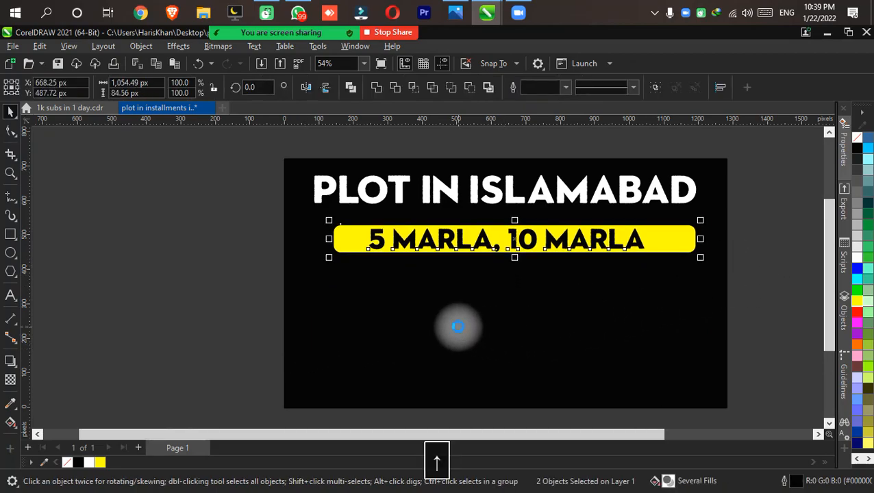
key(Up)
key(Up)
key(Up)
key(Up)
key(Down)
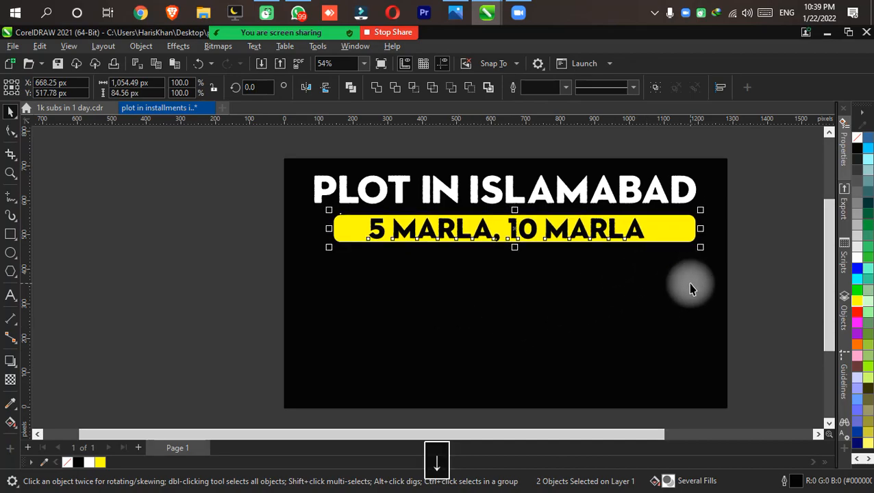
- Narrow the yellow bar symmetrically to about 932 px wide and shift it to about X 648 px so it frames its text
click(690, 289)
click(696, 233)
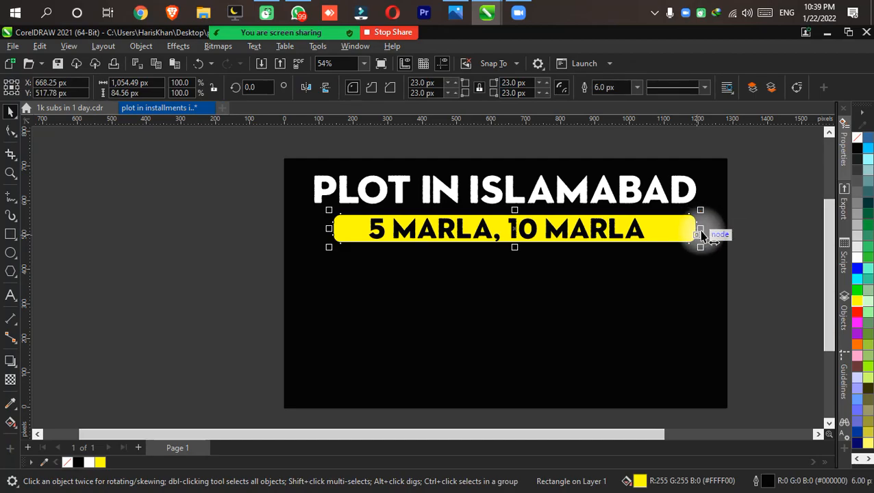
drag(701, 235, 680, 233)
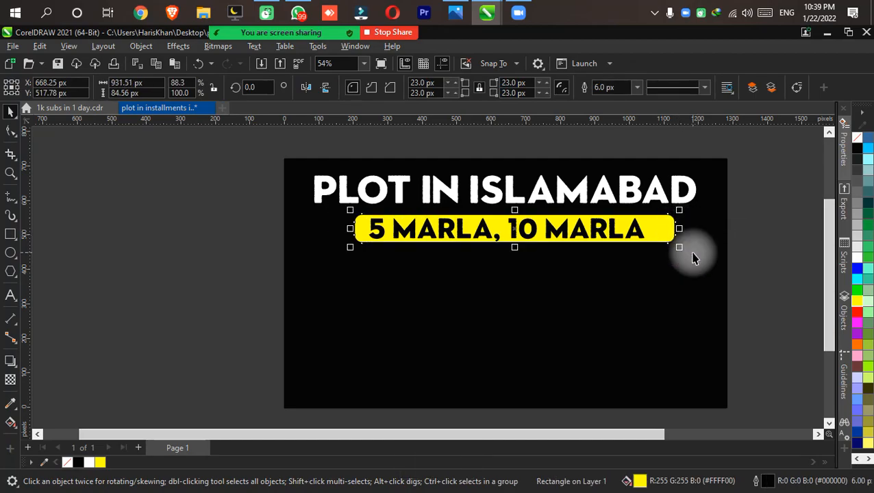
key(Left)
key(Left)
key(Right)
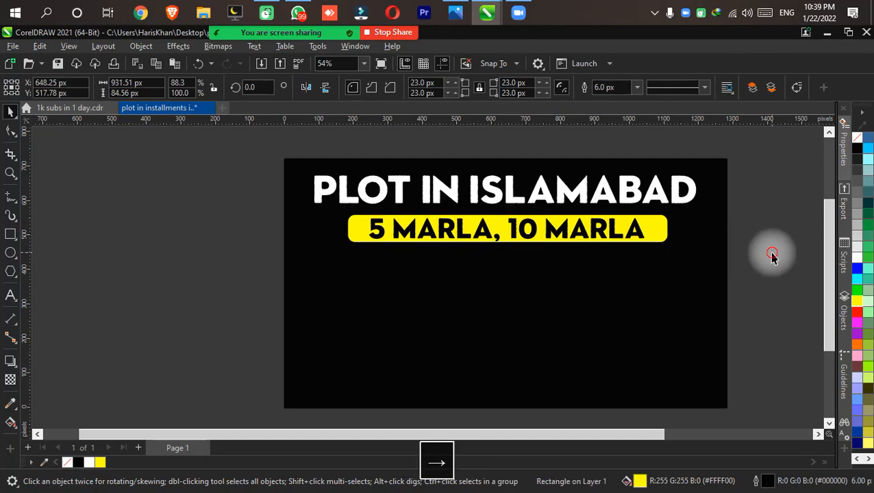
key(Escape)
- Fit the whole design in view and save the document
scroll(545, 214, up, 1)
scroll(546, 216, down, 2)
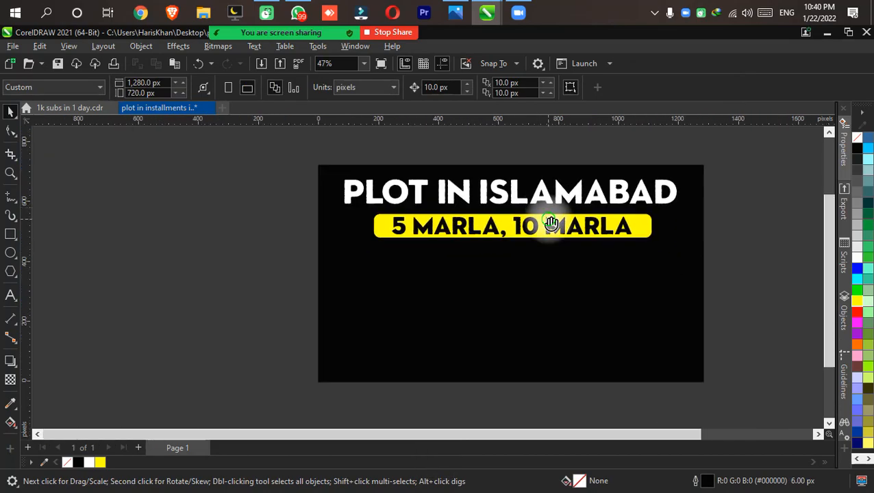
key(F4)
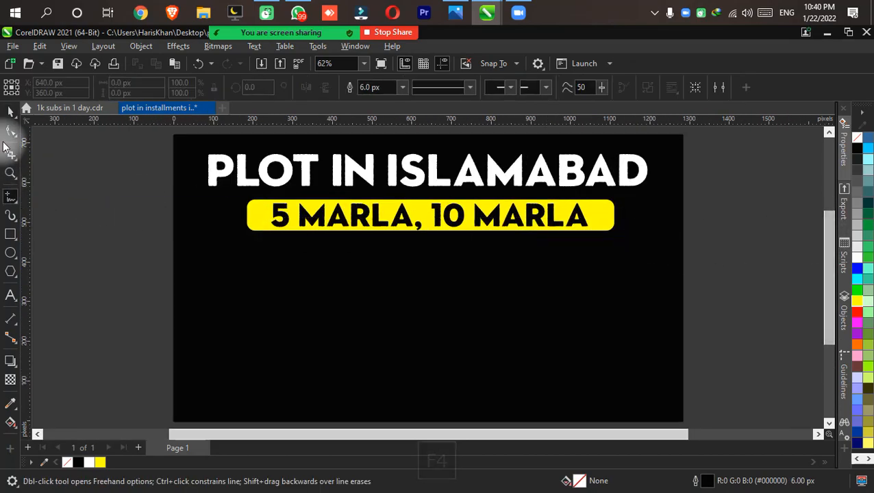
click(10, 111)
key(ctrl+s)
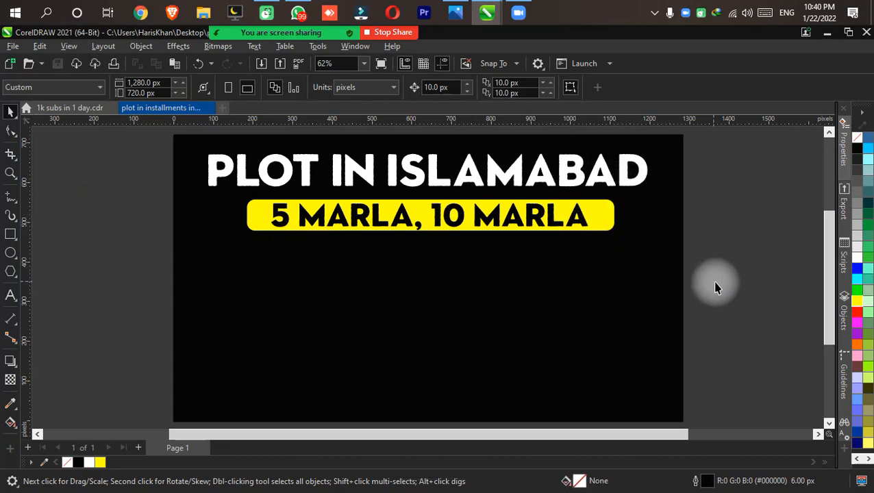
key(ctrl+s)
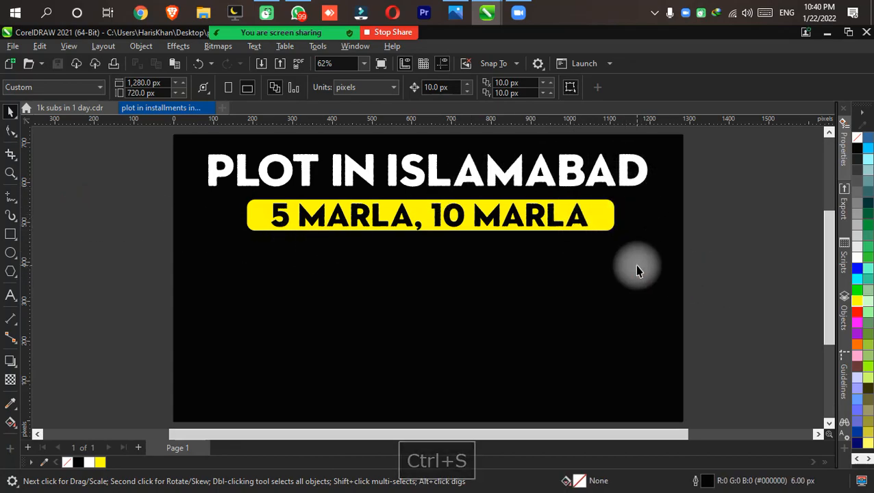
key(ctrl+s)
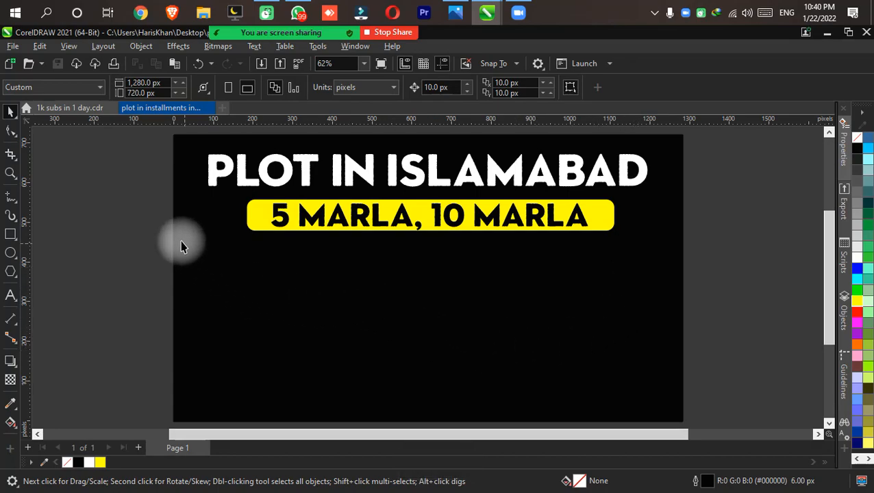
- Switch to Chrome, restore the previous pages in a maximized window, and open the bookmarked Pexels Quran photos page in a new tab
click(150, 8)
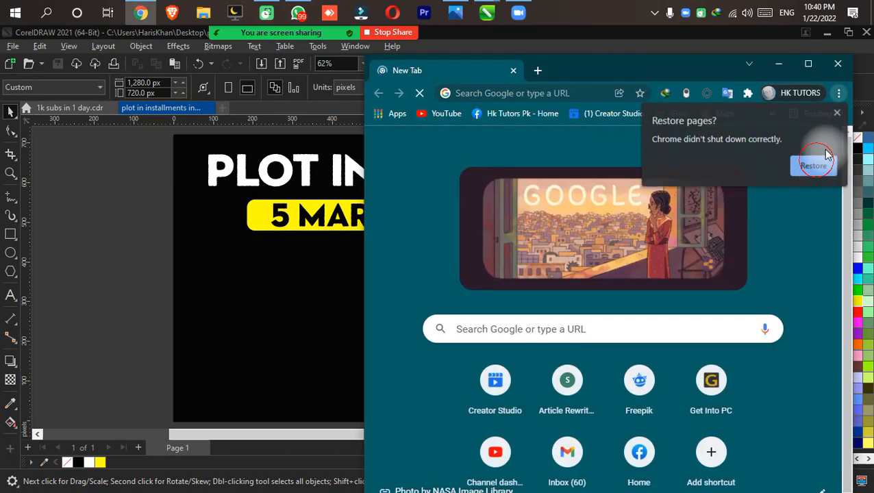
click(816, 166)
click(807, 68)
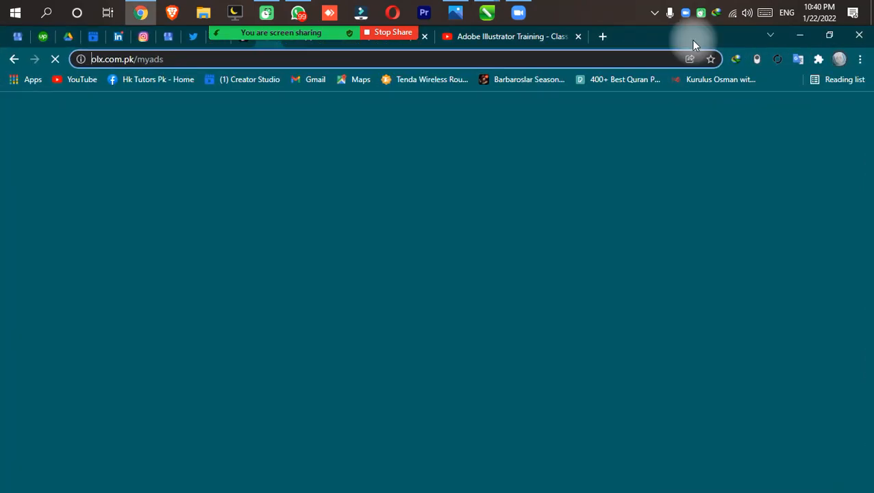
click(603, 37)
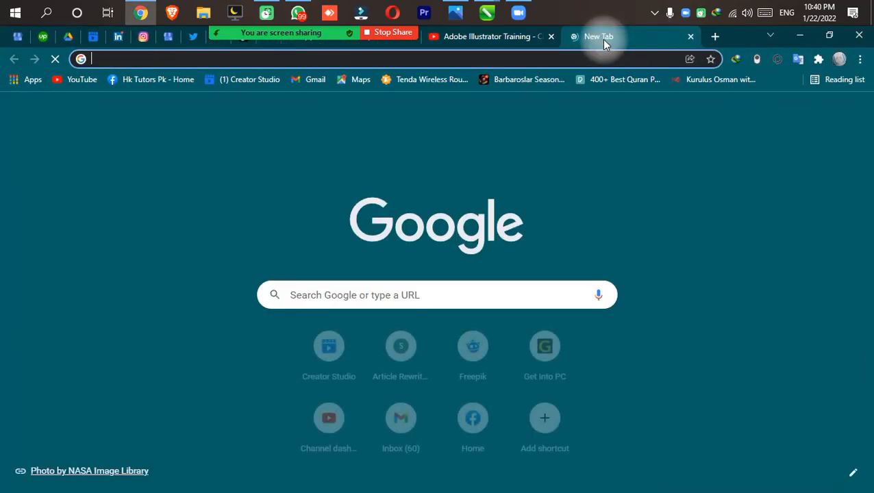
middle_click(486, 42)
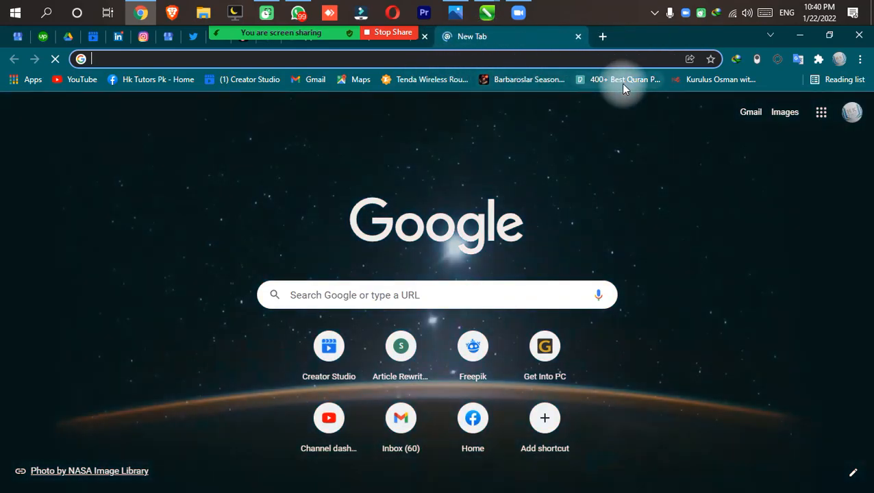
click(622, 81)
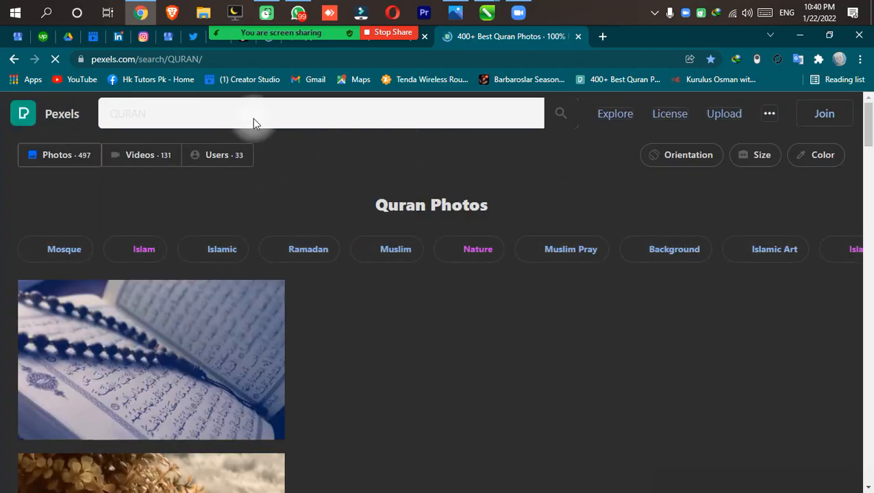
- Search Pexels for "plot" and look through the photos for one suited to the design
click(257, 115)
key(ctrl+a)
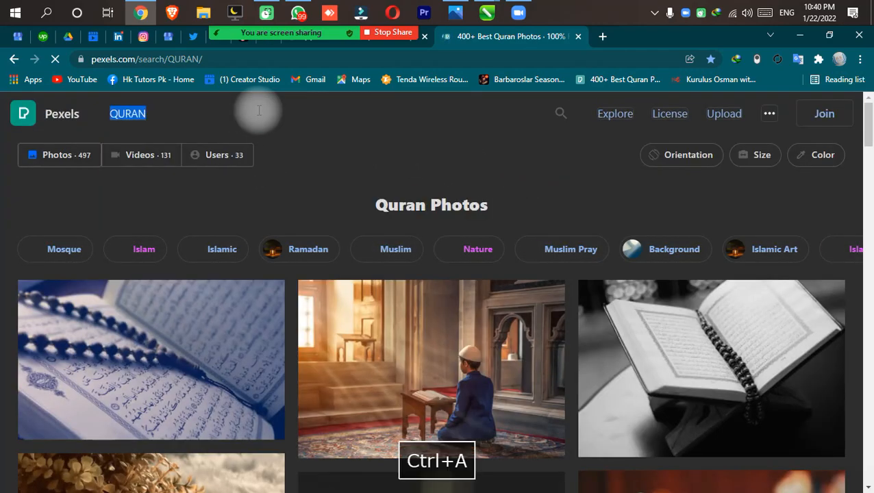
text(plot)
key(Return)
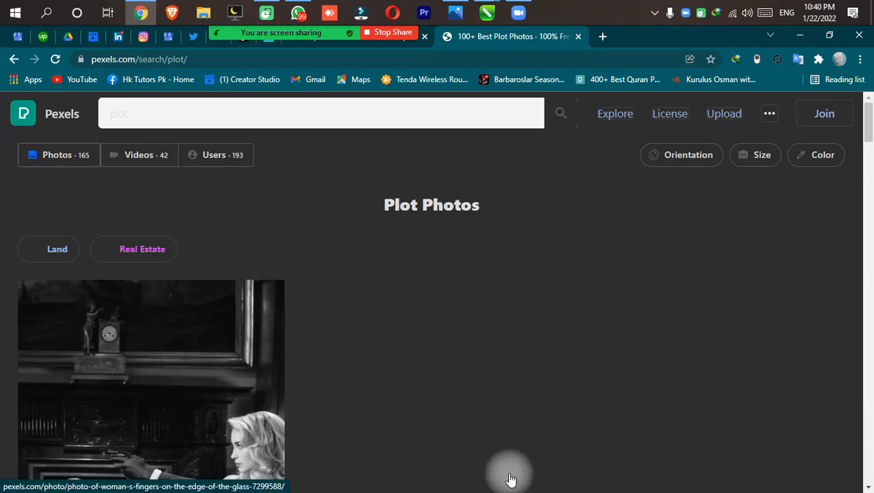
scroll(520, 327, down, 4)
scroll(520, 327, down, 8)
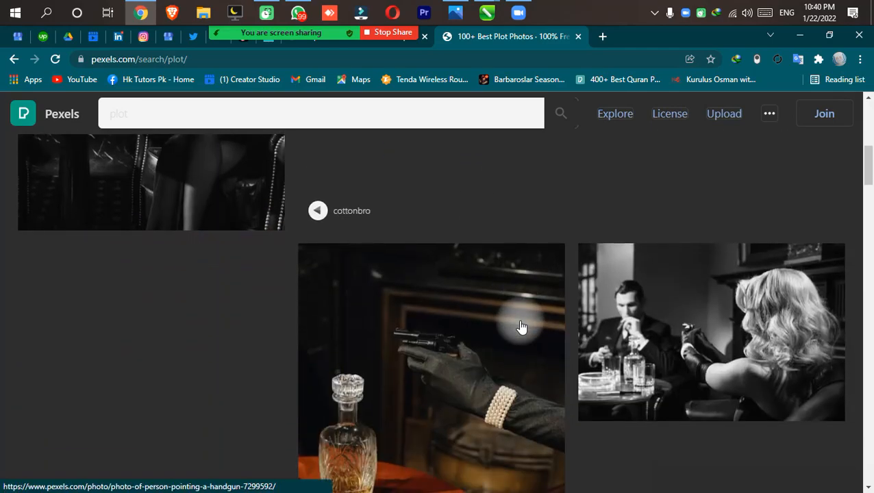
scroll(521, 327, down, 10)
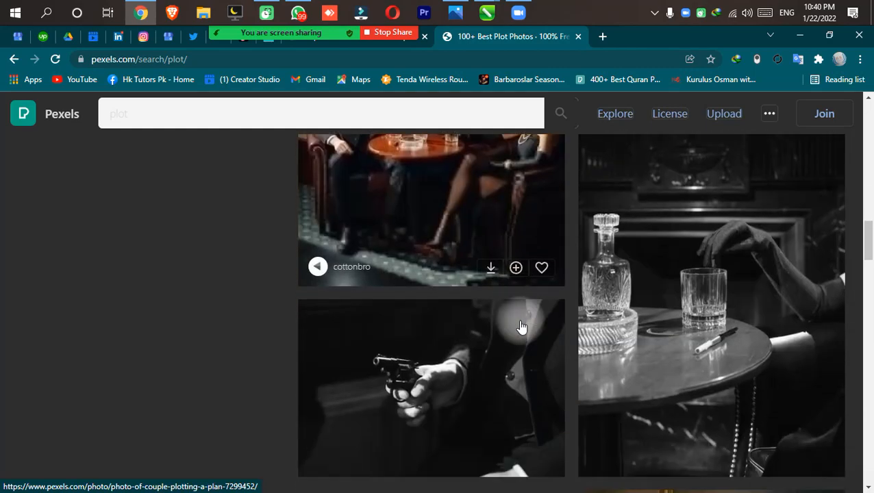
scroll(521, 327, up, 10)
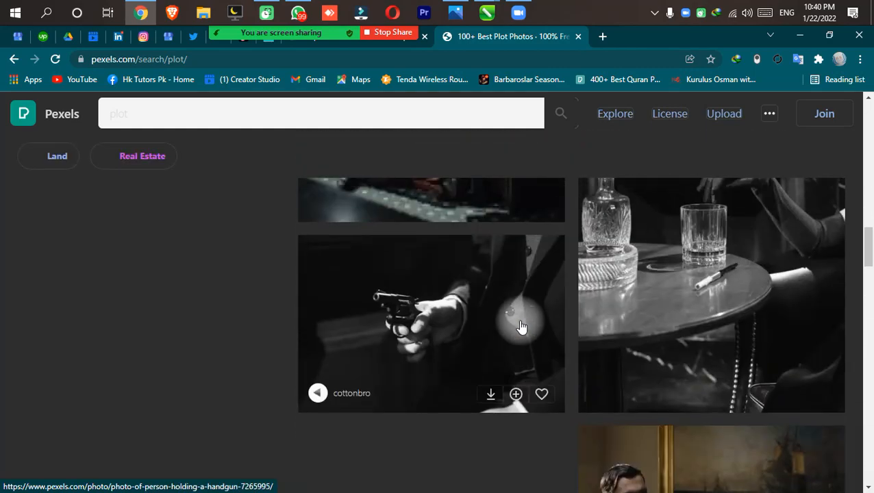
scroll(520, 327, up, 2)
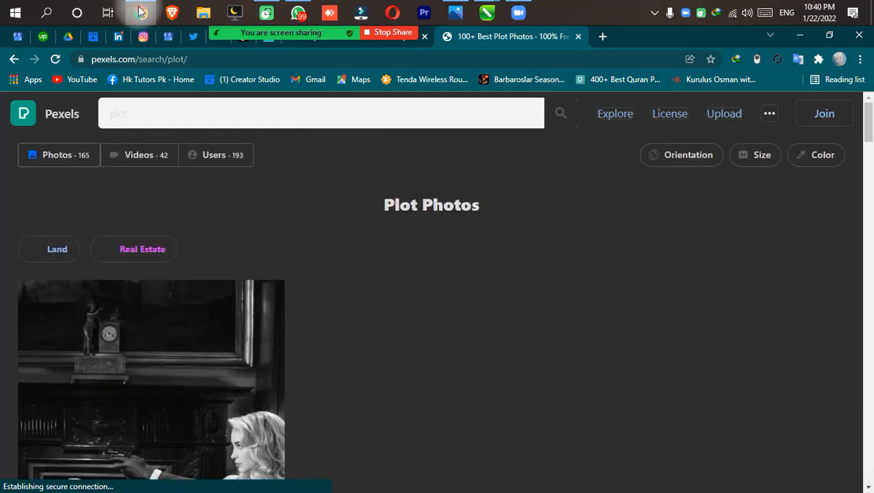
- Search Pexels for "house" and open the related Building photos in a separate tab
click(228, 122)
key(ctrl+a)
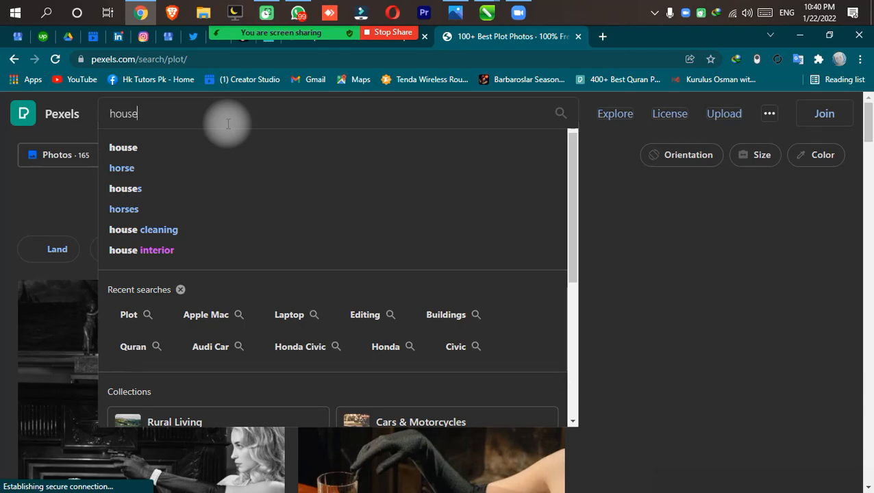
key(Return)
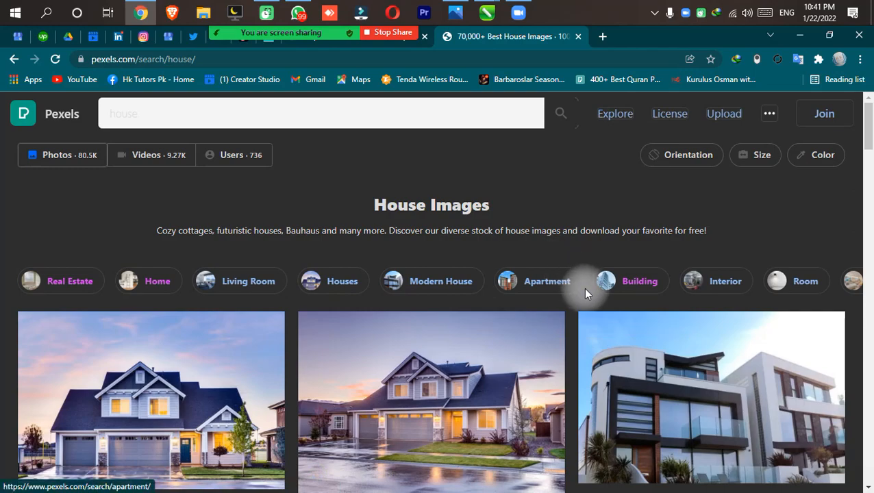
middle_click(647, 288)
click(611, 39)
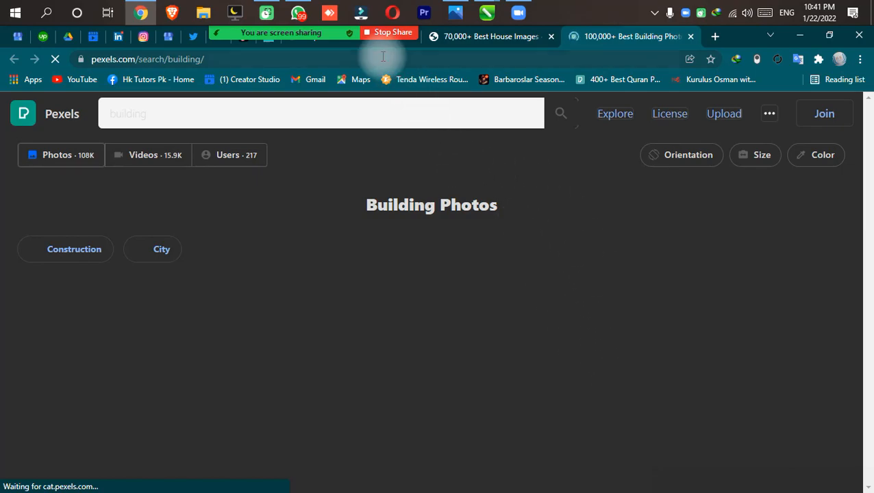
- Start a new Zoom share that covers both the Chrome building photos window and the CorelDRAW window
mouse_move(294, 32)
click(314, 48)
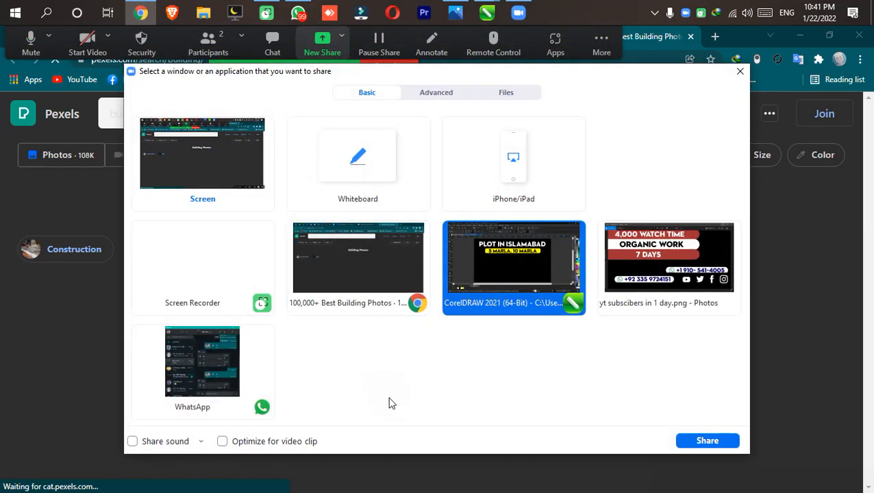
ctrl+click(385, 296)
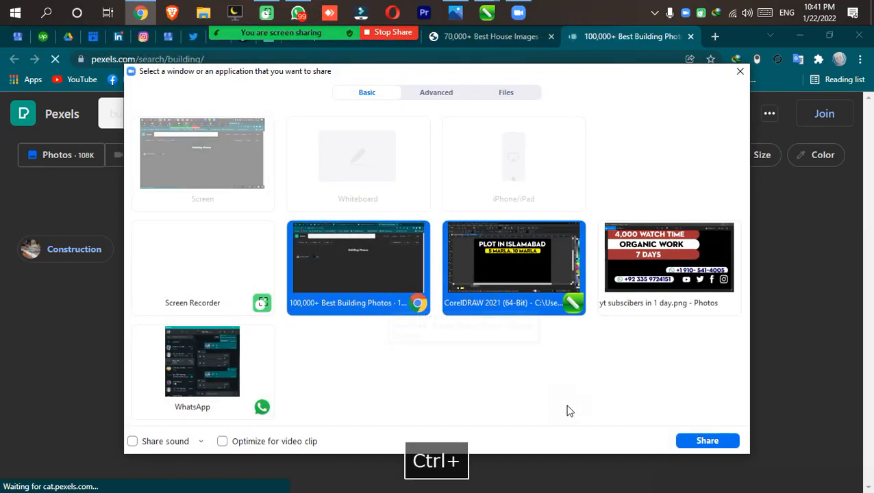
click(698, 442)
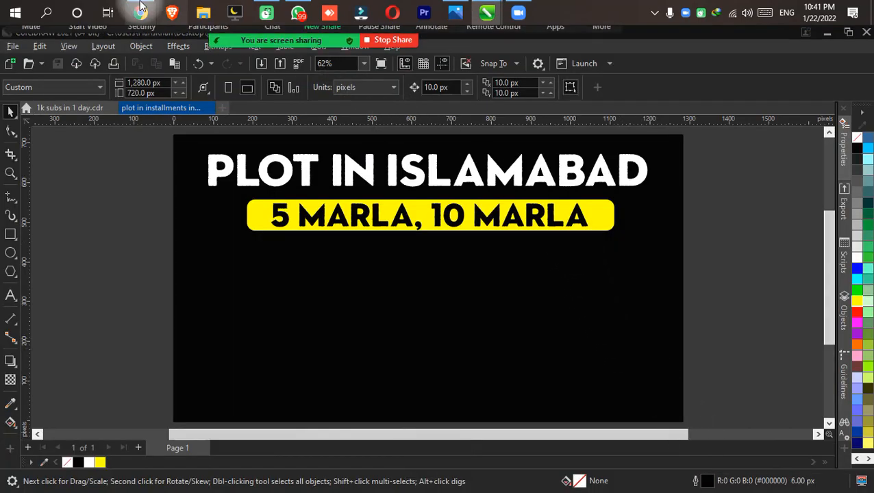
- Switch back to Chrome and look through the Pexels house photos for one suited to the design
click(140, 12)
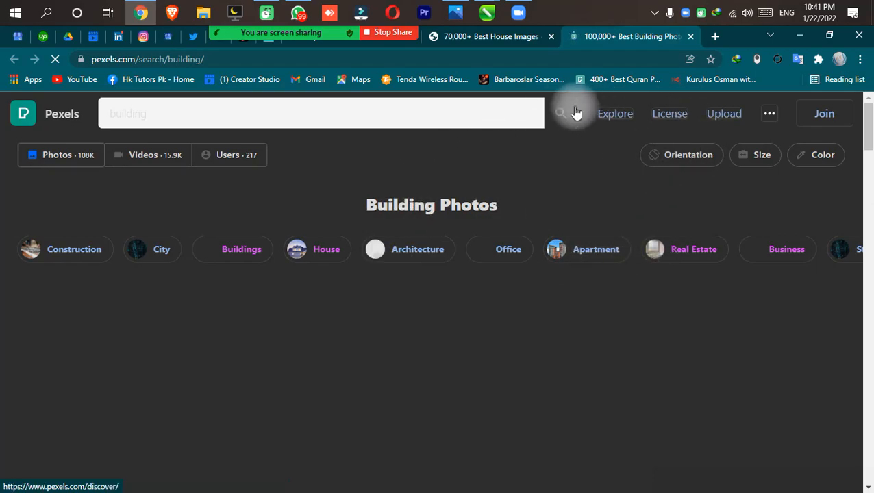
click(461, 34)
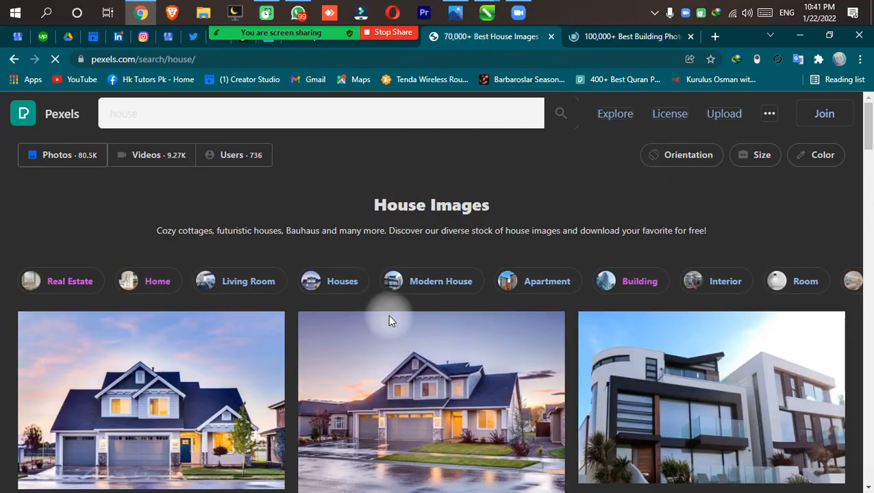
scroll(388, 316, down, 2)
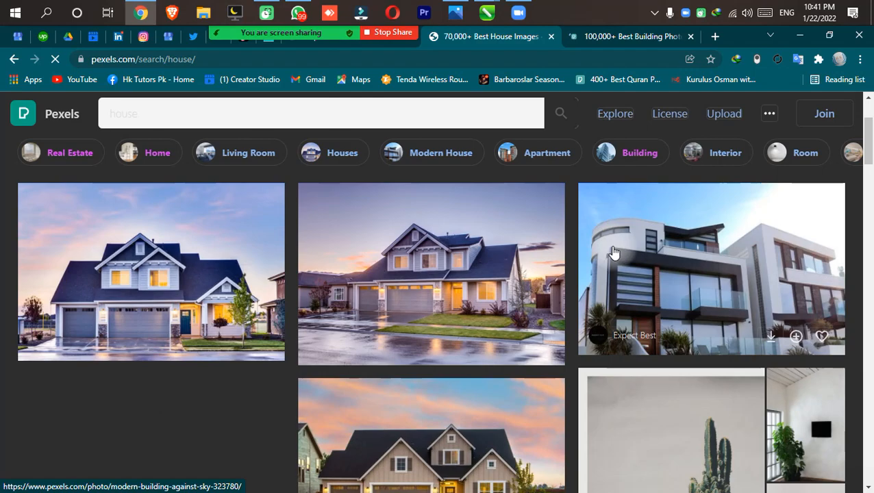
scroll(613, 252, down, 6)
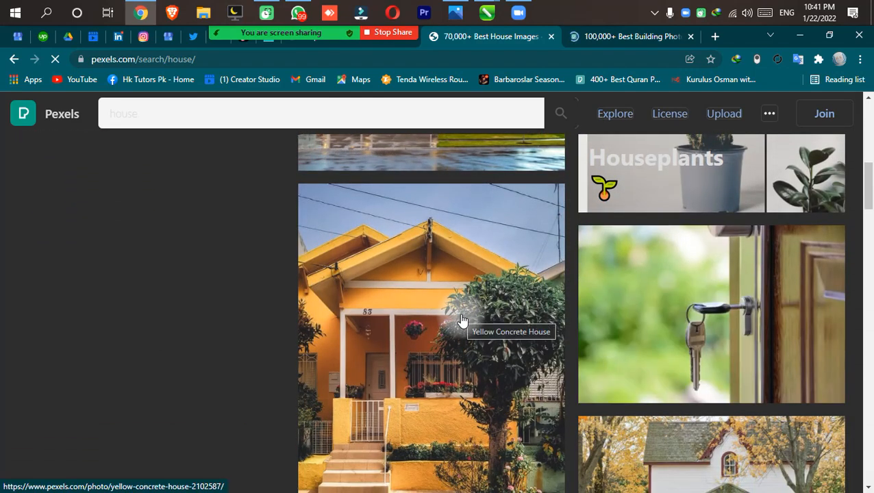
scroll(461, 320, down, 4)
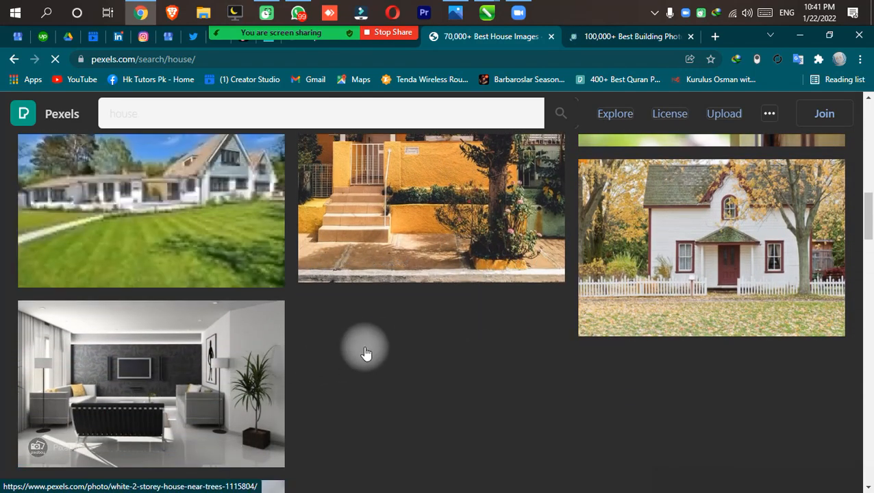
scroll(389, 350, up, 2)
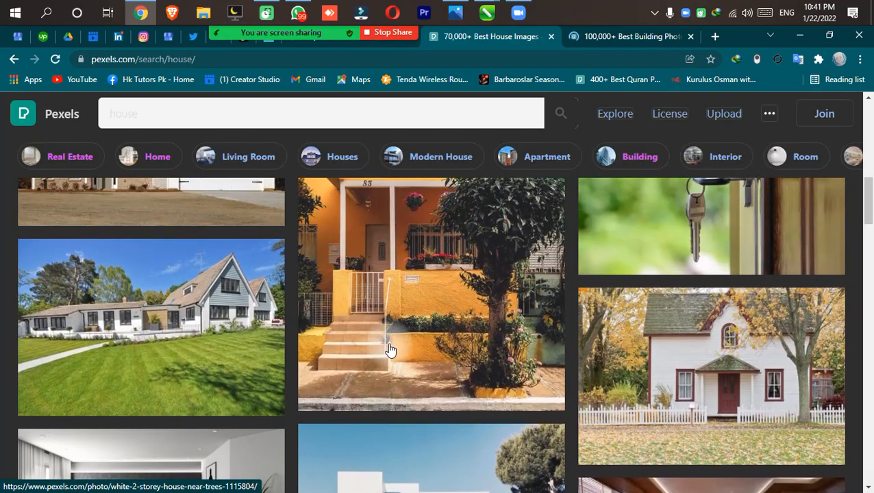
scroll(197, 297, up, 2)
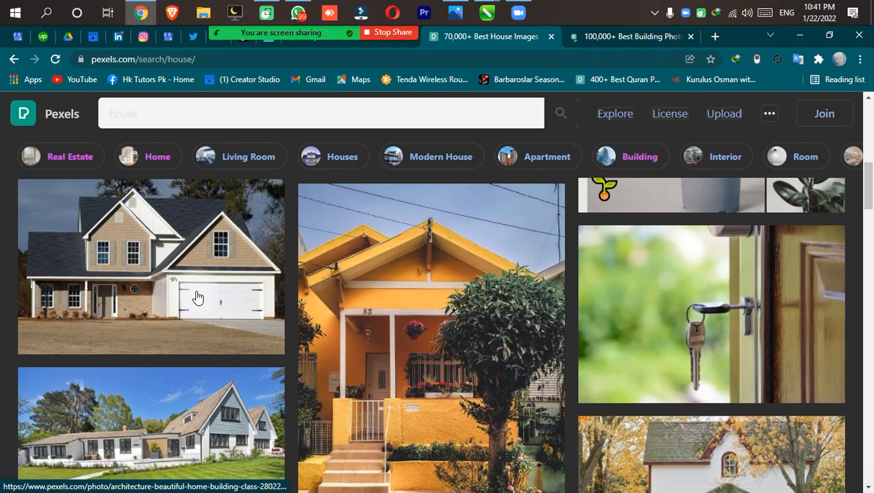
scroll(197, 296, up, 4)
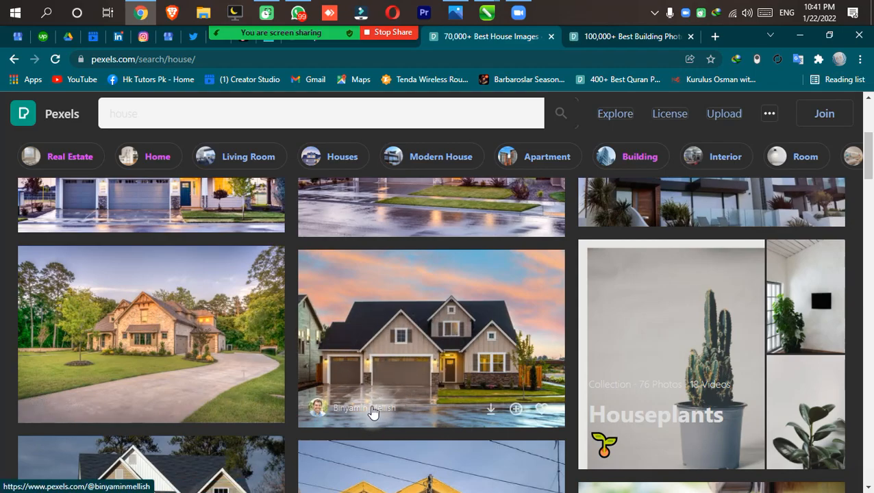
mouse_move(354, 410)
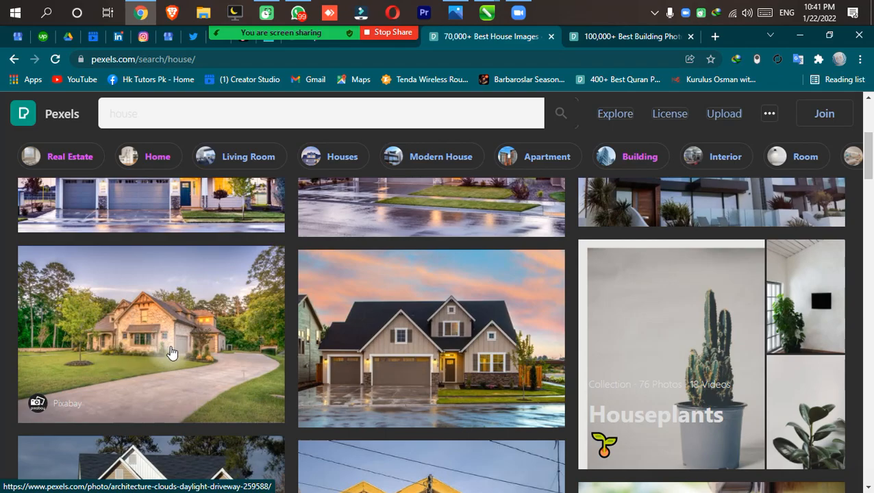
scroll(172, 352, up, 2)
scroll(579, 299, up, 1)
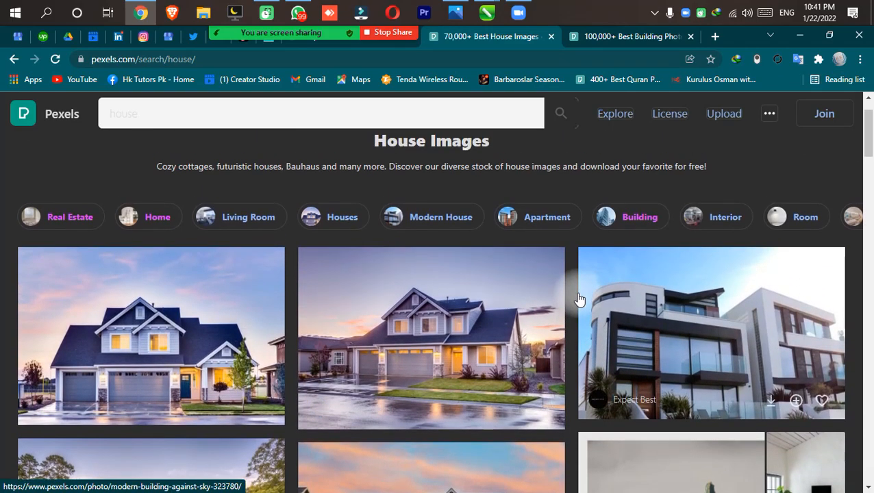
scroll(578, 299, down, 1)
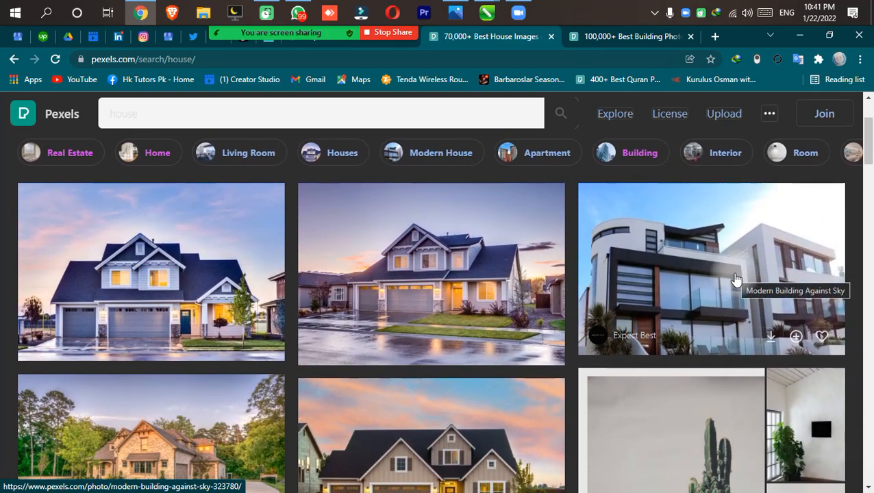
- Download the living room photo titled "Turned-off Flat Screen Tv" from the house results
scroll(734, 279, down, 9)
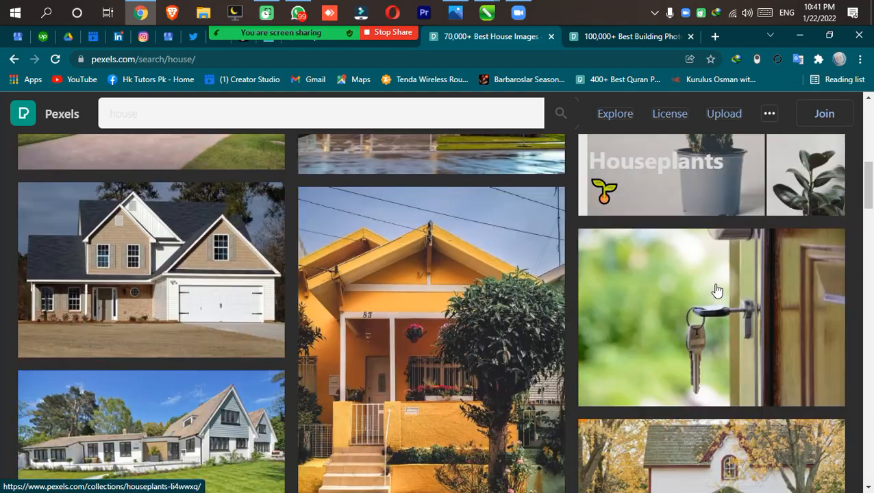
scroll(435, 324, down, 3)
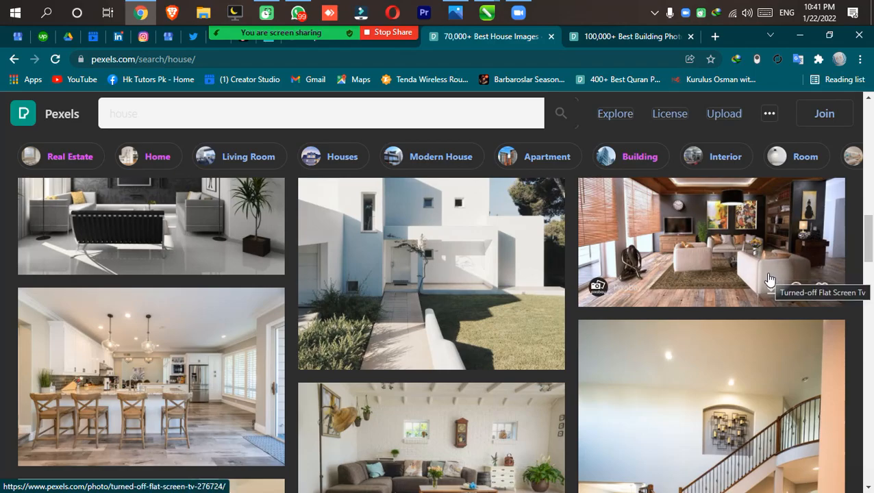
click(772, 290)
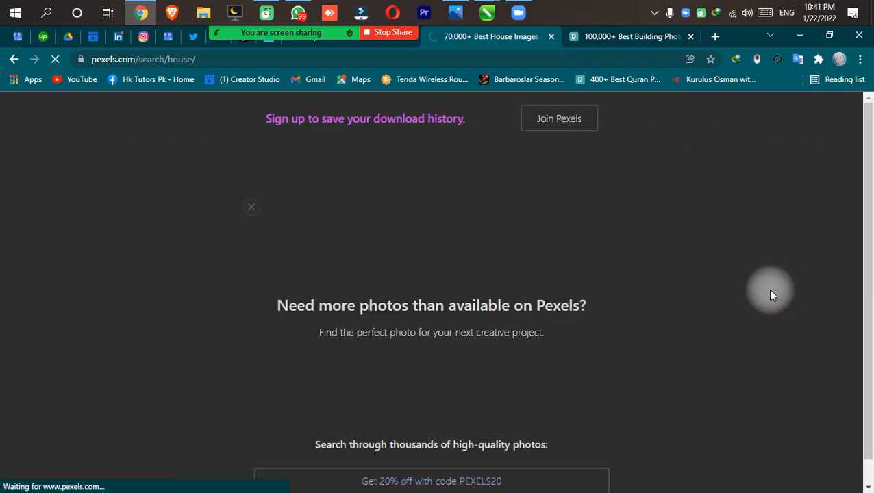
click(763, 278)
- Look further through the house photos for an exterior shot that fits the plot advertisement
scroll(637, 260, down, 3)
scroll(637, 260, down, 2)
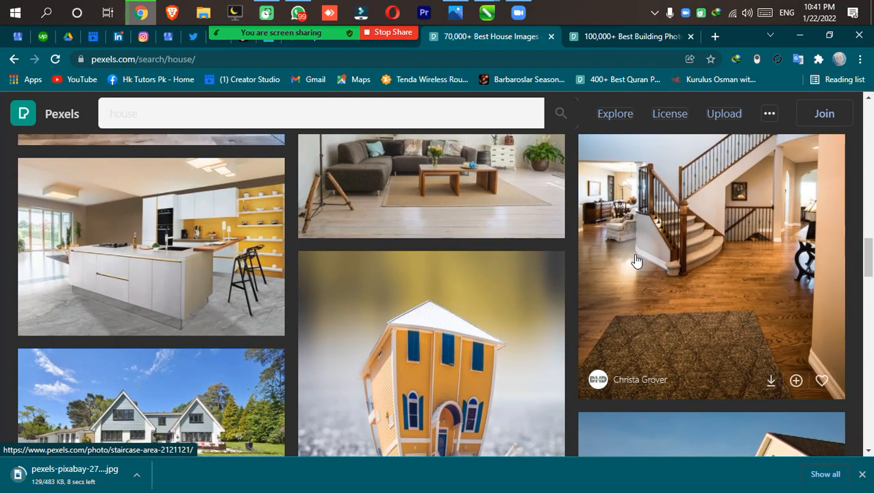
scroll(163, 259, down, 2)
scroll(162, 259, down, 3)
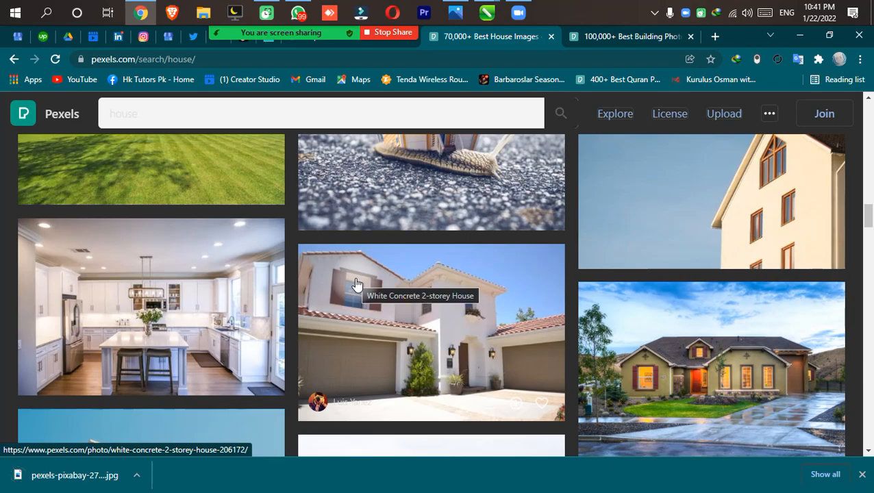
scroll(356, 284, down, 1)
scroll(356, 284, down, 2)
scroll(356, 284, down, 7)
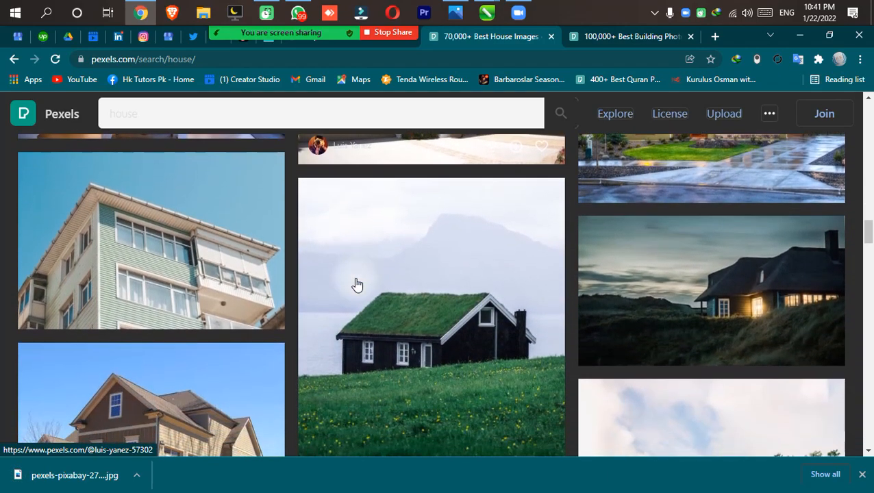
scroll(356, 285, down, 1)
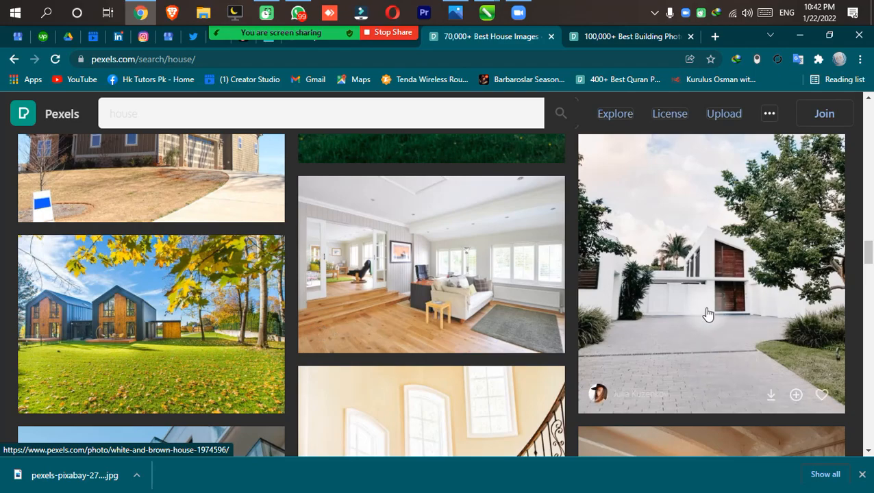
scroll(498, 270, down, 5)
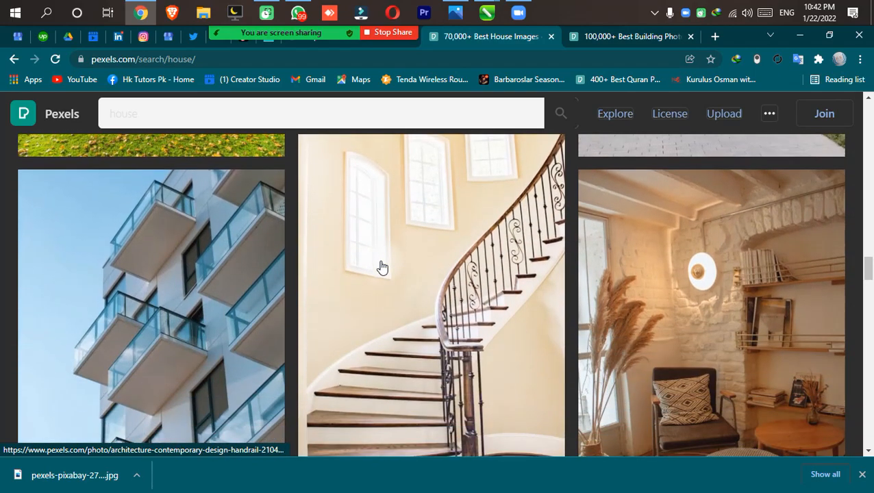
scroll(382, 267, down, 5)
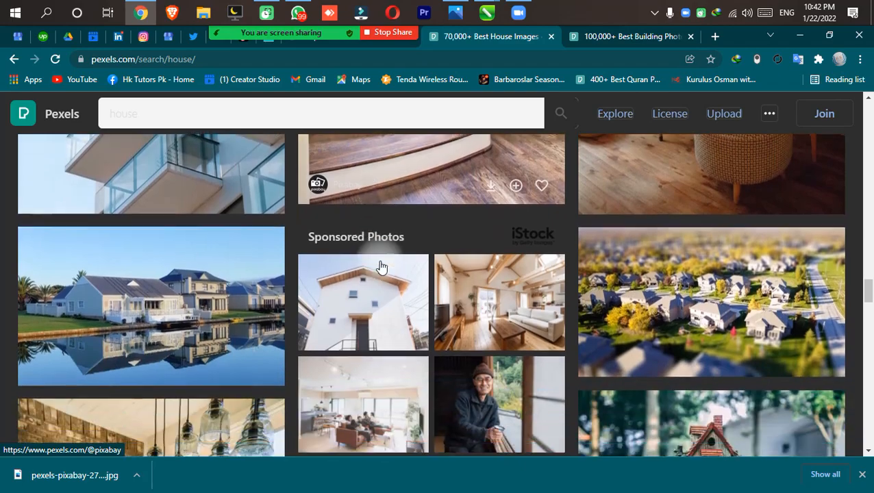
scroll(382, 267, down, 2)
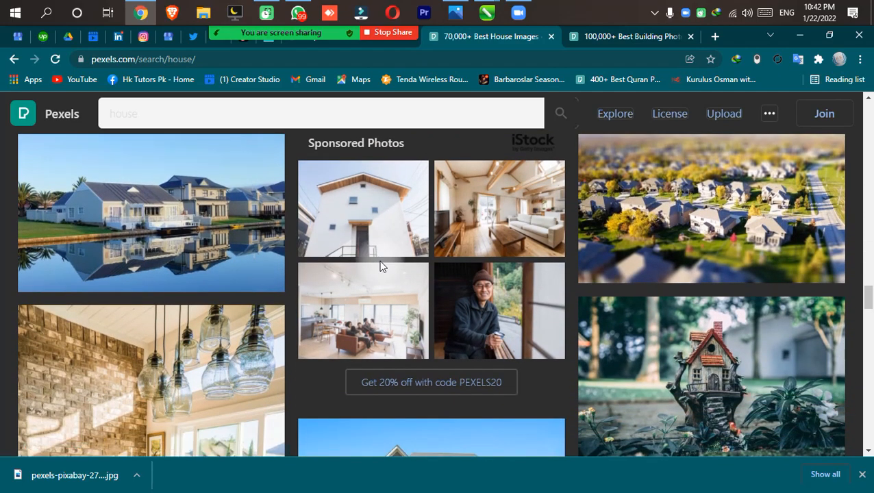
scroll(381, 267, up, 1)
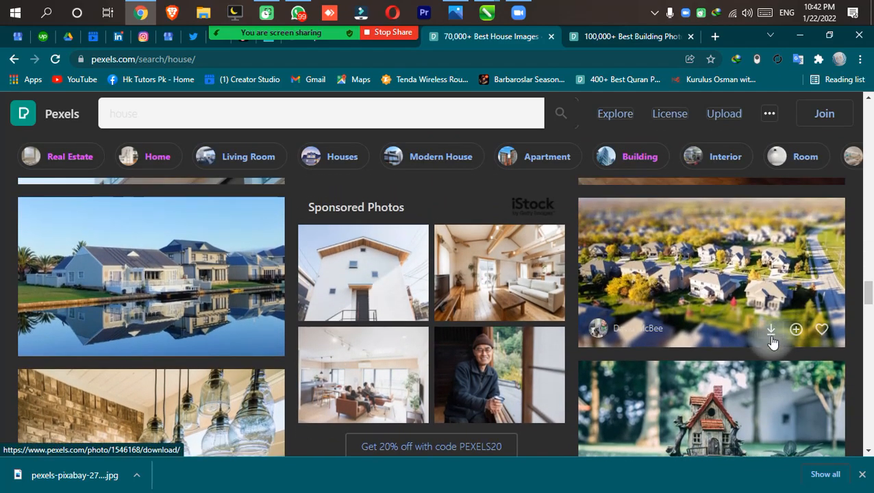
- Download the photo of the modern white building with glass balconies and palm-like plants
scroll(397, 273, down, 2)
scroll(321, 300, down, 5)
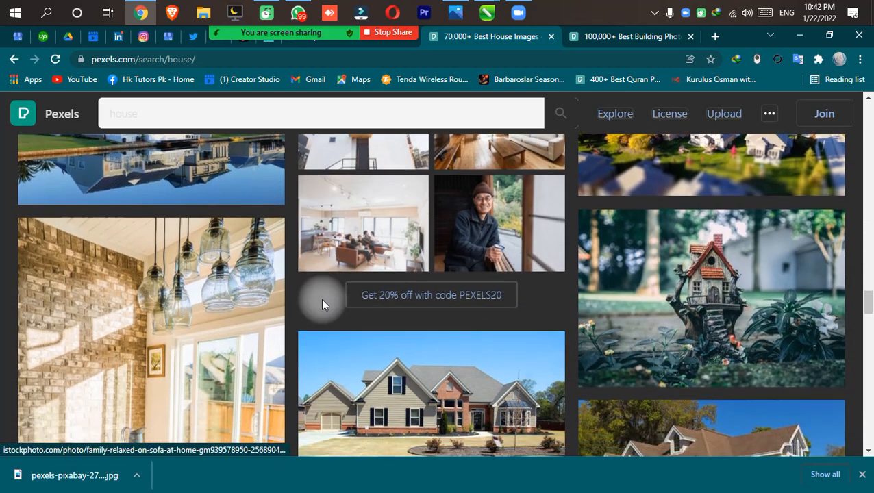
scroll(323, 306, down, 2)
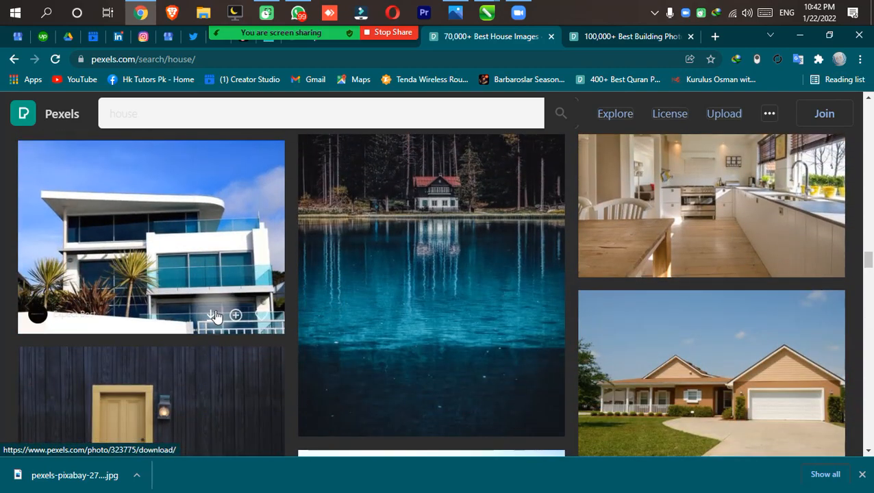
click(211, 316)
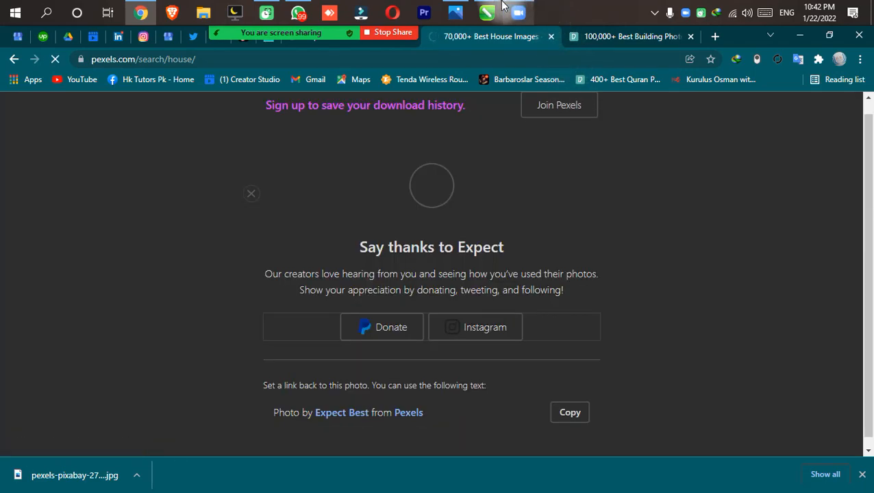
- Switch to the plot document in CorelDRAW, close the "1k subs in 1 day" document, and save the plot design
click(485, 7)
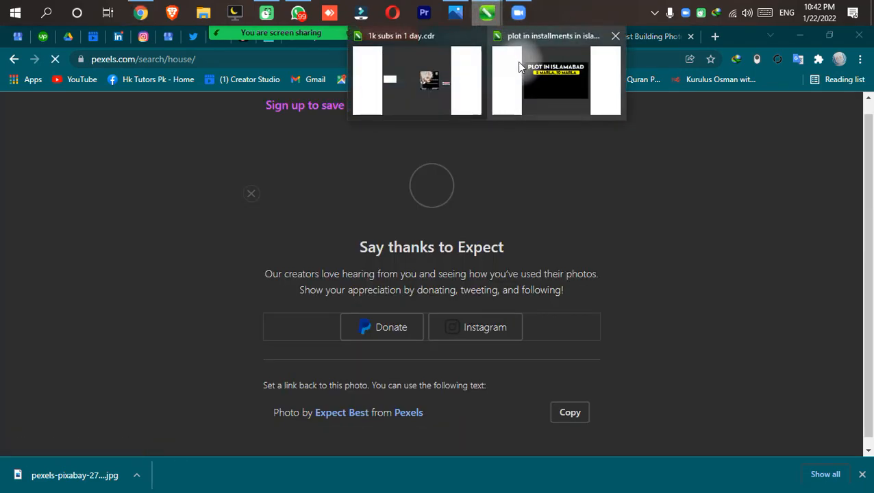
click(553, 79)
middle_click(80, 109)
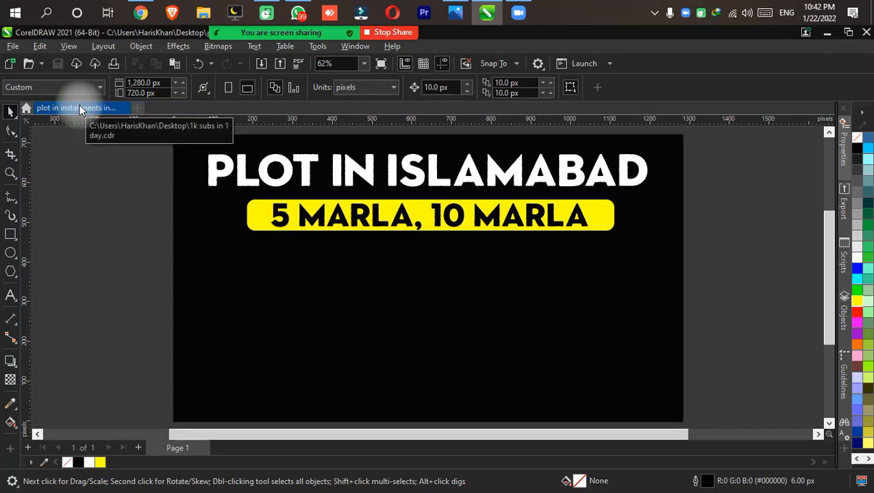
click(96, 315)
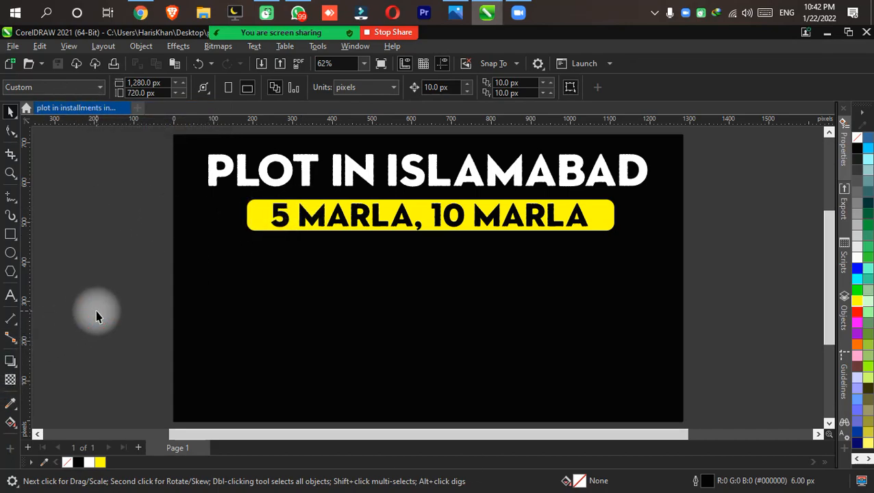
key(ctrl+s)
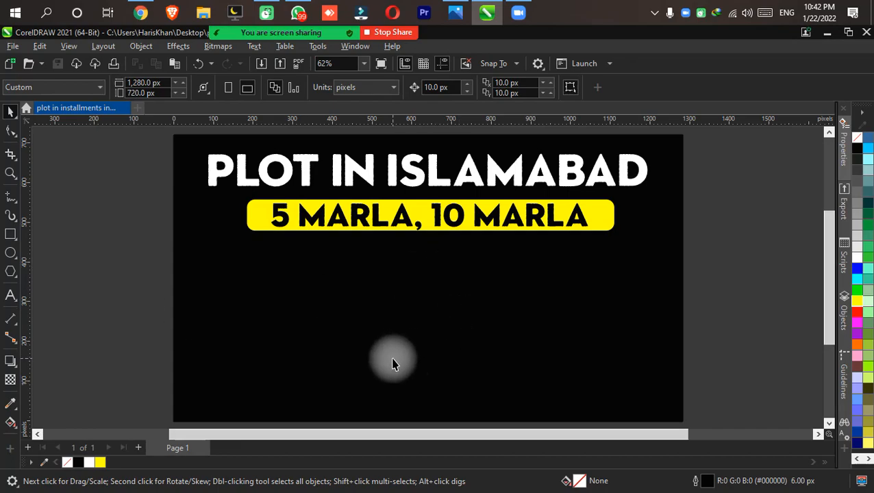
- Import pexels-pixabay-276724.jpg from Downloads and place it at its original size below the yellow bar
key(ctrl+i)
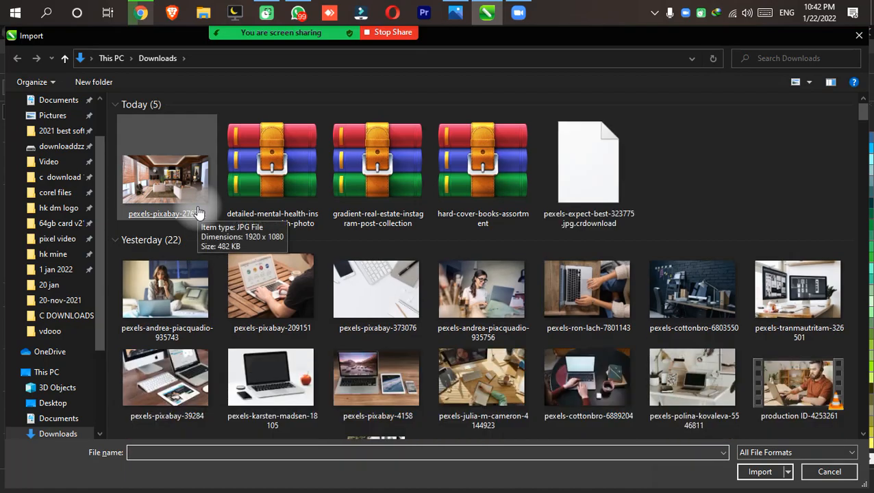
double_click(197, 212)
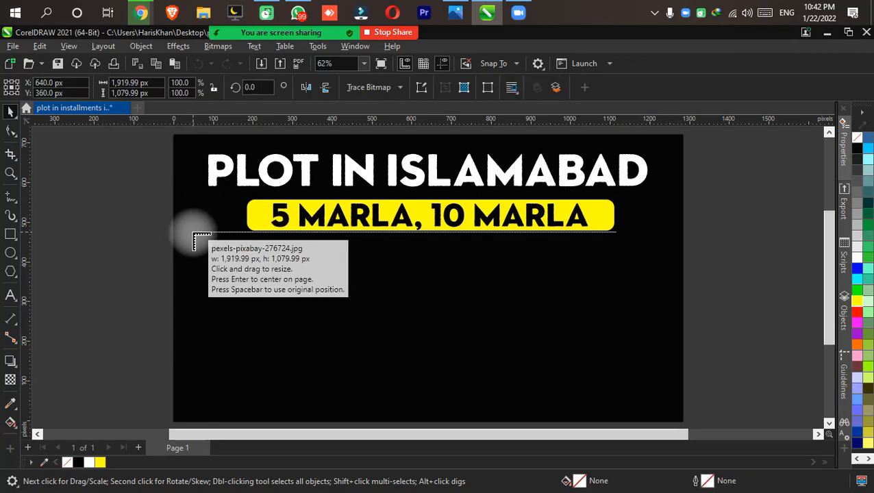
click(316, 255)
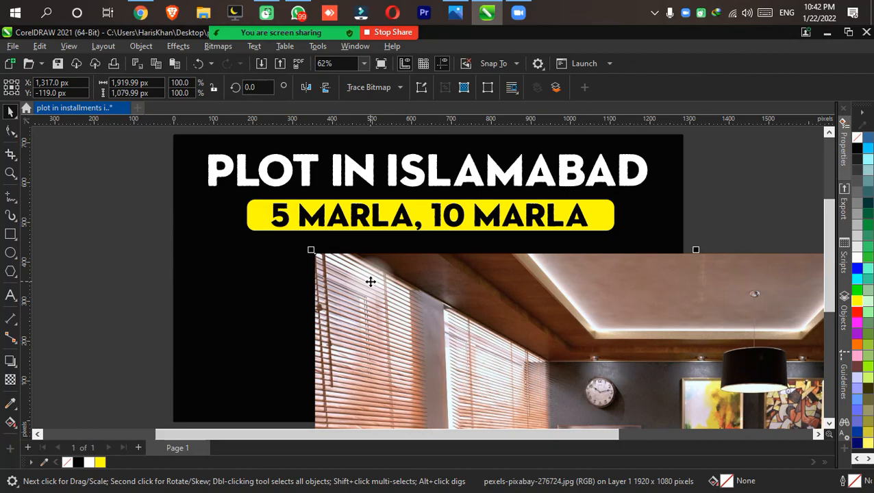
- Scale the living-room photo down proportionally to about 443 × 249 px so it fits on the page below the yellow bar
drag(591, 380, 448, 298)
scroll(438, 298, down, 4)
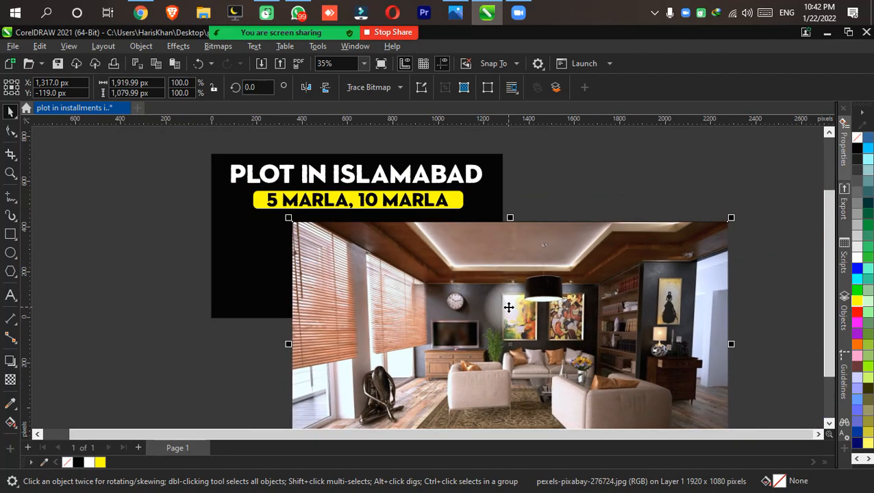
drag(508, 307, 486, 280)
scroll(476, 269, down, 2)
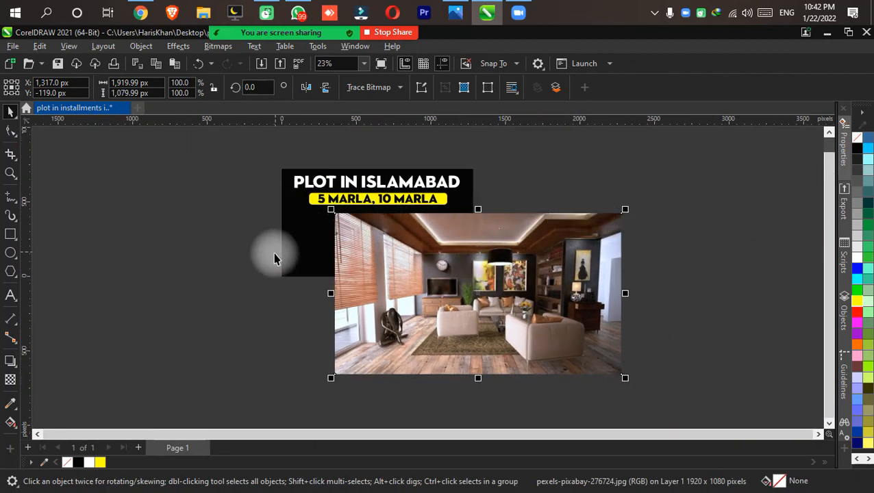
click(307, 239)
drag(265, 166, 488, 281)
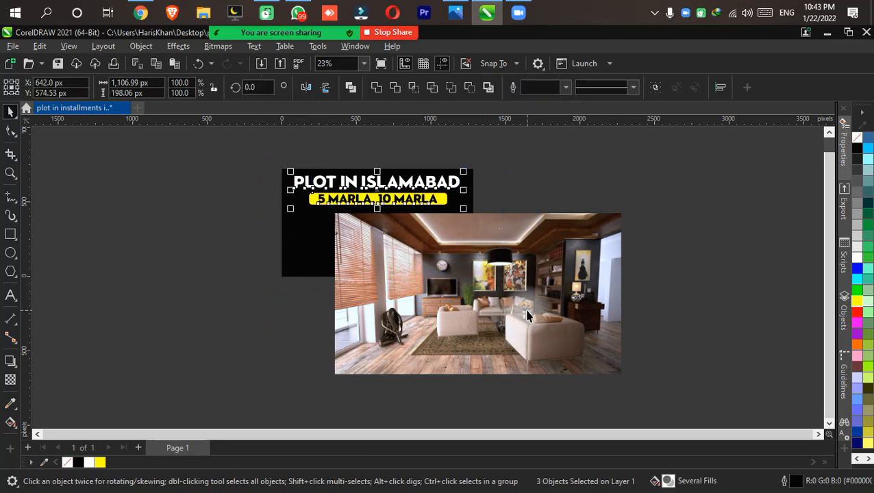
click(609, 283)
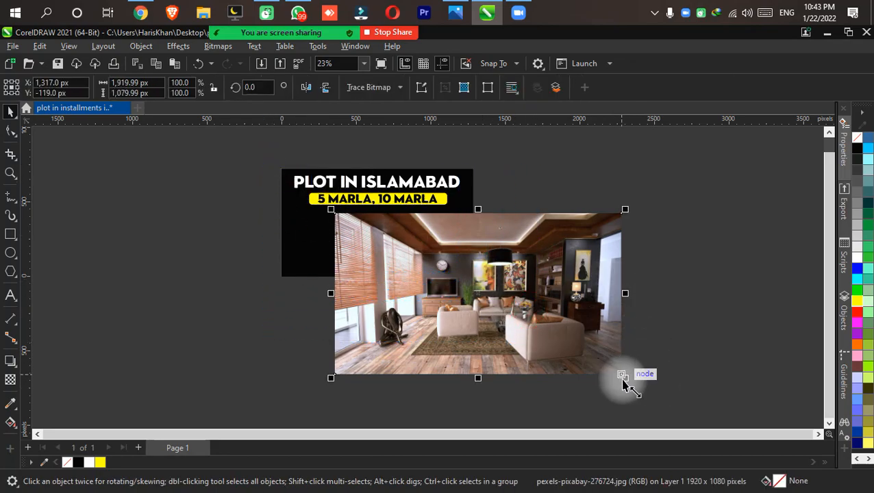
drag(621, 381, 531, 255)
key(F4)
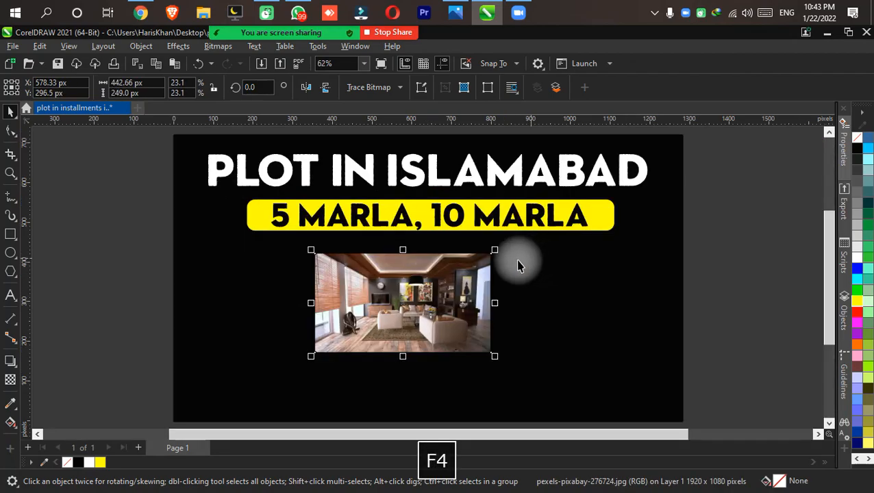
- Move the living-room photo to the page's lower-right area and enlarge it proportionally to about 749 × 422 px
drag(408, 295, 583, 304)
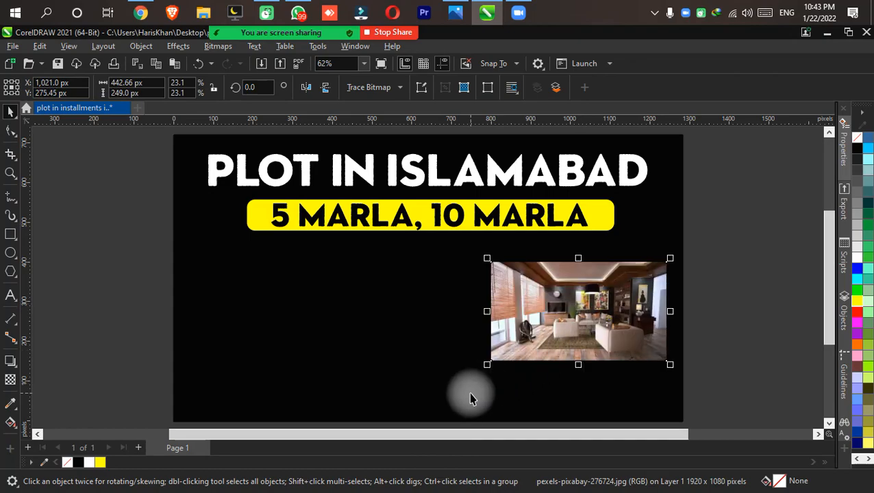
drag(487, 365, 369, 406)
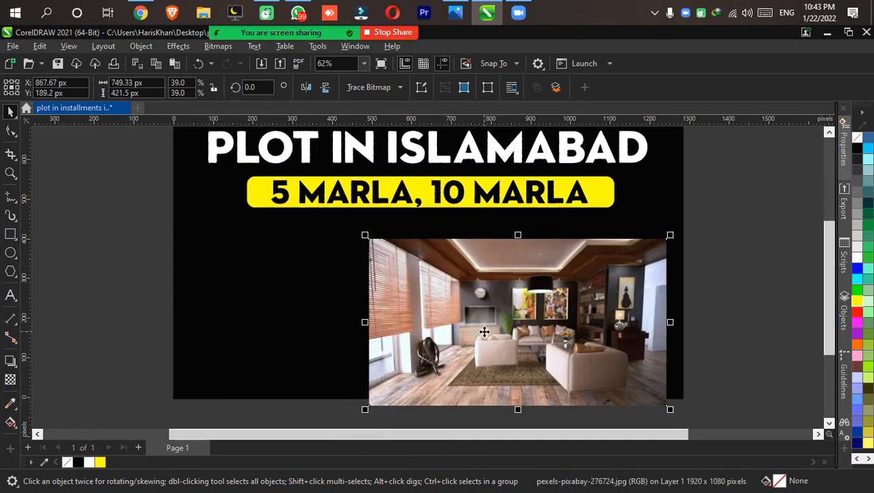
mouse_move(484, 330)
mouse_down()
mouse_move(497, 313)
mouse_move(487, 319)
mouse_up()
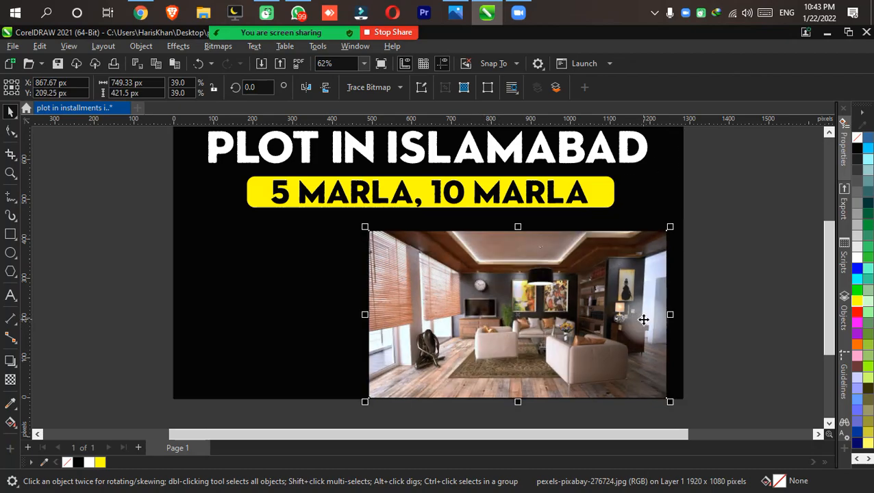
key(F9)
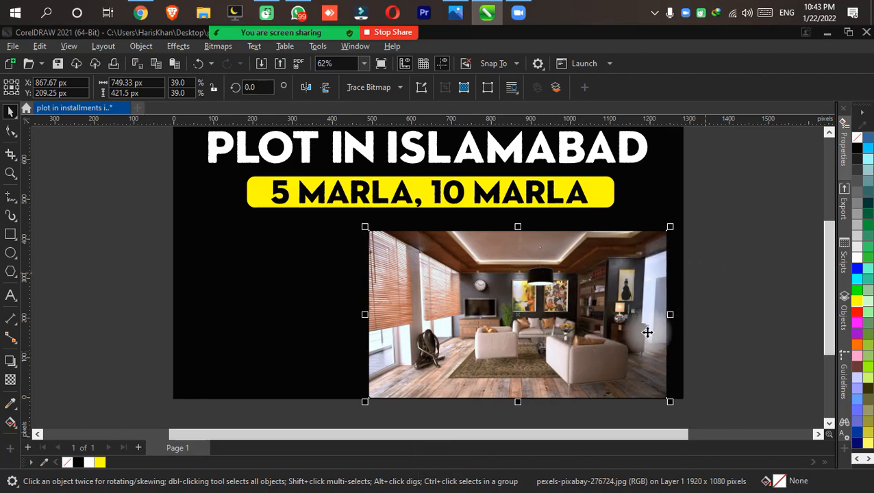
click(545, 316)
drag(544, 316, 553, 305)
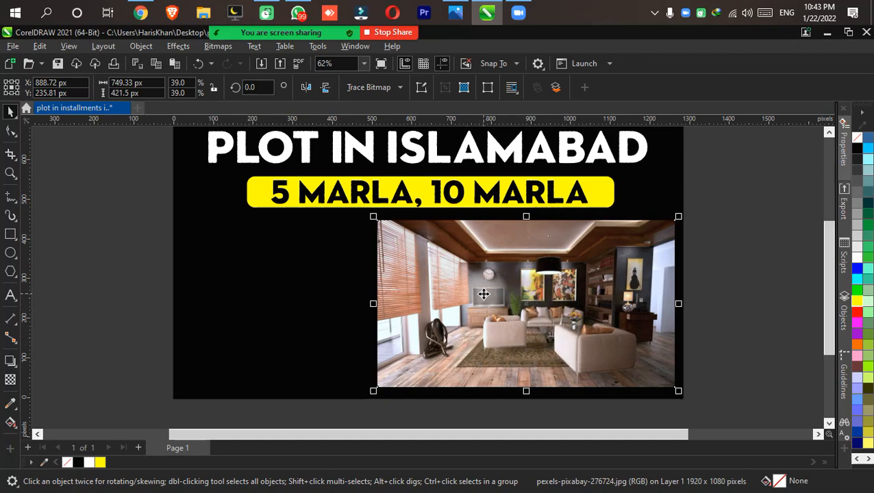
- Crop the living-room photo to about 530 × 413 px, trimming mainly the window blinds side and the doorway side
click(8, 156)
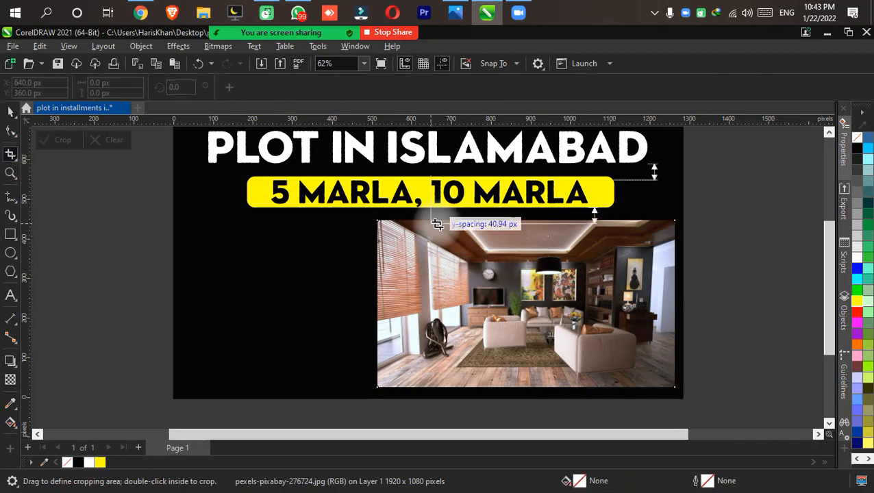
drag(438, 225, 642, 384)
key(Return)
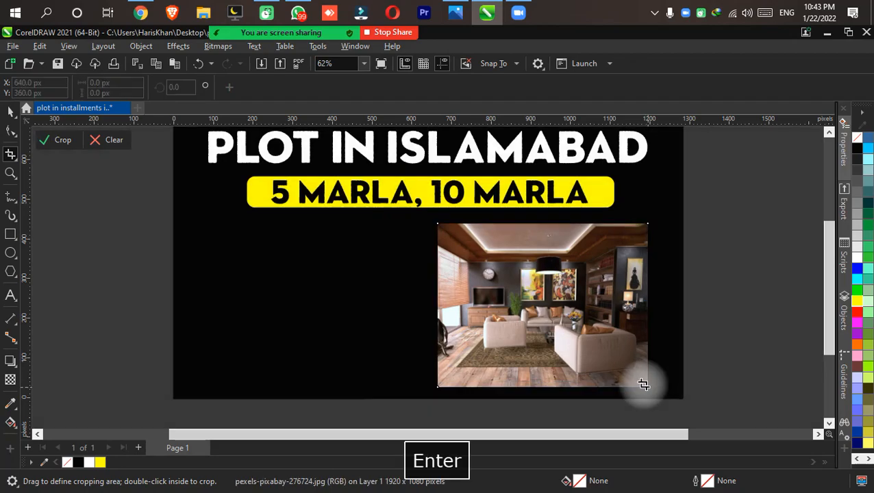
click(11, 111)
click(70, 210)
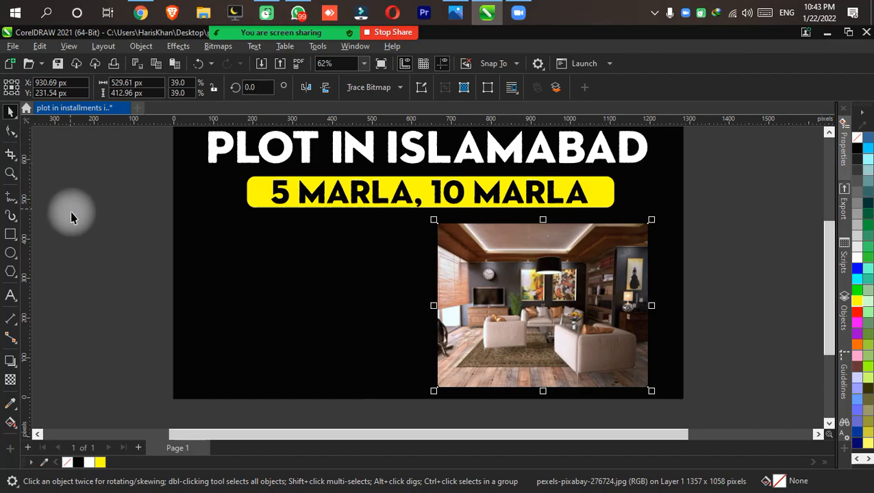
- Nudge the cropped living-room photo about 50 px toward the page's right edge and deselect it
click(632, 353)
key(Right)
key(Right)
key(Right)
key(Right)
key(Right)
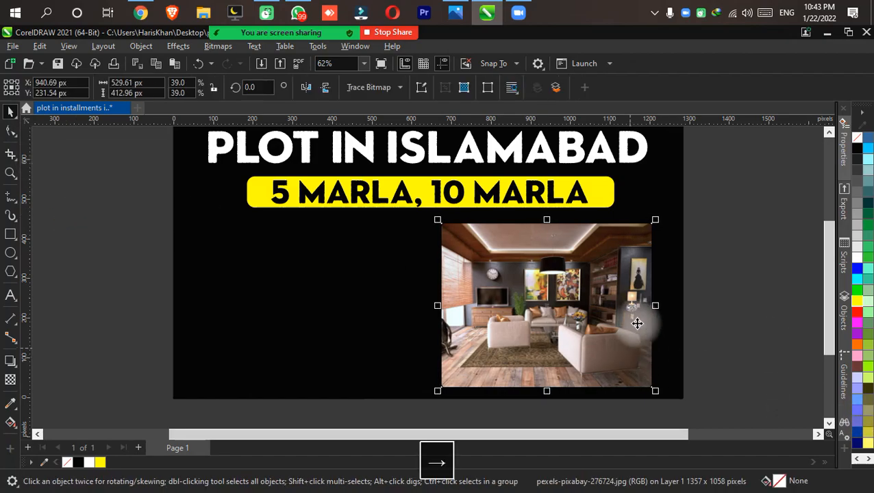
click(691, 241)
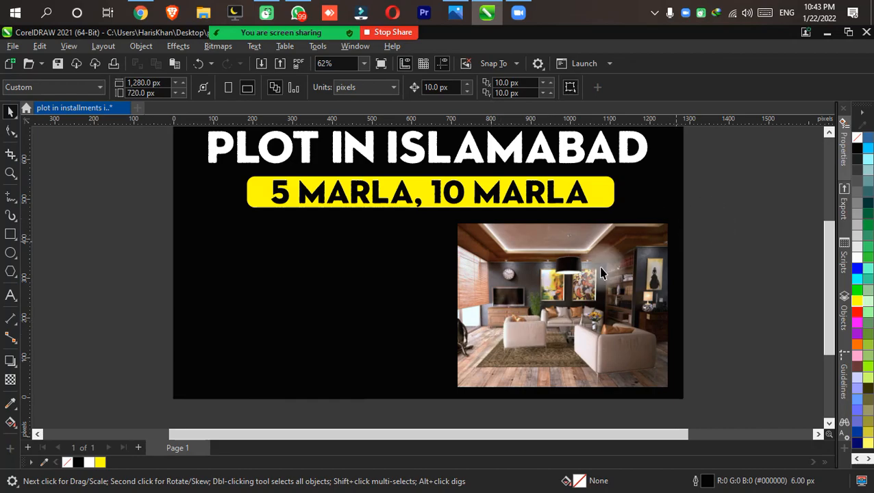
- Enlarge the cropped living-room photo proportionally from its lower-left corner to about 556 × 434 px
scroll(659, 252, down, 2)
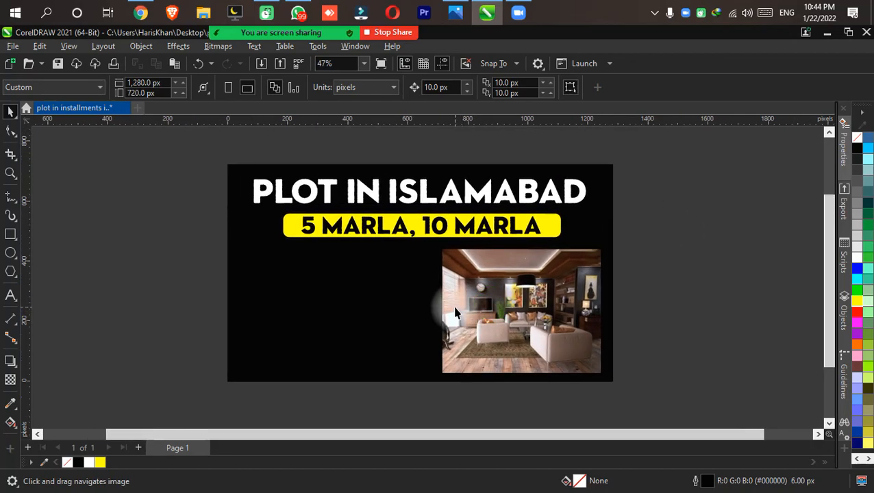
key(F4)
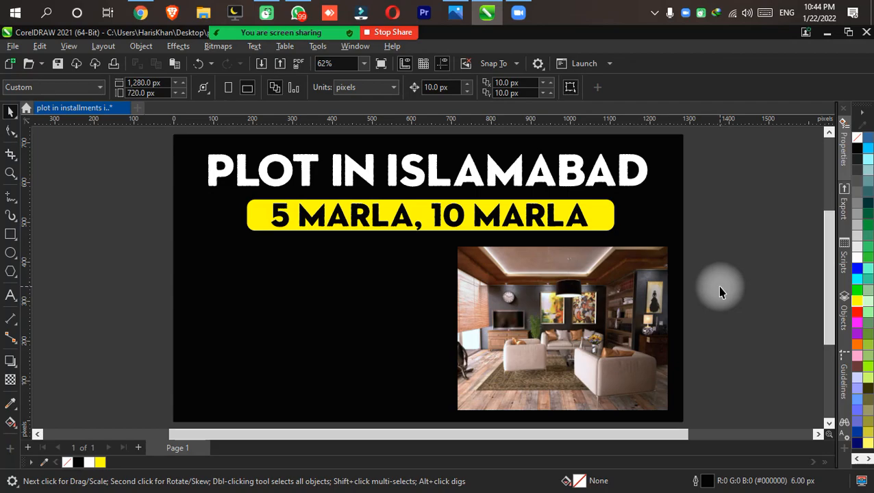
key(h)
drag(594, 328, 601, 318)
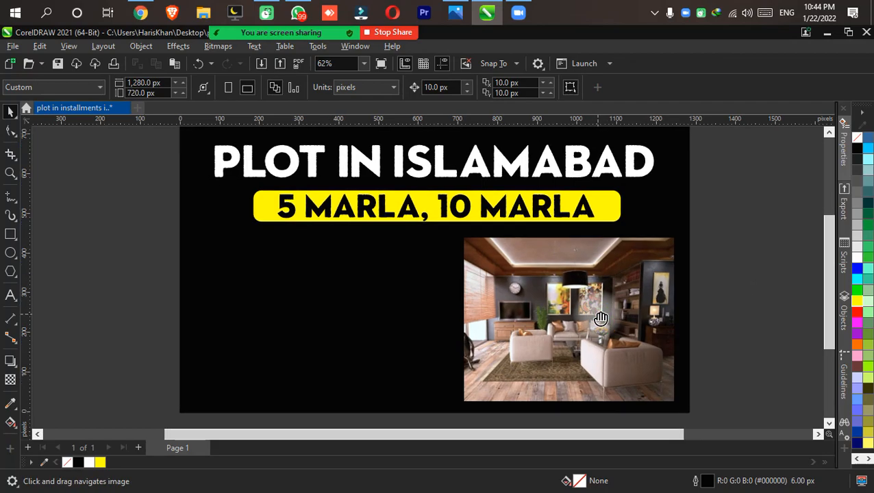
key(F4)
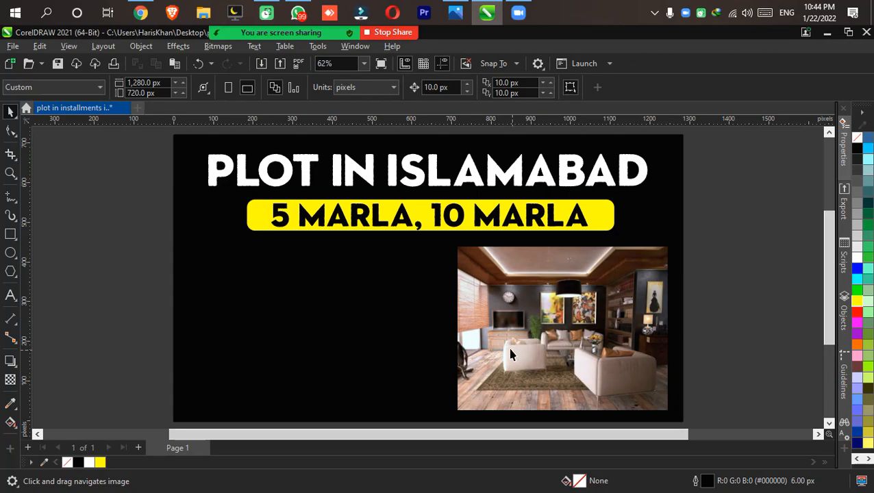
drag(507, 345, 502, 334)
key(space)
click(482, 366)
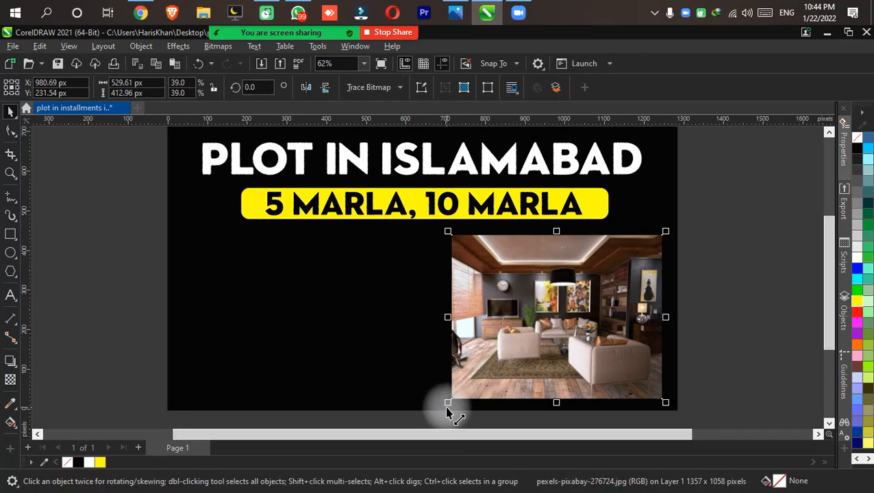
drag(445, 408, 437, 415)
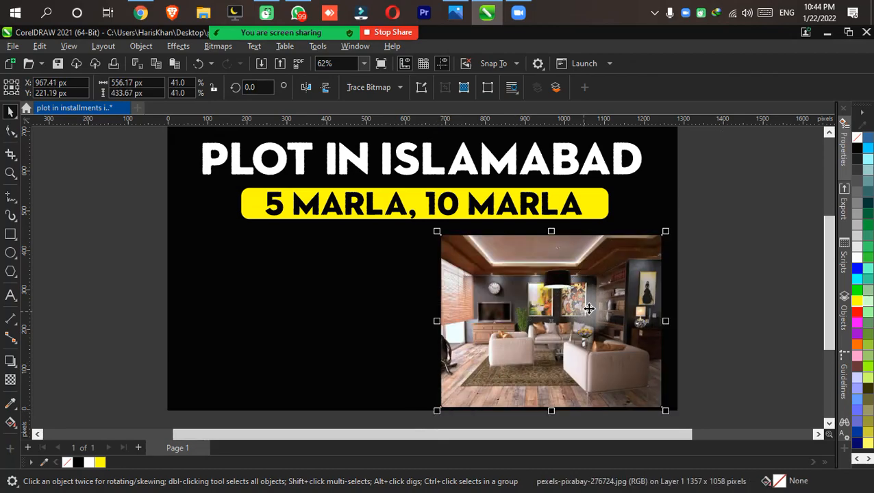
- Nudge the enlarged living-room photo about 30 px right, leaving a narrow margin to the page's right edge
key(Right)
key(Right)
key(Right)
key(Right)
key(Right)
key(Right)
key(Left)
key(Left)
key(Left)
click(743, 301)
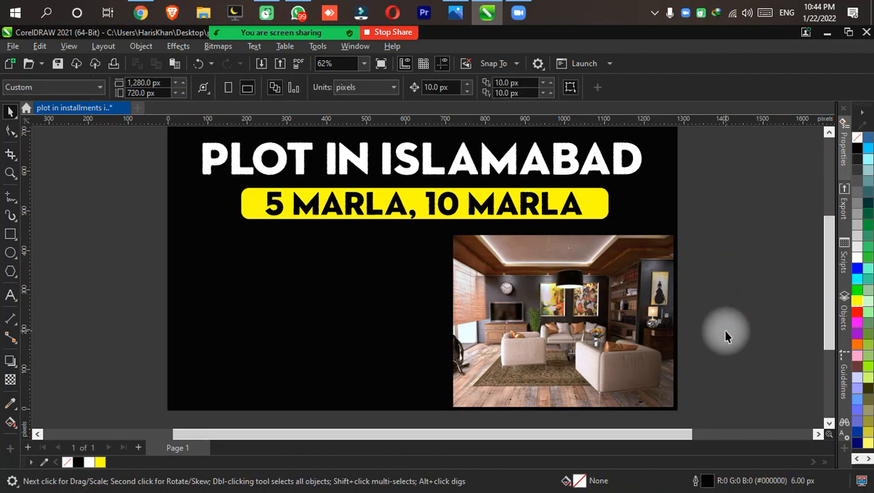
key(F4)
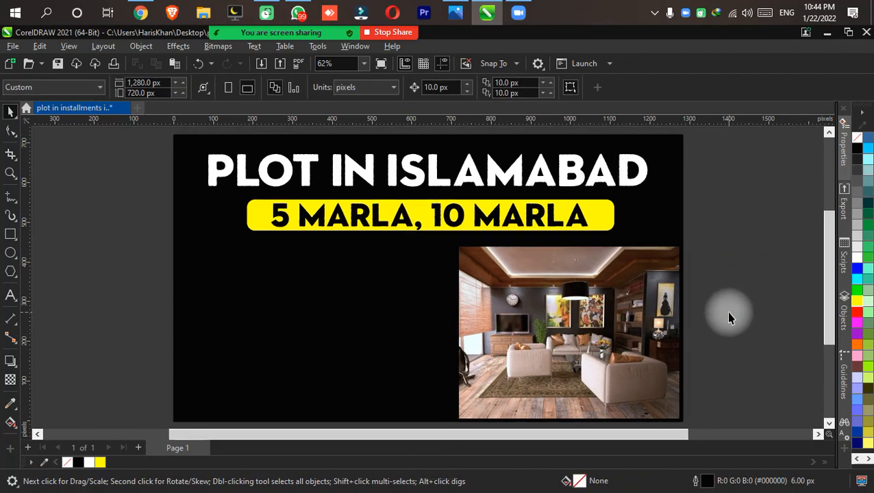
- Save the plot design and preview it full screen
key(ctrl+s)
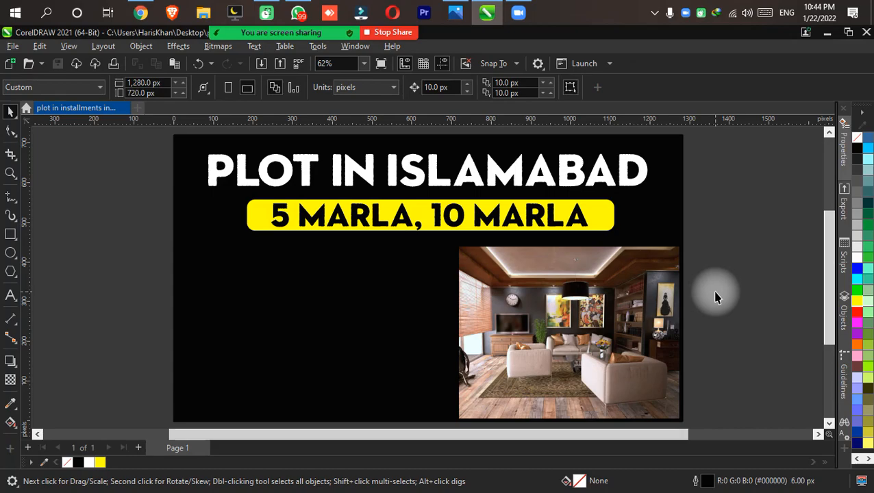
key(F9)
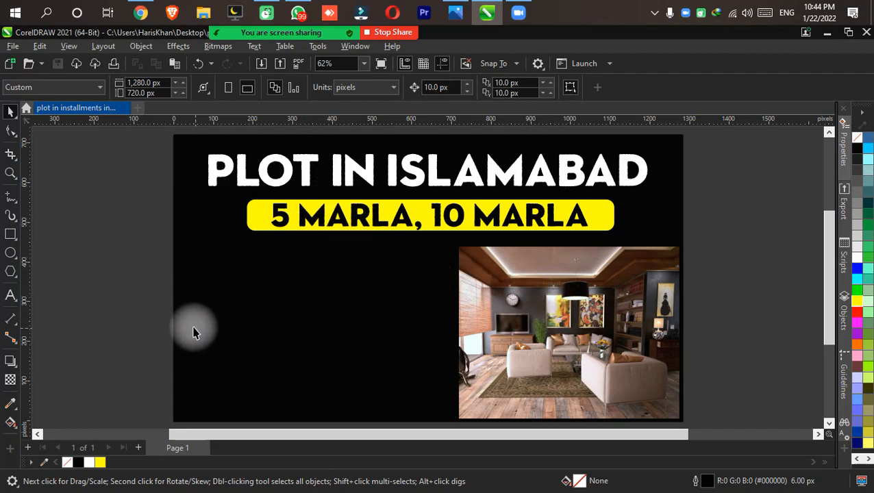
key(ctrl+s)
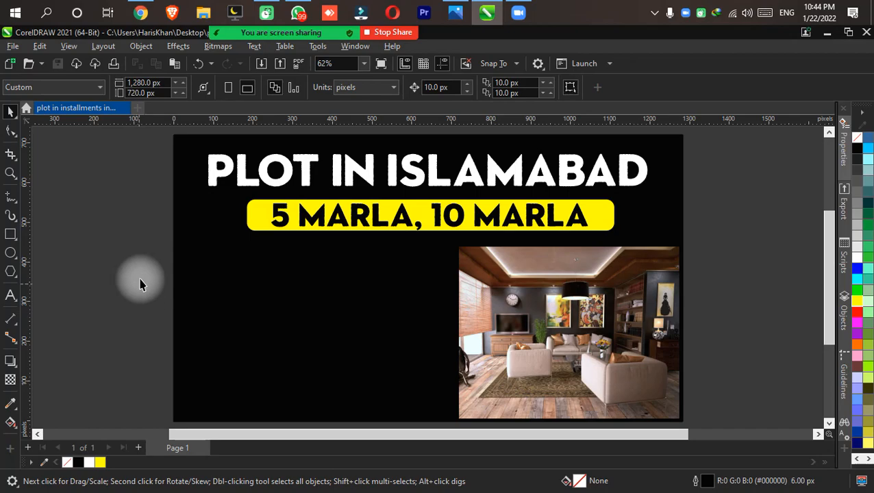
- Switch to Chrome and open the Freepik website in a new tab
click(151, 9)
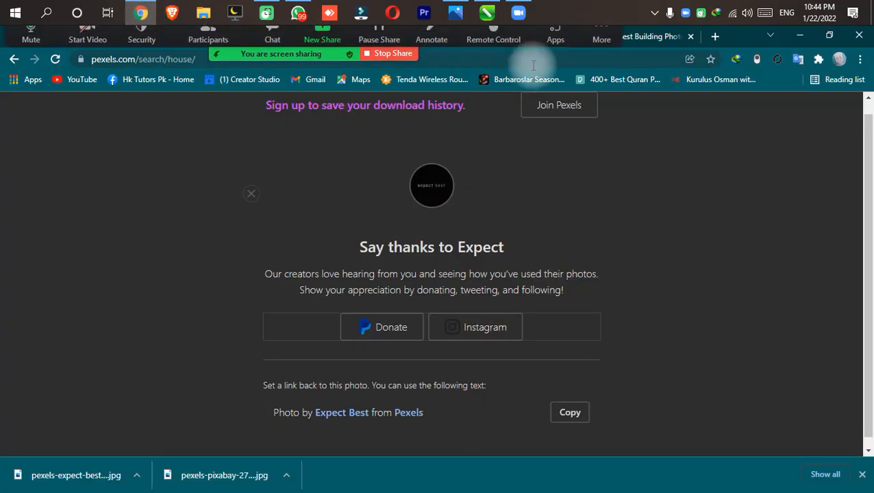
click(714, 35)
click(468, 347)
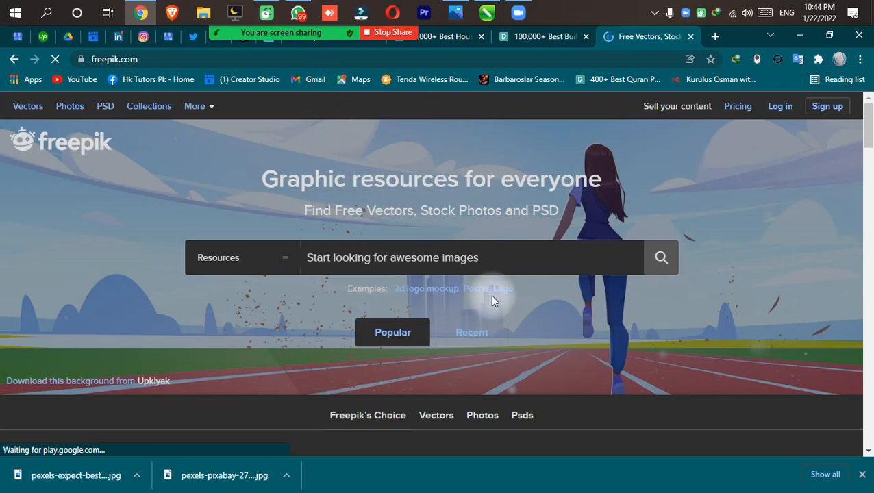
- Search Freepik for "social media icons"
click(483, 263)
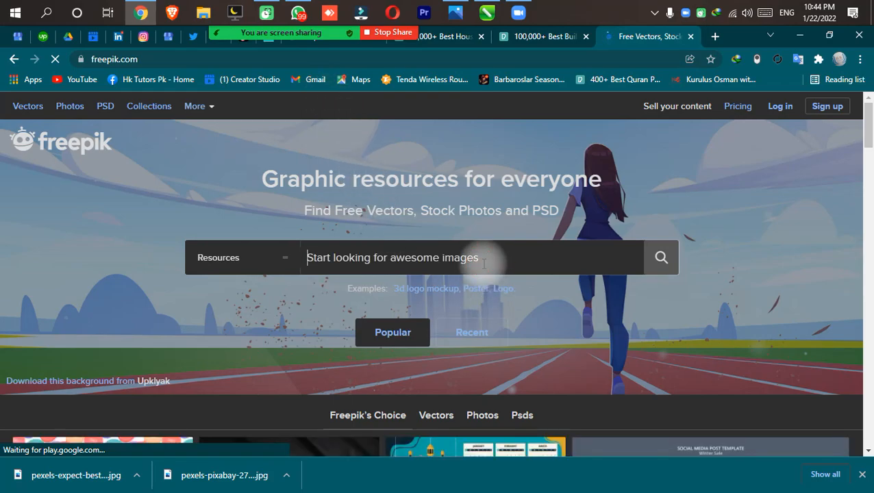
text(socai)
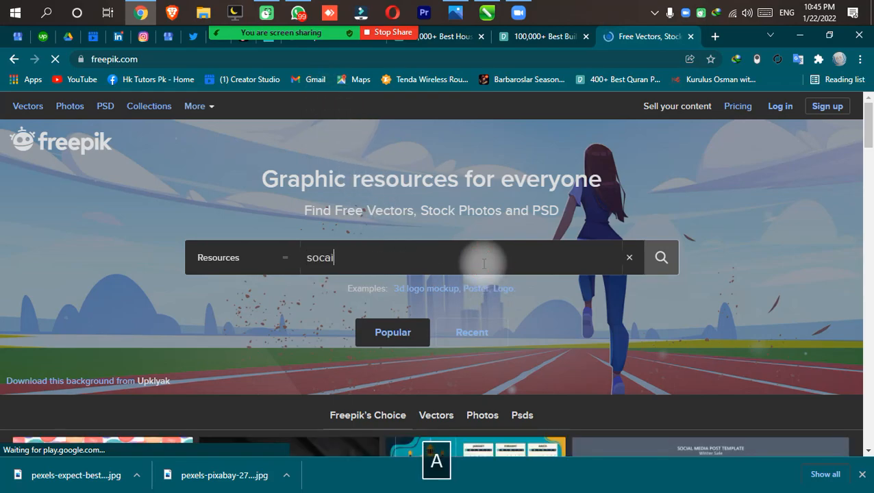
text(l)
key(BackSpace)
key(BackSpace)
key(BackSpace)
key(BackSpace)
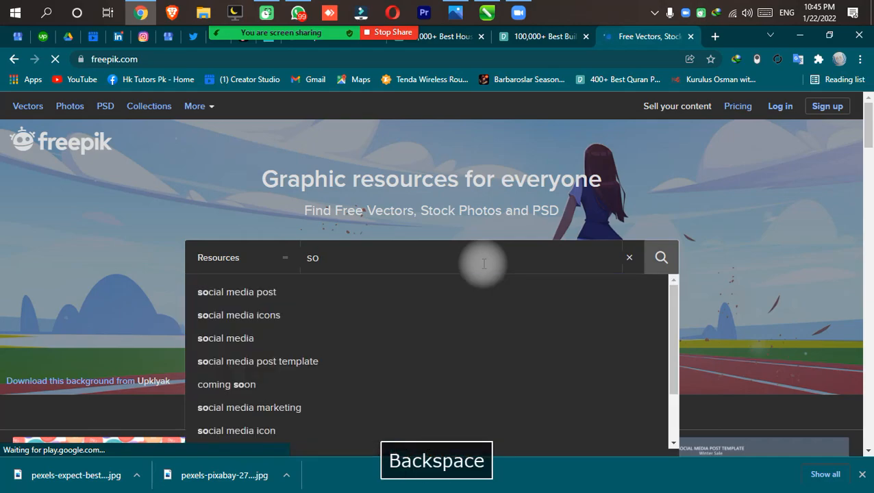
key(Down)
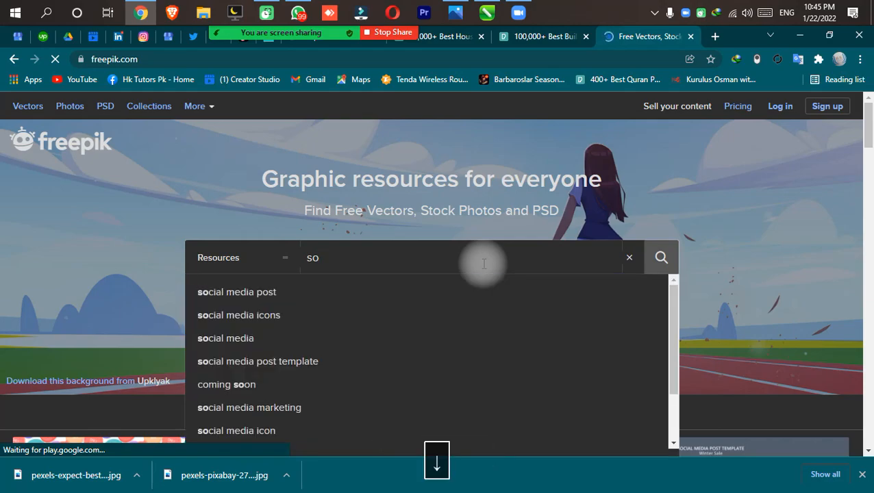
click(277, 315)
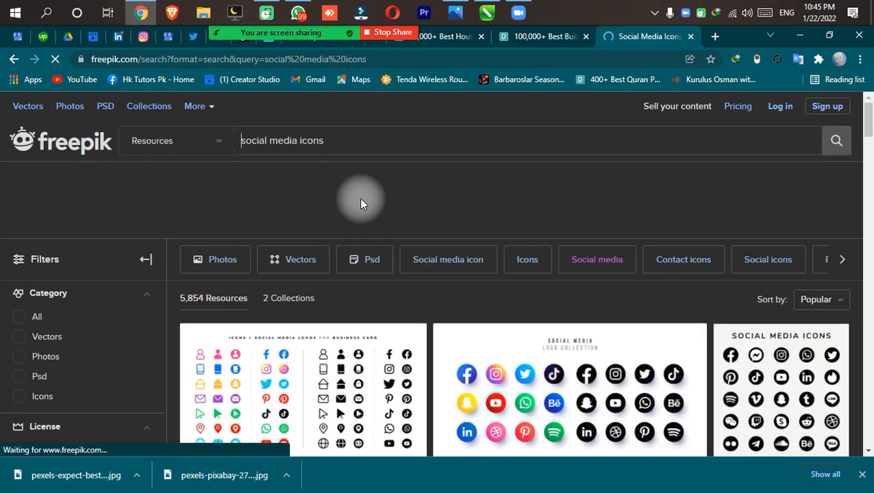
- Browse the Freepik results and open the black round social media icons vector set in a new tab
scroll(361, 203, down, 1)
scroll(784, 264, down, 1)
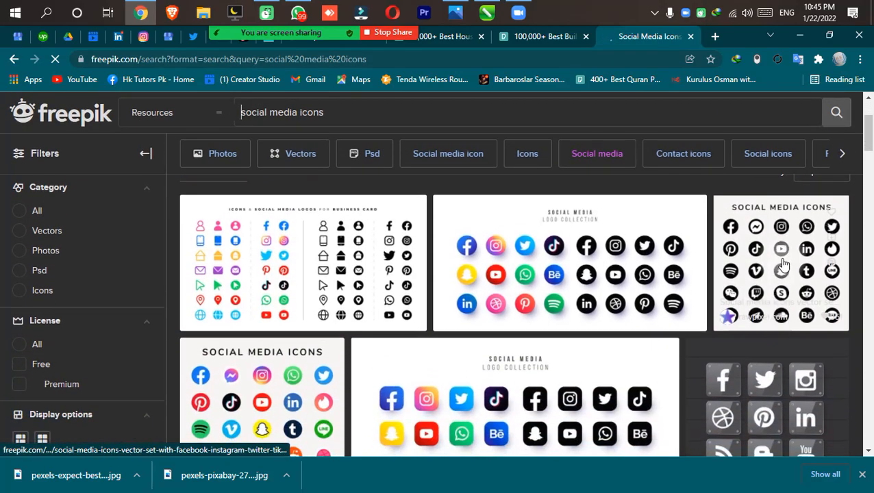
scroll(504, 271, down, 1)
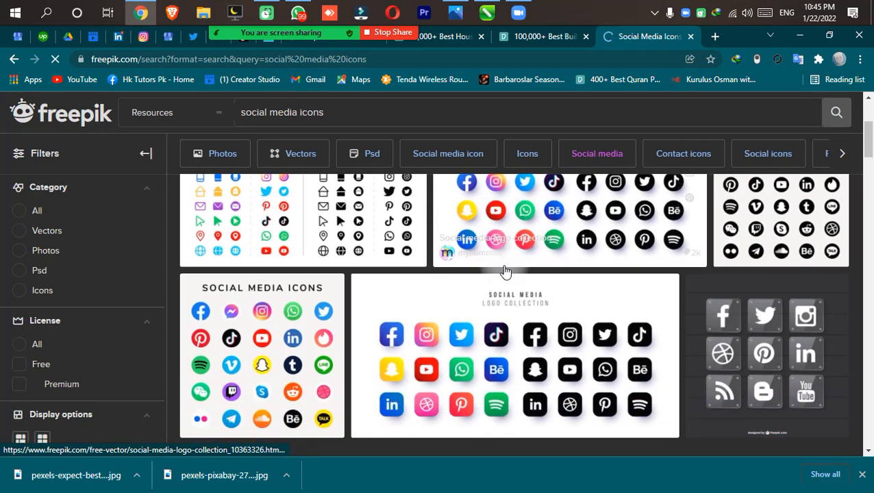
scroll(513, 264, up, 2)
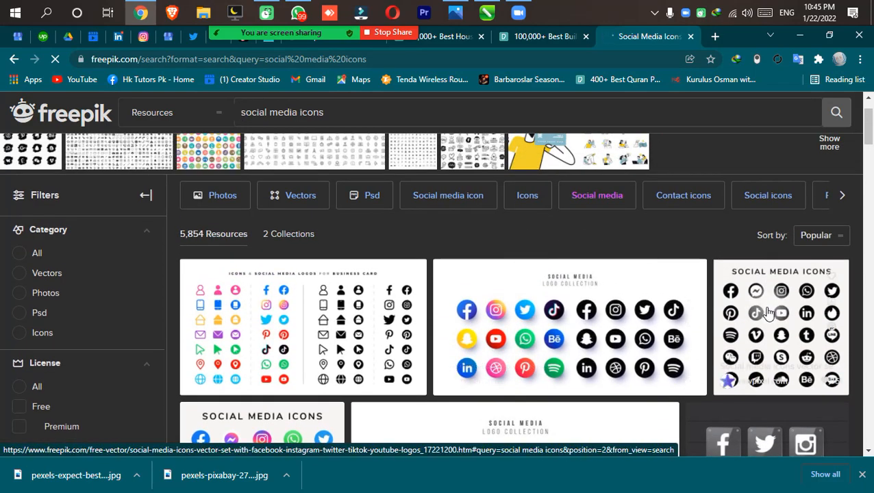
middle_click(768, 312)
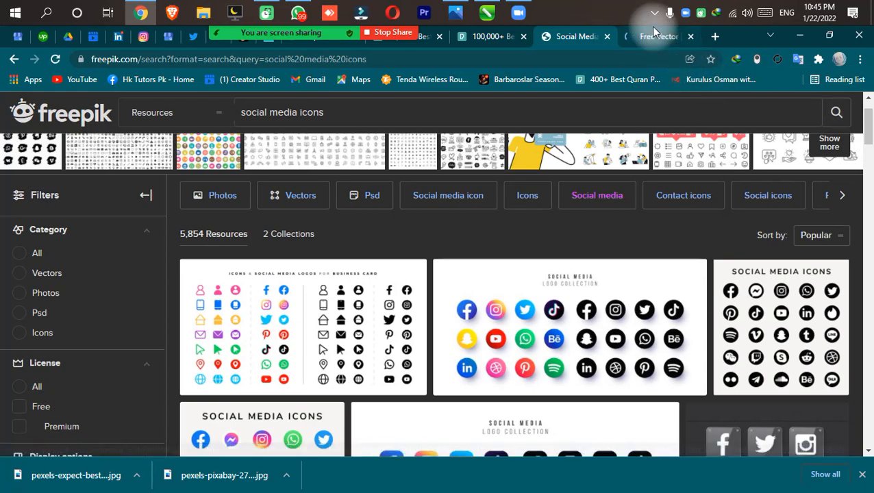
click(650, 37)
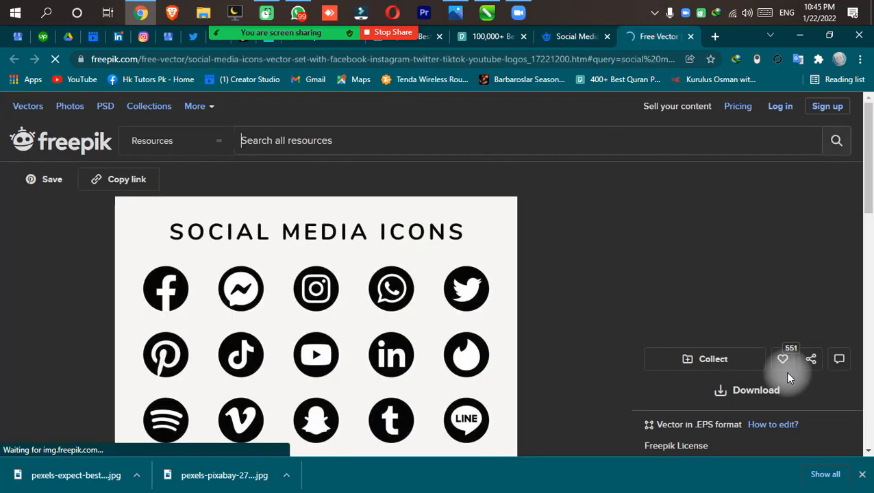
- Try the free download of the black social media icon set, and go back to its resource page
scroll(608, 275, down, 2)
click(749, 263)
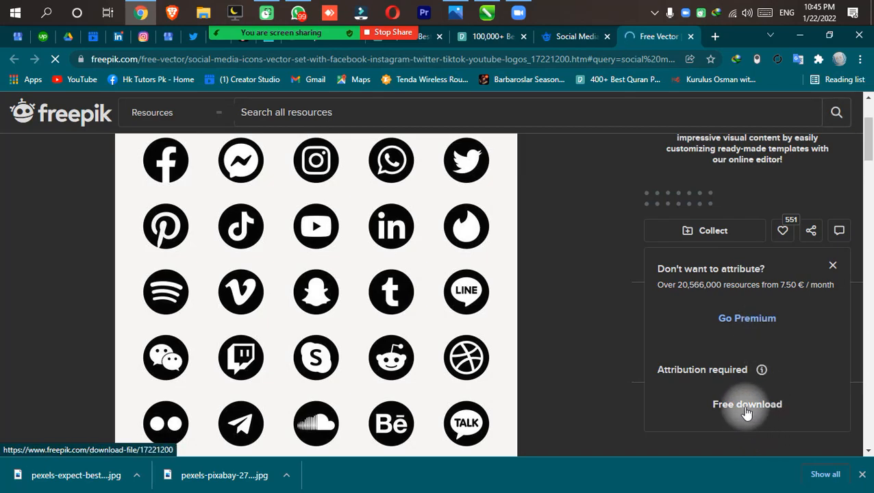
click(746, 406)
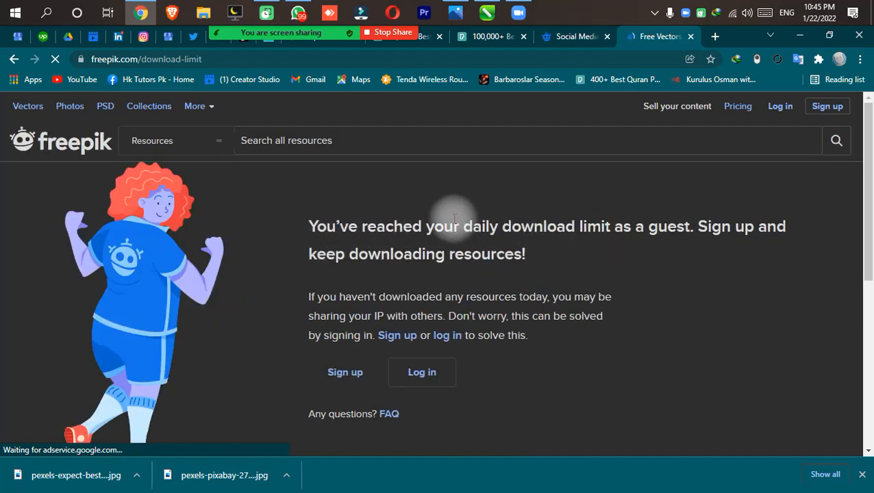
drag(502, 226, 594, 252)
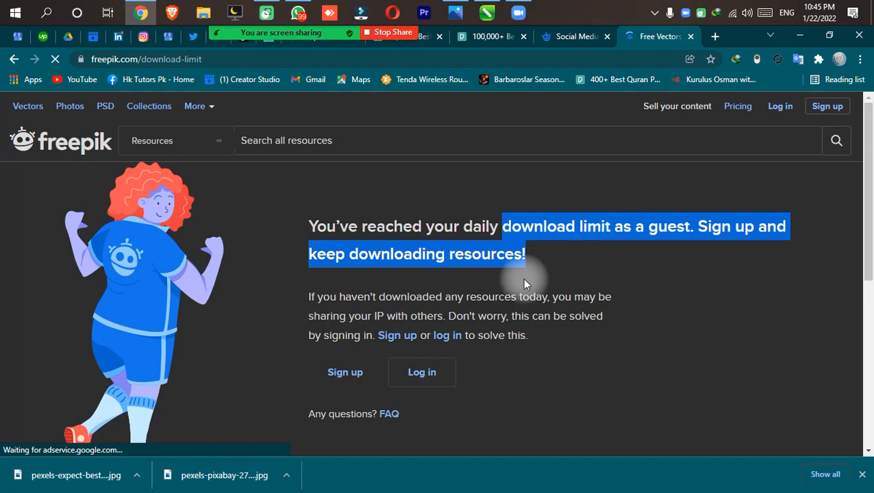
click(545, 275)
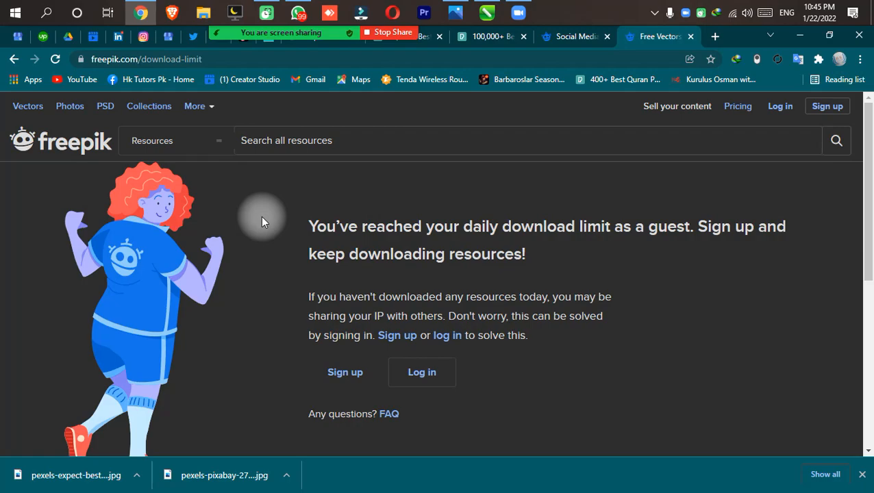
click(14, 62)
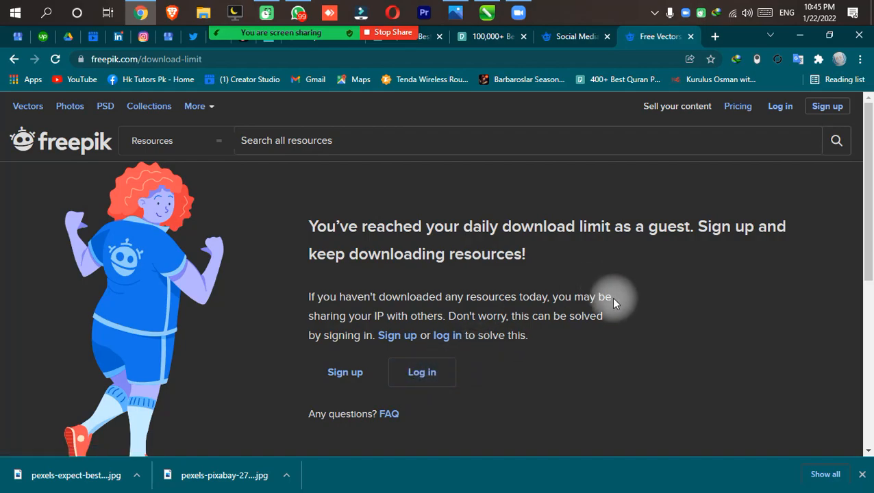
click(9, 59)
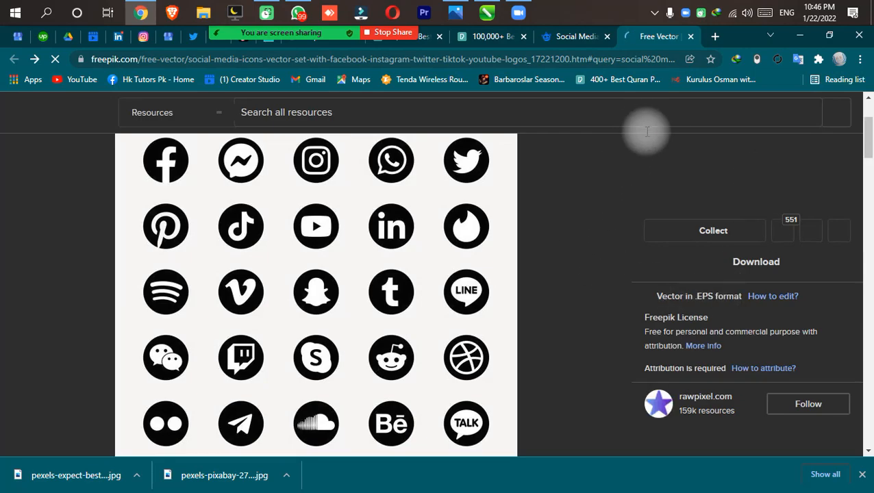
scroll(600, 289, up, 3)
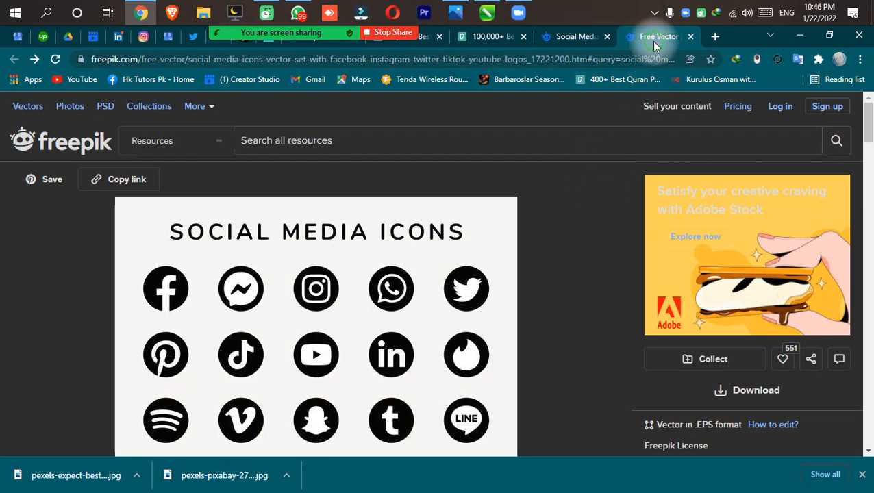
- Close both Freepik tabs and switch back to the plot design in CorelDRAW
key(ctrl+w)
key(ctrl+w)
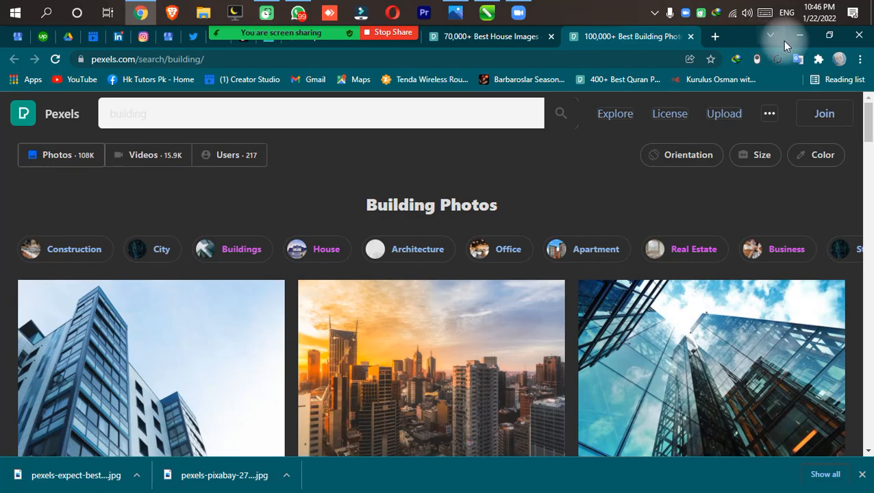
click(789, 38)
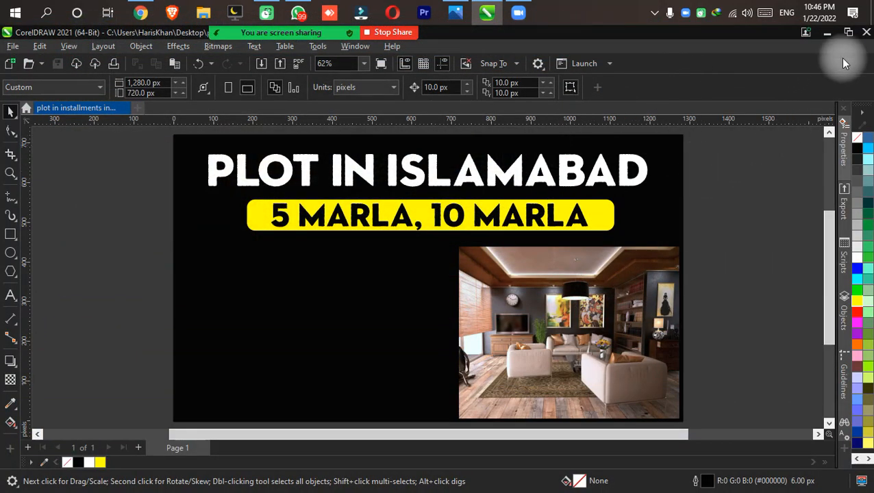
- Delete the backup files of "1k subs in 1 day" and "plot in installments in islamabad" from the desktop
click(827, 35)
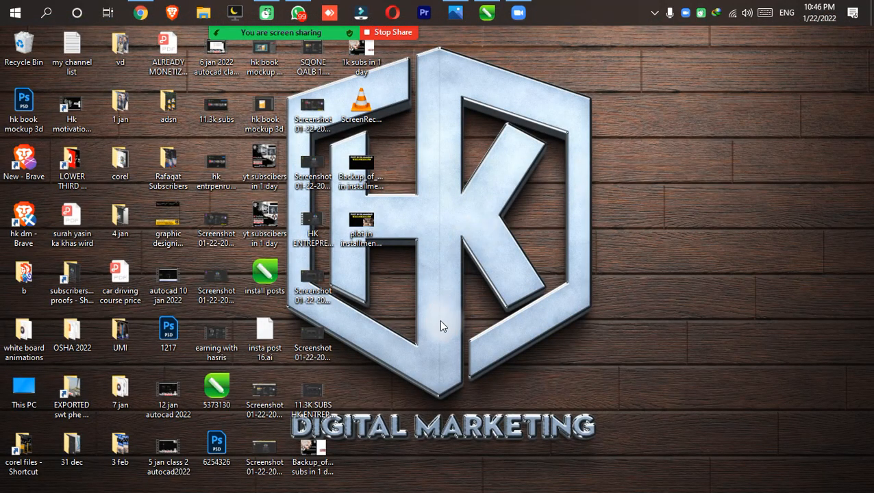
click(312, 452)
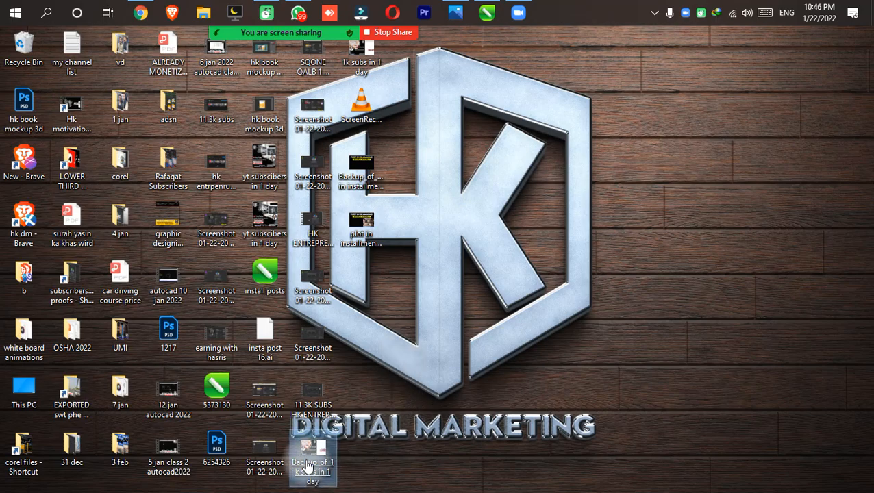
key(Delete)
click(360, 113)
key(Delete)
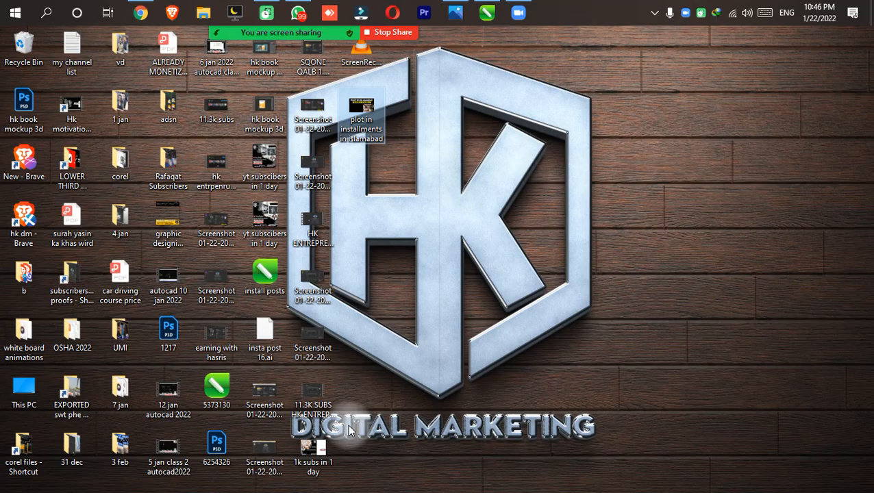
- Open the "1k subs in 1 day" design from the desktop and show all its objects
click(313, 454)
key(Return)
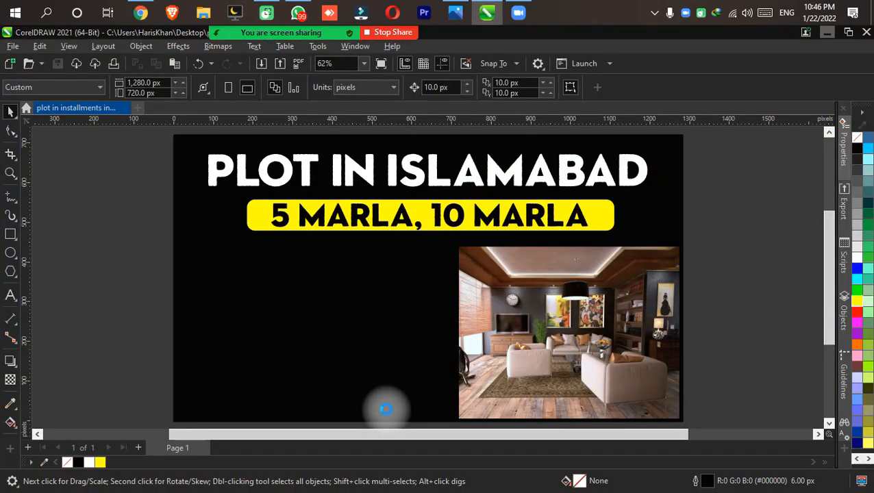
key(F4)
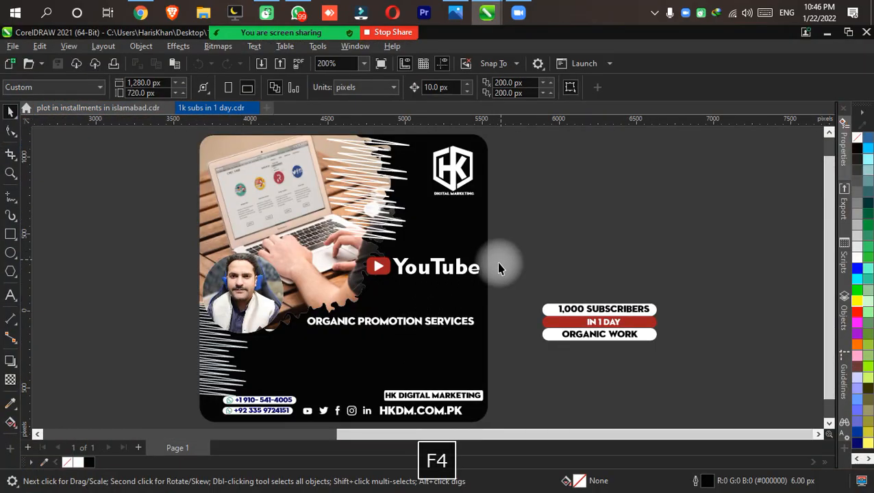
- Copy the contact strip with social icons and HKDM.COM.PK into the plot in installments poster and place it across the lower part
click(283, 412)
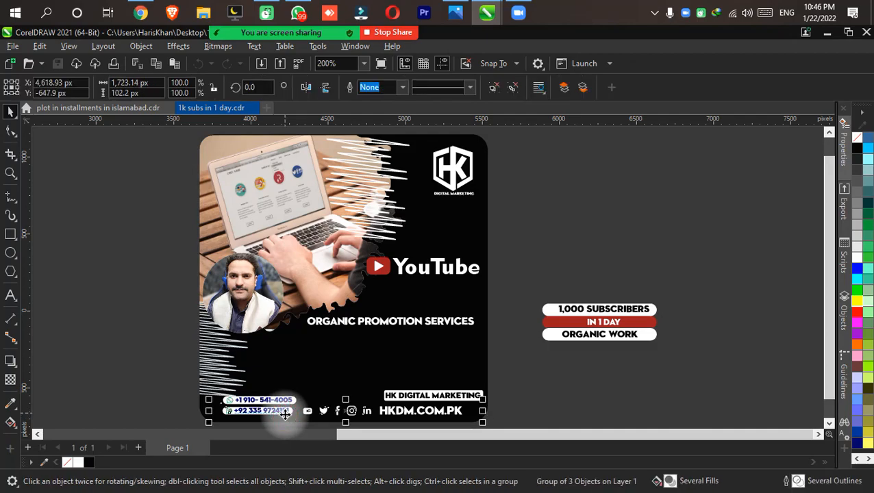
key(ctrl+c)
click(137, 113)
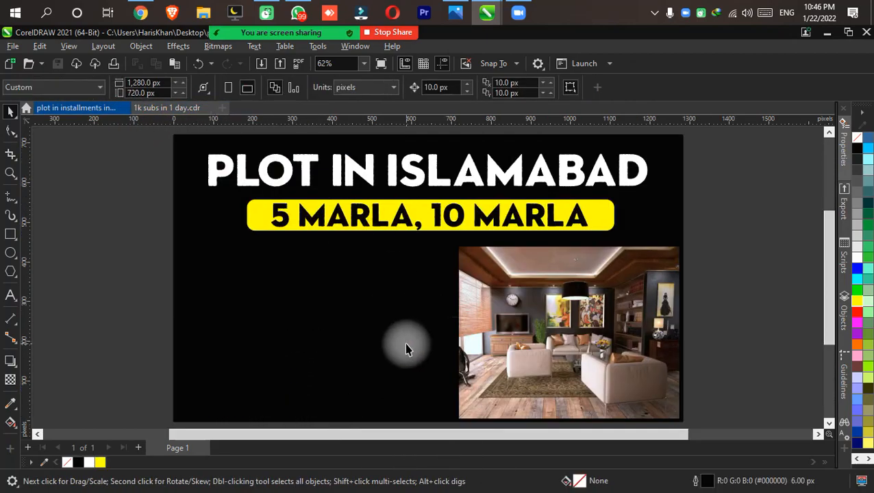
key(ctrl+shift+v)
drag(492, 286, 152, 329)
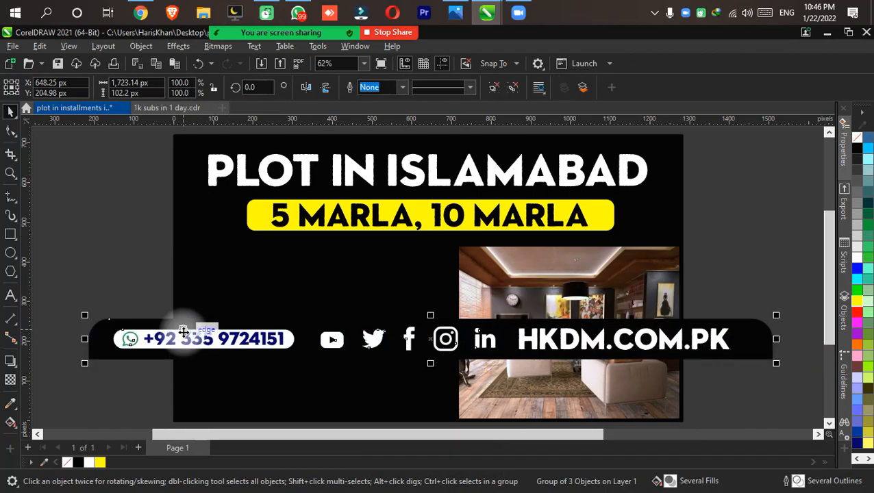
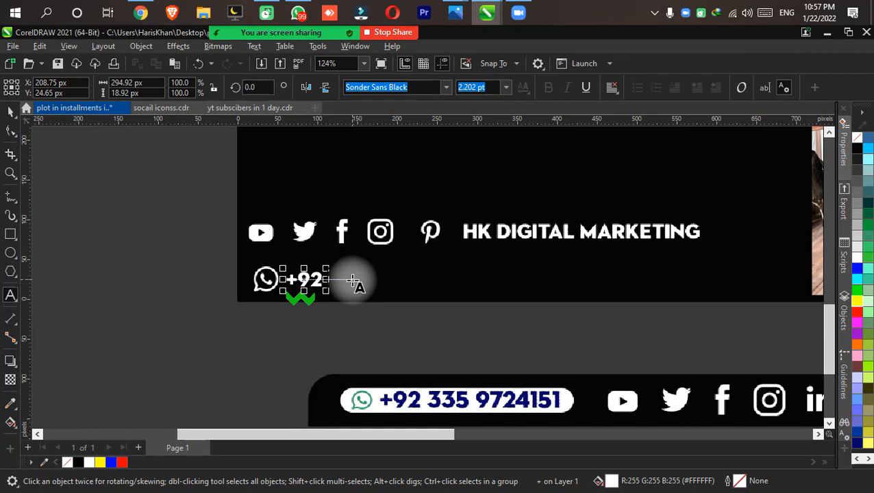
- Complete the phone number text beside the white WhatsApp icon and save the poster
text(335 97241)
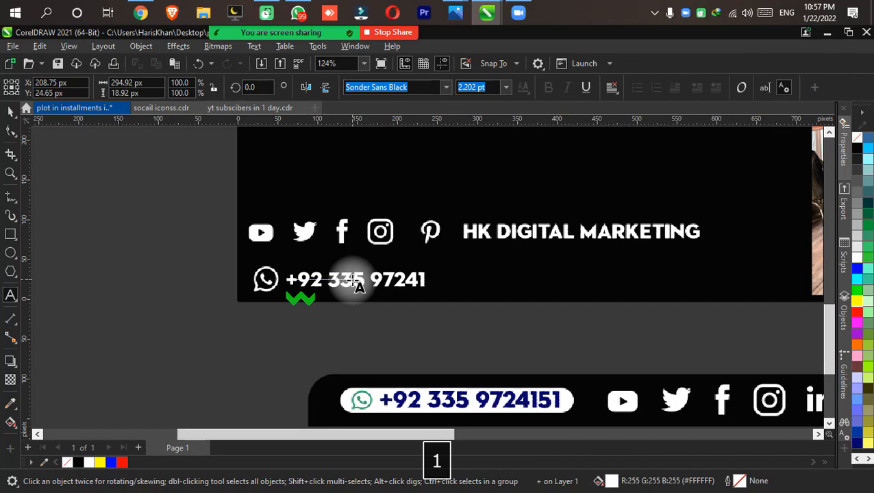
scroll(598, 364, down, 2)
key(ctrl+space)
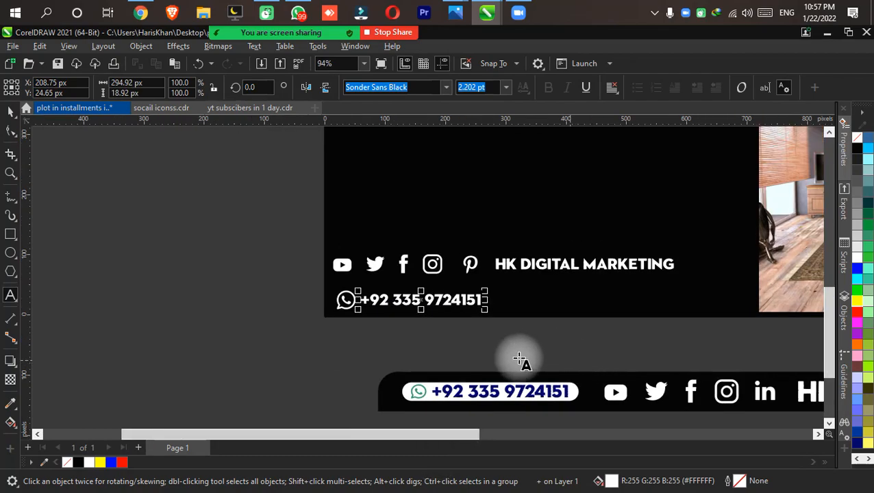
key(ctrl+s)
- Shrink the HKDM.COM.PK contact strip and place it along the poster's lower edge, over the base of the room photo
scroll(344, 328, down, 1)
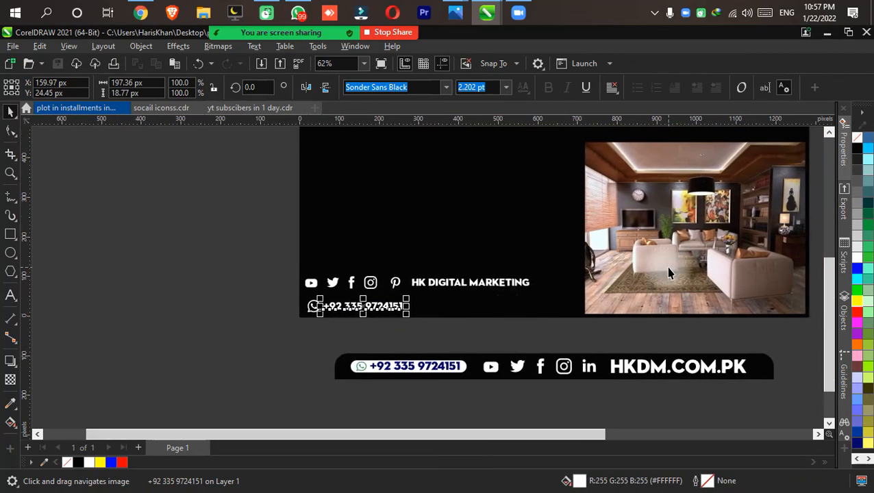
scroll(688, 373, up, 3)
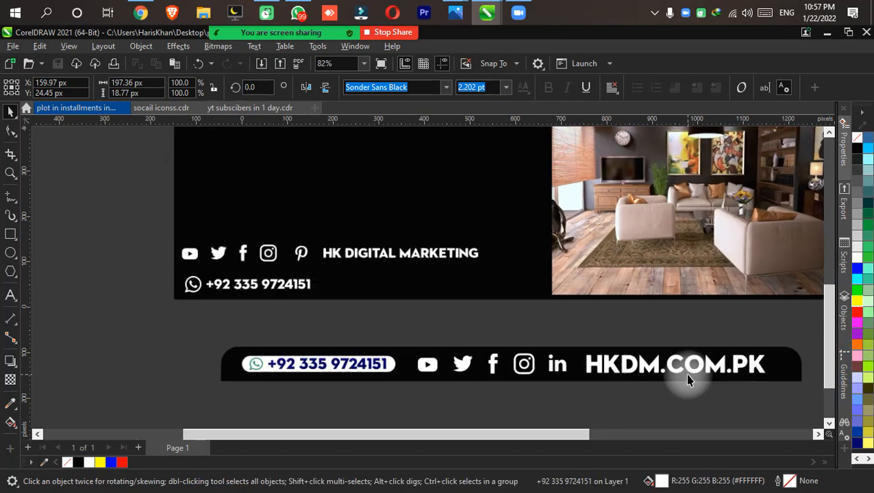
scroll(710, 369, down, 2)
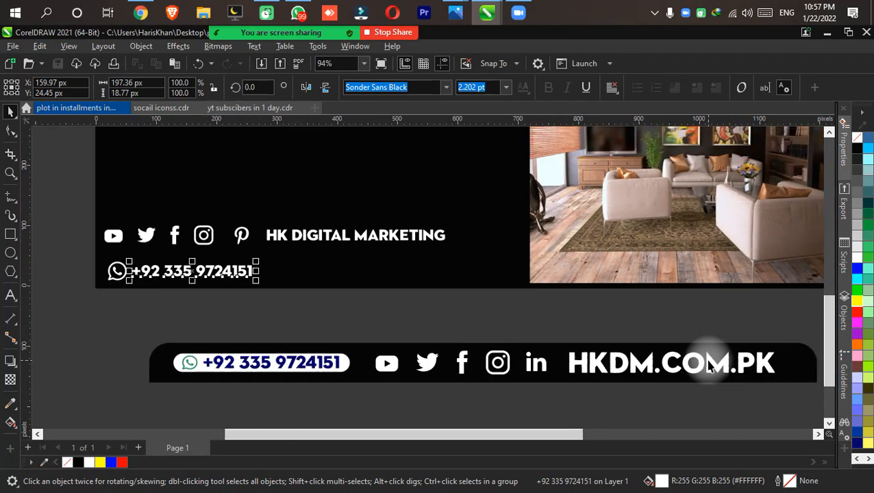
scroll(662, 375, down, 1)
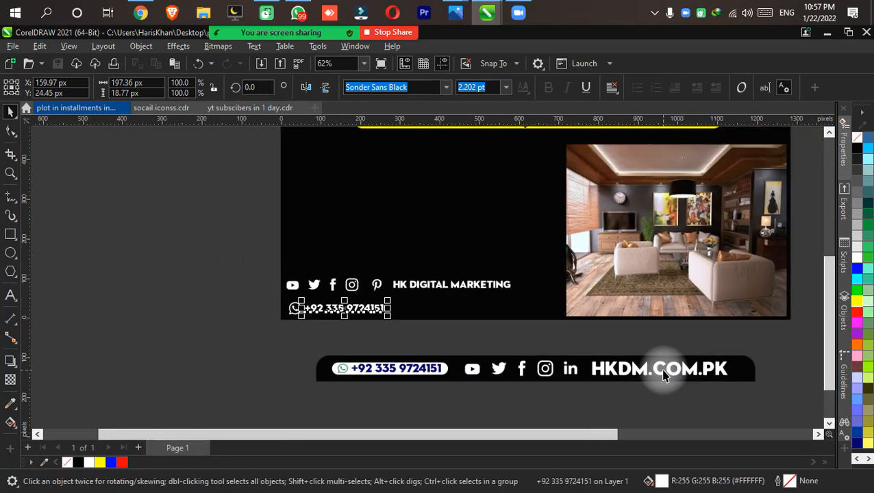
click(663, 370)
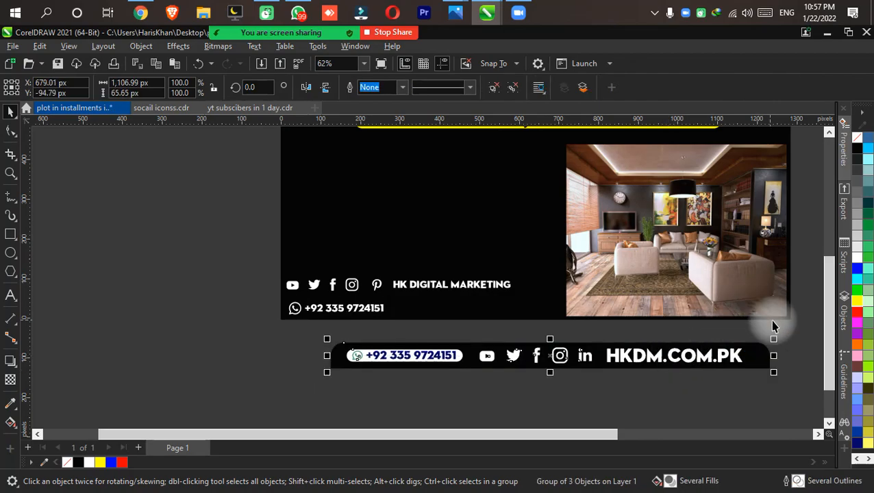
drag(777, 339, 663, 310)
click(361, 336)
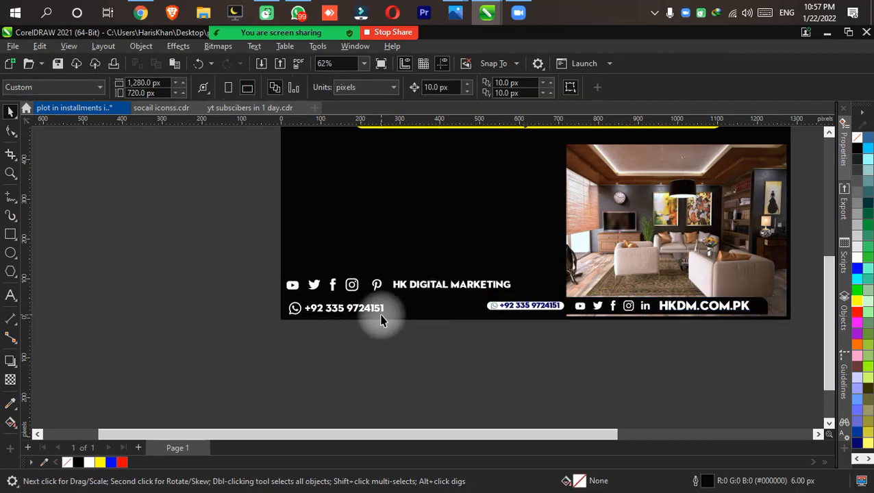
- Draw a rectangle about 206 by 36 px over the phone number beside the white WhatsApp icon
scroll(381, 321, up, 3)
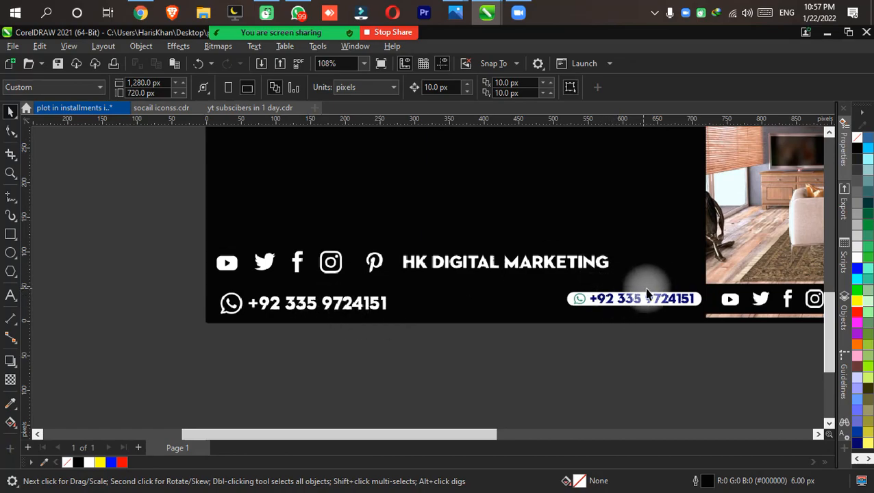
scroll(680, 291, up, 2)
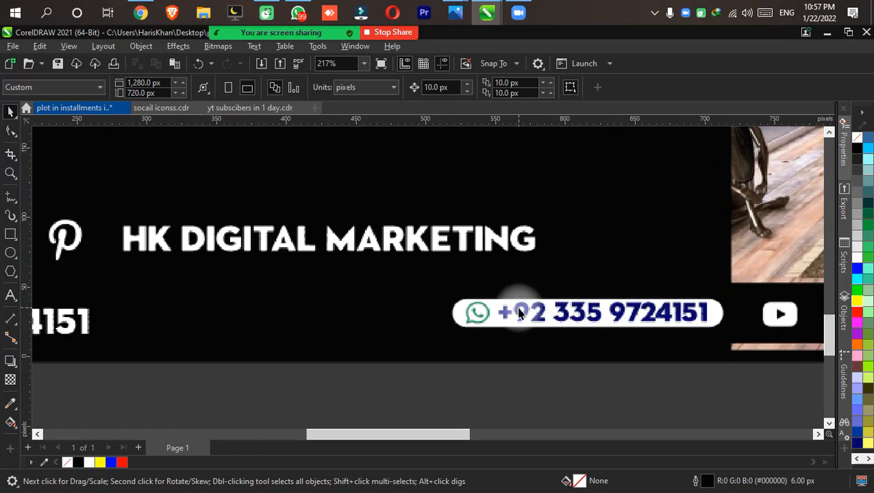
scroll(516, 308, up, 1)
scroll(517, 308, down, 3)
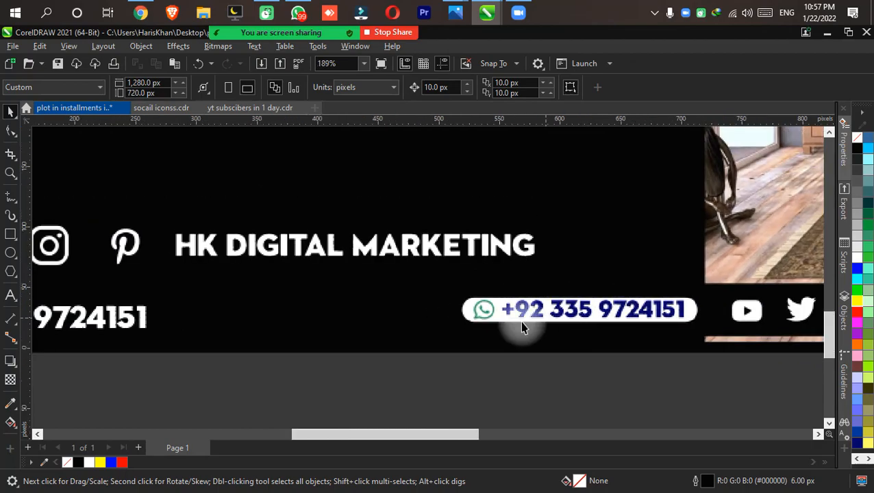
scroll(465, 322, down, 1)
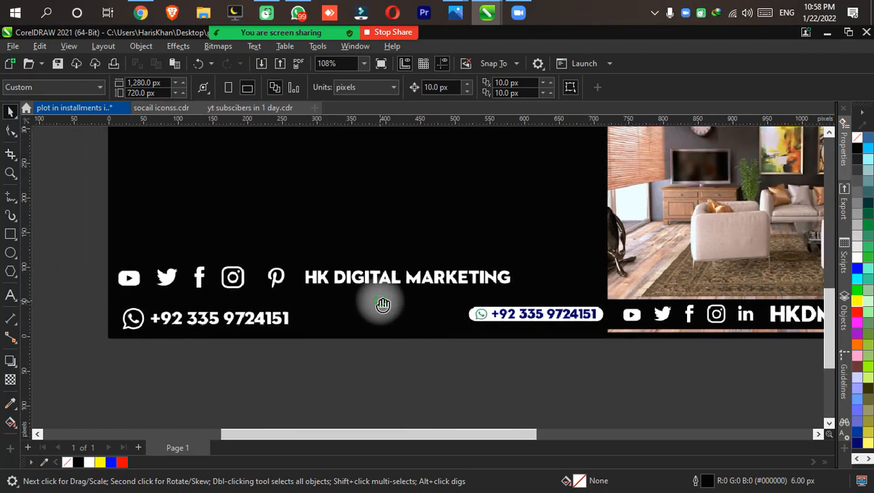
scroll(380, 303, up, 1)
scroll(207, 320, up, 3)
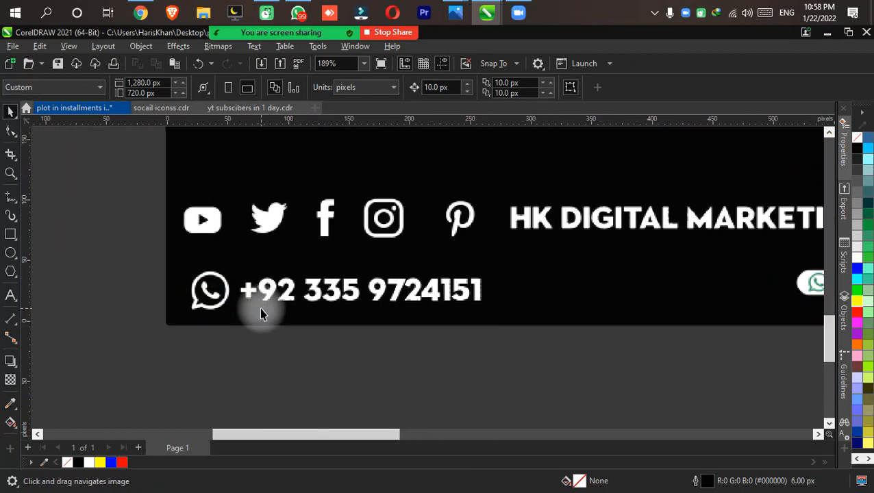
click(11, 236)
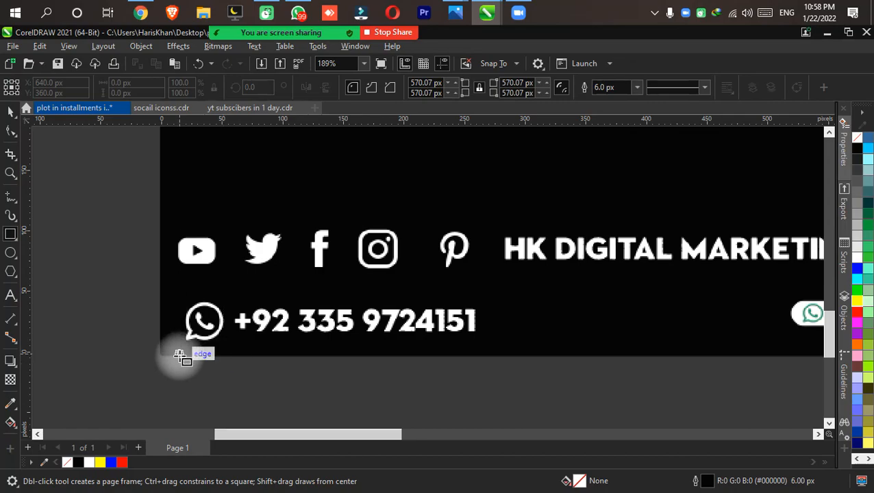
drag(273, 297, 522, 342)
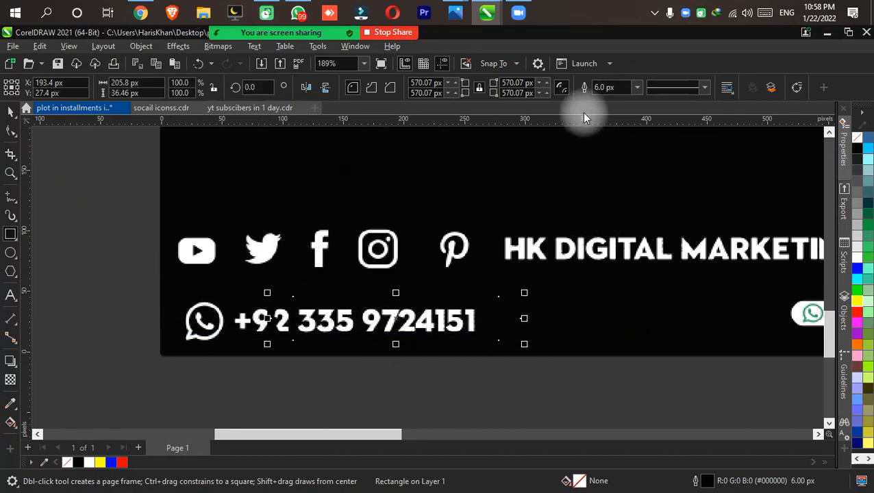
- Set the rectangle's corner radius to 0 px and fill it with white
click(530, 82)
key(ctrl+a)
text(0)
key(Return)
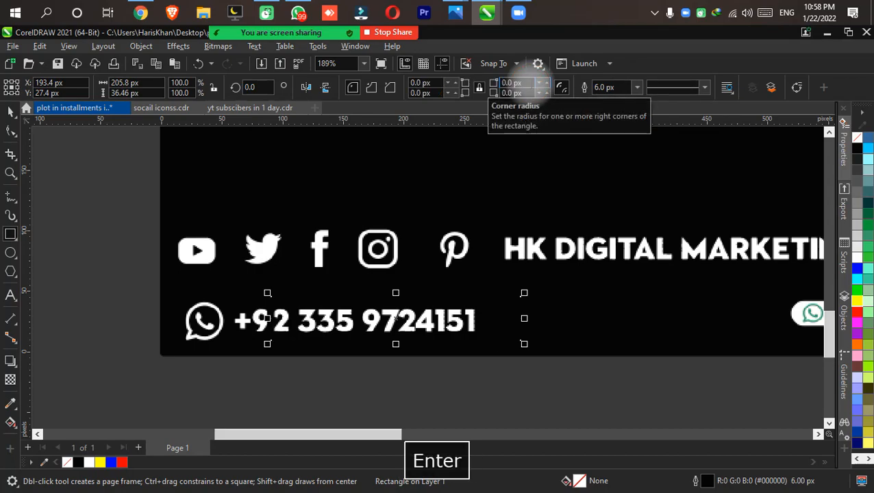
click(856, 252)
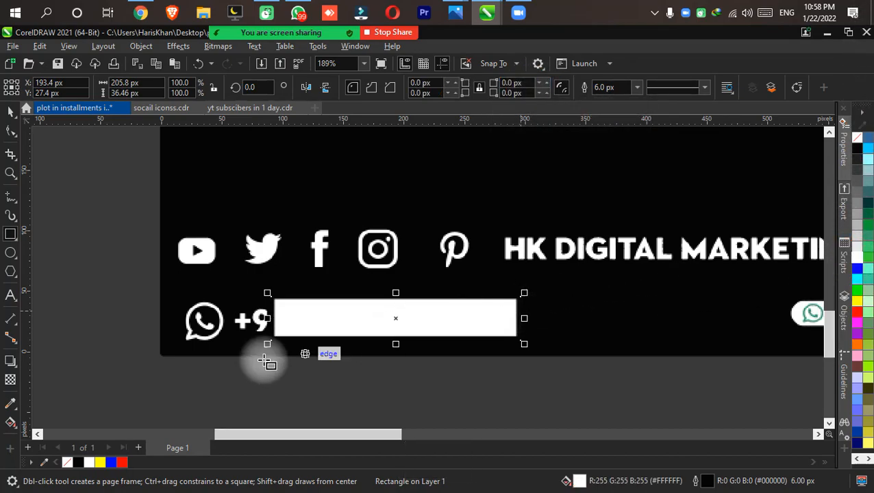
- Move the white rectangle below the page and set its outline width to None
click(11, 110)
drag(282, 319, 235, 400)
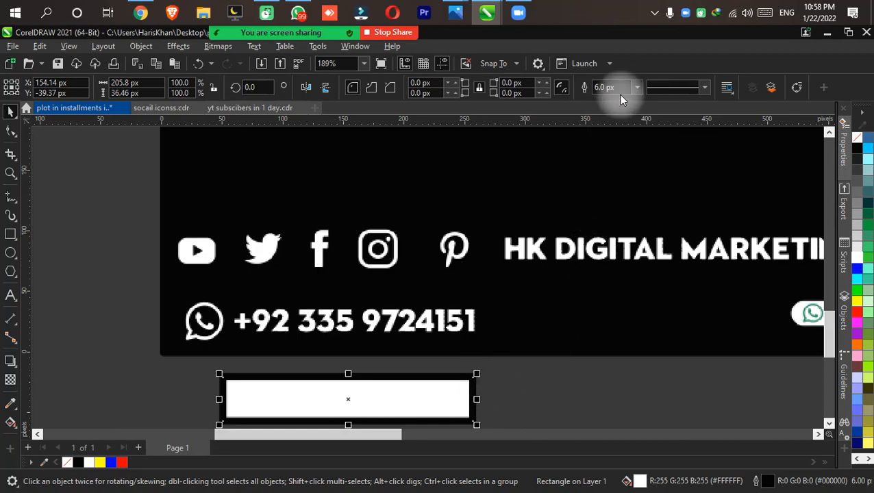
click(637, 89)
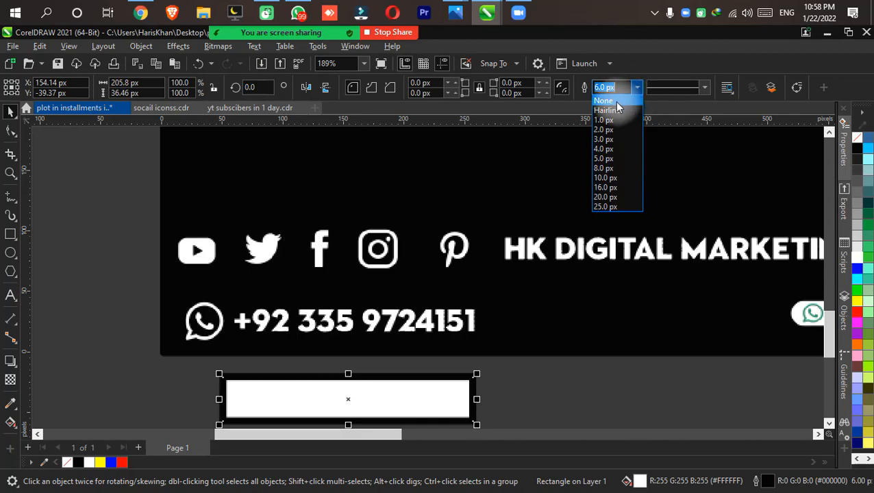
click(615, 101)
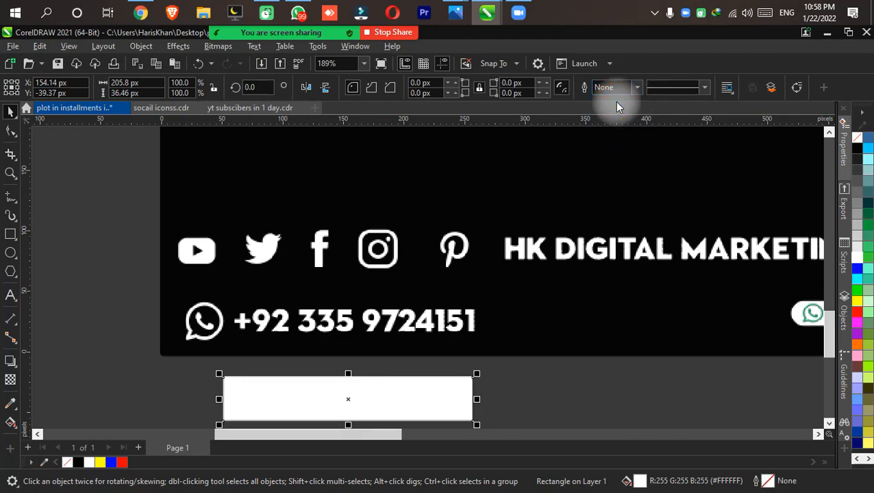
click(516, 367)
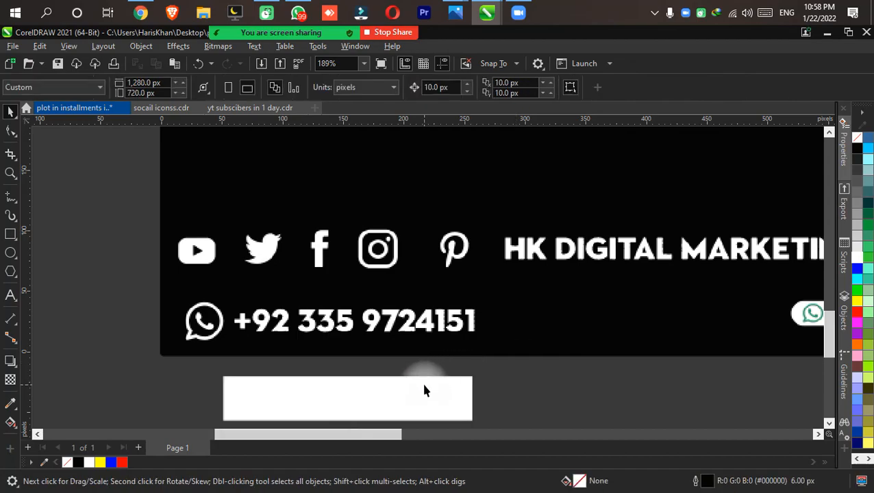
- Move the white rectangle over the end of the phone number and fill the number text with green (#009933)
click(335, 397)
drag(335, 397, 461, 316)
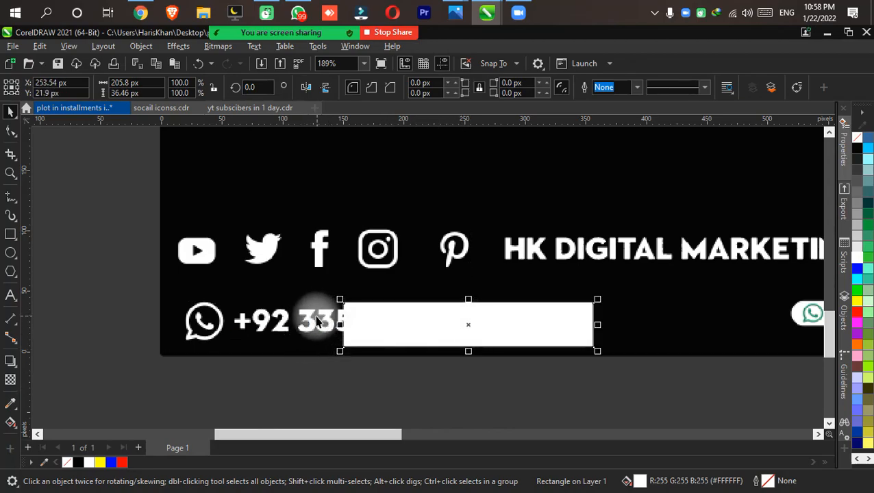
click(328, 325)
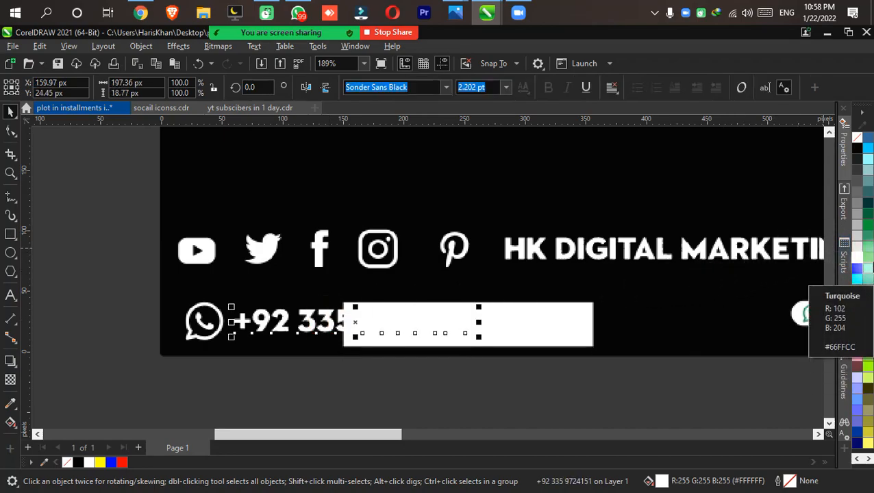
click(866, 224)
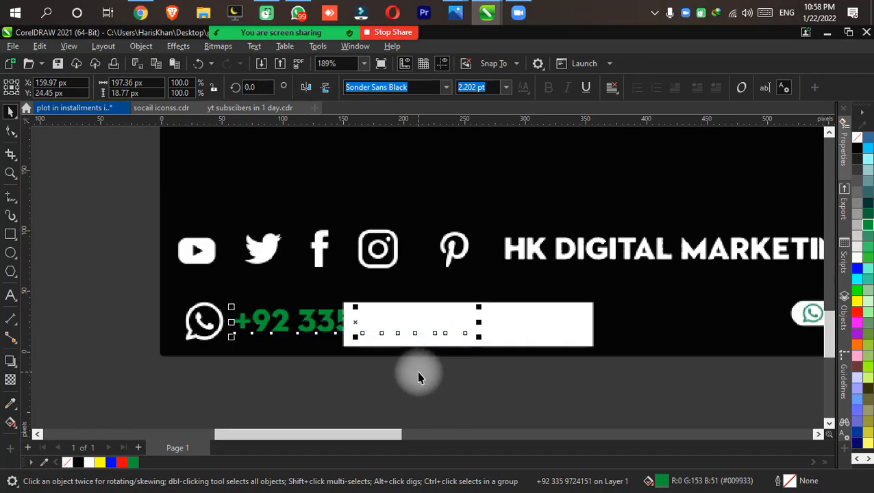
- Bring the green phone number text in front of the white rectangle
click(577, 317)
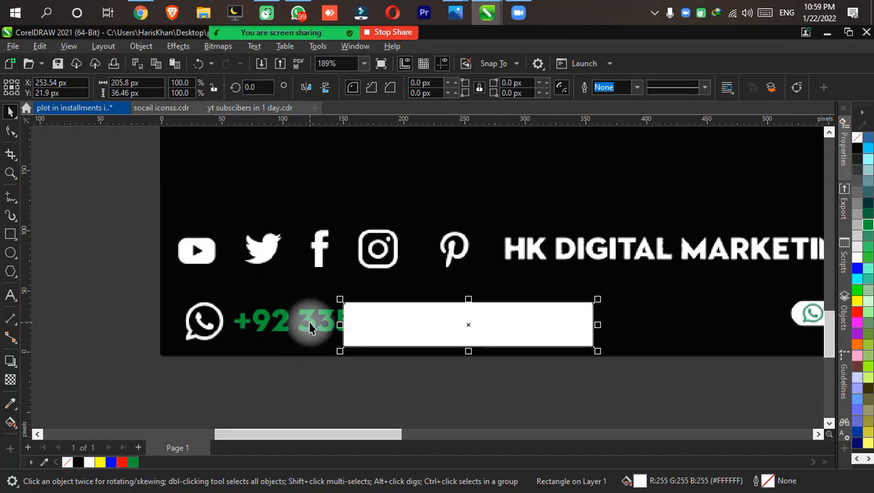
click(310, 327)
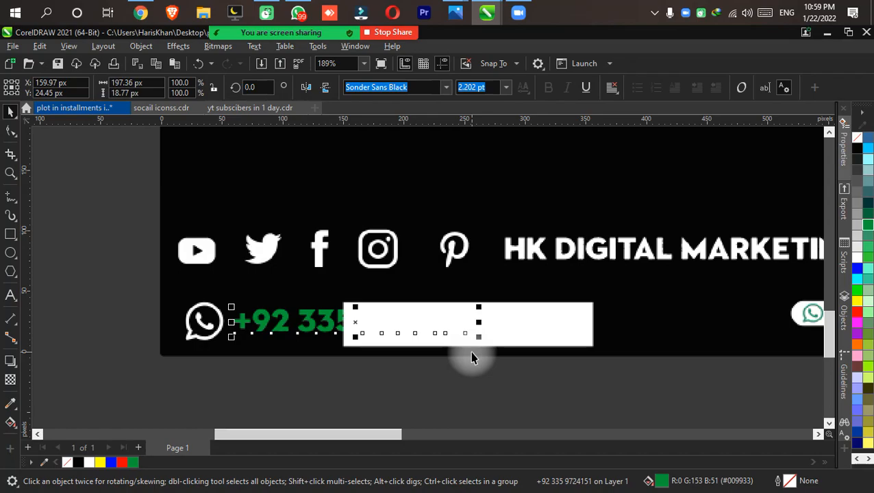
key(shift+Page_Up)
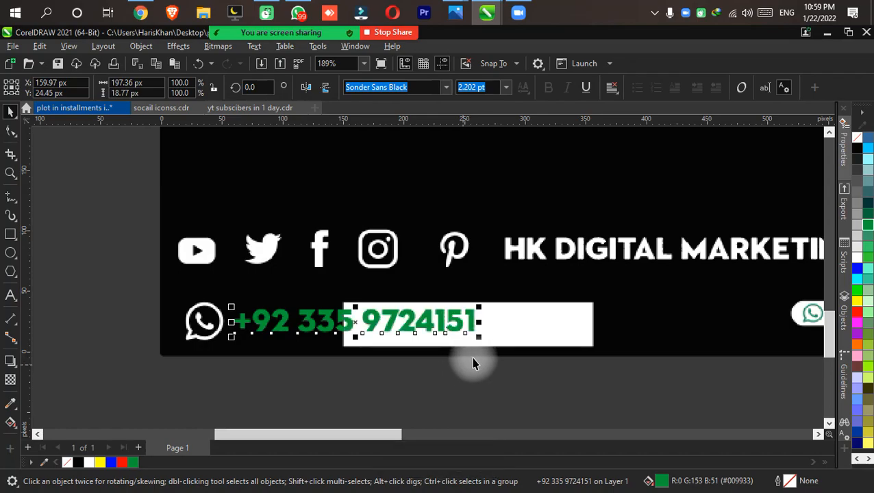
- Move the white rectangle back behind the green phone number, its centre at about X 167 px and Y 24 px
click(528, 328)
key(Up)
key(Down)
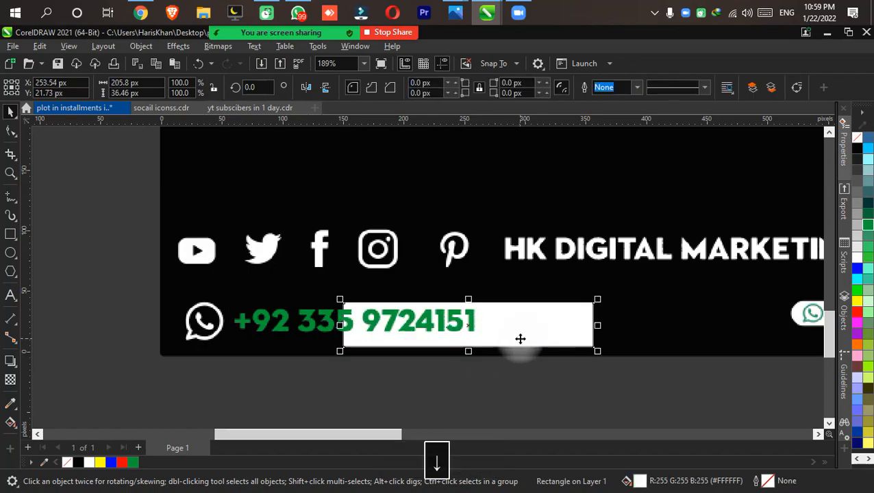
scroll(519, 339, up, 2)
drag(517, 337, 380, 339)
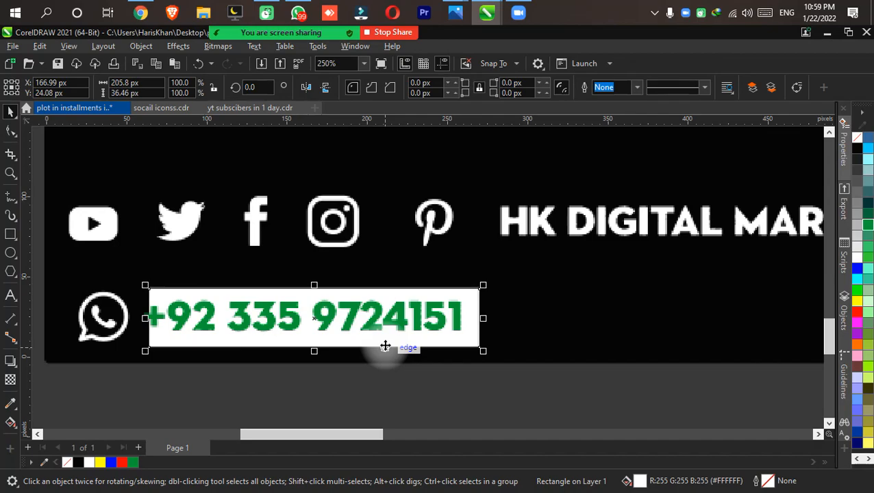
key(Left)
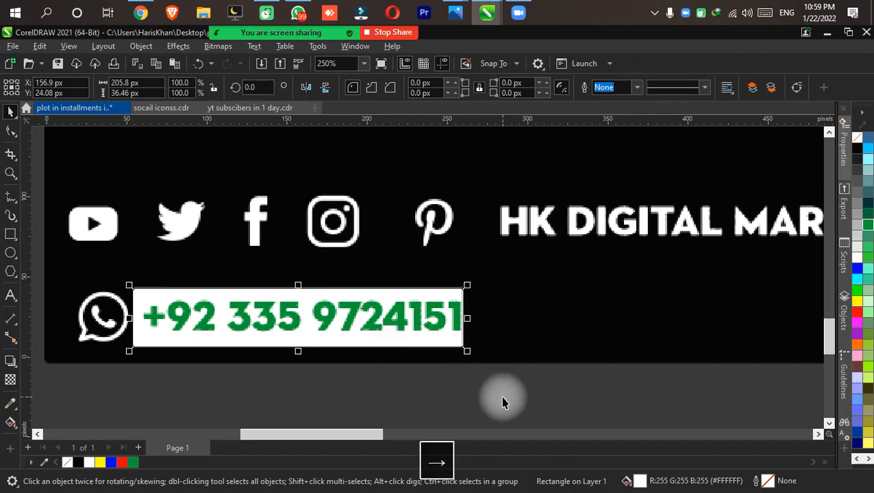
key(Right)
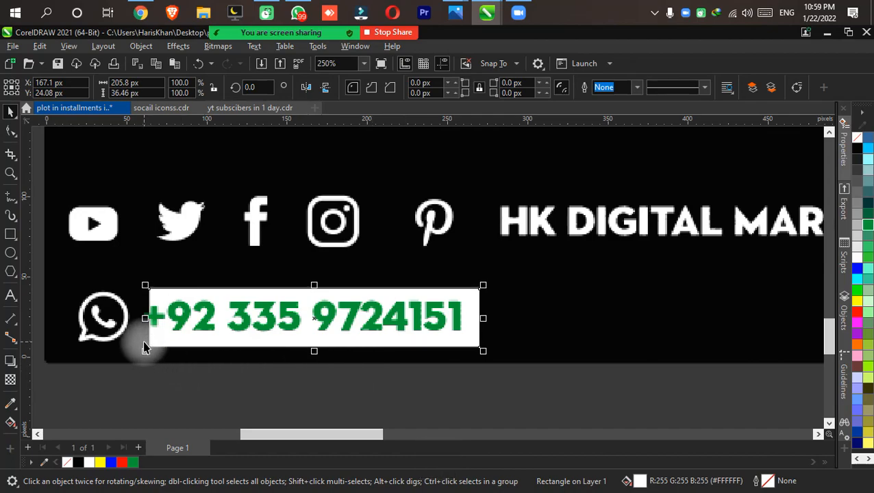
- Widen the white rectangle to about 231 px, extending its edge toward the WhatsApp icon
scroll(144, 348, down, 1)
drag(142, 347, 290, 322)
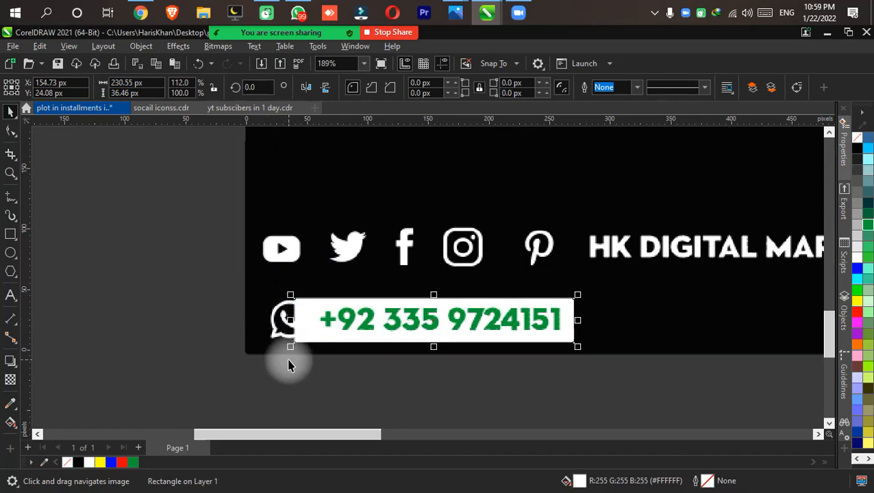
click(287, 364)
- Fill the WhatsApp icon beside the phone number with Grass Green (#009933) and bring it in front of the white rectangle
click(284, 318)
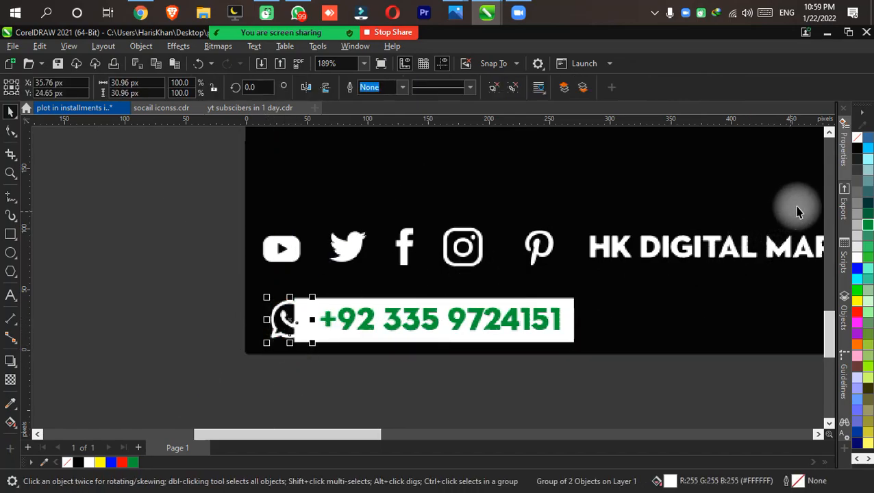
click(133, 462)
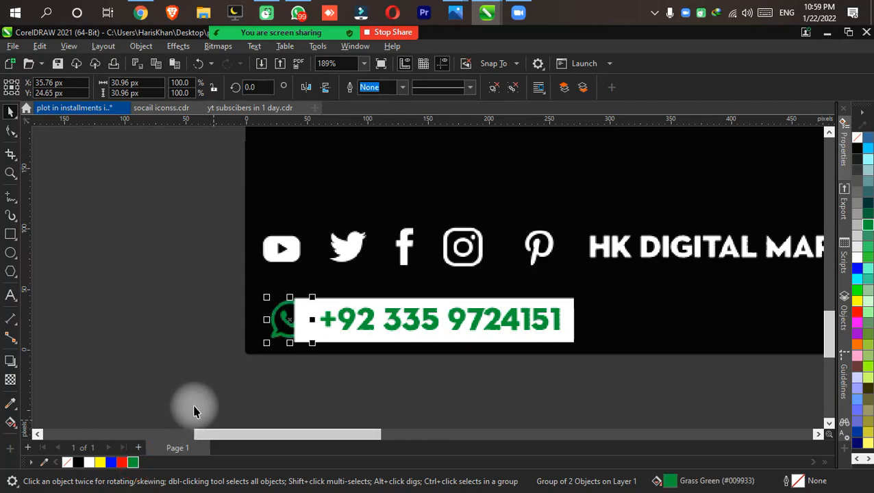
click(190, 378)
click(286, 319)
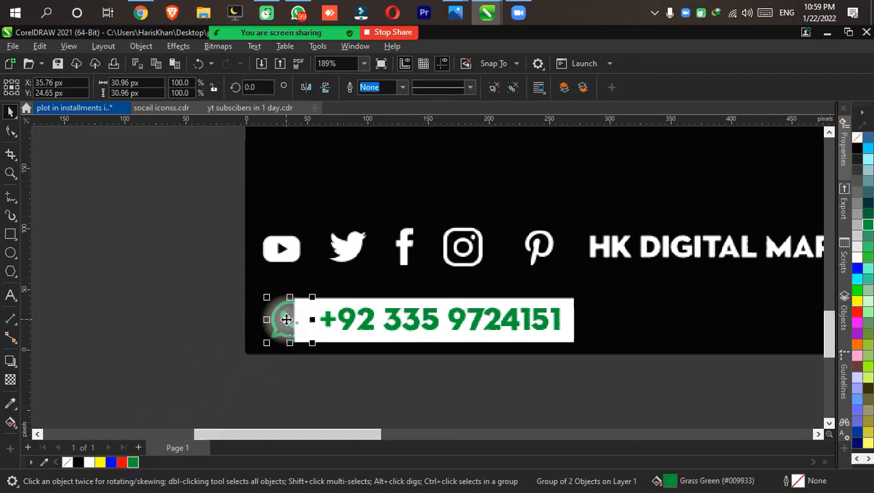
key(shift+Page_Up)
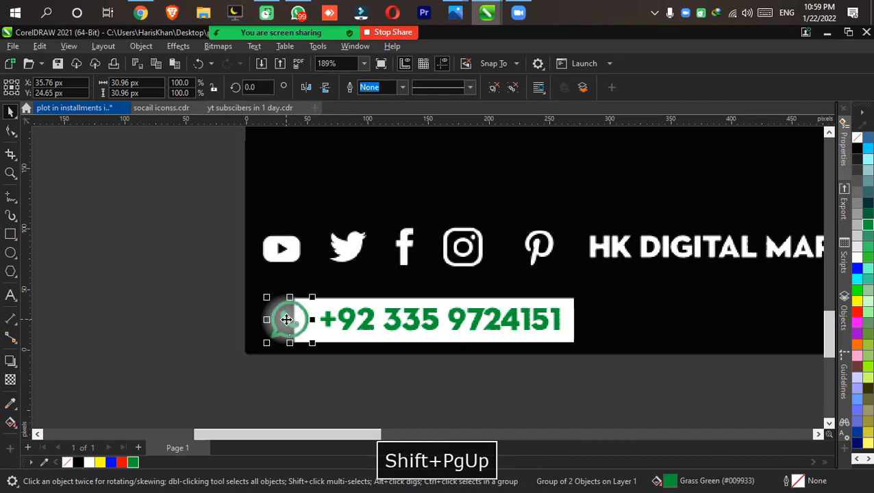
click(497, 411)
- Widen the white rectangle to about 256 px so that it extends behind the whole WhatsApp icon
click(445, 345)
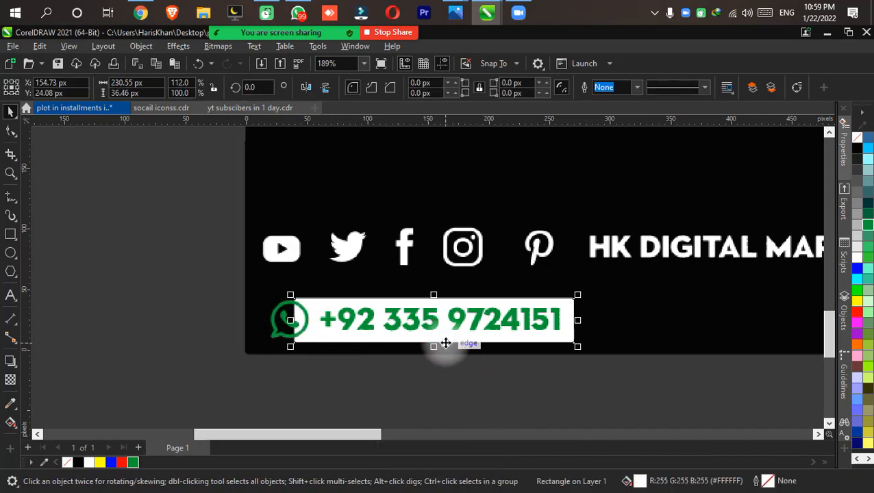
drag(292, 327, 259, 307)
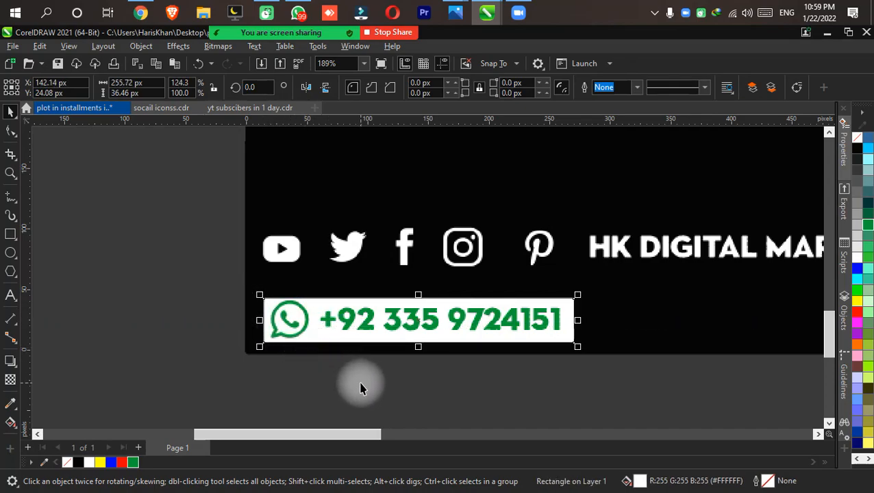
click(361, 388)
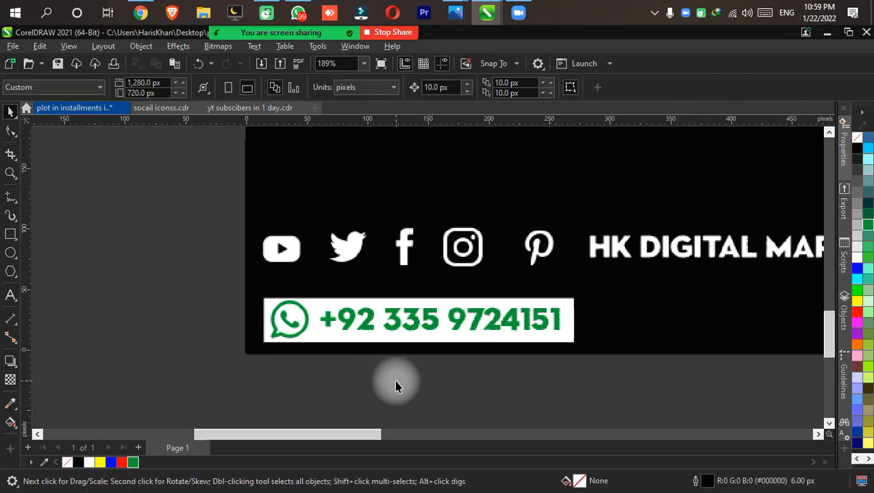
- Try sending the white rectangle to the back of the layer and undo the order change
click(566, 310)
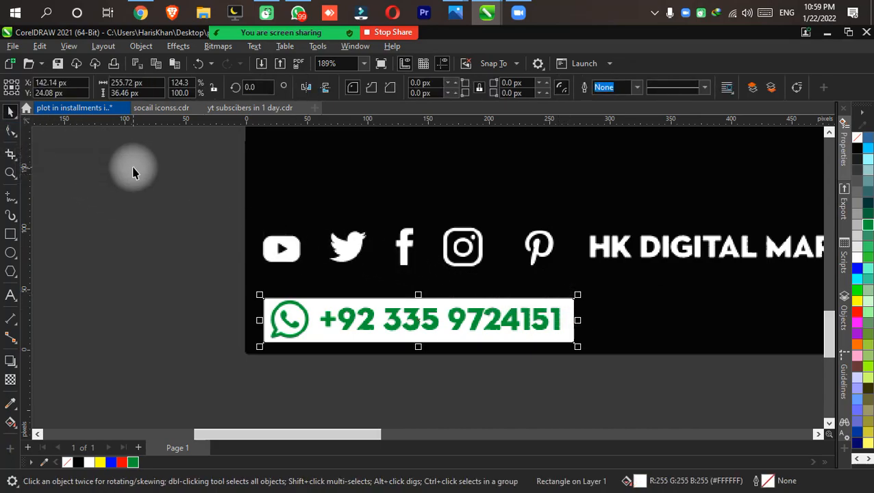
click(766, 89)
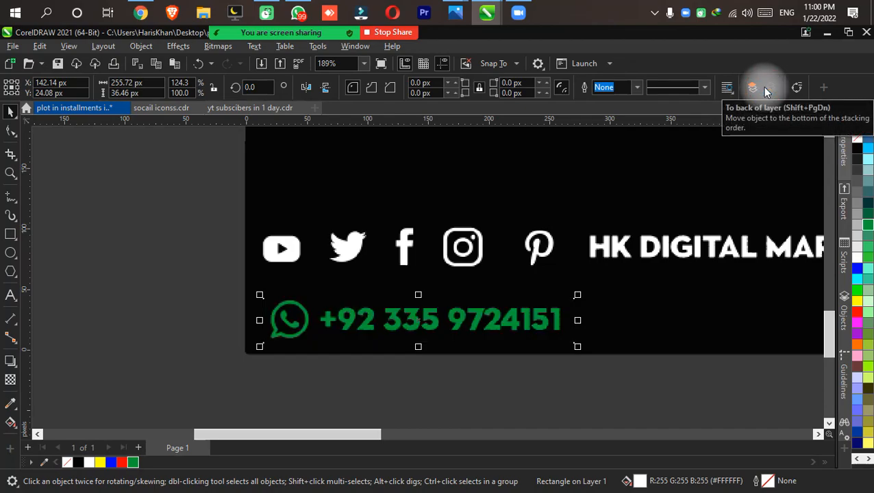
key(ctrl+z)
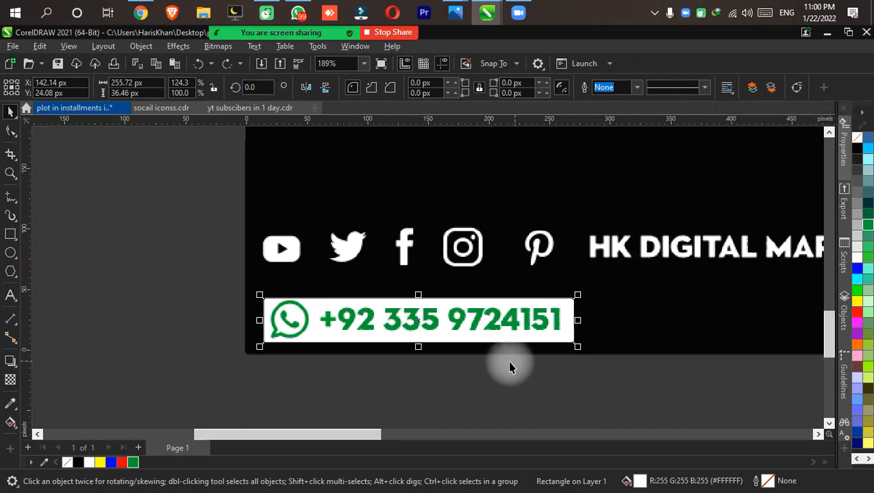
- Examine the highlighted WhatsApp number's margins and alignment with the social icons above it
click(476, 373)
scroll(524, 346, down, 3)
scroll(527, 353, up, 3)
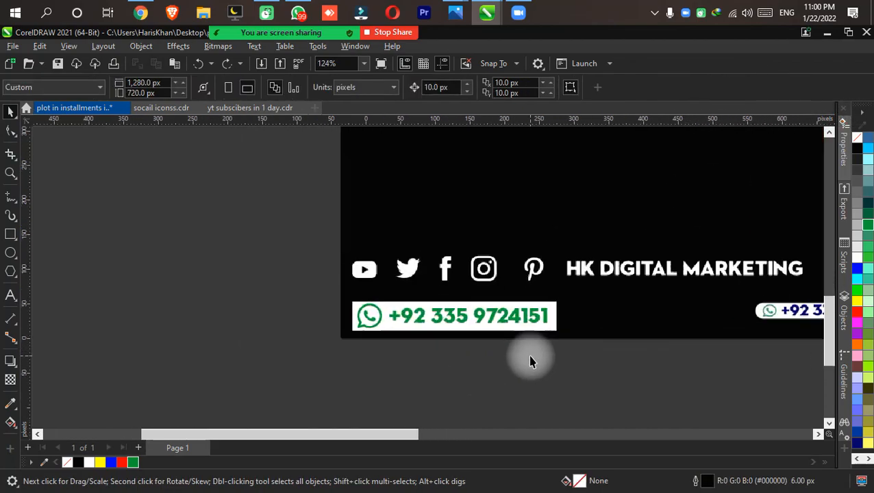
scroll(529, 326, down, 1)
scroll(230, 304, up, 6)
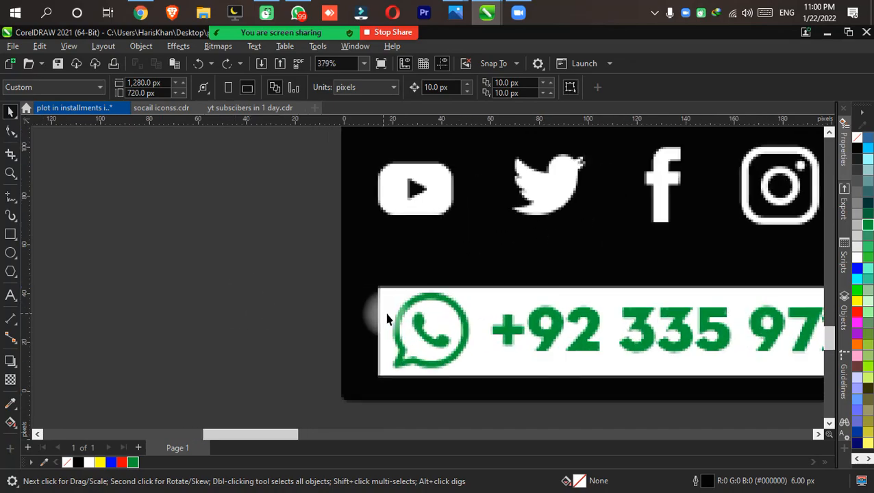
scroll(337, 301, down, 5)
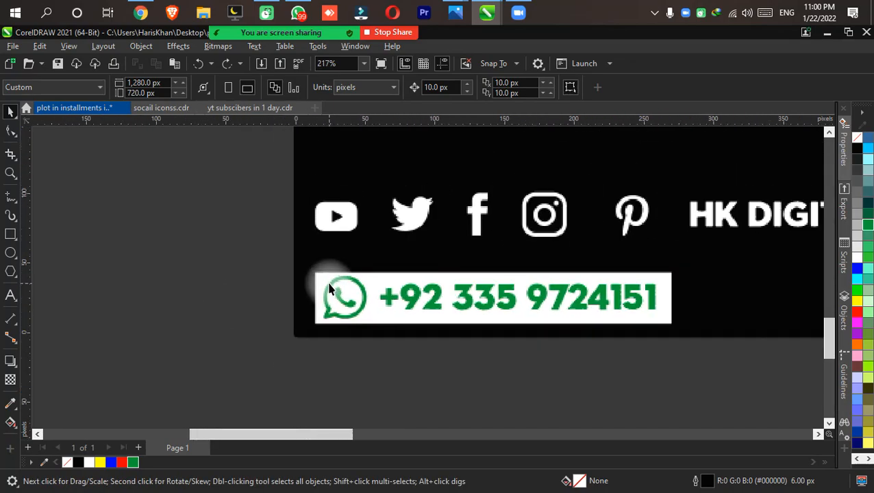
scroll(323, 281, up, 1)
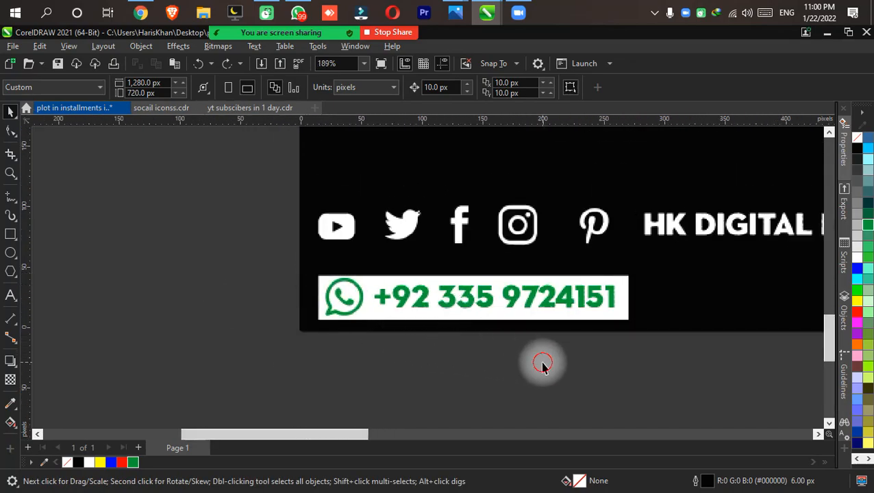
scroll(541, 361, down, 1)
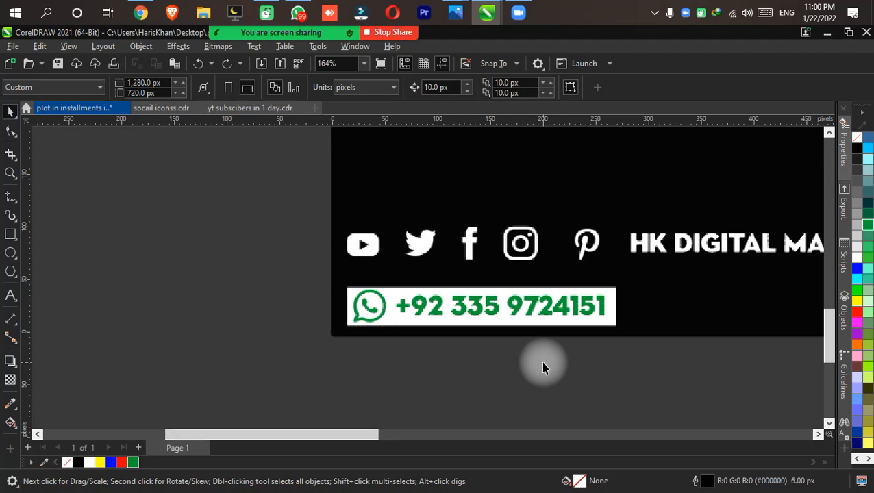
- Round the corners of the white rectangle behind the phone number to about 18.23 px with the Shape tool
click(609, 297)
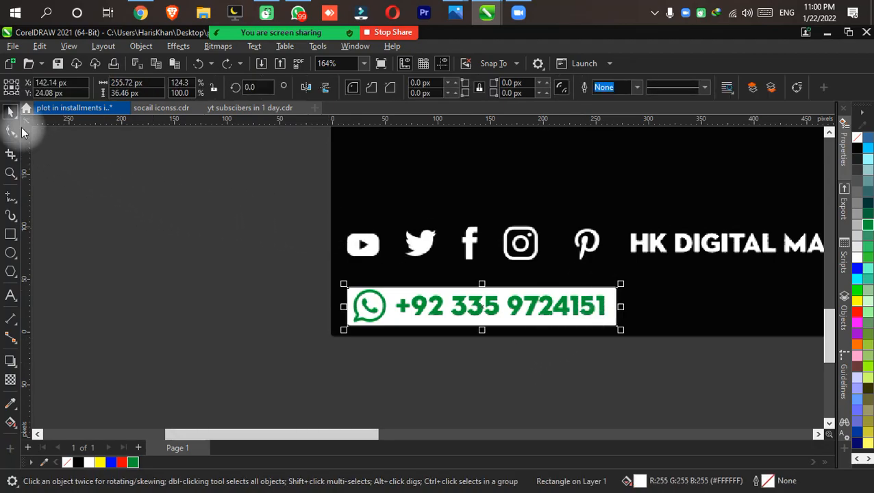
click(10, 131)
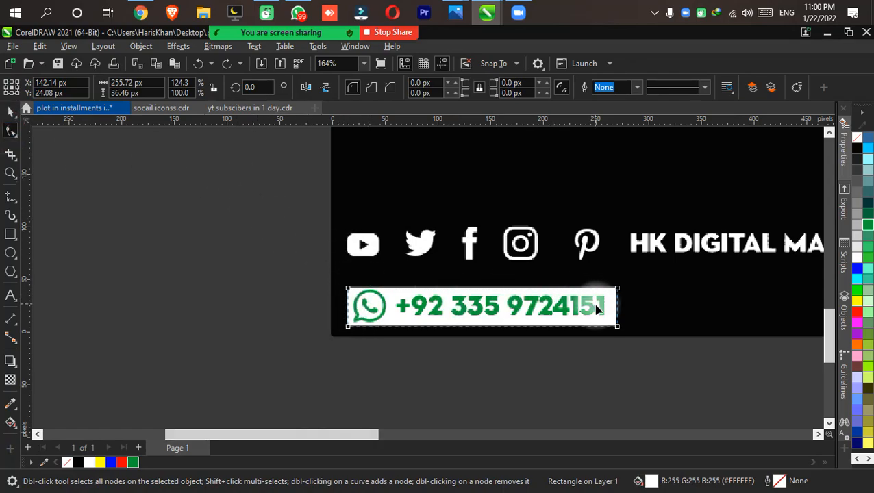
drag(617, 328, 603, 326)
drag(618, 328, 541, 333)
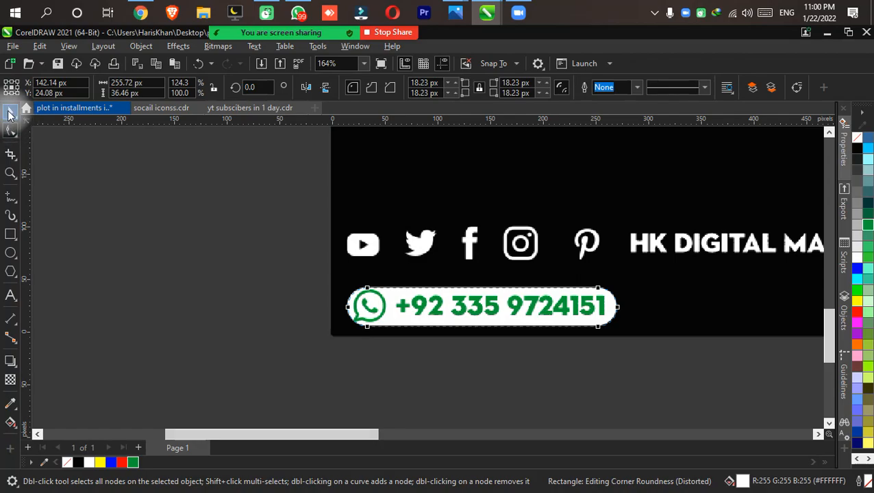
click(10, 111)
click(300, 273)
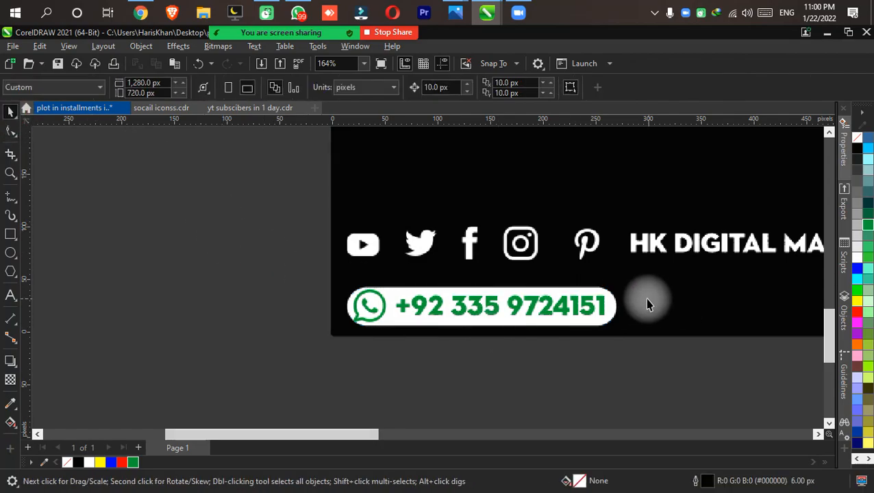
- Try enlarging the rounded white rectangle to about 272 by 39 px and undo the resize
scroll(495, 302, up, 3)
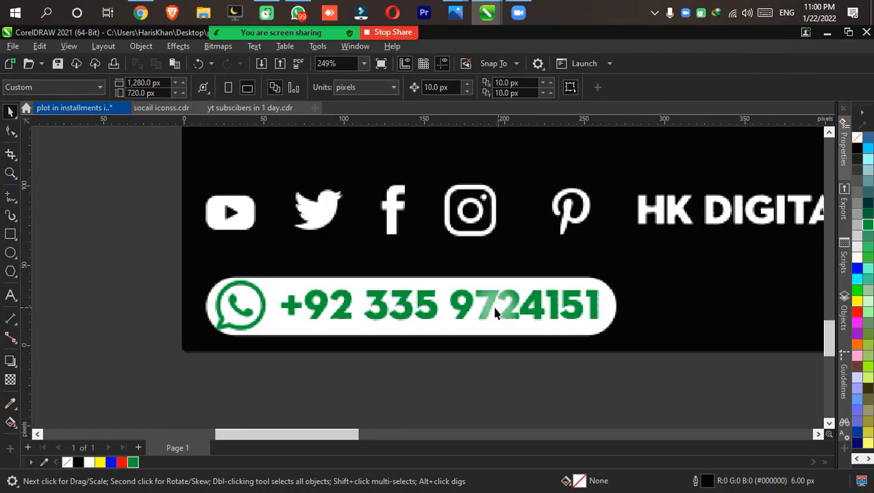
click(254, 293)
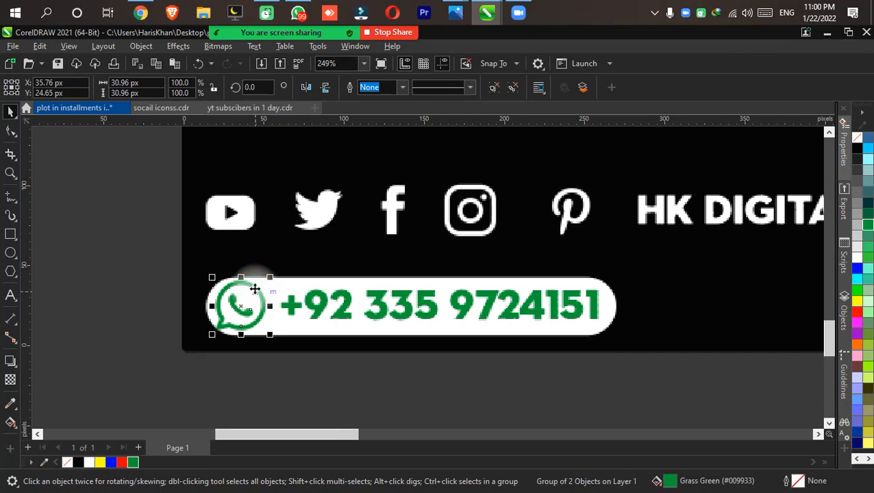
shift+click(346, 311)
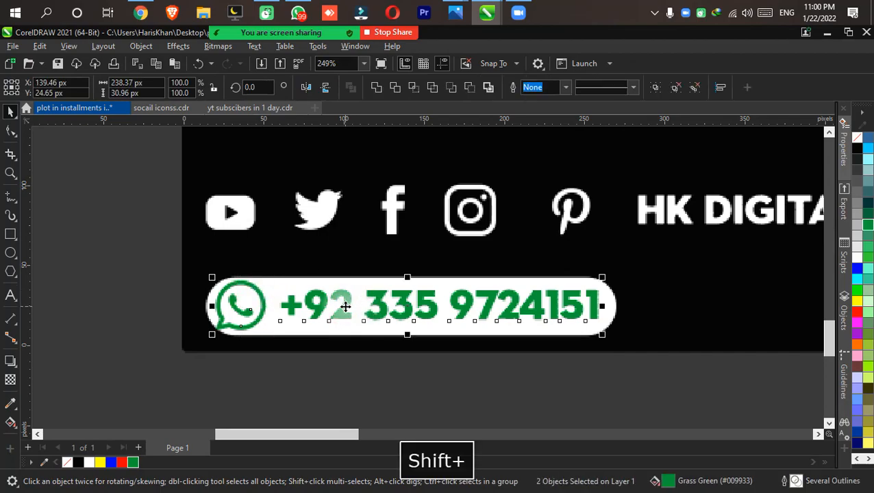
click(609, 309)
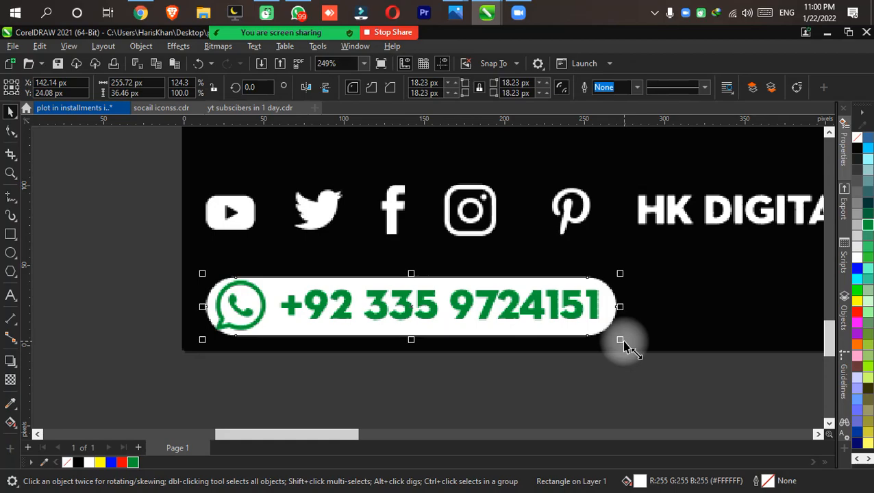
drag(624, 342, 637, 349)
key(ctrl+z)
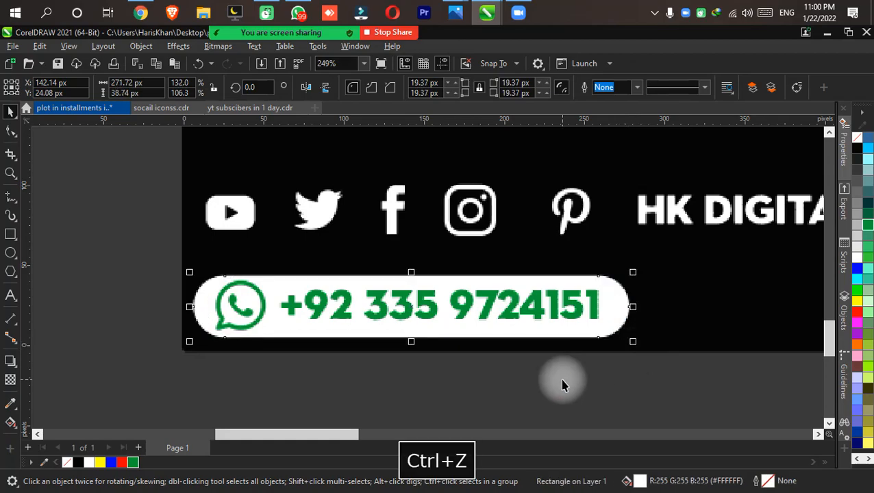
- Group the green WhatsApp icon with the phone number text and select the group
click(577, 303)
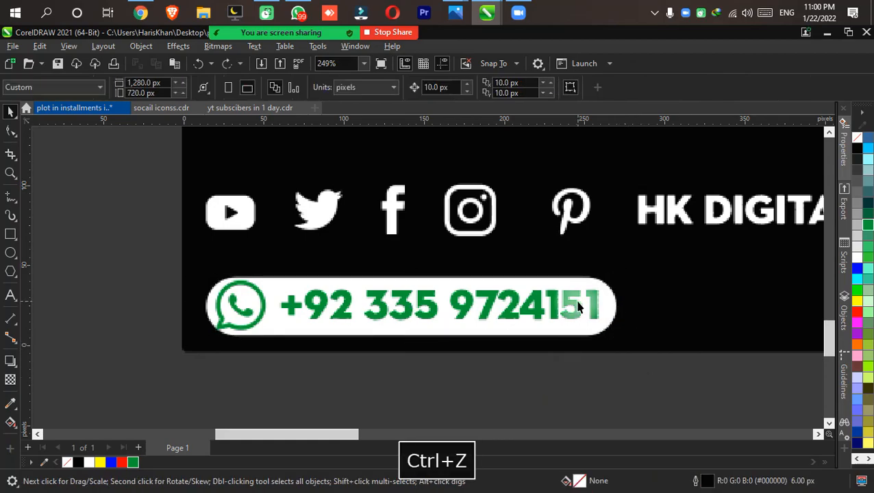
shift+click(262, 299)
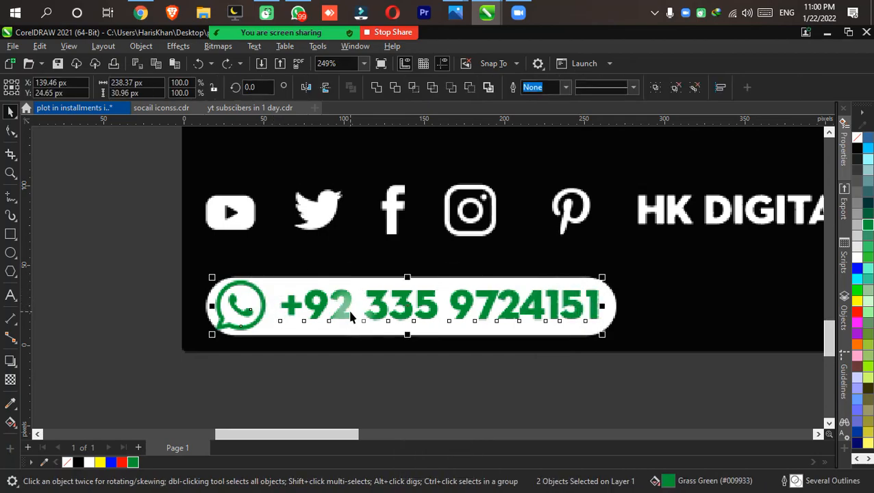
key(ctrl+g)
scroll(534, 294, down, 2)
click(526, 353)
click(541, 309)
scroll(577, 299, up, 2)
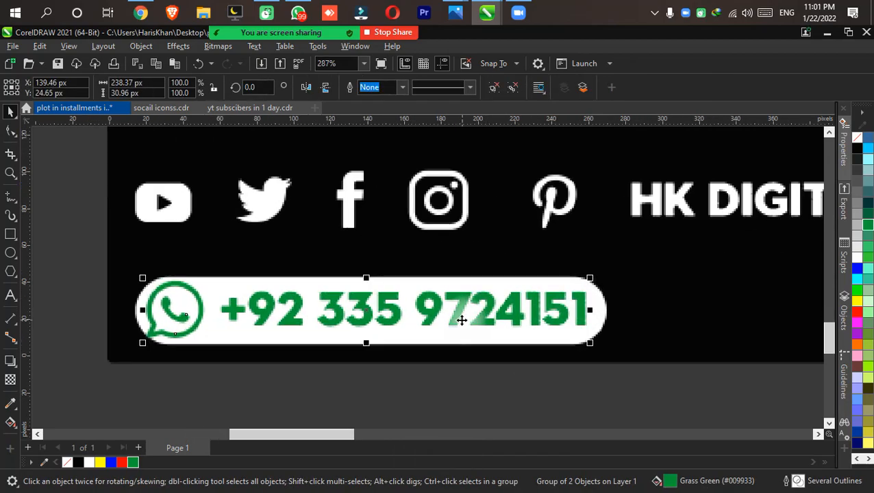
- Try shrinking the grouped WhatsApp icon and phone number to about 211 by 27 px and undo the resize
scroll(462, 319, up, 1)
drag(521, 306, 620, 283)
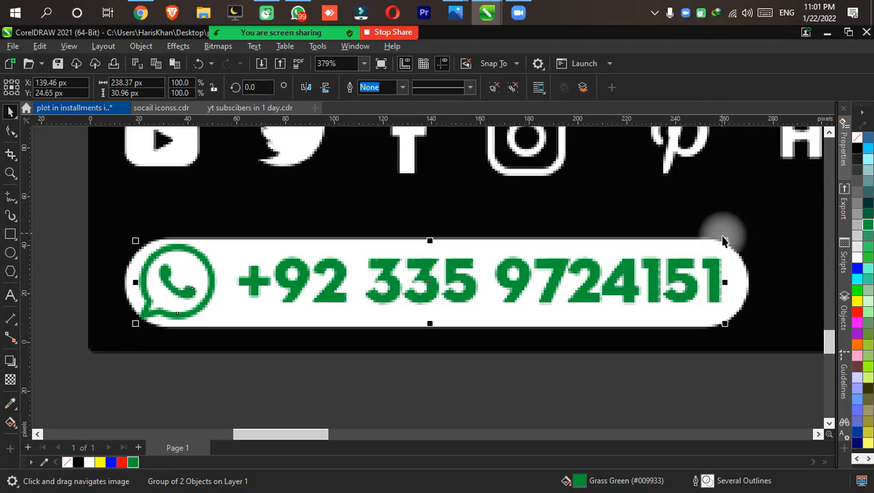
drag(724, 240, 656, 249)
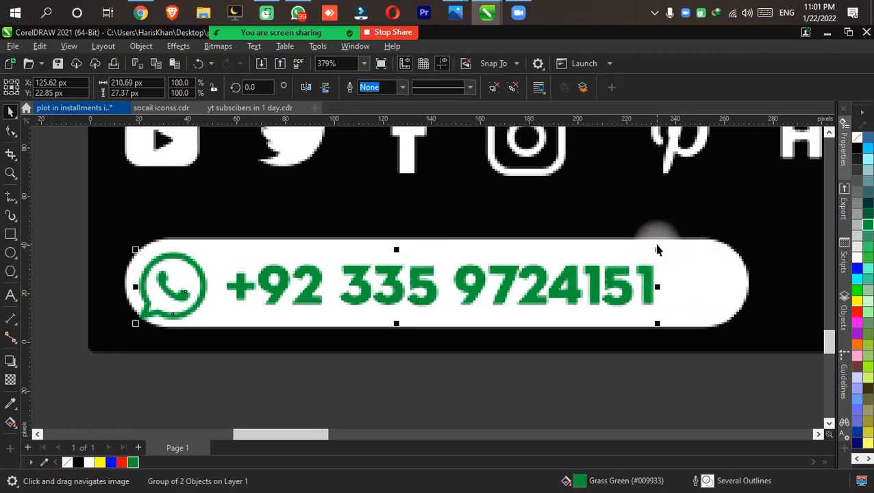
key(ctrl+z)
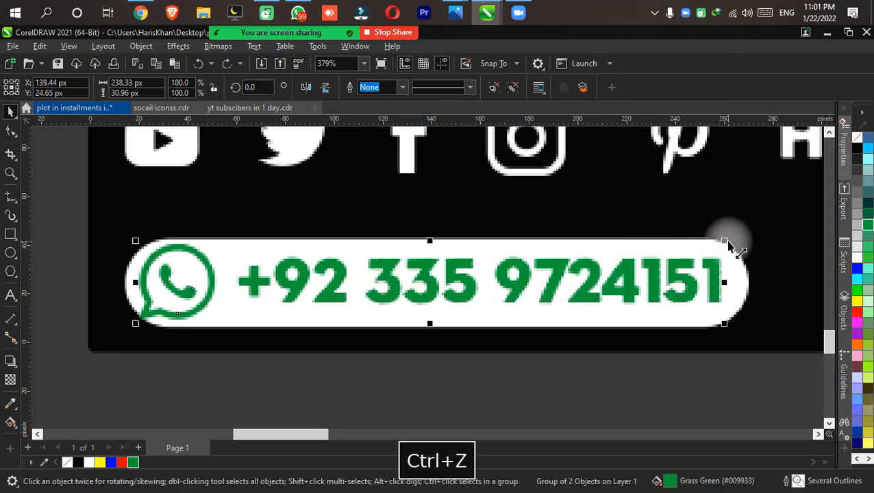
- Shrink the WhatsApp icon and number group and centre it inside the rounded white rectangle, then deselect it
drag(726, 244, 682, 250)
scroll(487, 343, down, 2)
scroll(488, 343, down, 2)
click(490, 361)
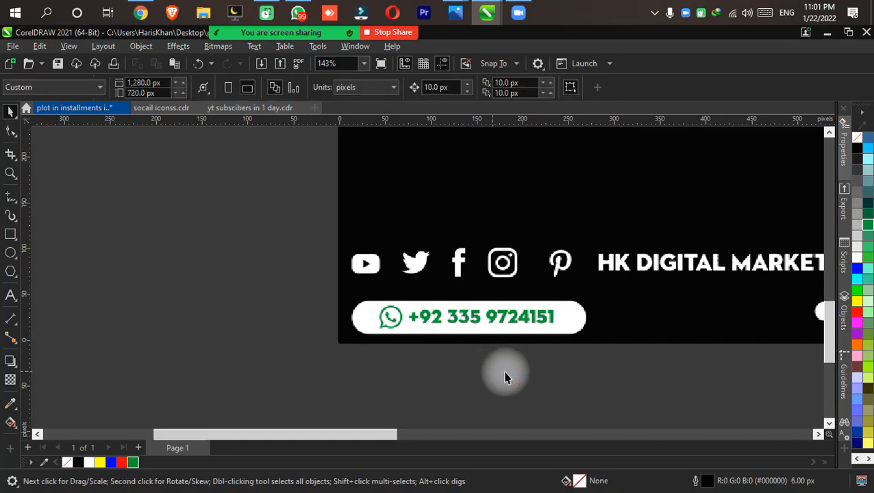
- Delete the leftover blue phone number and the old social icon strip with HKDM.COM.PK at the poster's lower edge
scroll(571, 393, down, 3)
scroll(462, 396, down, 2)
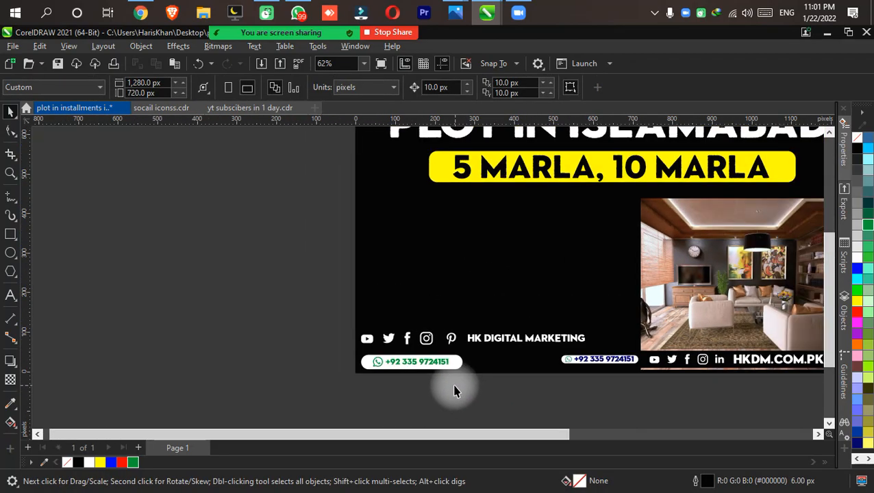
key(F4)
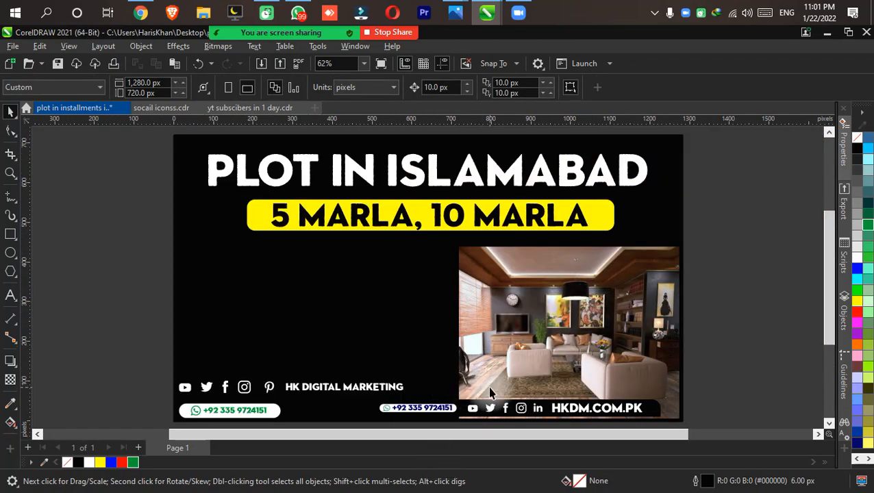
scroll(253, 415, up, 1)
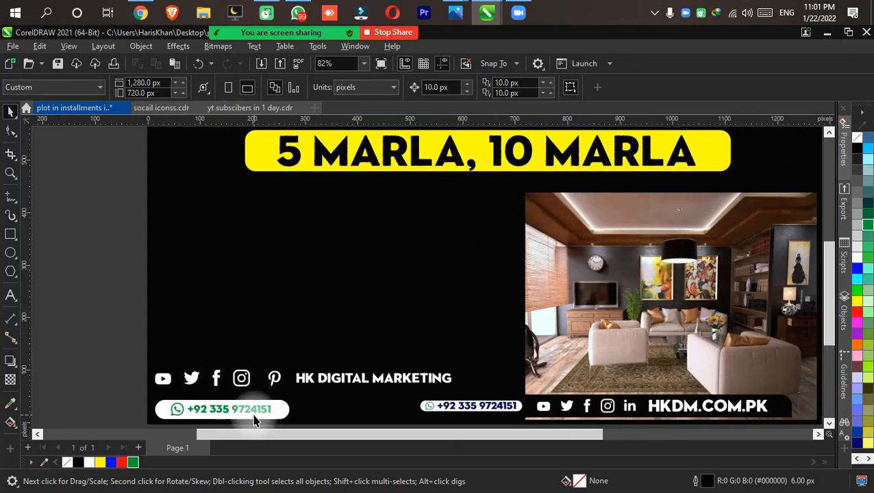
scroll(357, 428, down, 1)
drag(556, 424, 537, 368)
click(537, 350)
key(Delete)
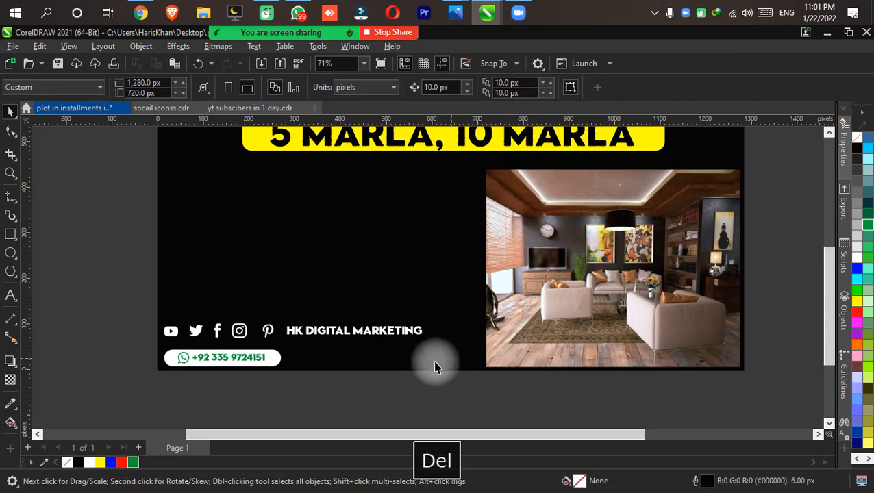
- Duplicate the HK DIGITAL MARKETING text below the original, change the copy to HKDM.COM.PK, and save the document
scroll(363, 334, up, 2)
drag(362, 333, 388, 367)
double_click(388, 367)
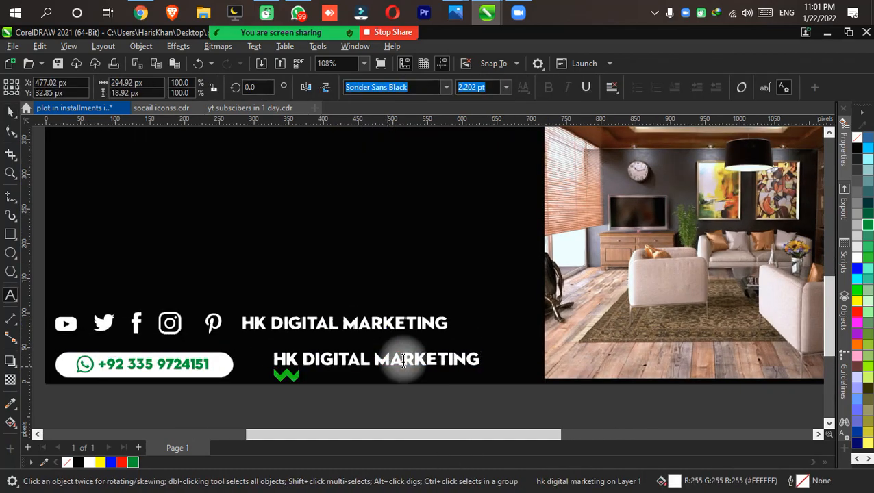
key(ctrl+a)
text(H)
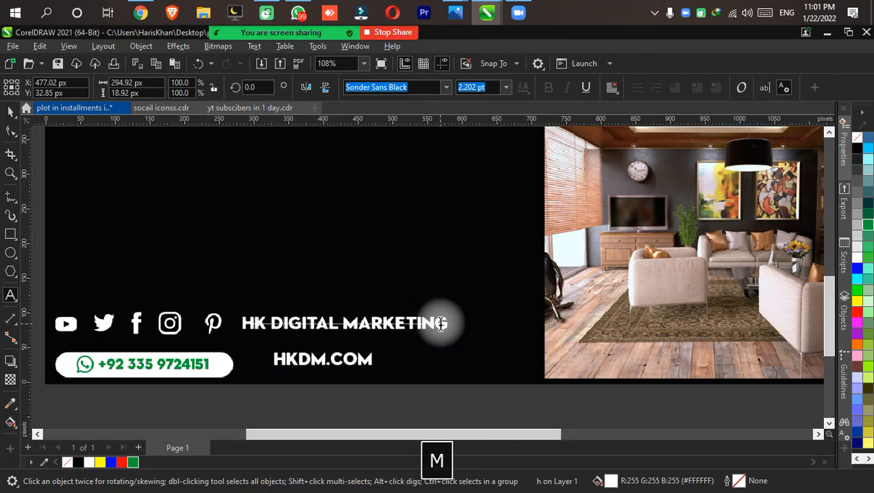
key(ctrl+s)
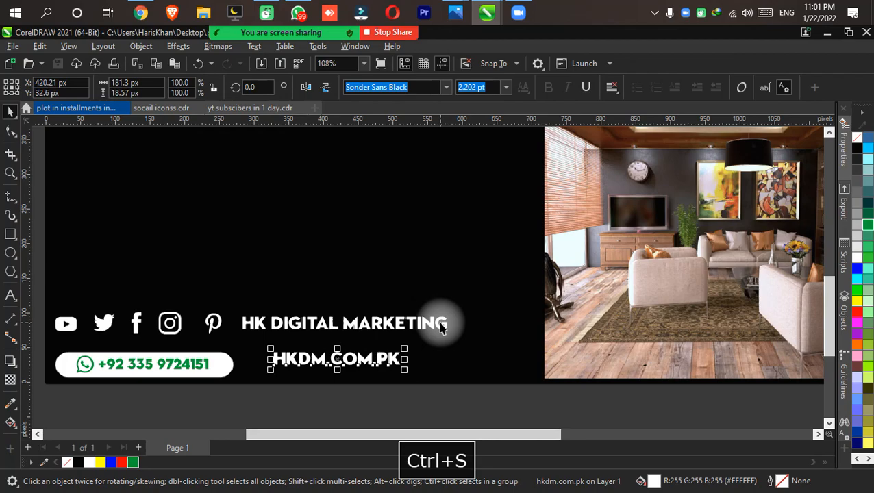
- Move the HKDM.COM.PK text to about X 423 px, Y 25 px, level with the phone number and beneath the brand name
scroll(315, 373, up, 3)
drag(331, 365, 390, 312)
scroll(425, 357, down, 4)
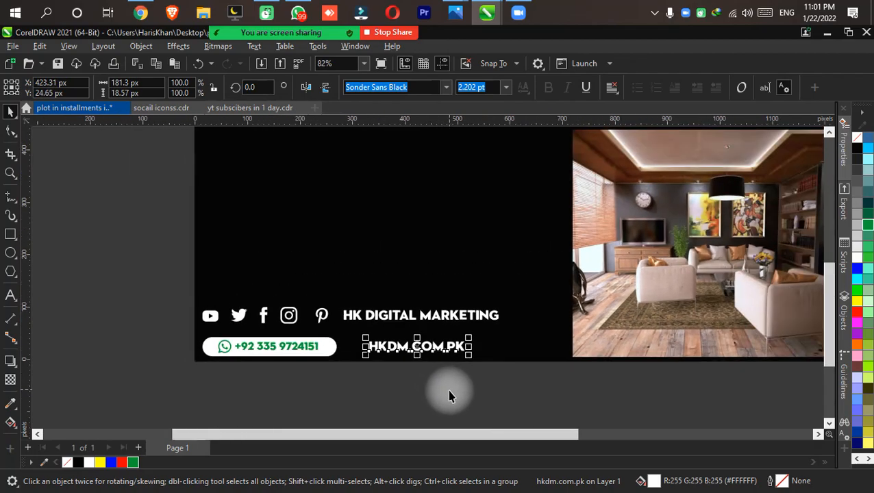
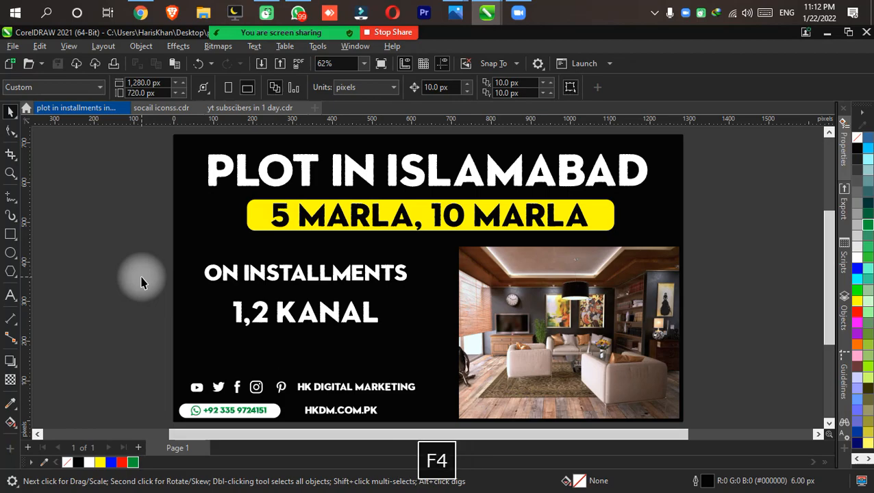
- Save the finished Plot in Islamabad poster document
key(ctrl+s)
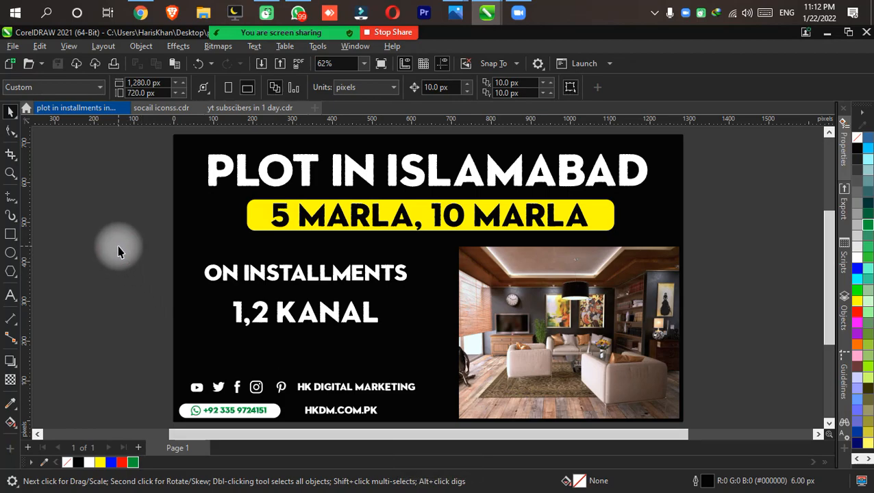
key(ctrl+s)
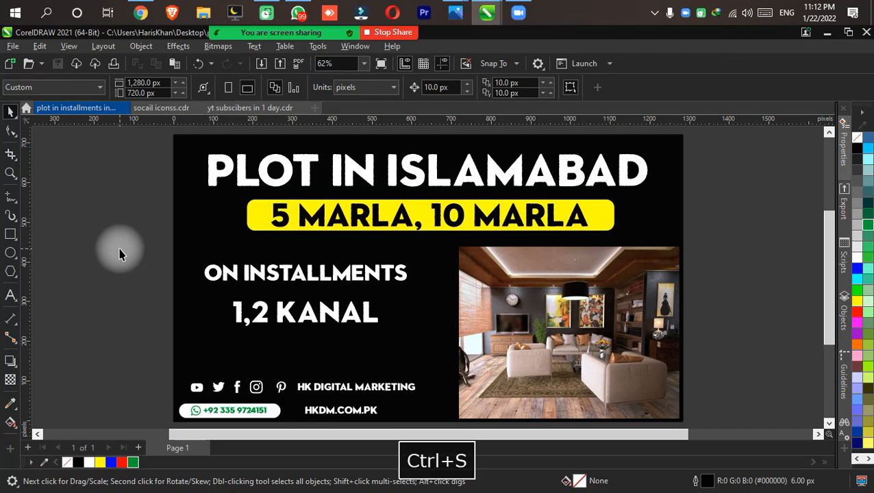
click(11, 272)
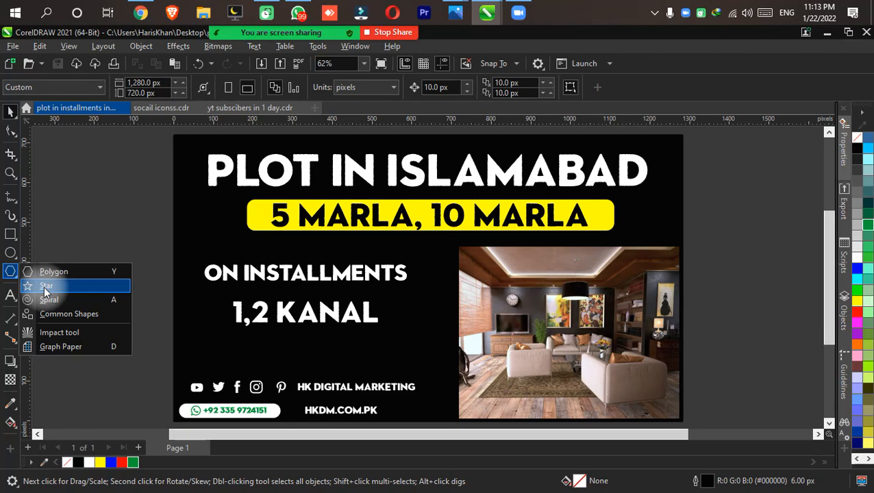
click(45, 288)
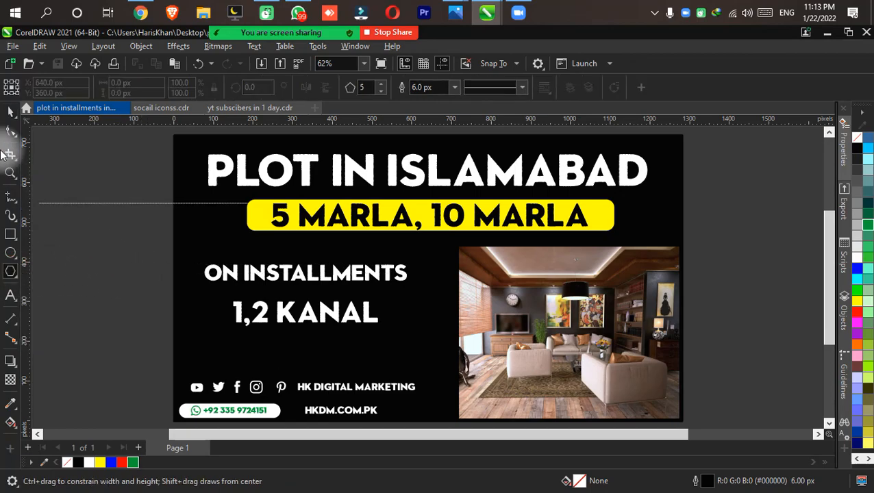
click(11, 111)
key(ctrl+s)
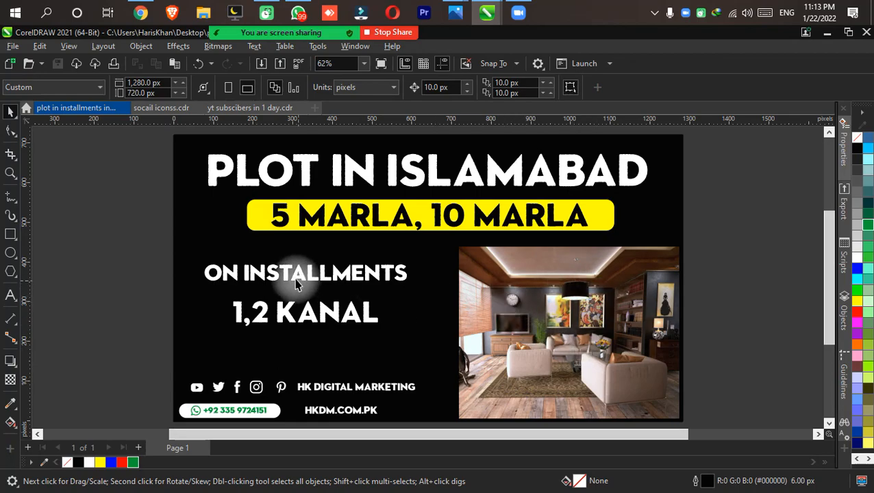
- Launch Adobe Illustrator 2022
click(15, 12)
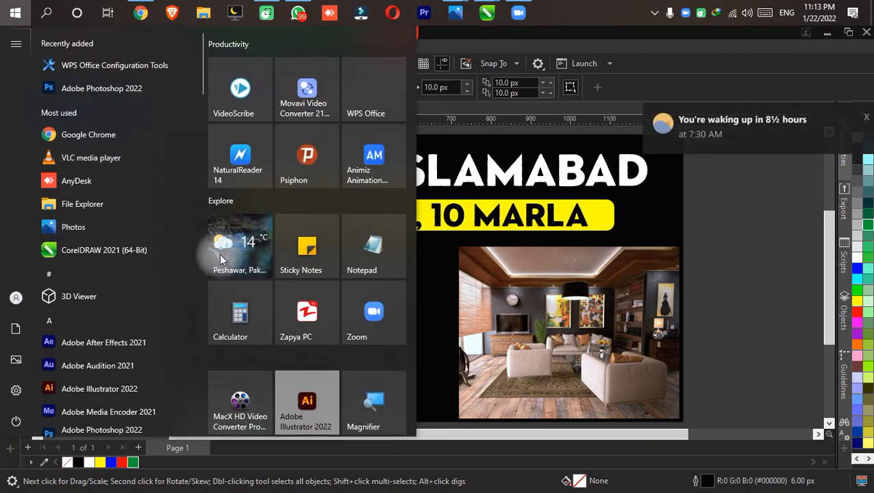
scroll(309, 301, down, 3)
click(302, 245)
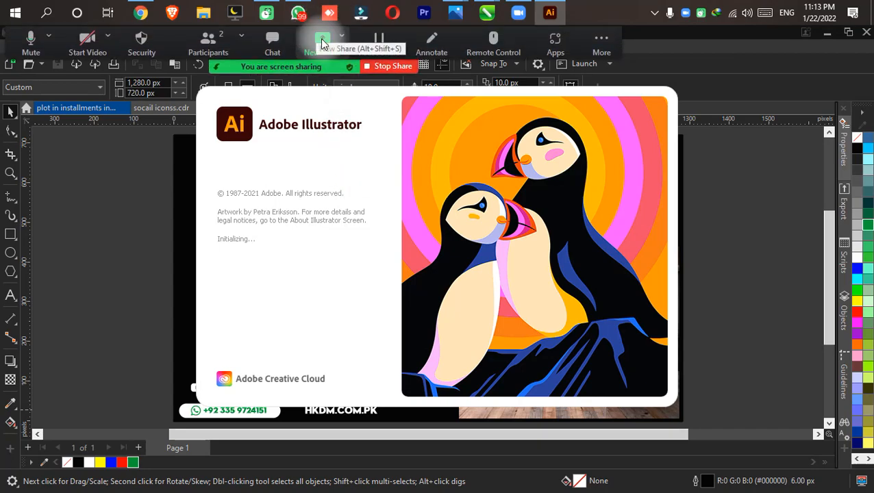
click(322, 30)
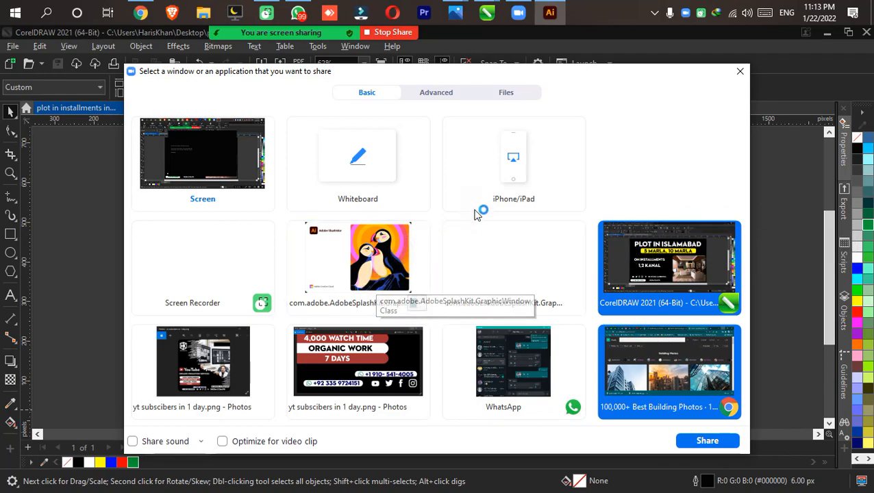
key(Escape)
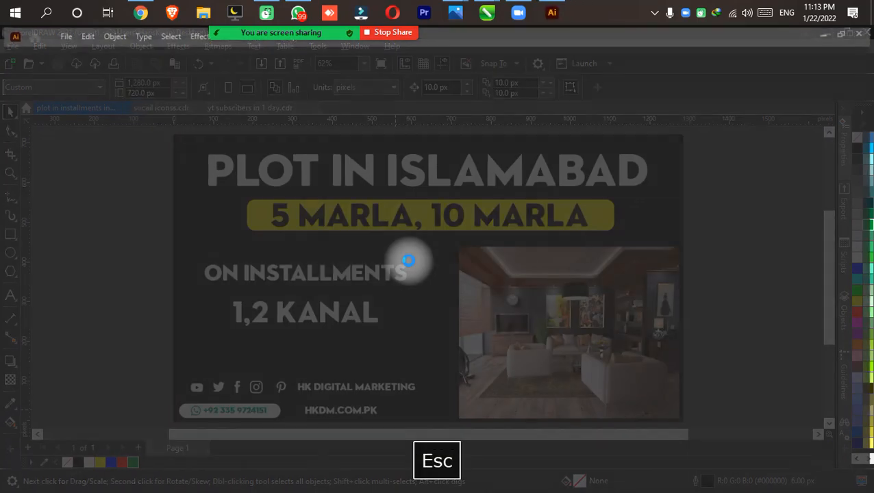
- Dismiss the missing fonts notice and skip automatic font activation, setting that message not to show again
click(507, 295)
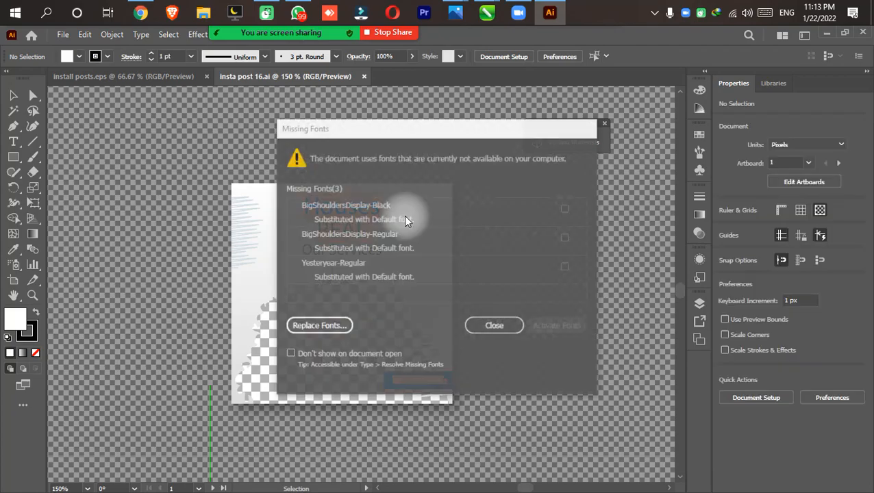
click(479, 326)
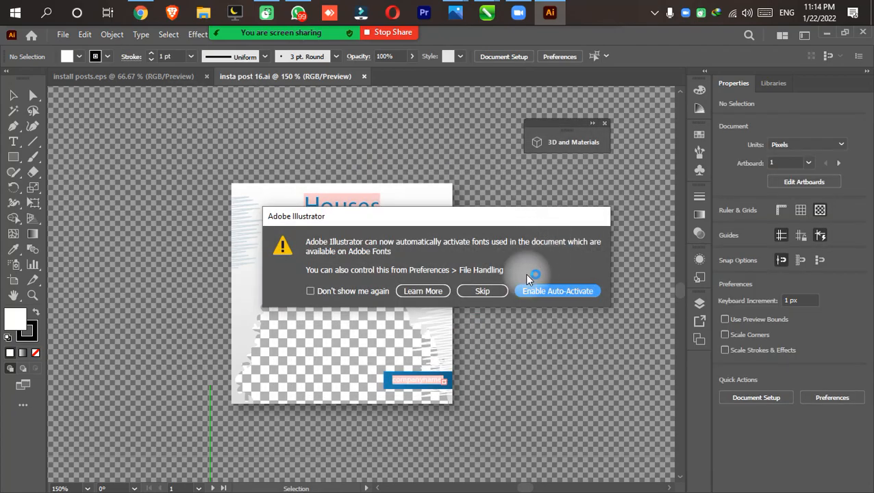
click(370, 292)
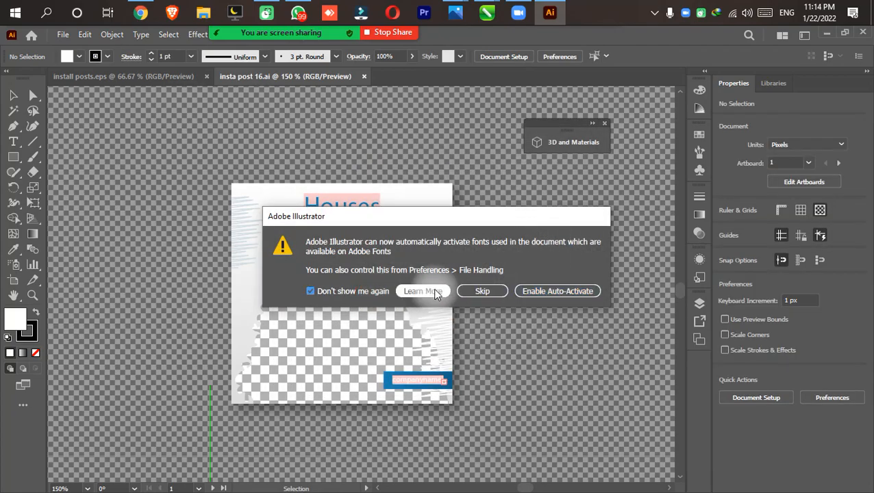
click(481, 300)
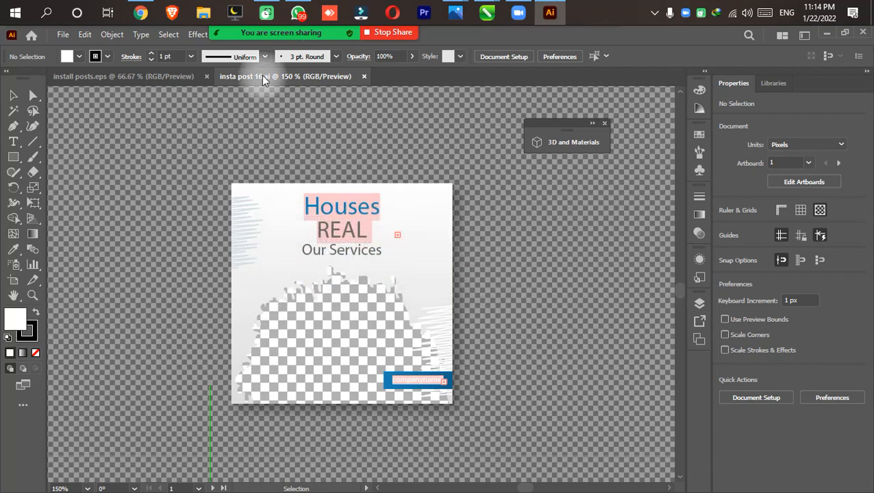
- Close insta post 16.ai and install posts.eps, setting the missing fonts notice not to show on document open
click(362, 77)
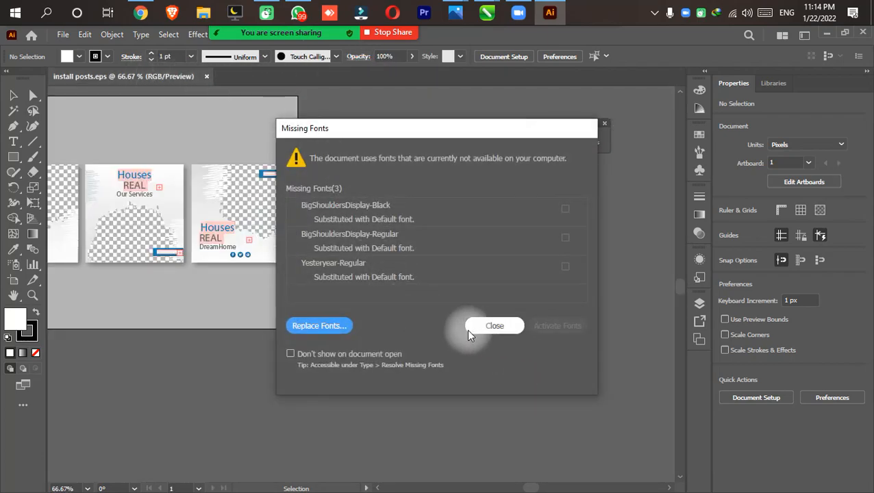
click(383, 356)
click(494, 326)
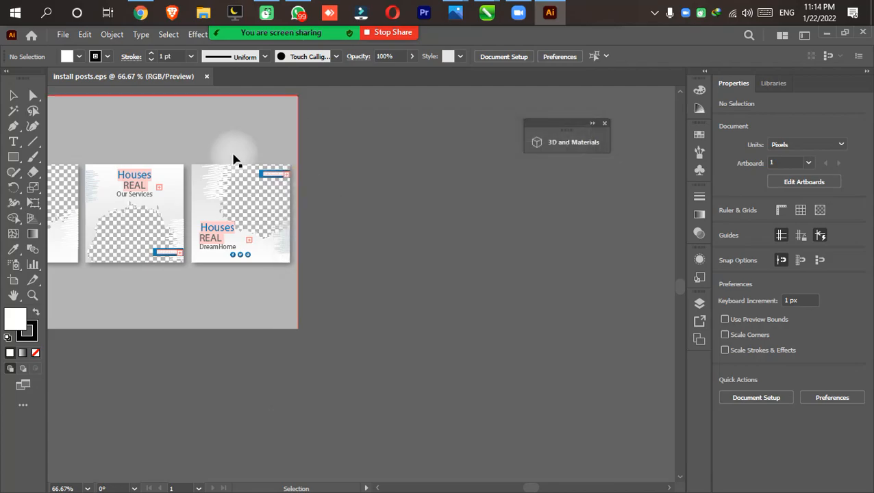
click(206, 77)
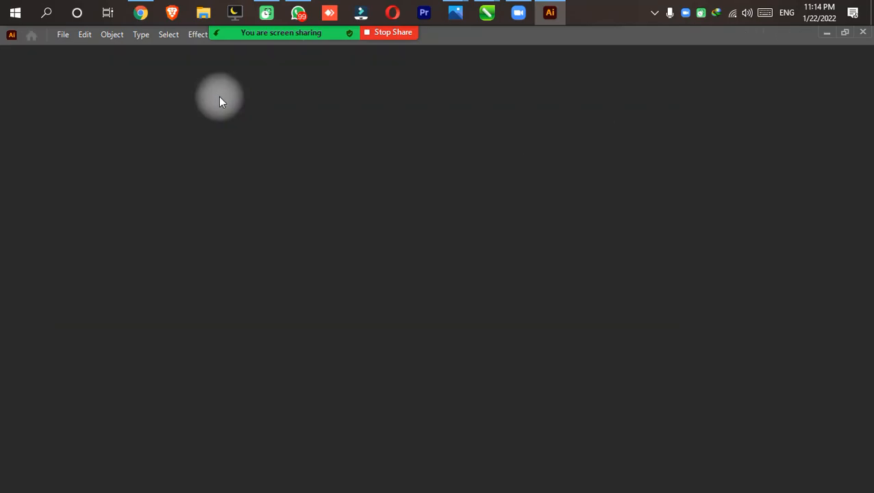
- Start a new Zoom share that includes the Illustrator window, and switch back to Illustrator
mouse_move(281, 32)
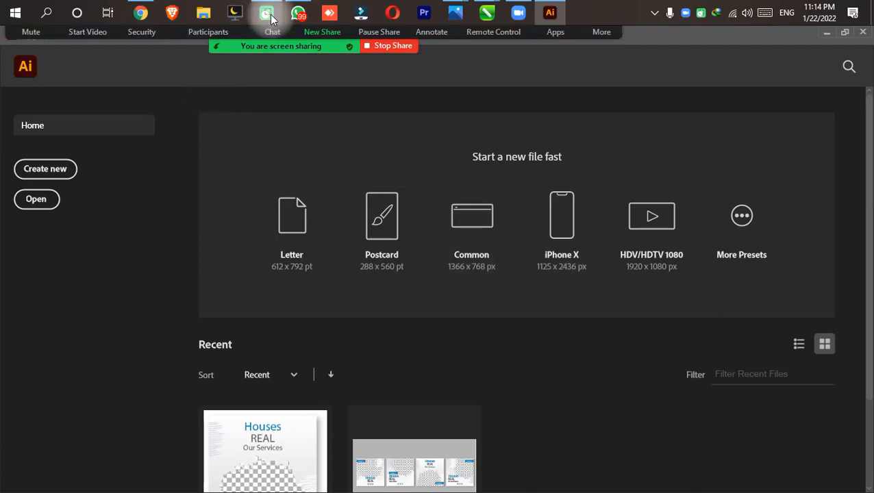
click(321, 40)
ctrl+click(371, 287)
click(699, 439)
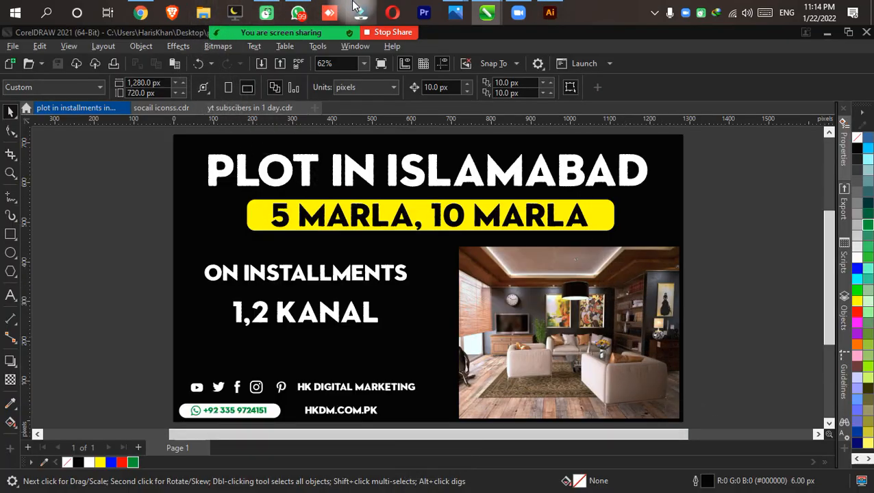
click(547, 10)
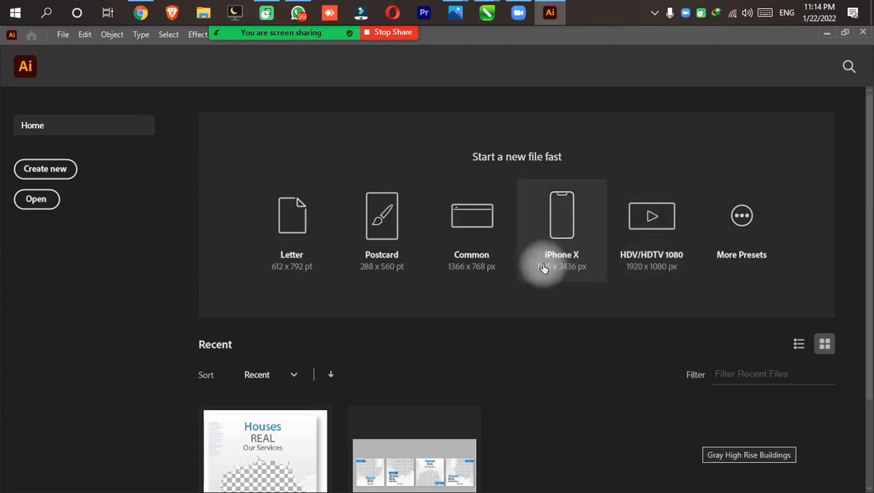
- Create an HDV/HDTV 1080 document of 1920 x 1080 px and draw a white rectangle about 280 by 260 px in its upper-left area
click(643, 223)
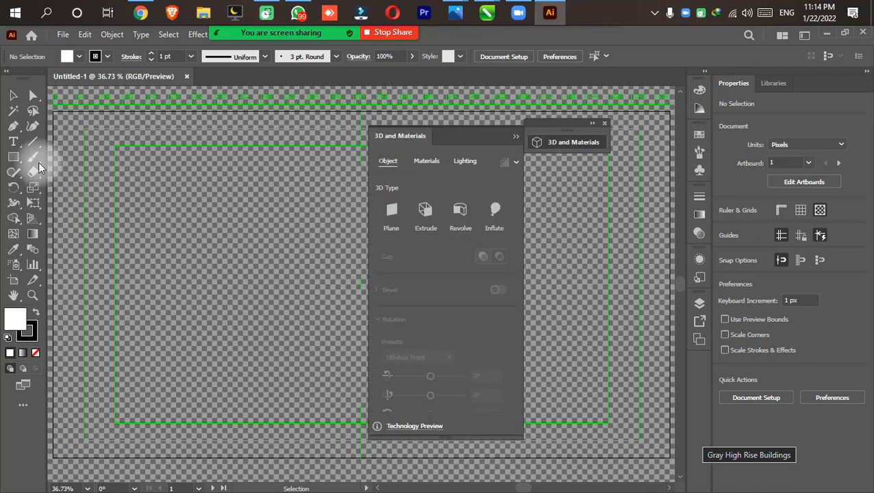
click(14, 158)
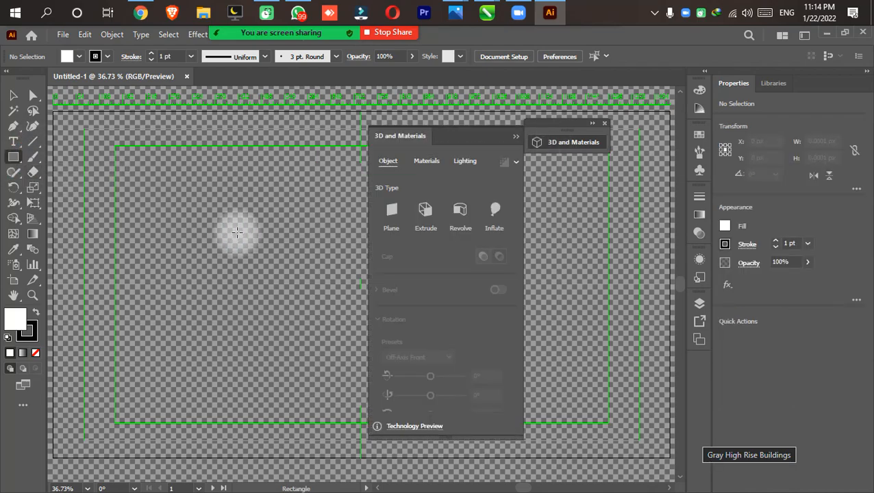
drag(192, 197, 282, 279)
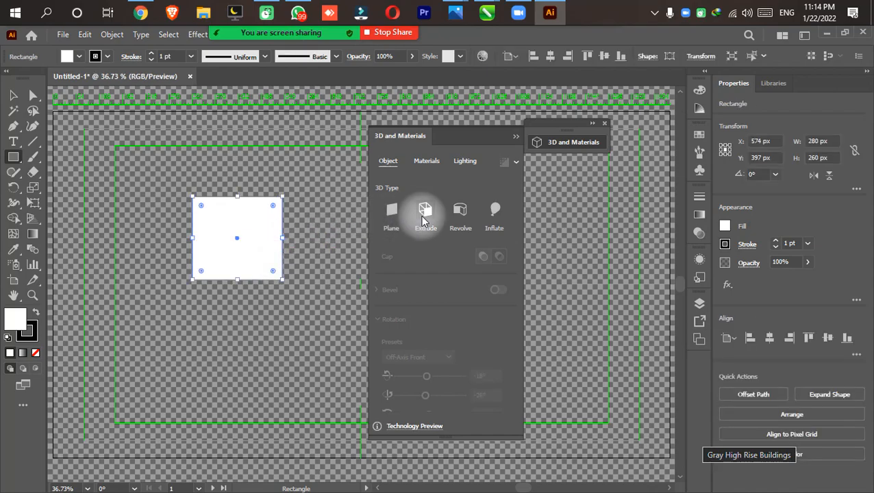
- Extrude the white rectangle in 3D, enlarge it to about 444 by 564 px, and set the depth to 195 px
click(421, 216)
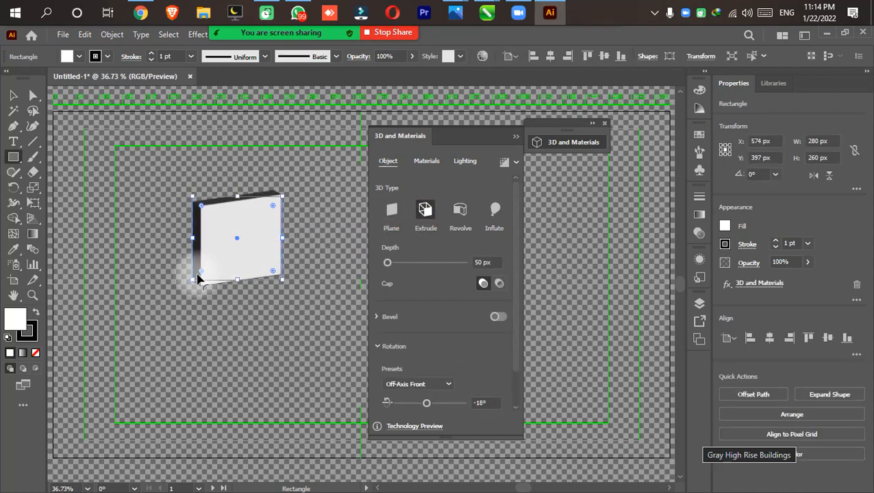
drag(194, 283, 142, 378)
mouse_move(388, 263)
mouse_down()
mouse_move(422, 267)
mouse_move(404, 273)
mouse_move(387, 261)
mouse_move(399, 265)
mouse_move(394, 257)
mouse_up()
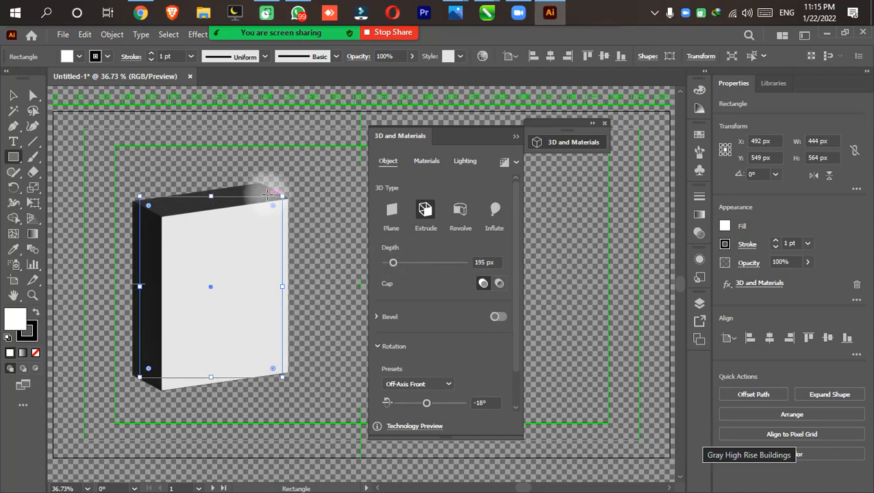
- Round all four corners of the extruded box and move it to about X 574 px, Y 559 px
drag(277, 202, 233, 194)
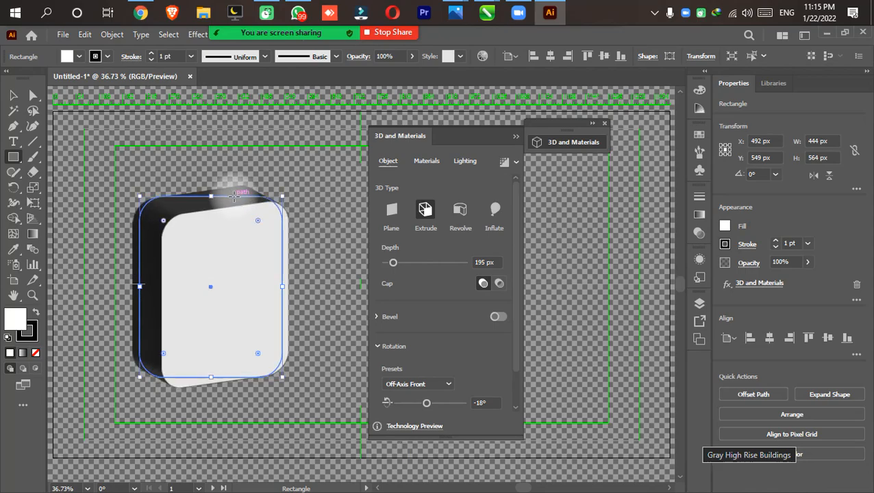
scroll(234, 196, down, 1)
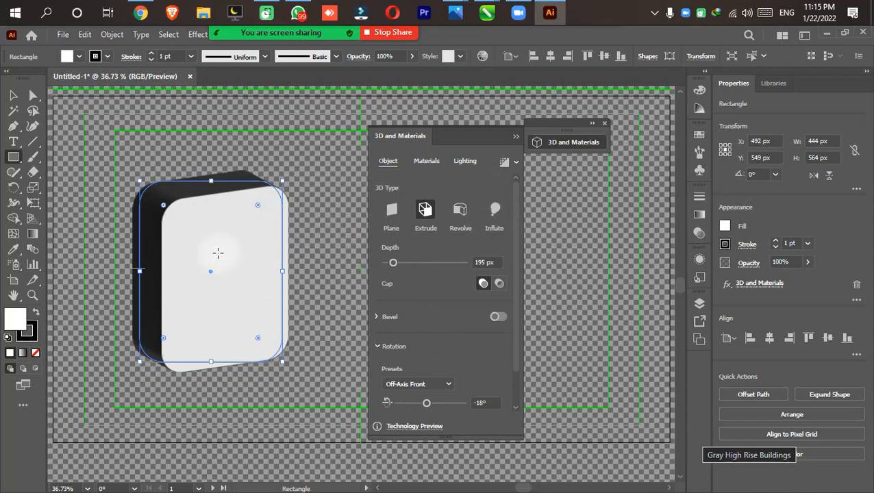
drag(212, 274, 205, 266)
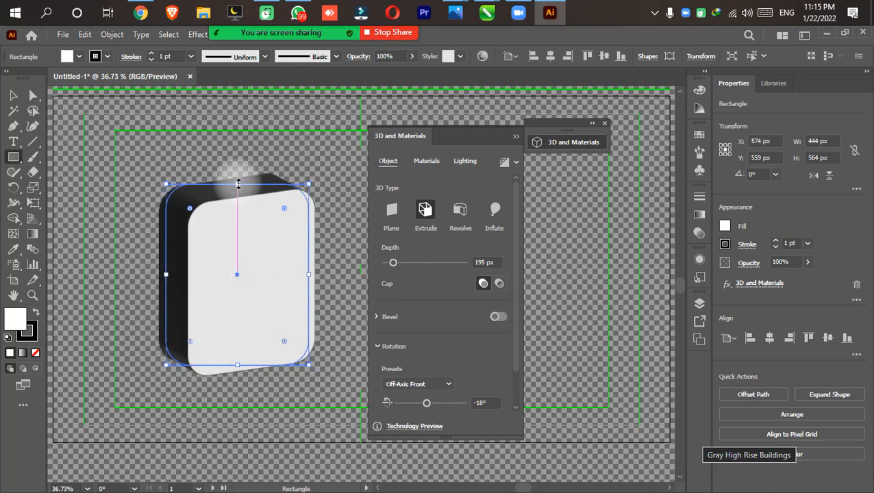
- Undo the stray line drawn on the box and set the box's X-axis rotation to 16°
drag(263, 274, 278, 274)
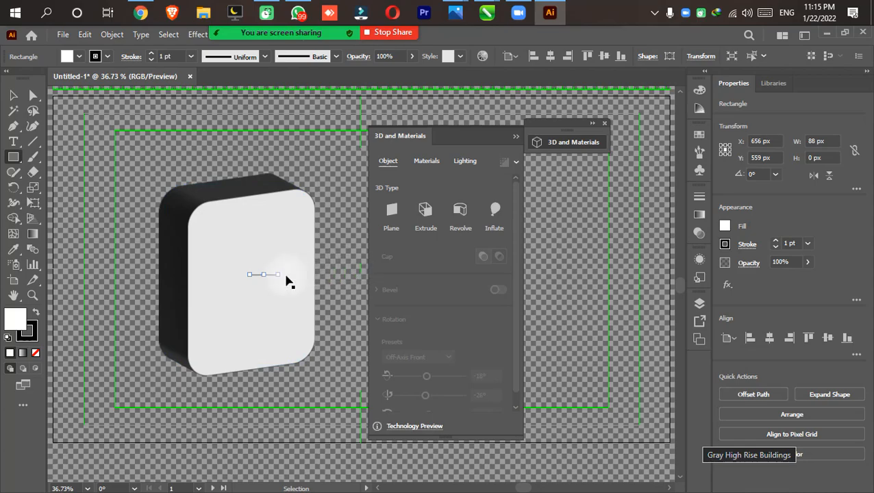
key(ctrl+z)
mouse_move(434, 408)
mouse_down()
mouse_move(402, 405)
mouse_move(398, 392)
mouse_move(414, 400)
mouse_move(404, 380)
mouse_move(382, 399)
mouse_move(434, 403)
mouse_move(398, 410)
mouse_move(434, 404)
mouse_up()
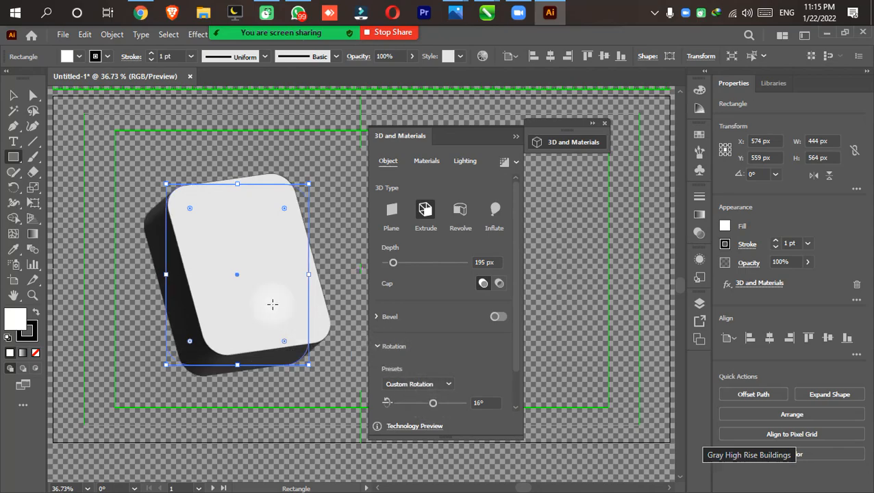
- Collapse the 3D and Materials settings and fine-tune the rounding of the box's corners
click(11, 96)
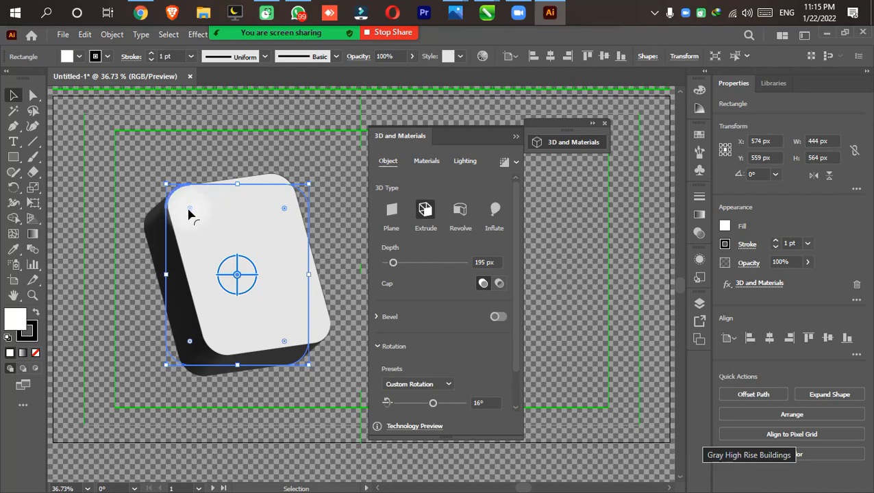
mouse_move(190, 212)
mouse_down()
mouse_move(201, 224)
mouse_move(182, 193)
mouse_move(186, 200)
mouse_up()
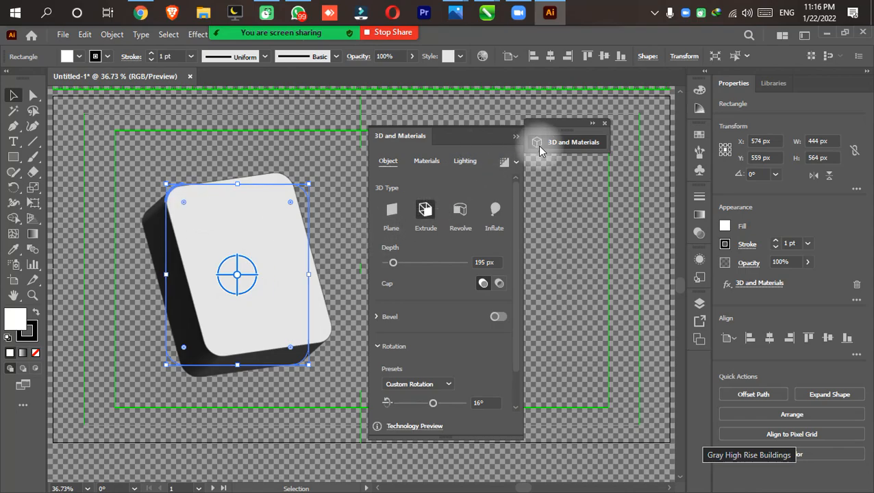
click(515, 137)
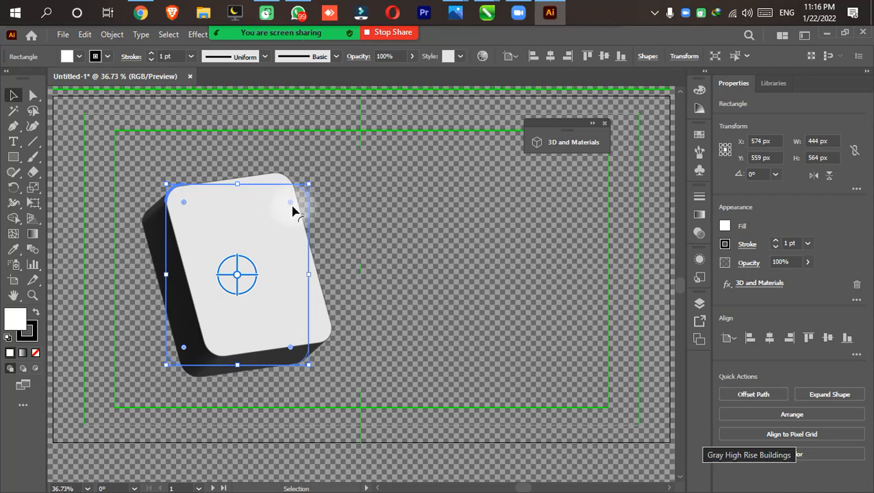
drag(290, 207, 254, 202)
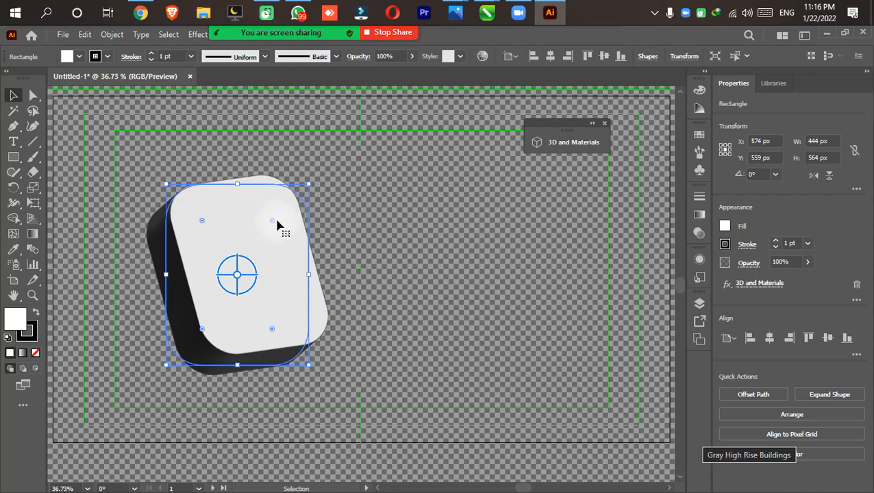
drag(274, 222, 220, 147)
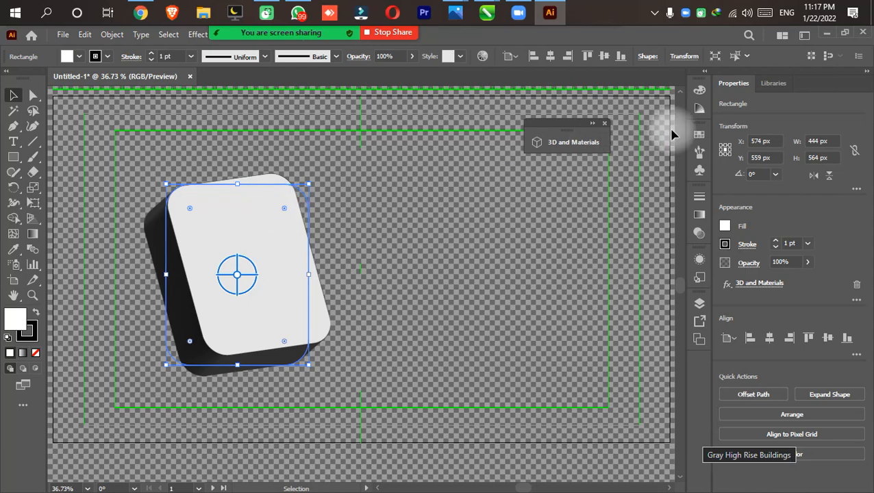
- Close yt subscibers in 1 day.cdr, switch to the plot in installments poster in CorelDRAW, and save it
mouse_move(492, 8)
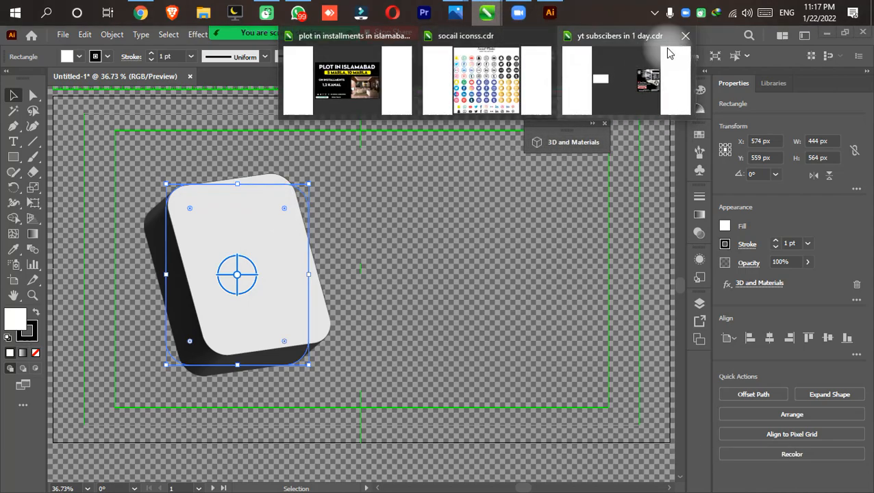
click(685, 36)
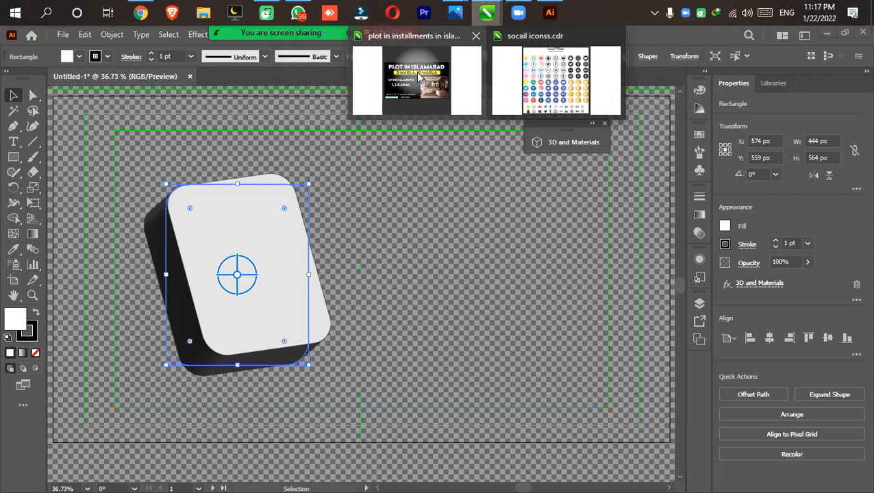
click(380, 65)
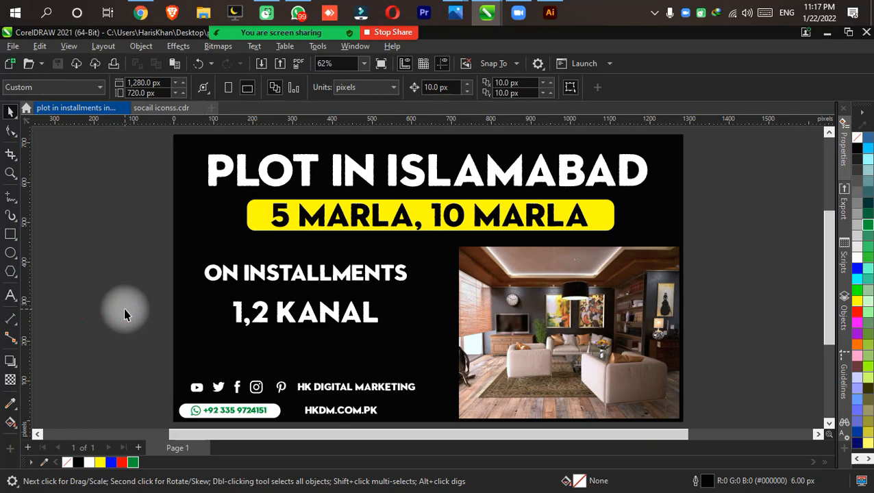
key(ctrl+s)
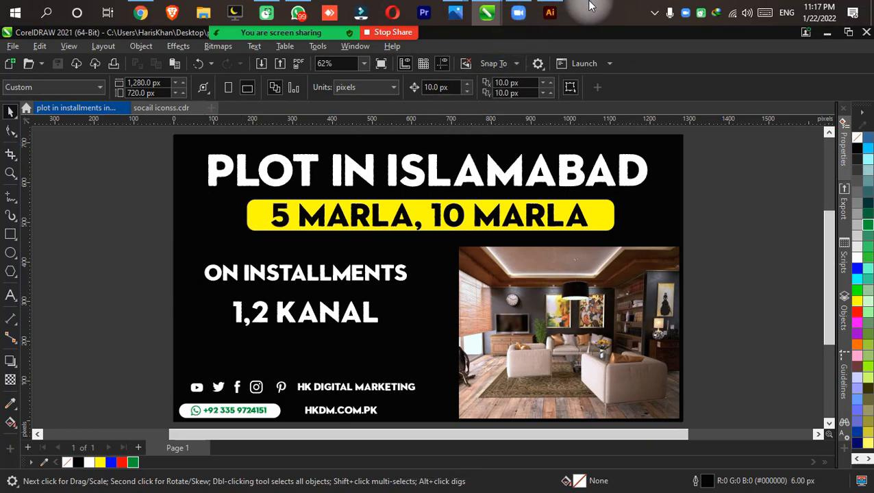
- Minimize Illustrator and export the poster as a 24-bit PNG named plot in installments in islamabad, 1286 x 727 px
click(551, 11)
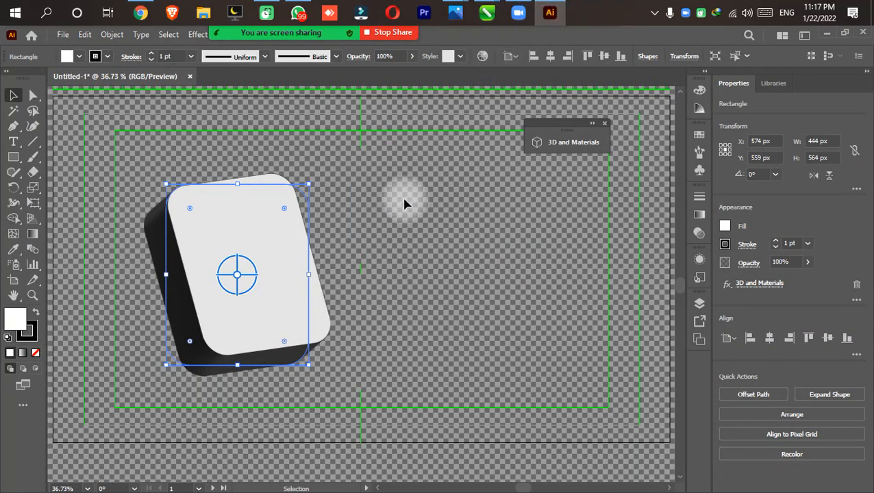
click(826, 33)
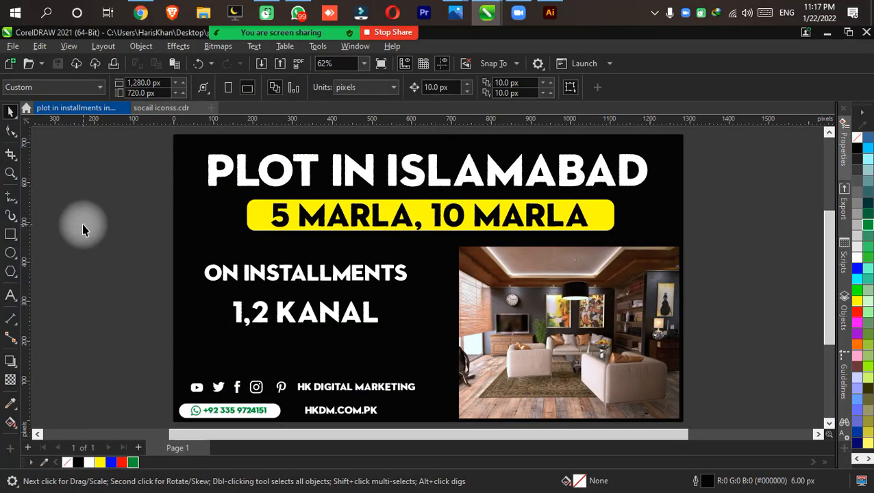
scroll(120, 217, down, 2)
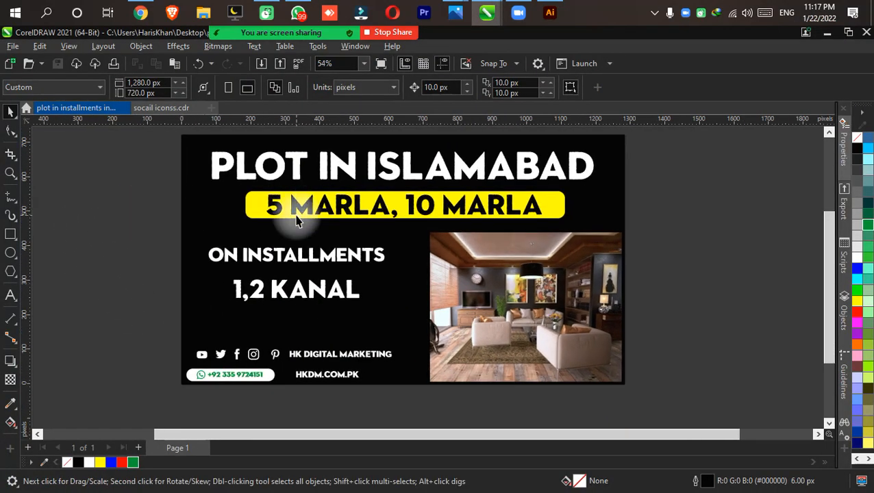
drag(316, 215, 329, 224)
scroll(323, 228, up, 1)
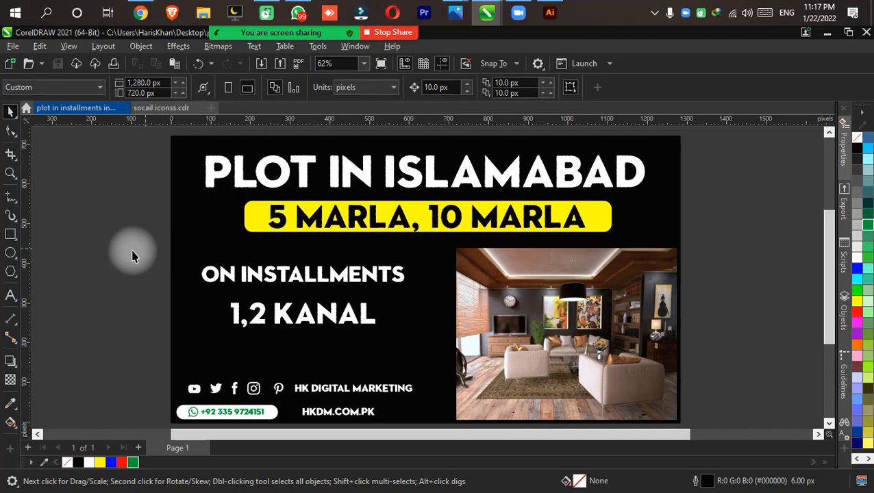
key(ctrl+e)
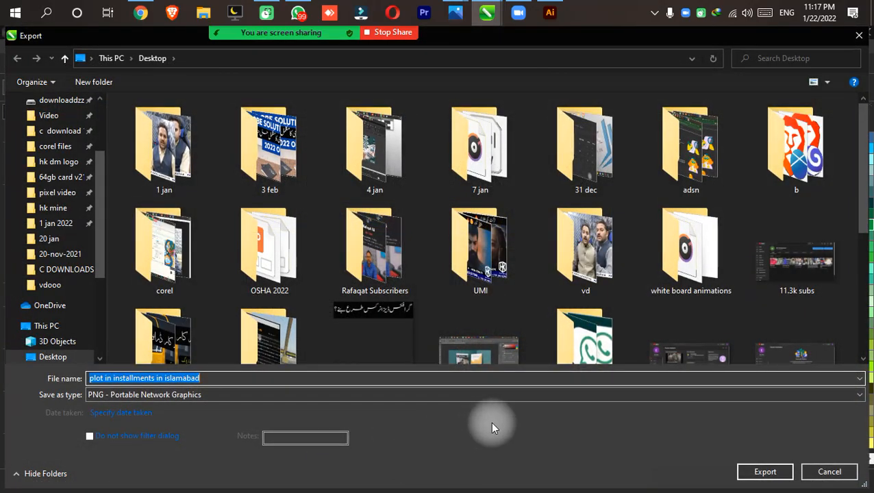
key(Return)
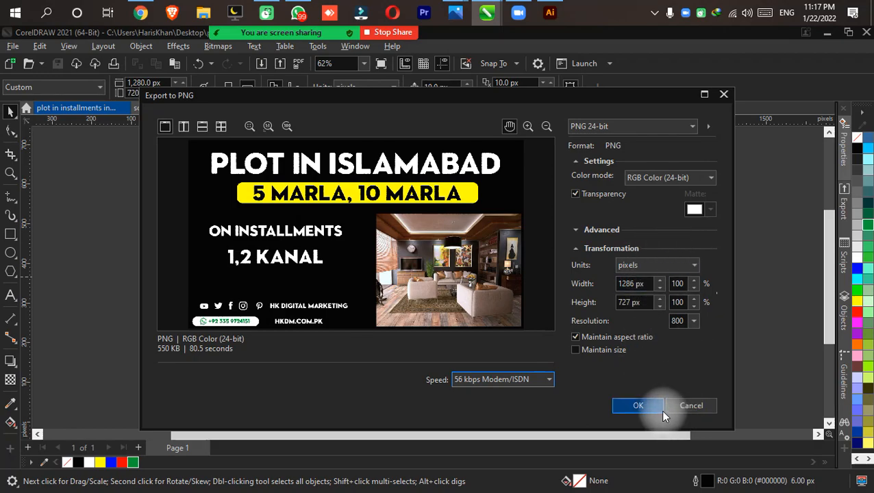
click(637, 406)
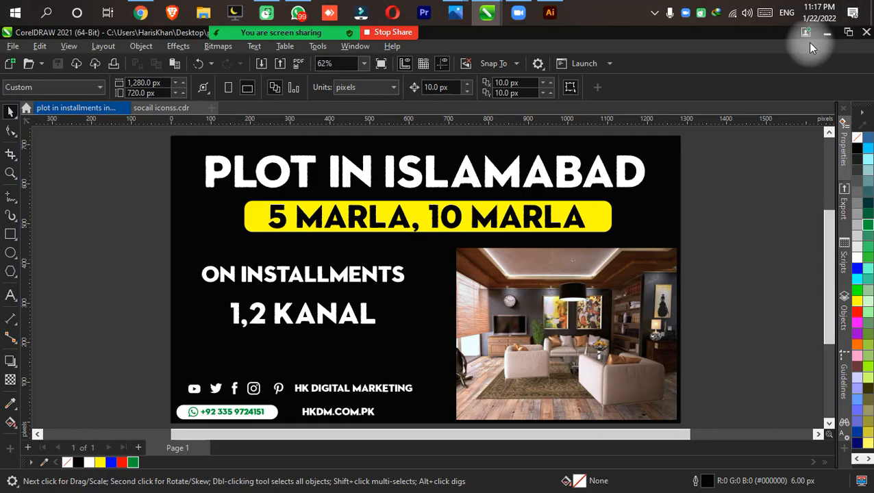
- Minimize the CorelDRAW and Chrome windows to reach the desktop
click(826, 32)
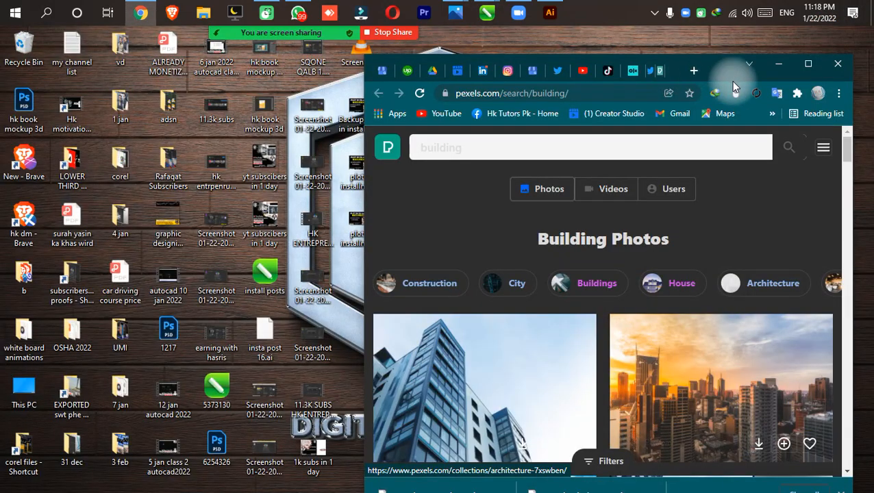
click(808, 64)
click(794, 35)
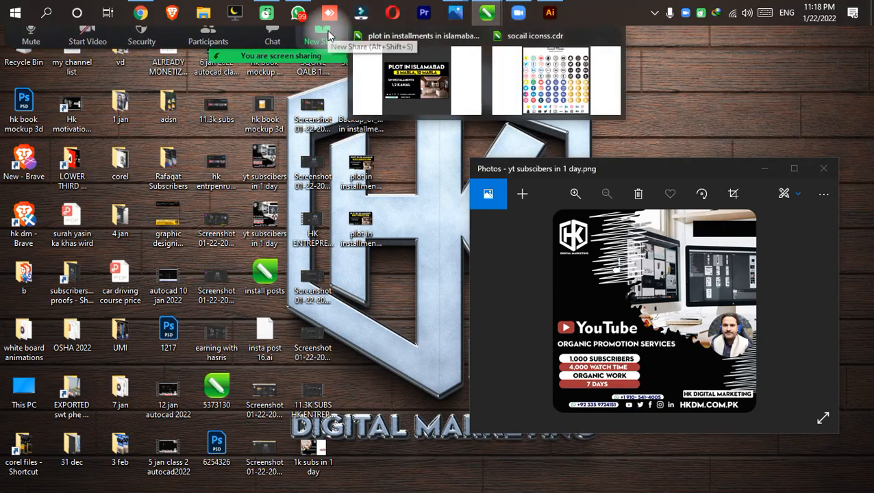
- Start a new Zoom share of the entire screen
click(306, 31)
click(212, 193)
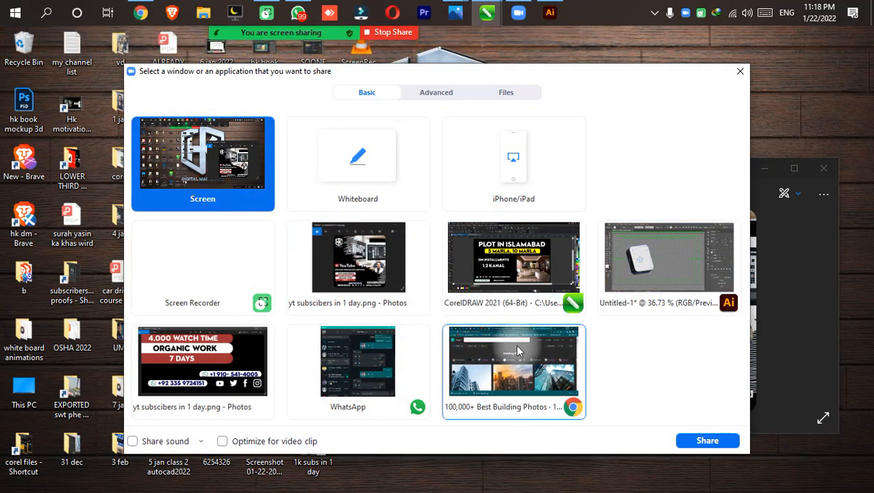
click(702, 438)
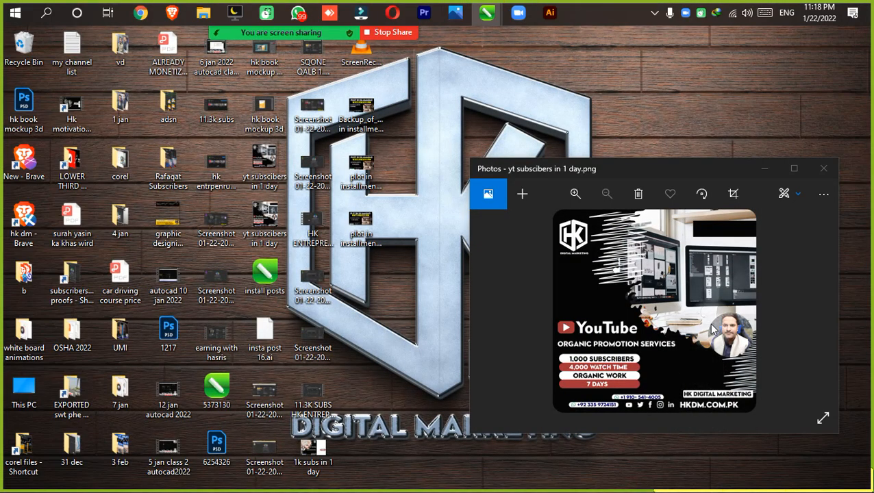
- Close the yt subscibers in 1 day.png preview, delete the poster's Backup_of file from the desktop, and refresh the desktop
click(818, 171)
click(361, 115)
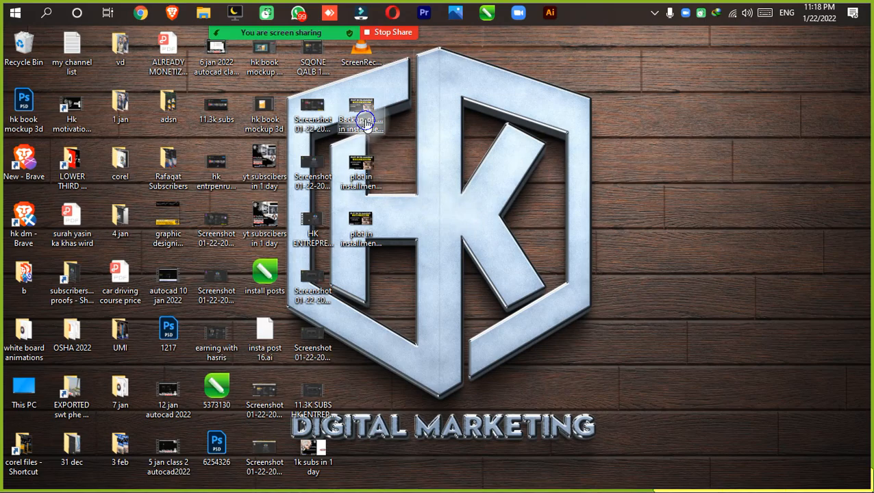
key(Delete)
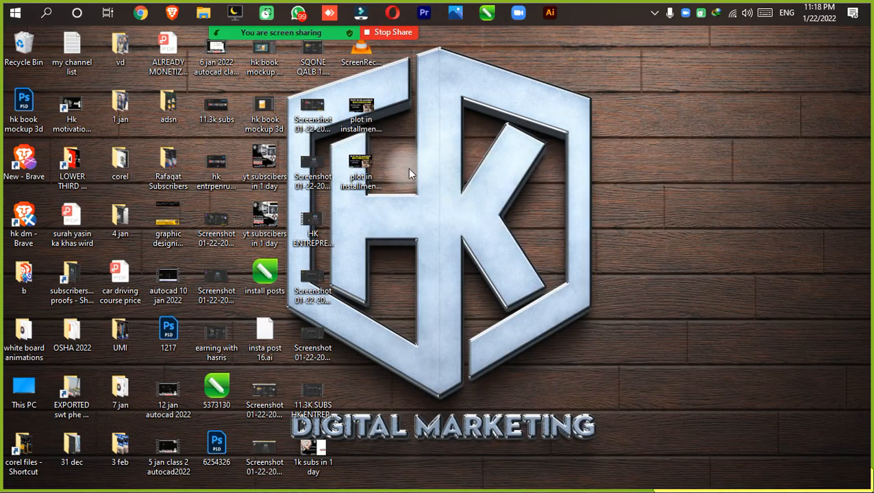
right_click(419, 179)
click(449, 216)
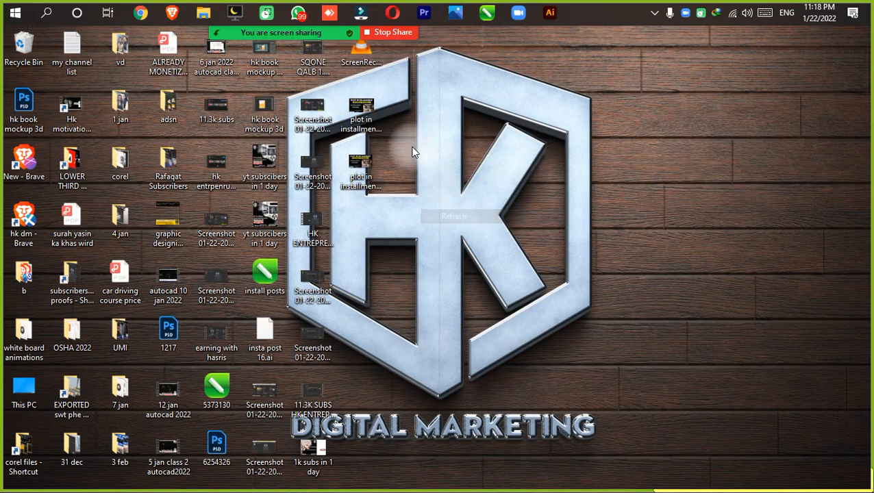
- Open the exported plot in installments in islamabad PNG from the desktop in Photos and view it maximized
click(371, 183)
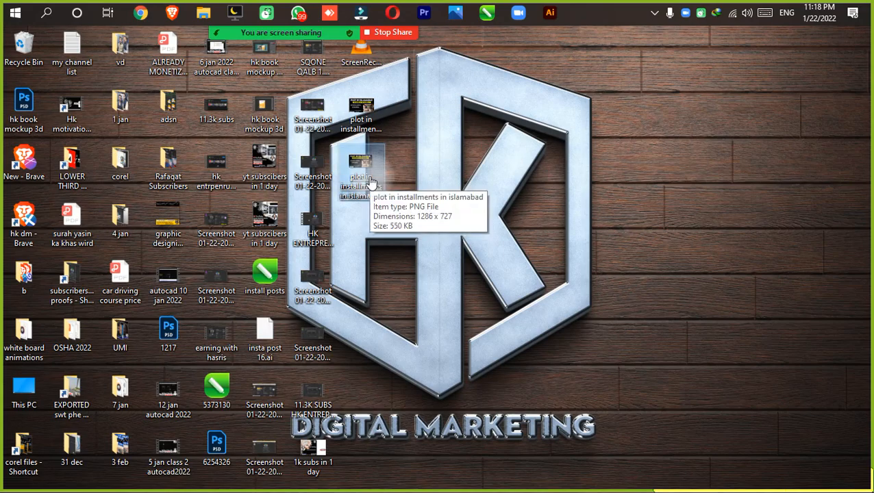
click(363, 125)
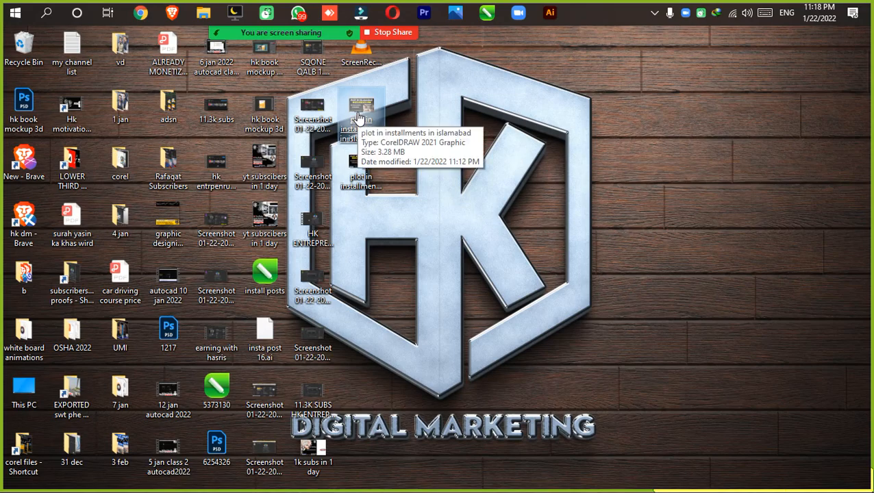
drag(357, 118, 378, 170)
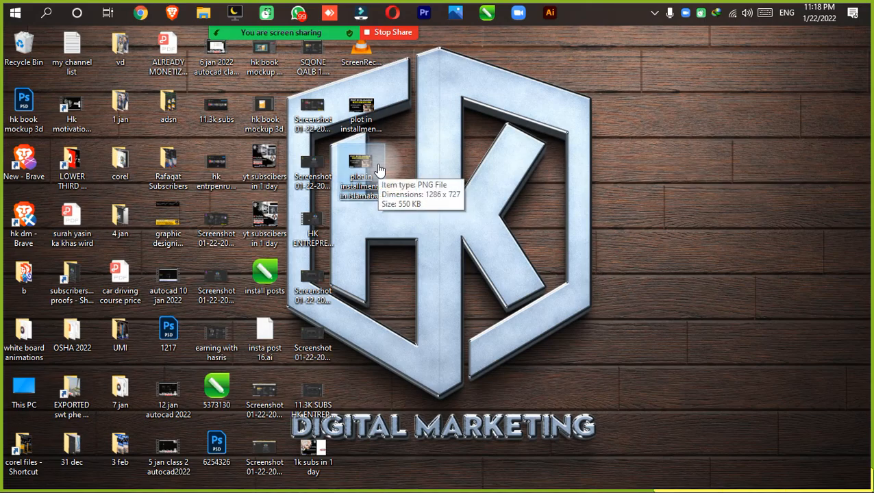
double_click(378, 170)
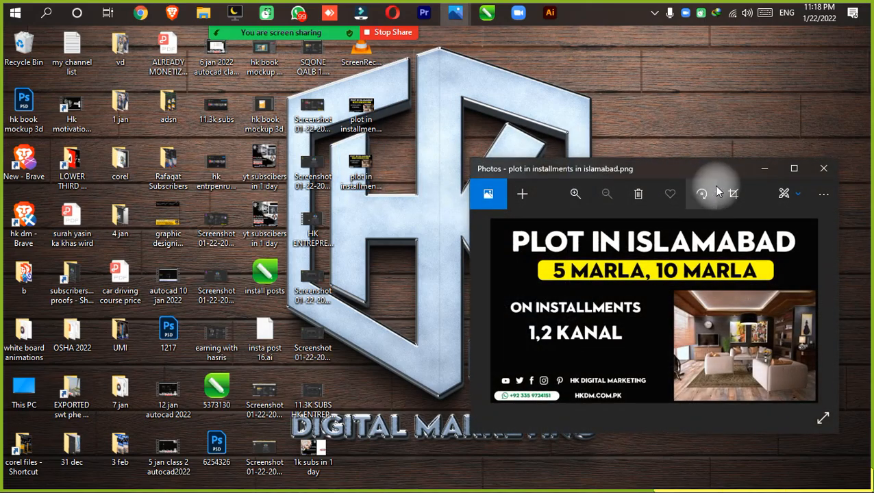
click(794, 169)
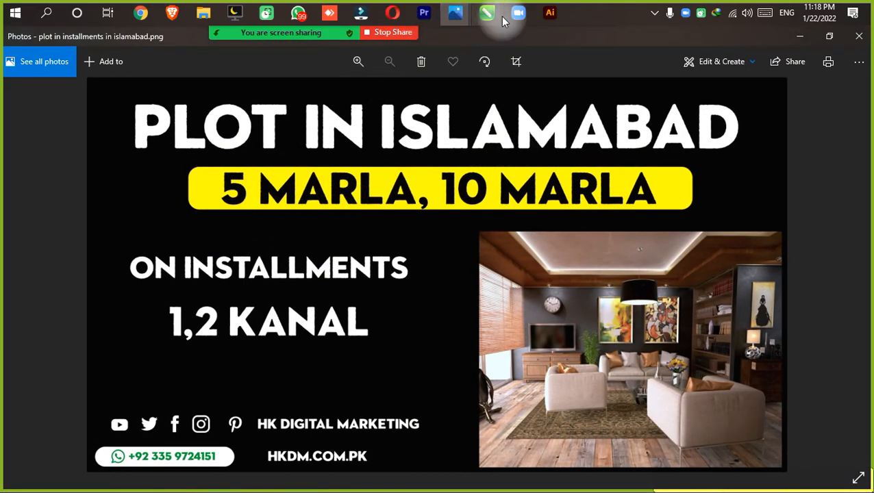
- Switch to CorelDRAW and export the poster to the Desktop as plot in installments in islamabad PNG, replacing the existing file
mouse_move(498, 14)
click(413, 83)
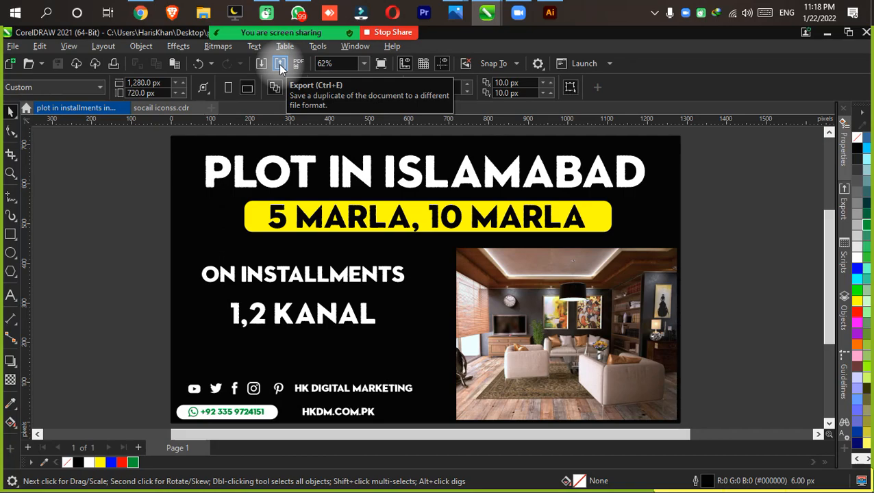
click(280, 65)
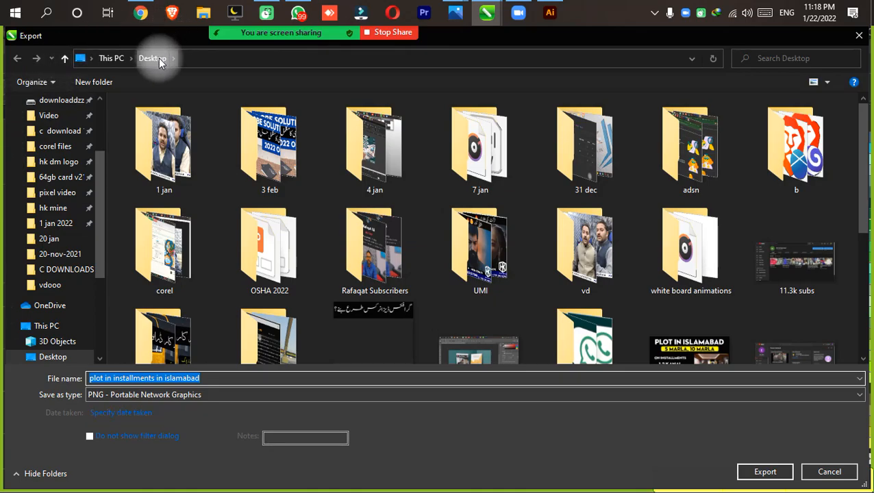
click(176, 378)
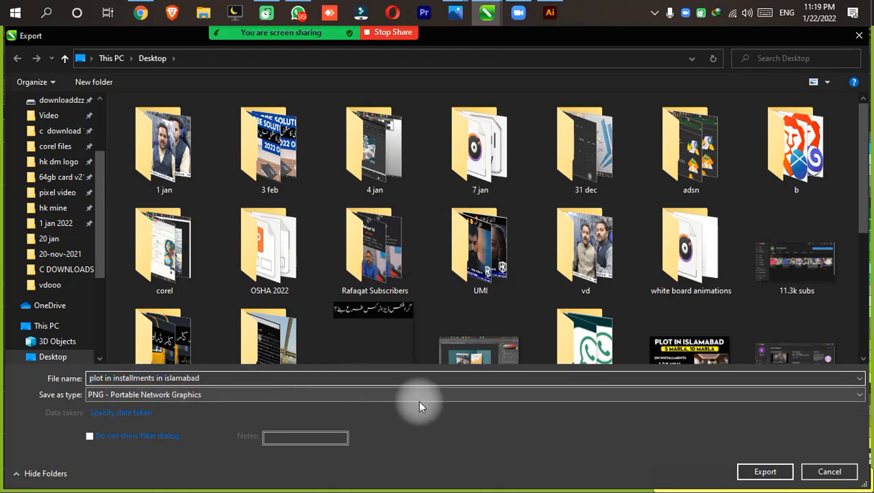
key(Return)
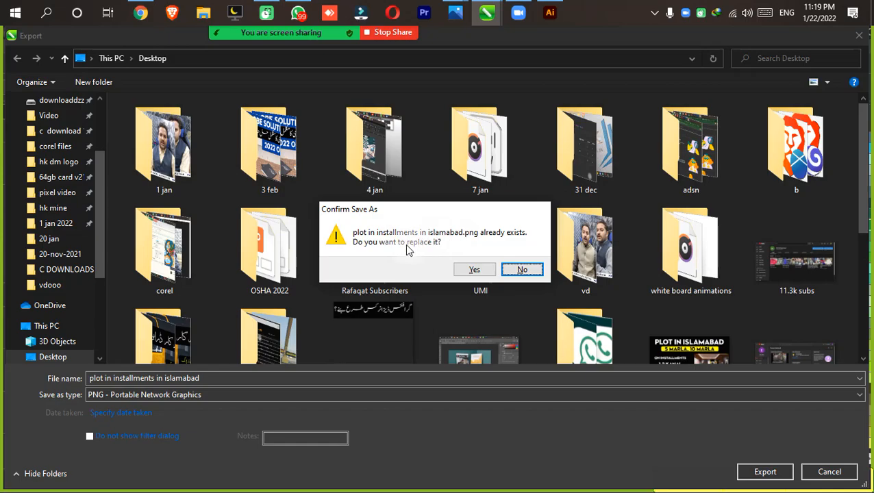
click(460, 272)
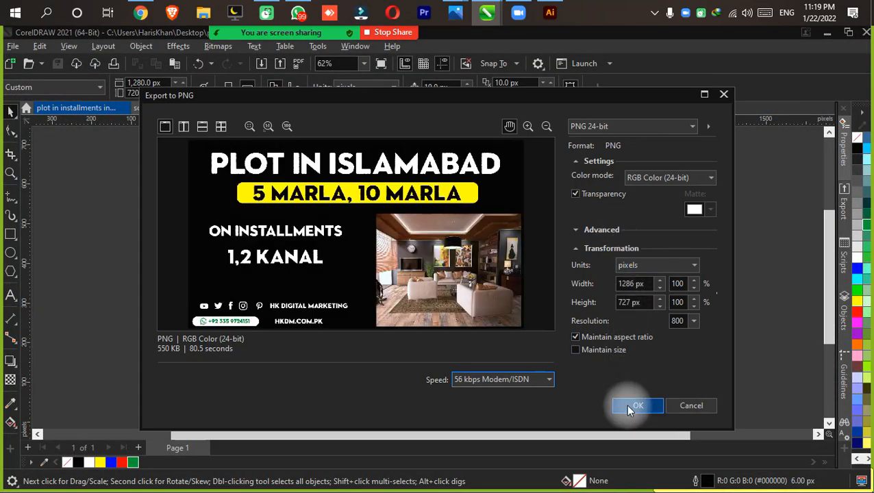
click(629, 406)
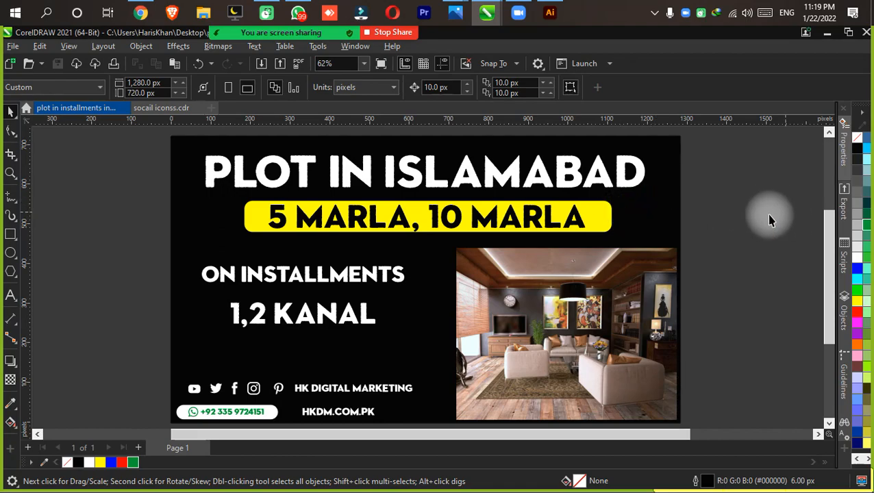
- Try moving the yellow rounded bar off its place, undo the move, and save the poster document
drag(601, 225, 710, 207)
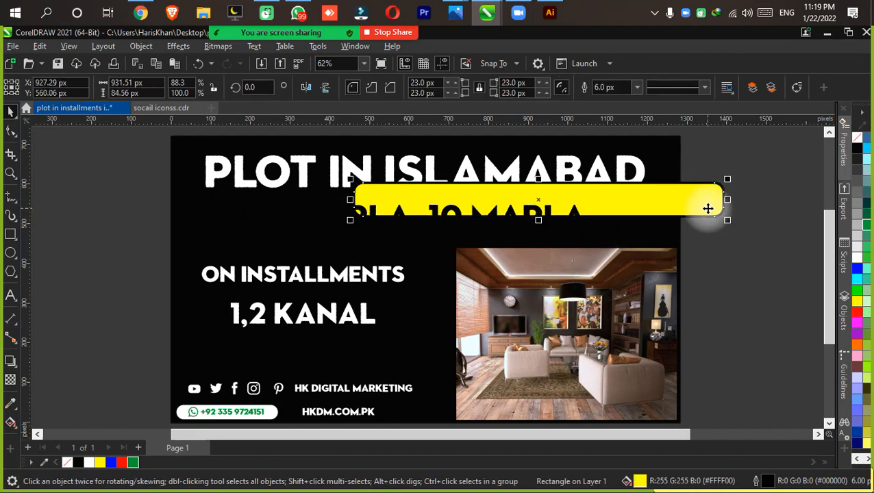
key(ctrl+z)
click(706, 202)
key(ctrl+s)
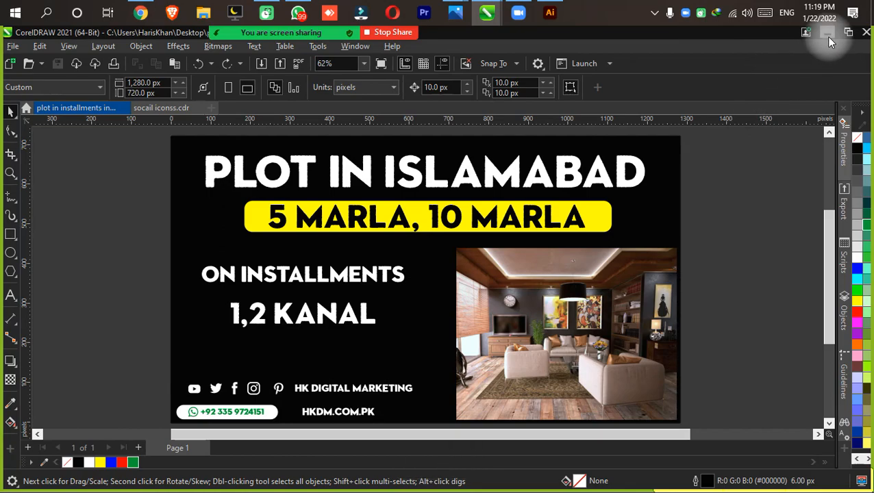
- Minimize CorelDRAW, view the exported poster in Photos as a smaller window and maximized, and close the preview
click(827, 37)
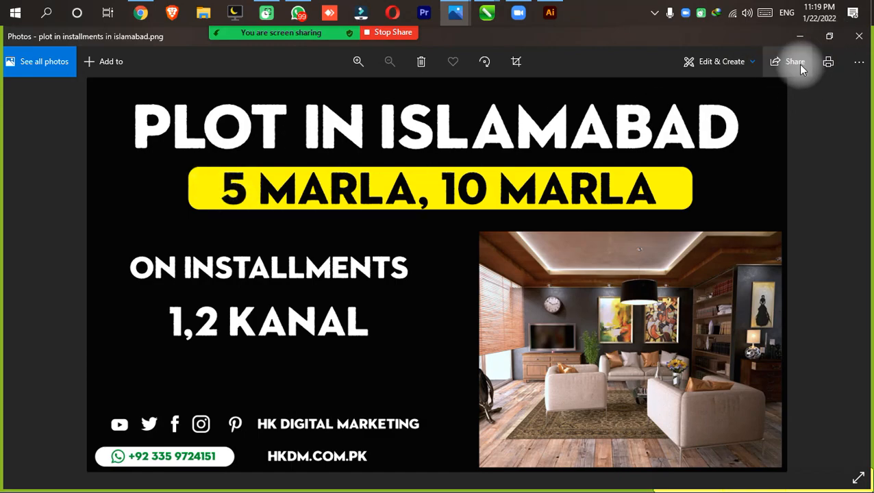
click(829, 36)
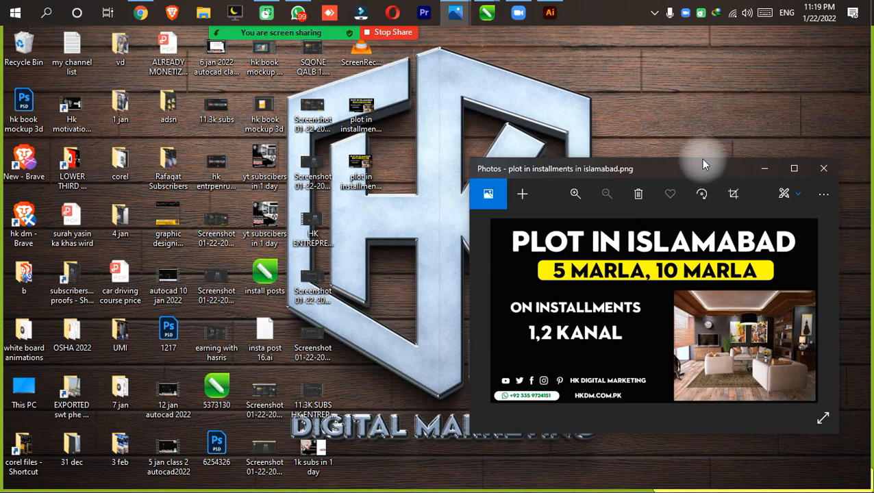
drag(706, 163, 722, 31)
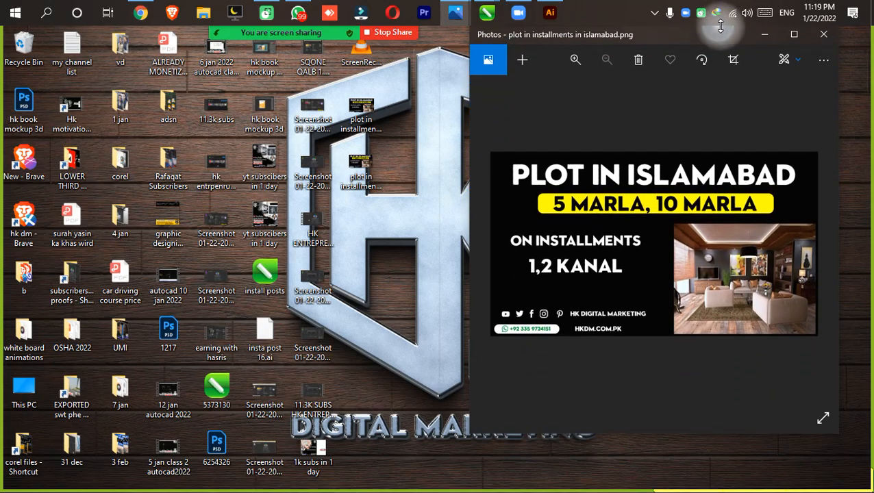
click(794, 37)
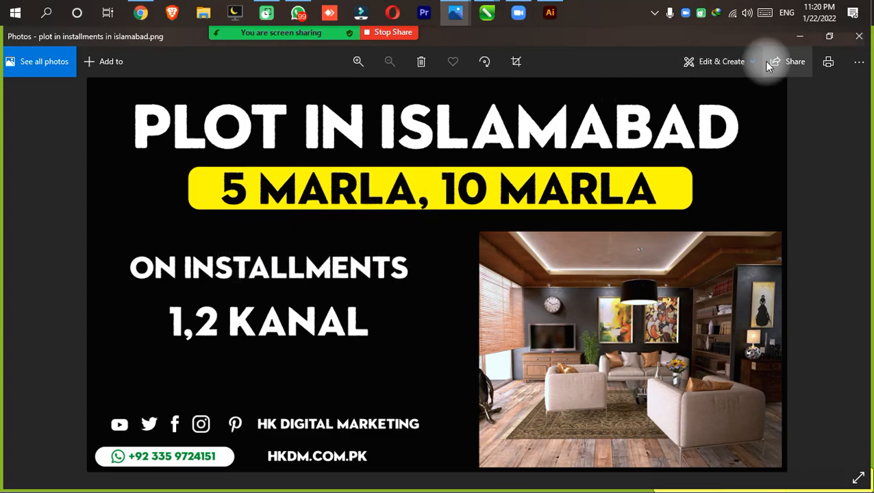
click(858, 37)
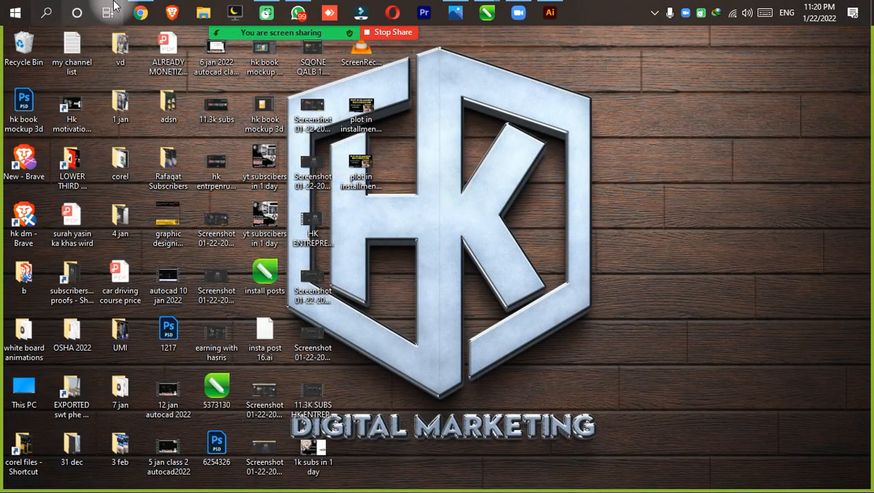
- Switch to Instagram in Chrome, start a new post, and open the file picker for images from the computer
click(141, 13)
click(143, 37)
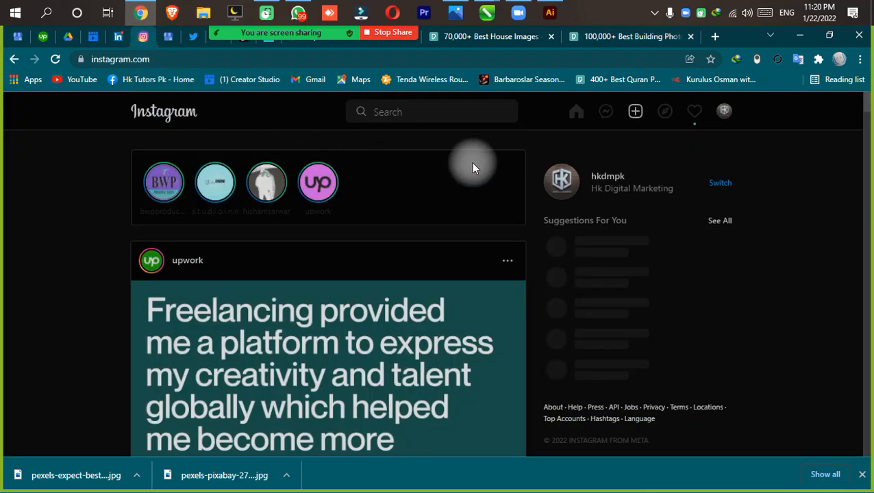
click(634, 112)
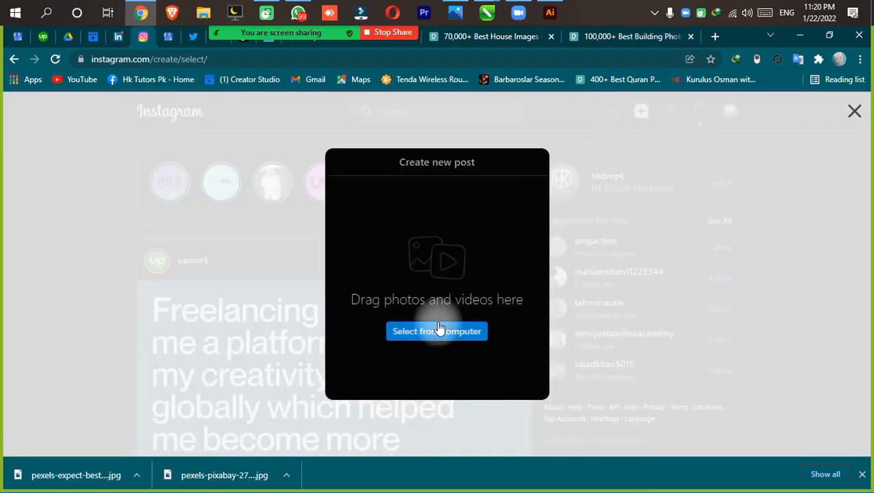
click(445, 332)
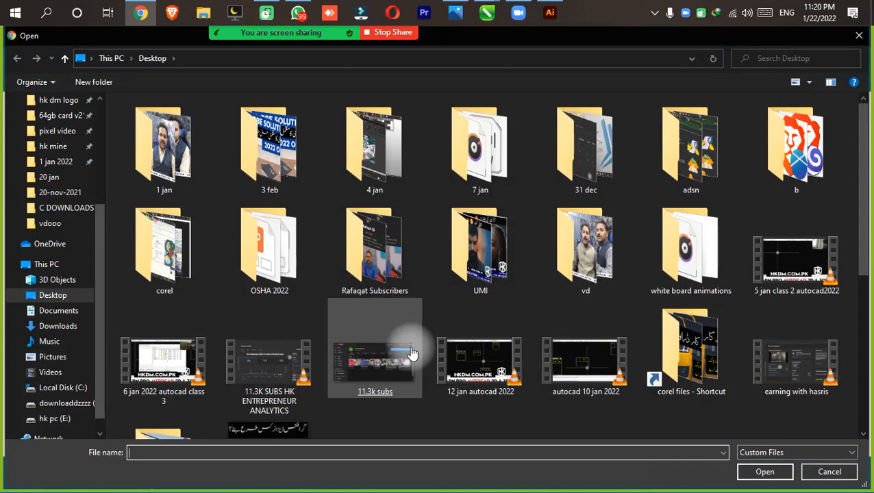
- Copy the file name plot in installments in islamabad from the Desktop listing and load that image into the post
scroll(410, 351, down, 5)
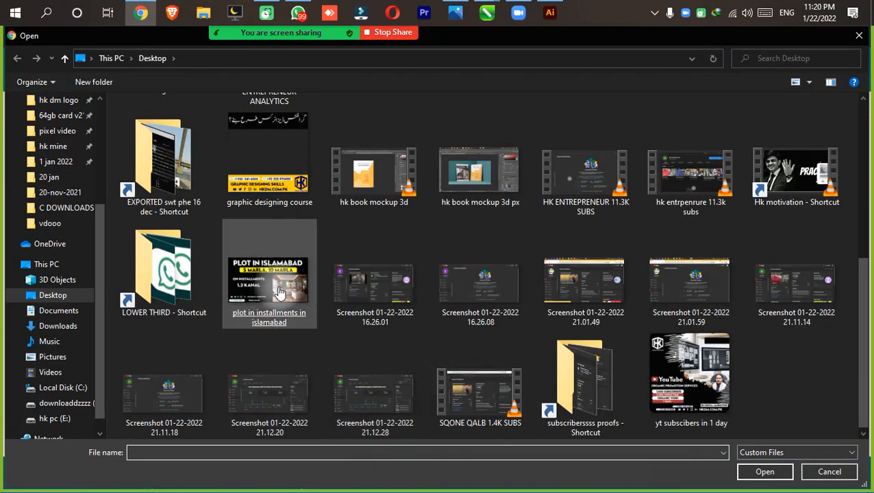
key(F2)
click(279, 292)
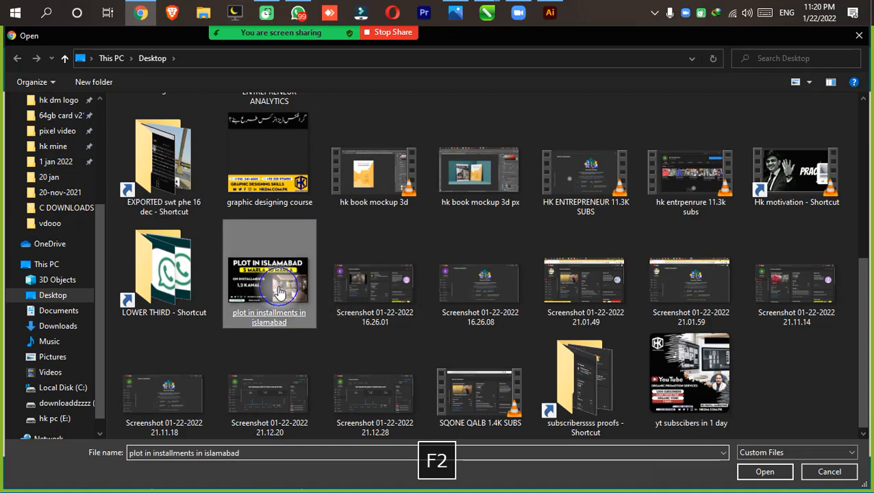
key(Escape)
key(F2)
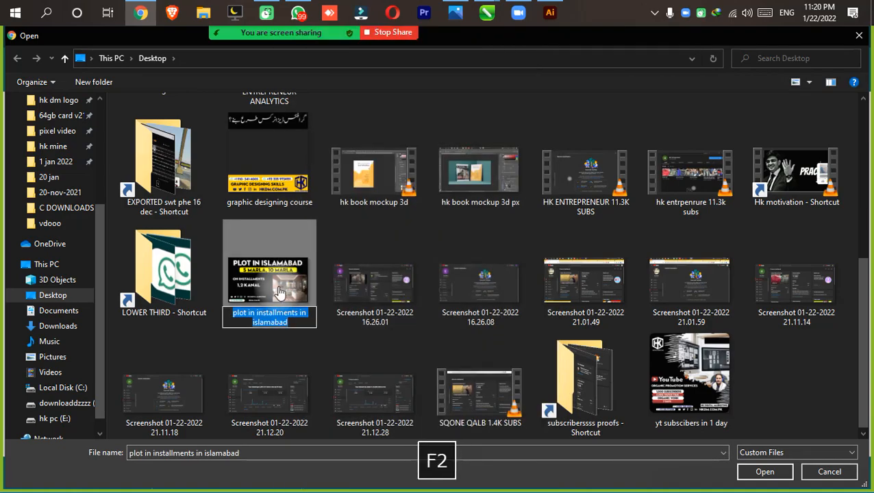
key(ctrl+c)
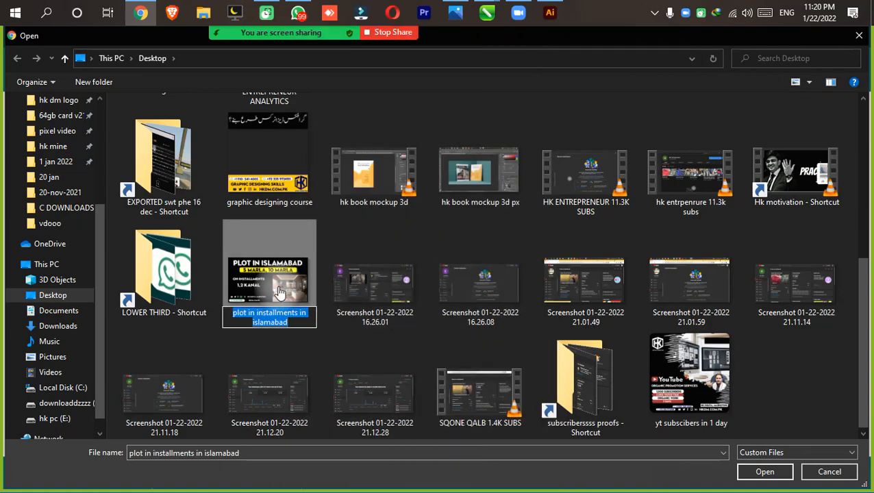
double_click(279, 282)
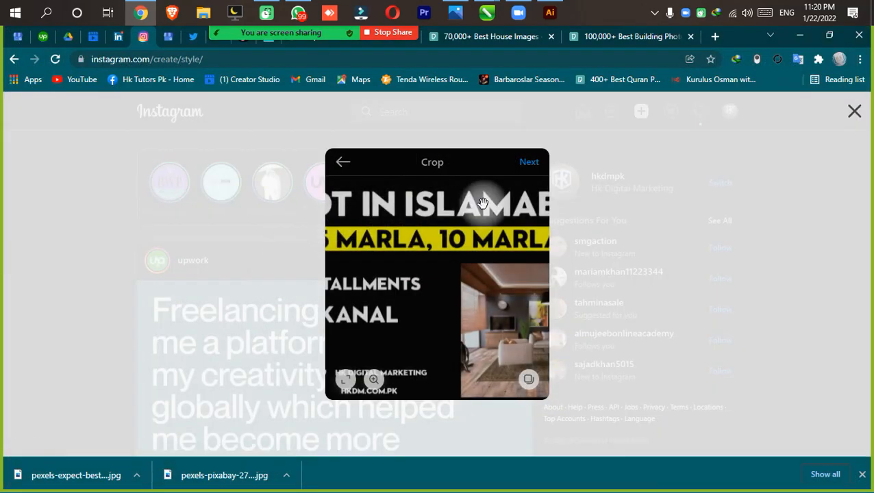
- Set the post image's crop to Original and continue to the caption stage with the Original filter
click(346, 379)
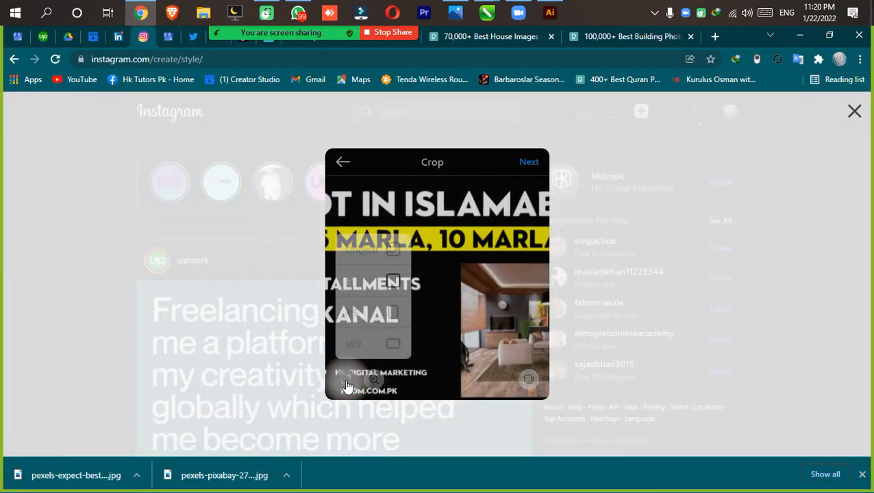
click(371, 253)
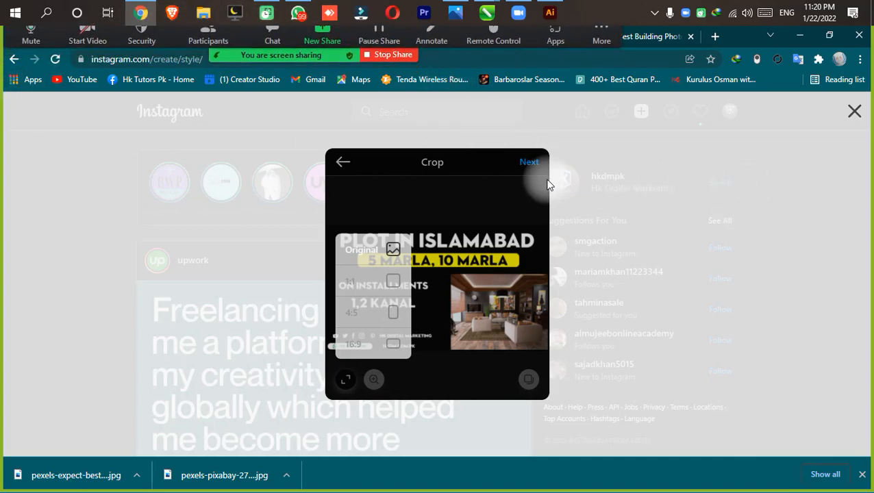
click(535, 164)
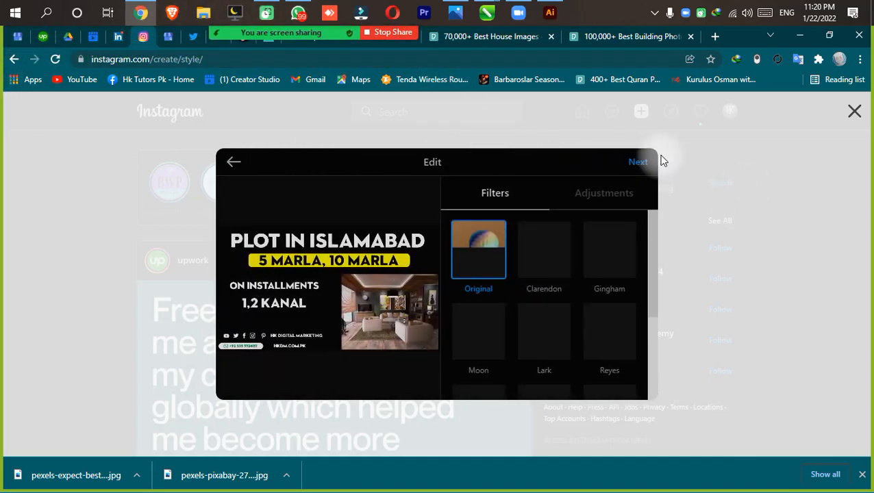
click(635, 162)
- Paste the caption "plot in installments in islamabad" and share the Instagram post
click(523, 225)
key(ctrl+v)
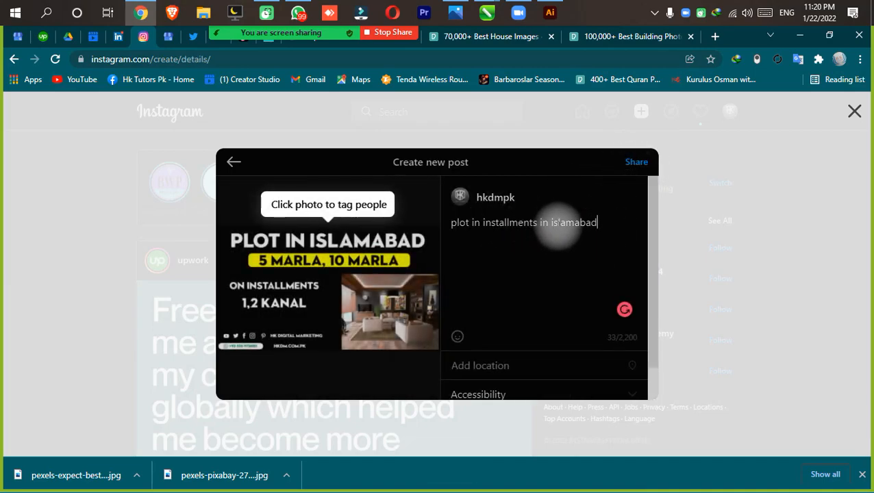
click(551, 223)
mouse_move(462, 224)
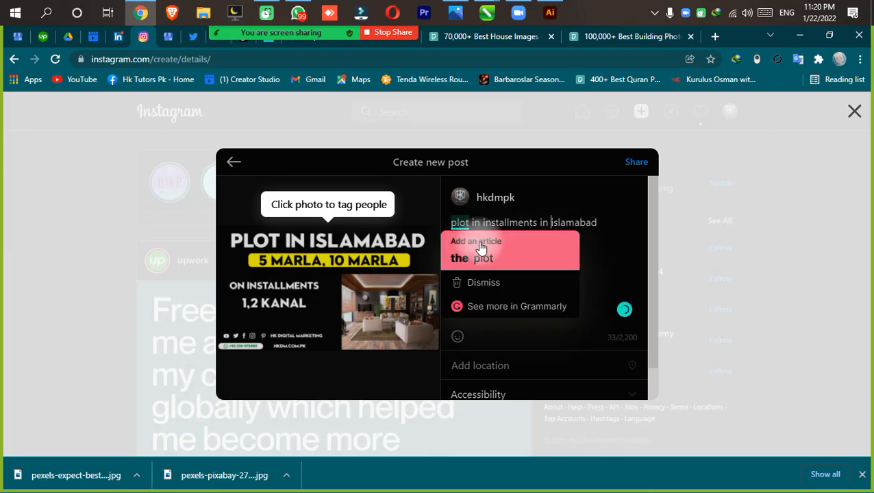
click(119, 38)
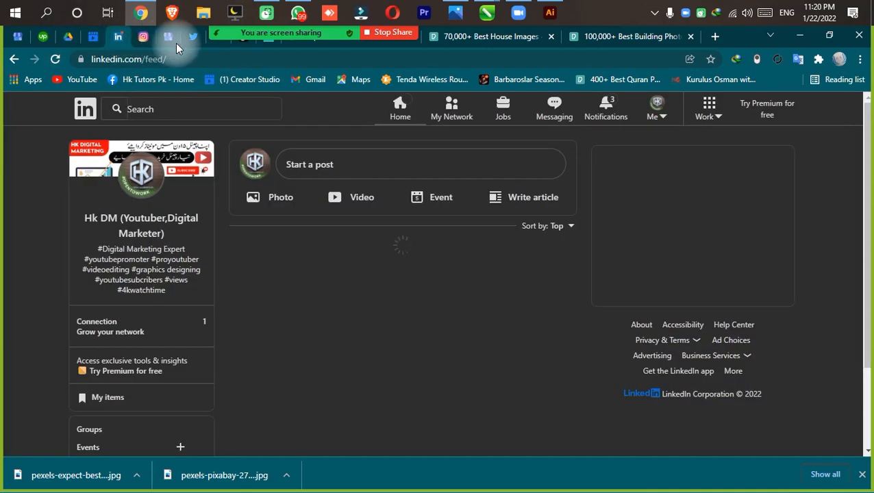
click(136, 40)
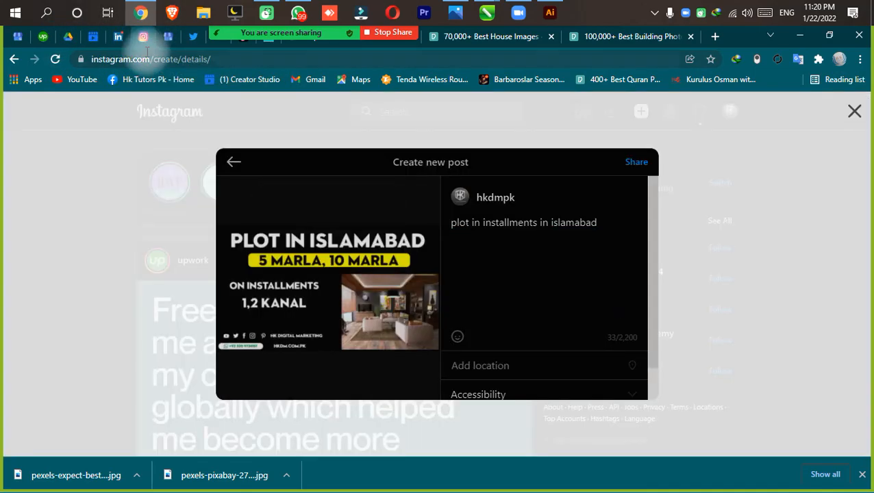
click(627, 165)
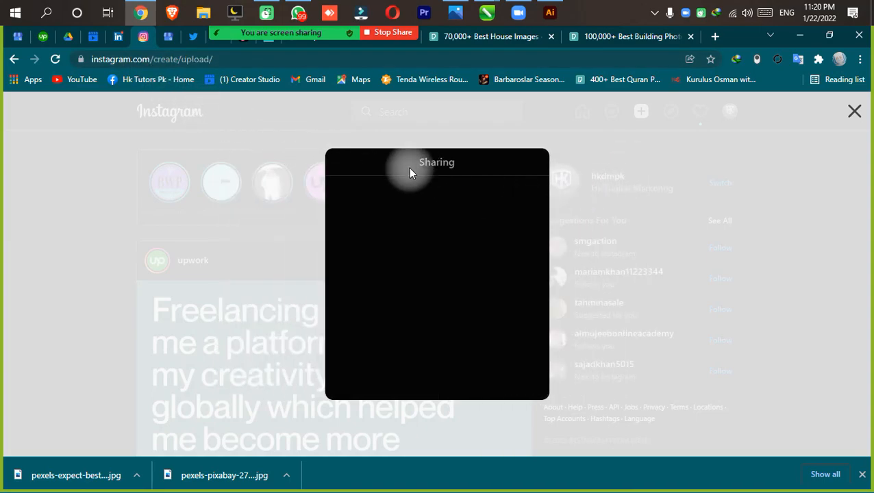
- Upload the plot in installments in islamabad image to the photos of the HK Digital Marketing profile in Google Business Profile Manager
click(180, 42)
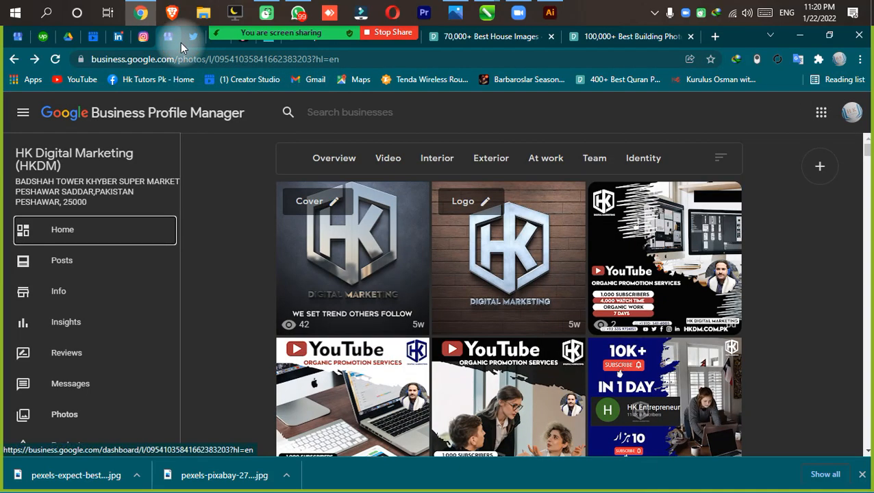
click(810, 171)
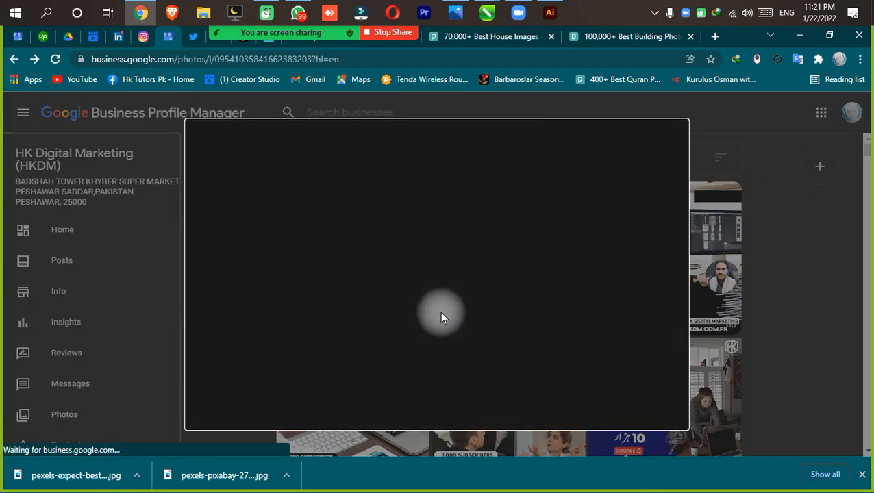
click(440, 294)
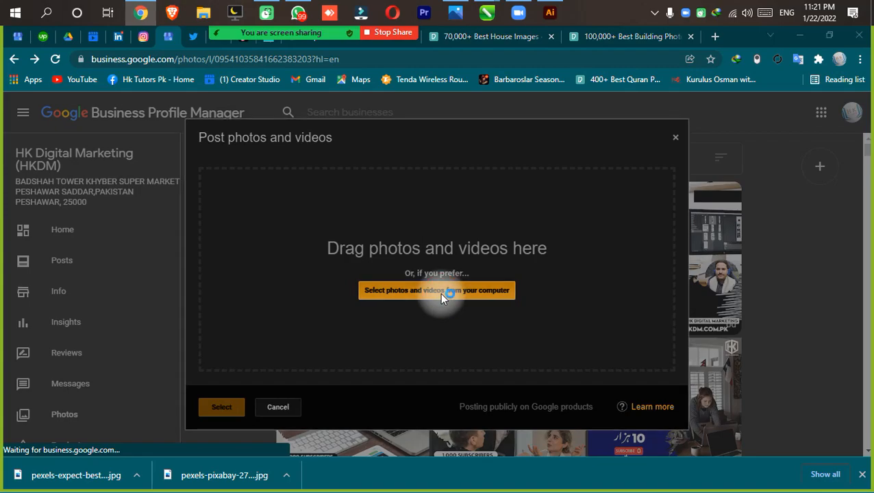
scroll(273, 377, down, 5)
double_click(273, 312)
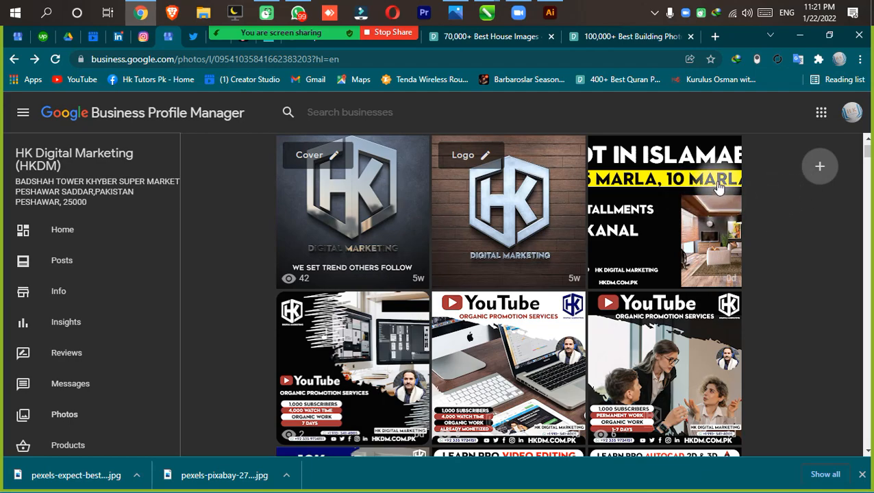
- Review the uploaded poster among the business photos and check the sharing status of the Instagram post
scroll(685, 240, down, 3)
scroll(671, 252, up, 3)
scroll(671, 251, up, 1)
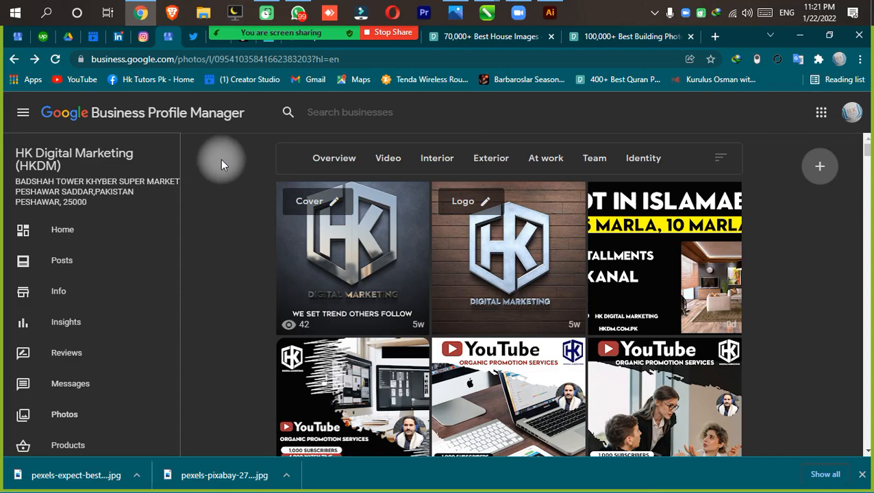
click(150, 40)
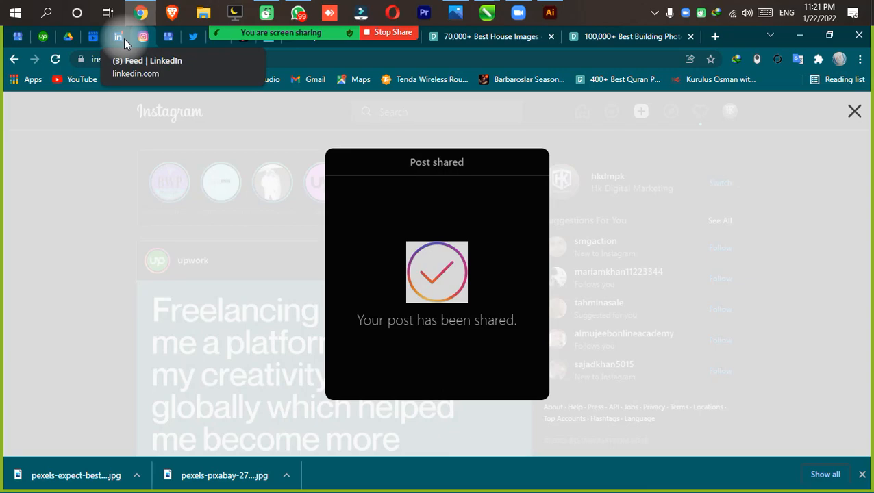
- Switch to LinkedIn and start a photo post with the yt subscibers in 1 day image from the desktop
click(124, 38)
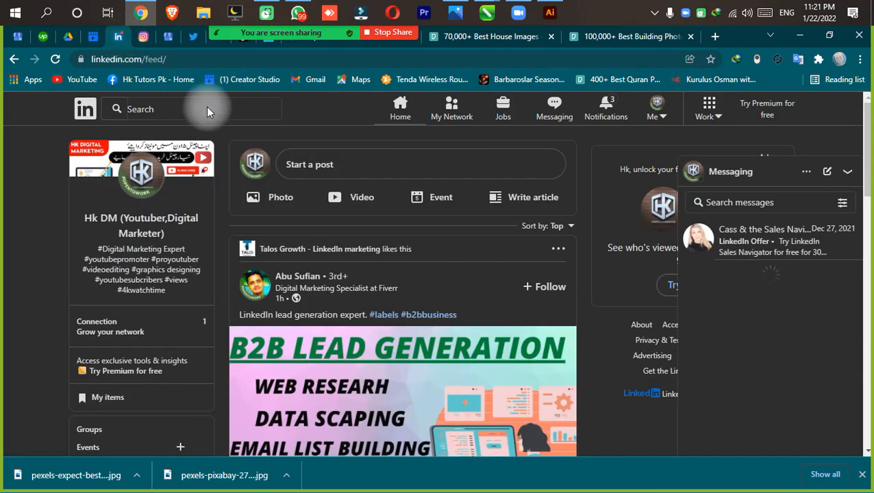
click(277, 202)
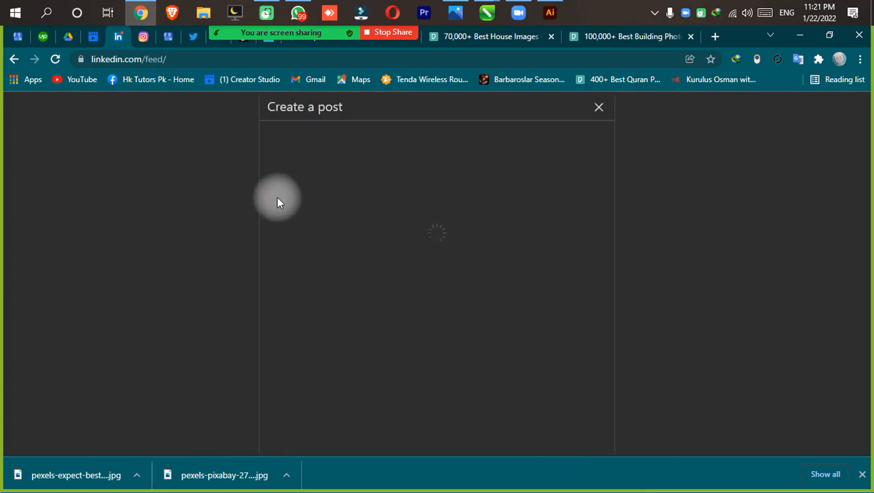
scroll(211, 358, down, 3)
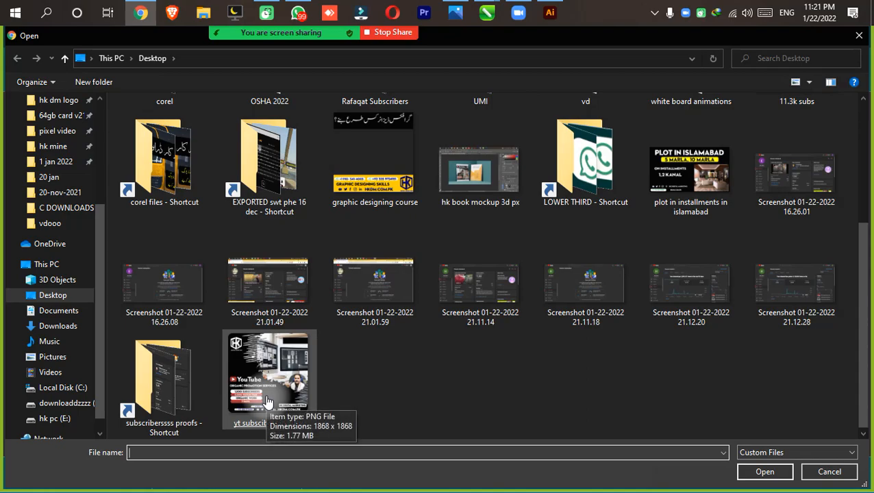
double_click(268, 402)
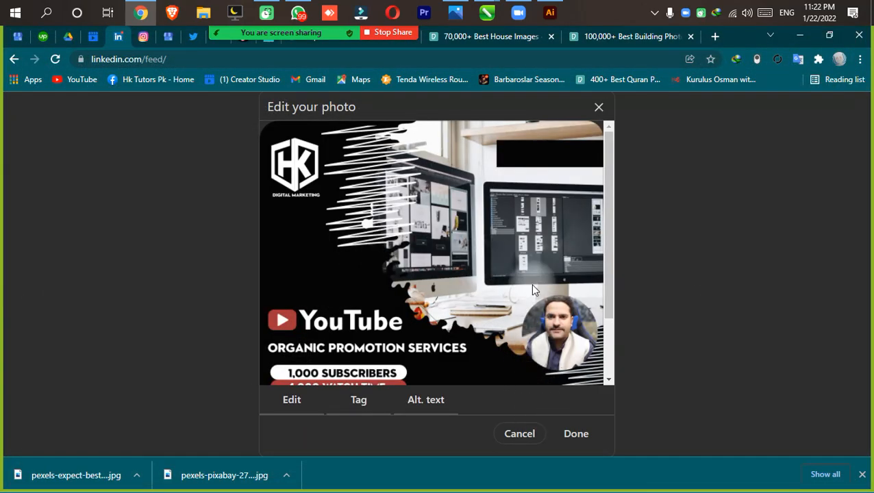
scroll(532, 289, down, 1)
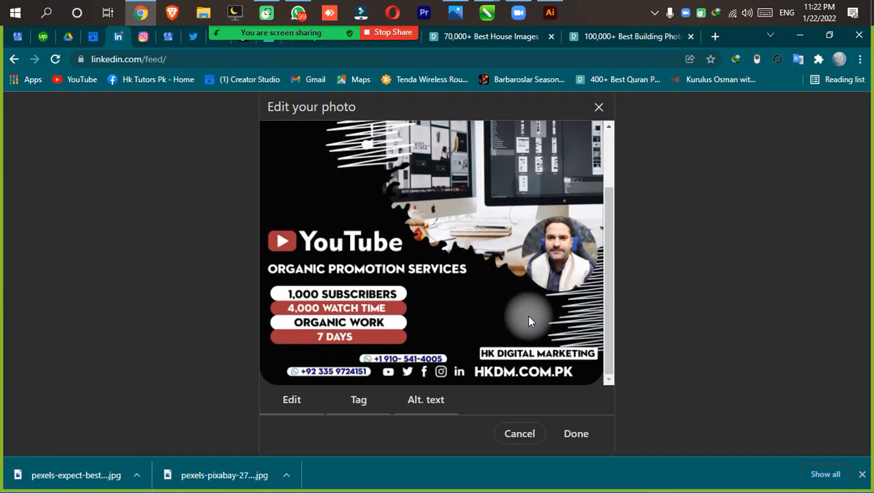
click(574, 432)
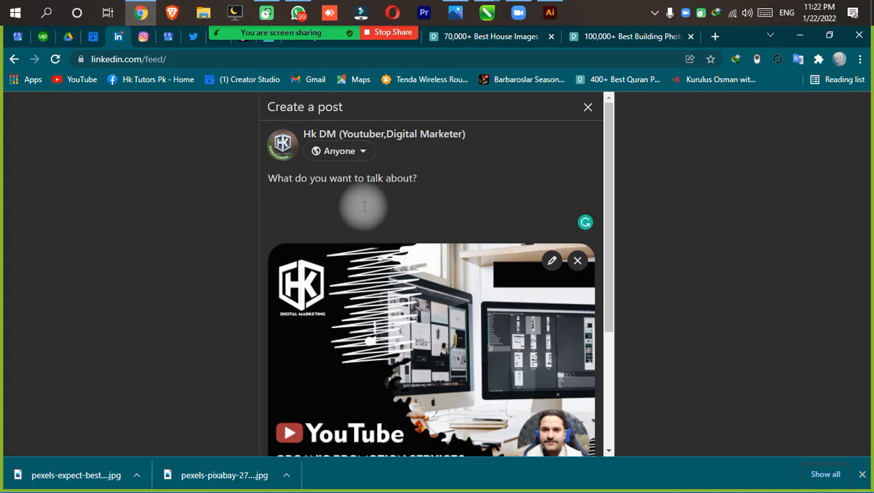
- Clear the clipboard history and paste the saved hashtag text starting with #subcribers #services #youtubepromotion into the post
key(super+v)
click(432, 225)
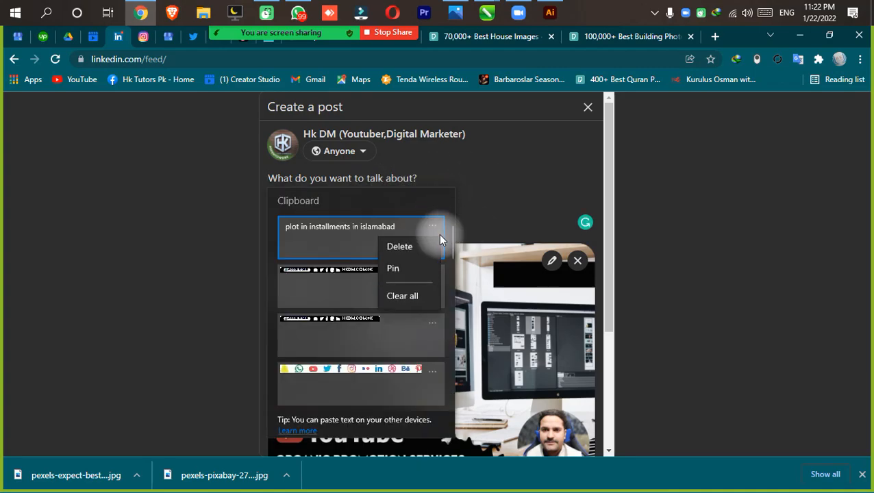
click(404, 295)
click(376, 226)
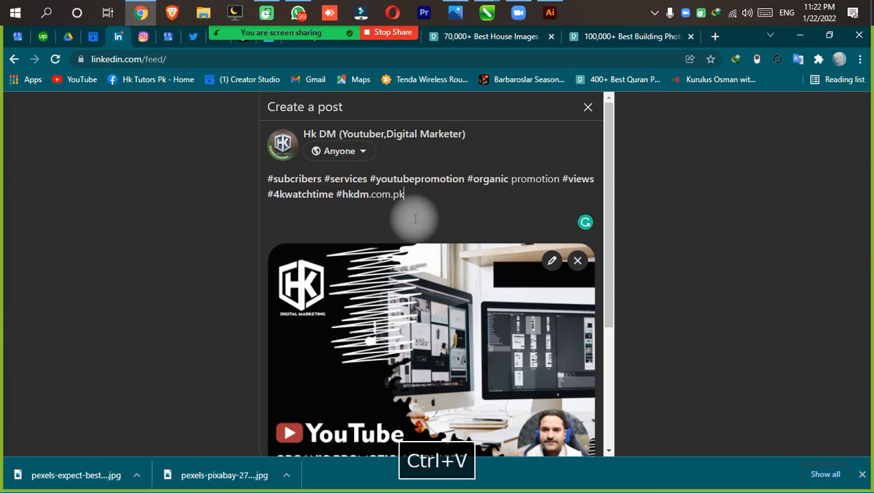
- Add the saved Hk Digital Marketing text with website, Instagram and WhatsApp links on a new line, and copy the whole caption
key(Return)
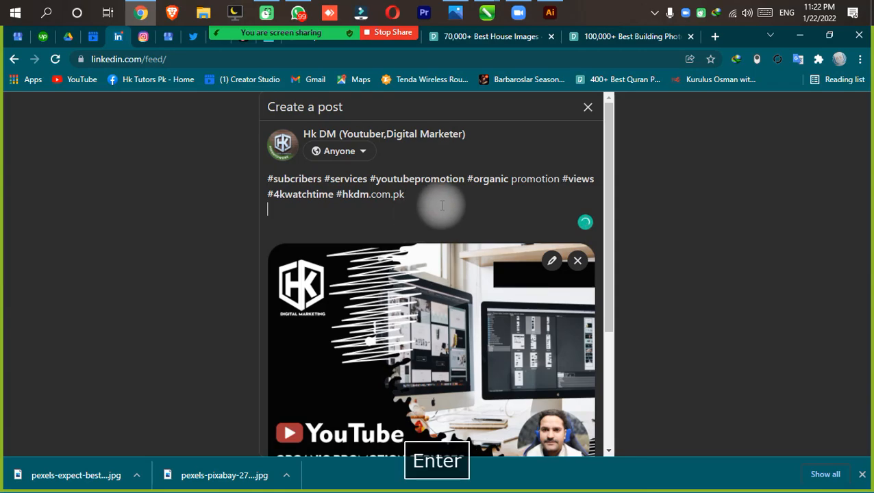
key(super+v)
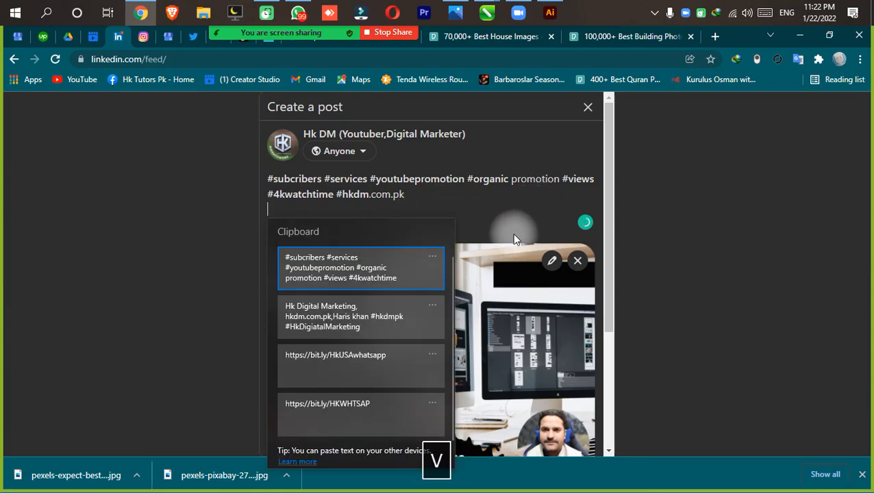
click(385, 331)
key(ctrl+a)
key(ctrl+c)
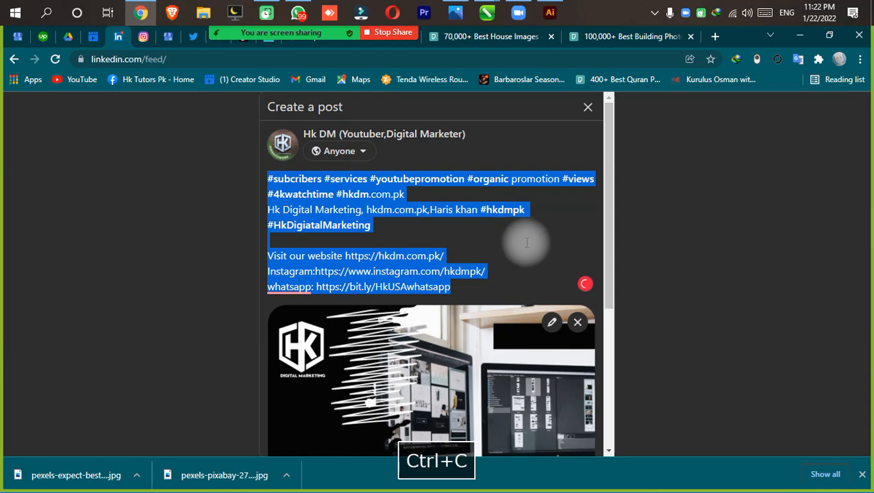
- Publish the LinkedIn post and collapse the Messaging window
click(473, 255)
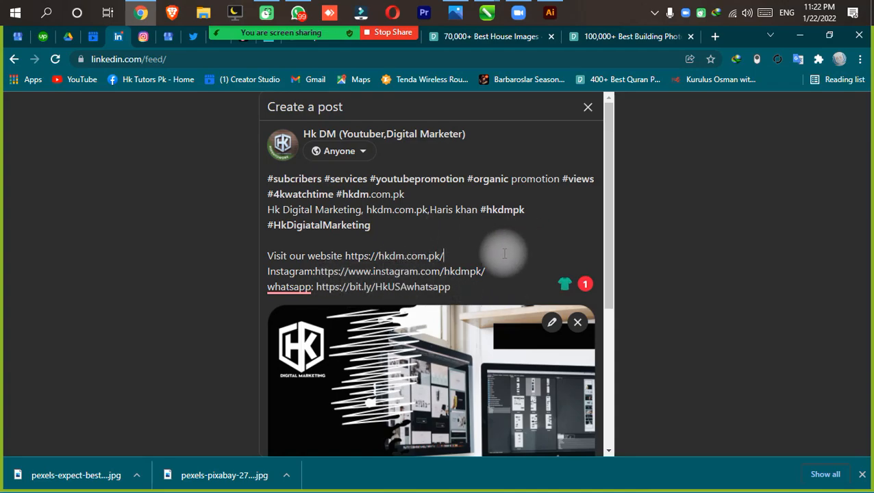
scroll(503, 254, down, 1)
scroll(504, 253, down, 5)
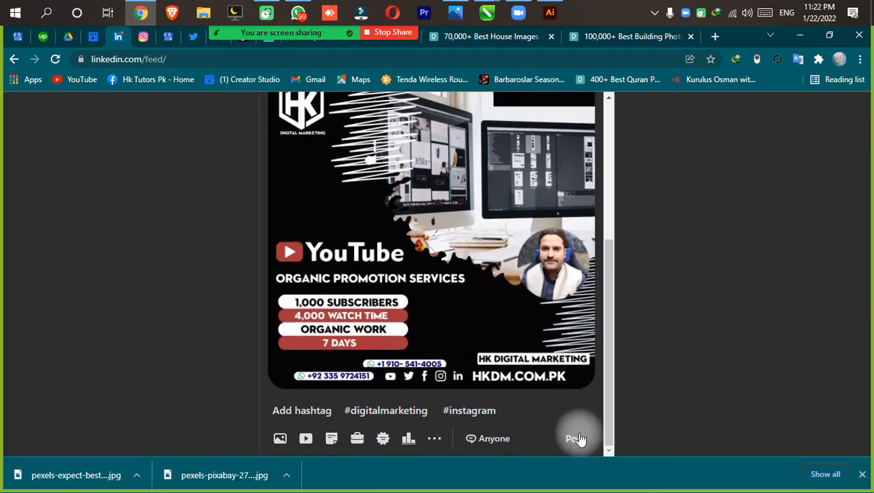
click(579, 441)
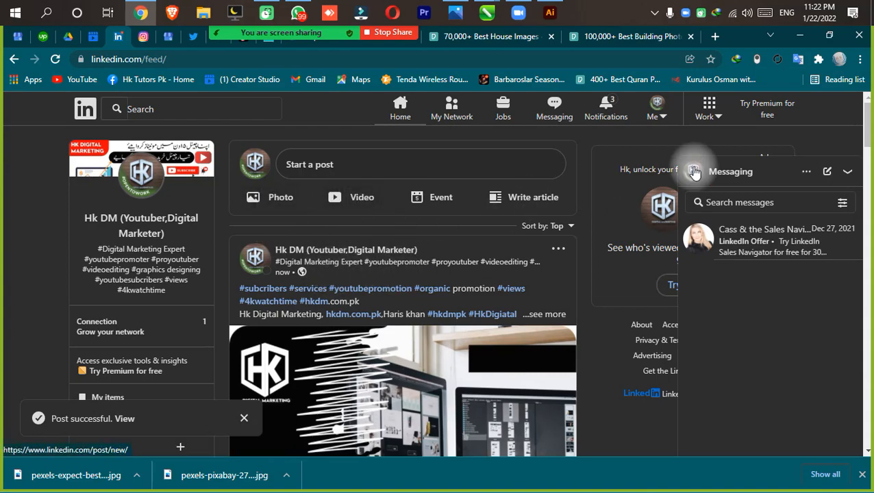
click(769, 180)
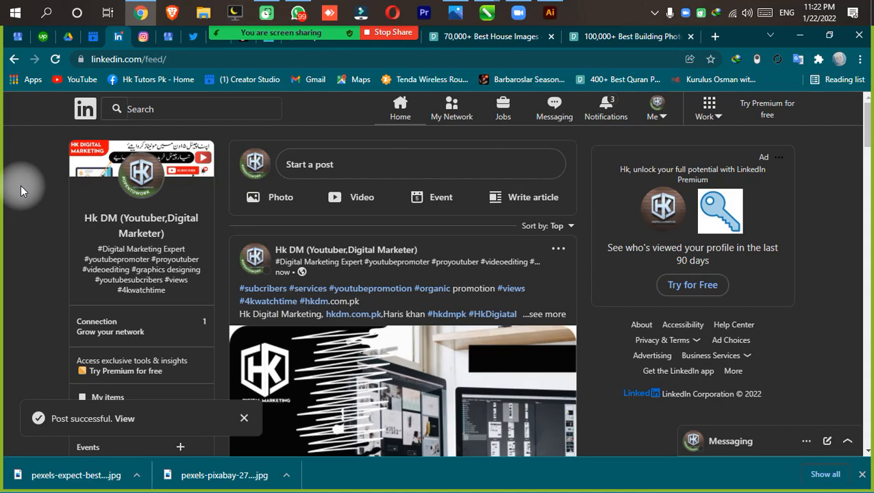
- Switch to Creator Studio, dismiss the story highlight clips notice and create a new post for the Hk DM Digital Marketing page
click(92, 41)
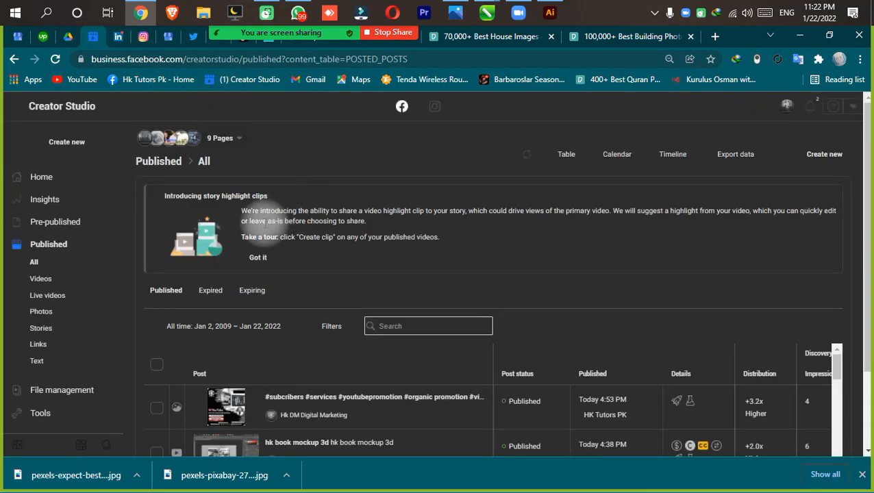
click(257, 257)
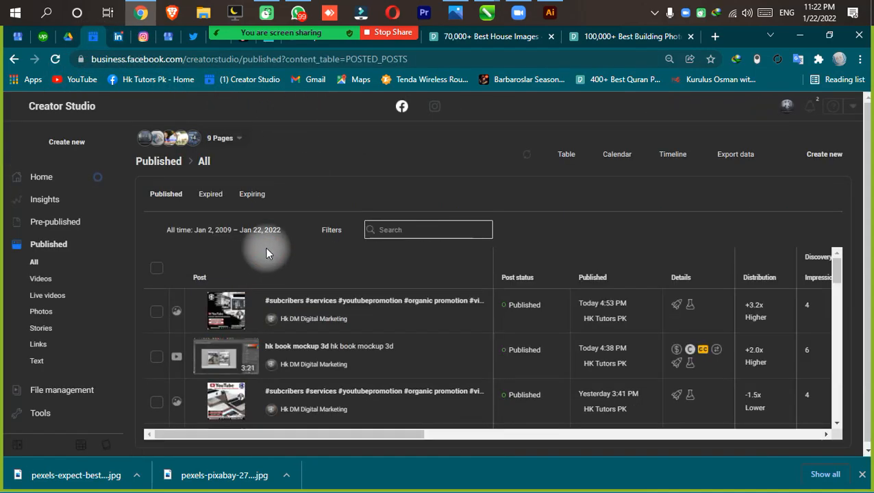
click(31, 145)
click(45, 170)
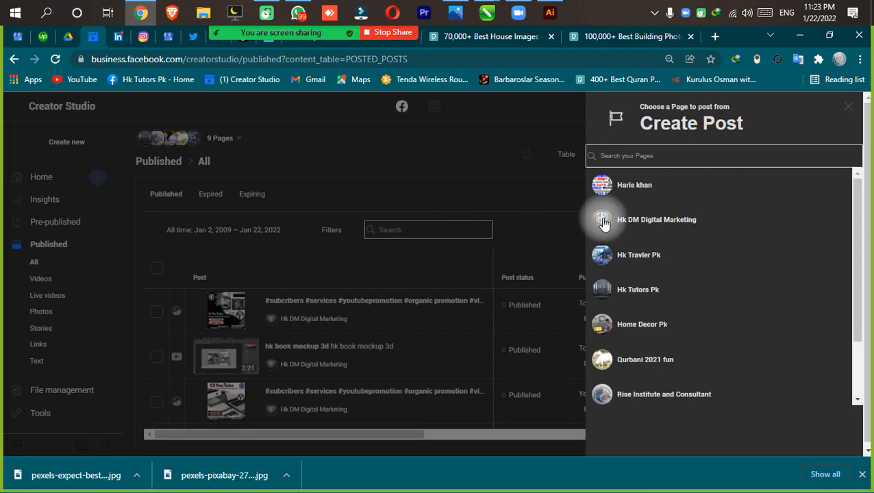
click(602, 221)
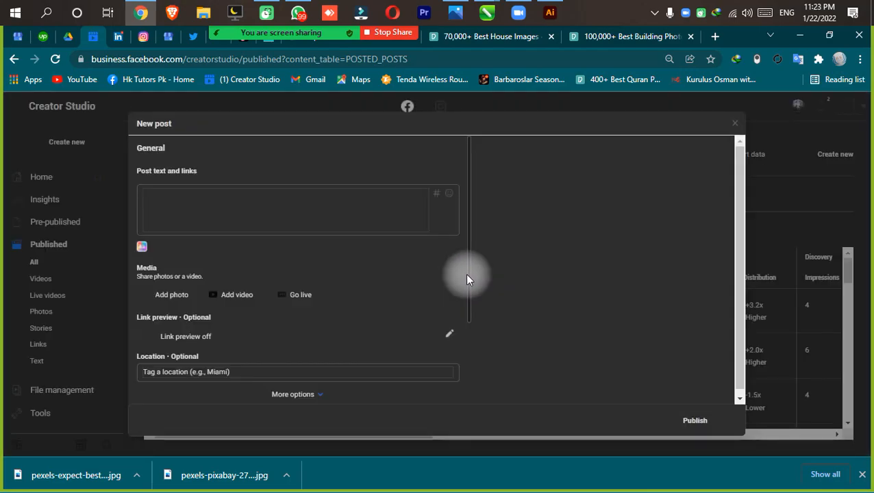
- Add the yt subscibers in 1 day image to the new post's media
click(168, 301)
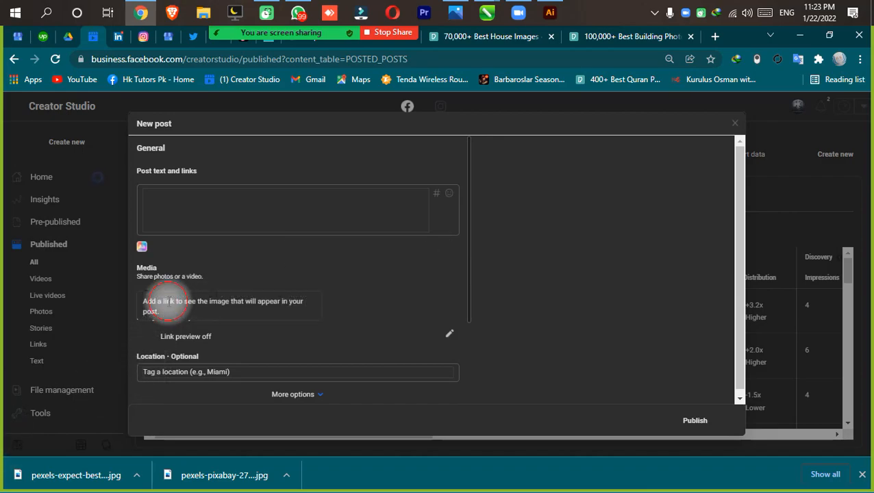
click(172, 248)
click(168, 296)
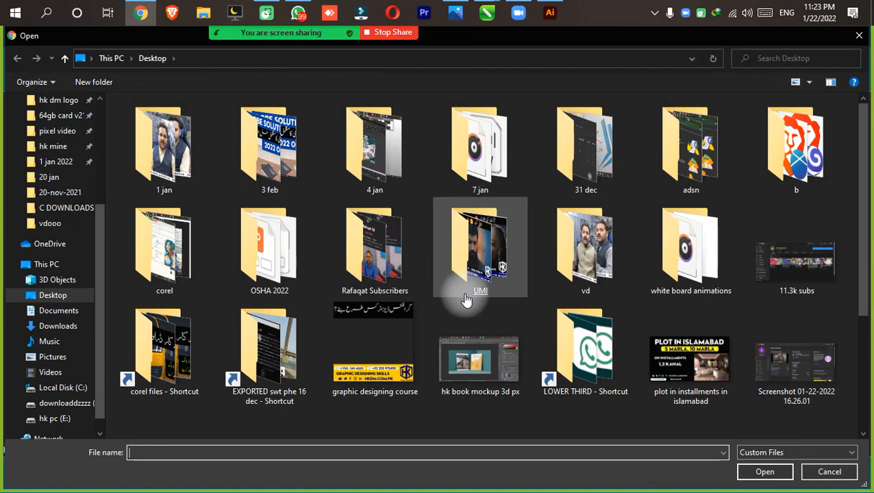
scroll(465, 300, down, 3)
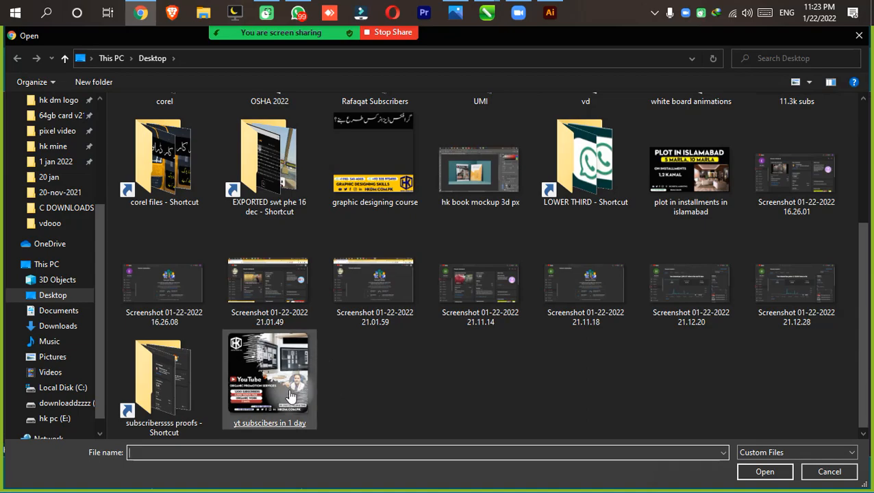
double_click(250, 394)
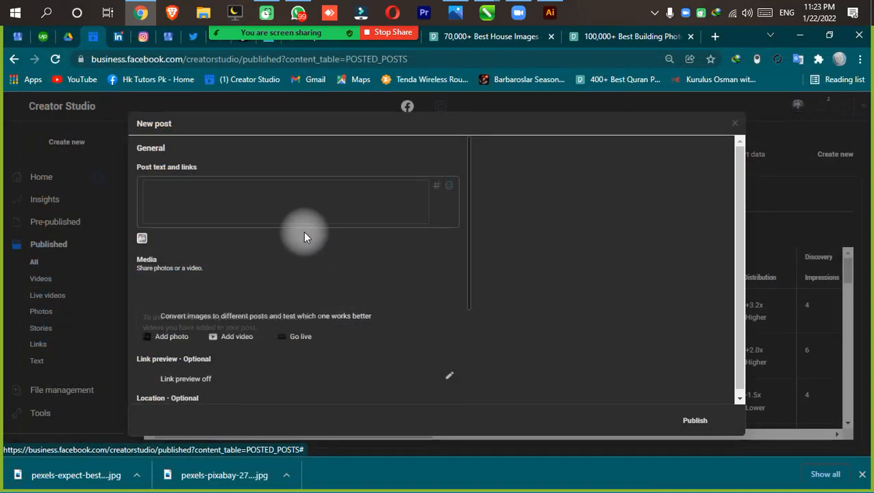
- Add the plot in installments in islamabad image to the post and remove the 1868 x 1868 image
click(165, 337)
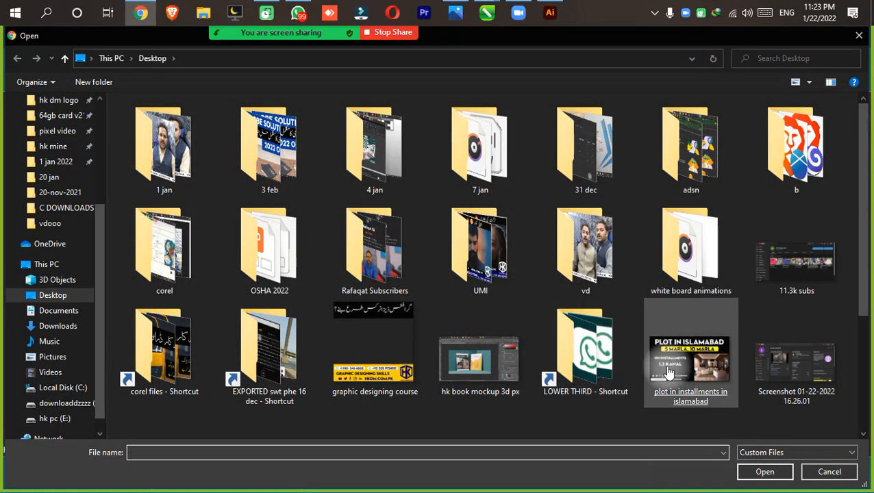
double_click(667, 372)
click(247, 203)
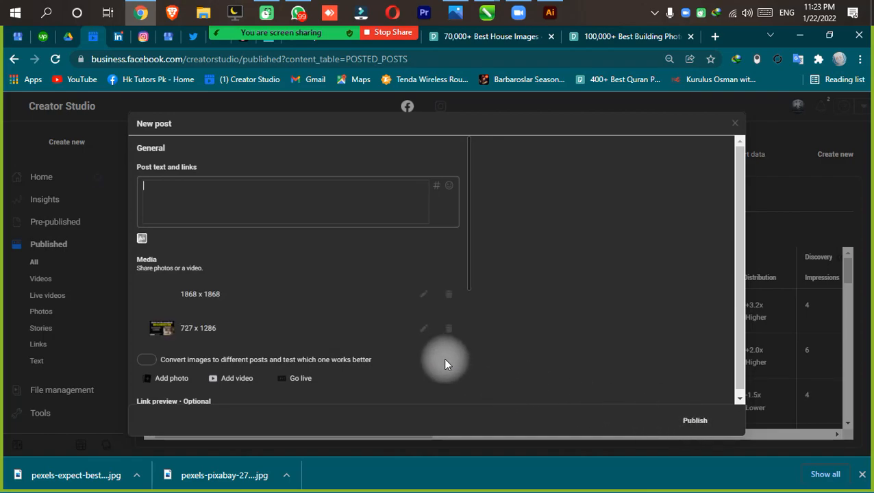
click(449, 304)
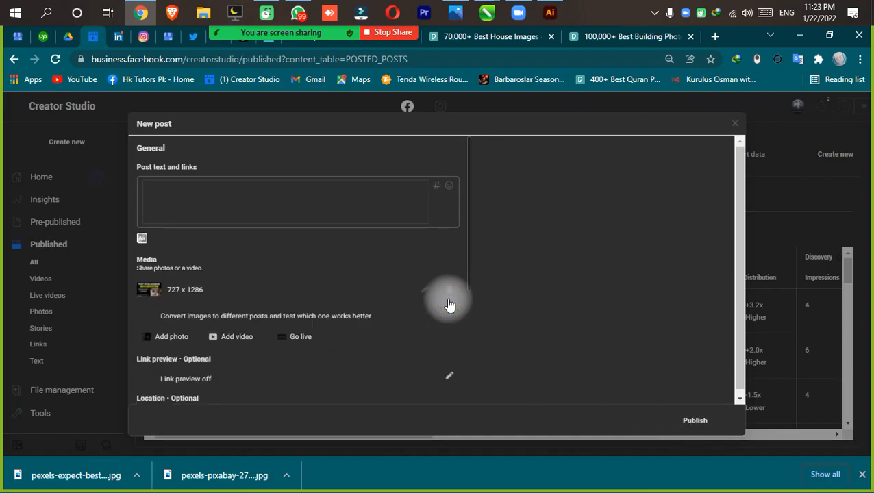
- Fill the post text with the saved Hk Digital Marketing text and its website, Instagram and WhatsApp links, and publish the post
click(300, 203)
key(super+v)
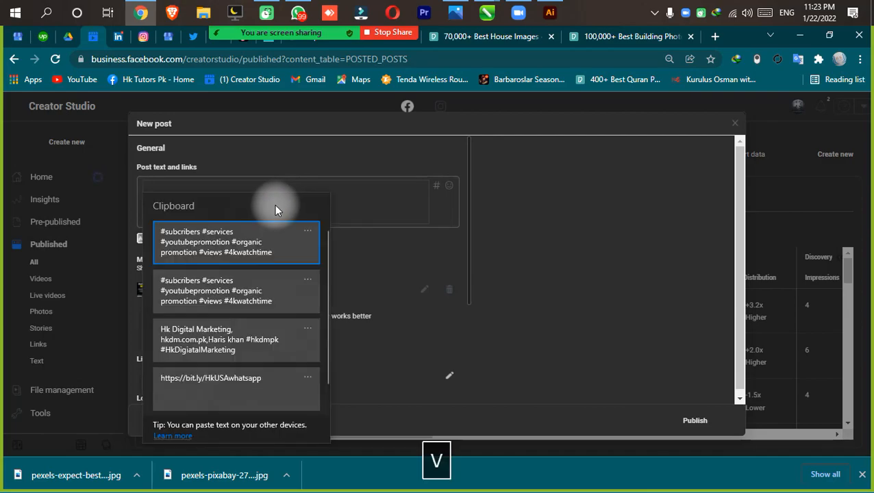
click(278, 292)
key(ctrl+a)
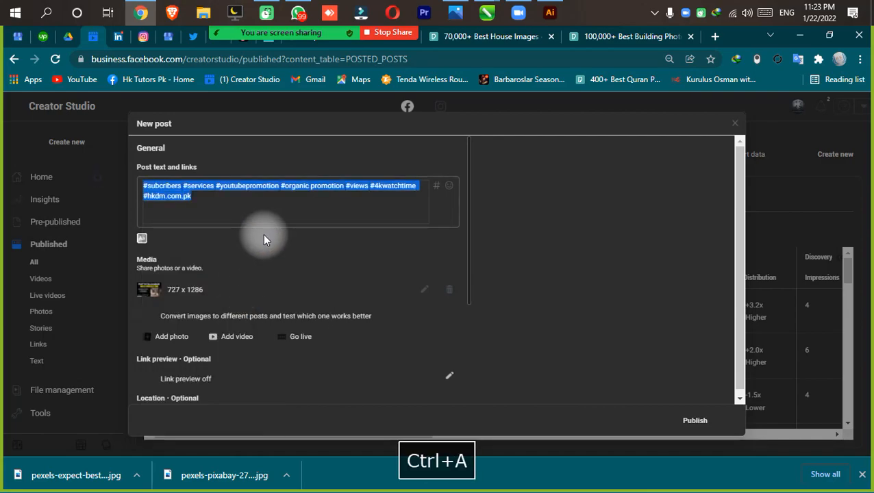
key(super+v)
click(253, 350)
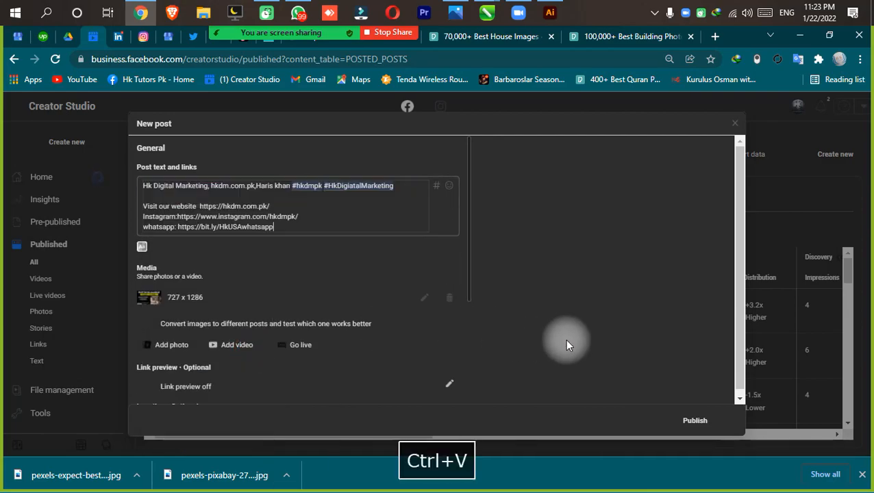
click(709, 421)
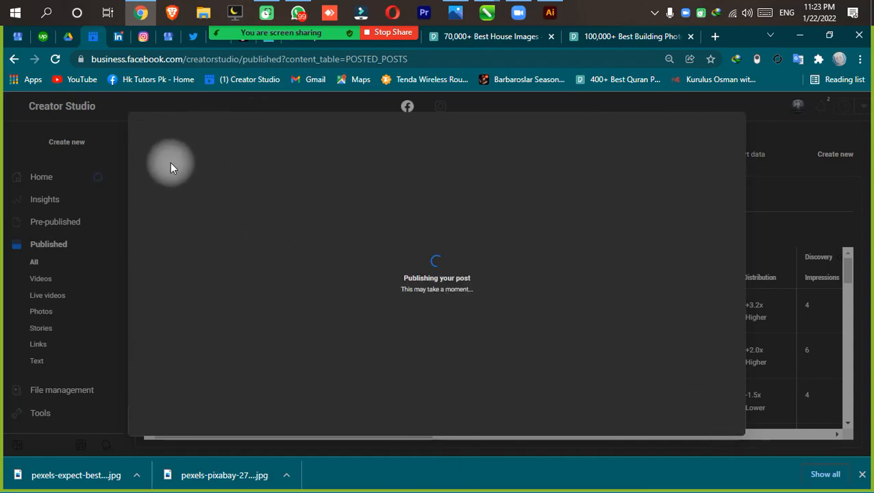
- Return to Instagram and close the post sharing dialog
click(129, 35)
click(139, 36)
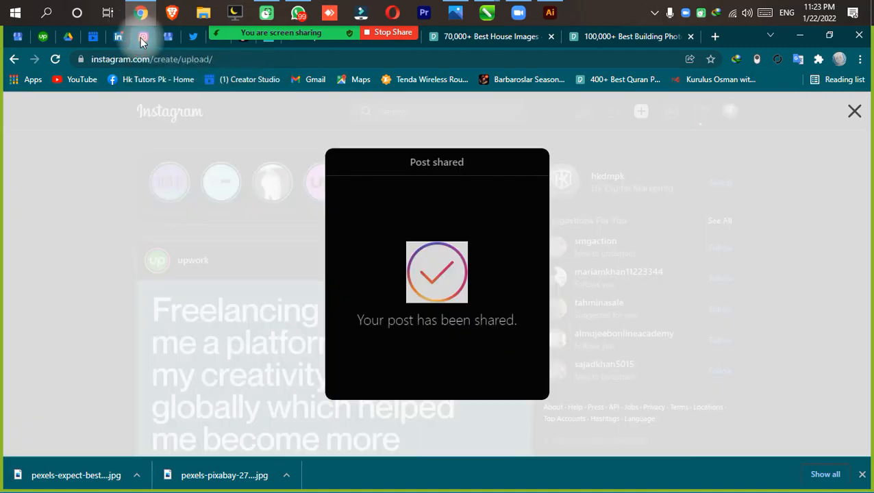
click(75, 200)
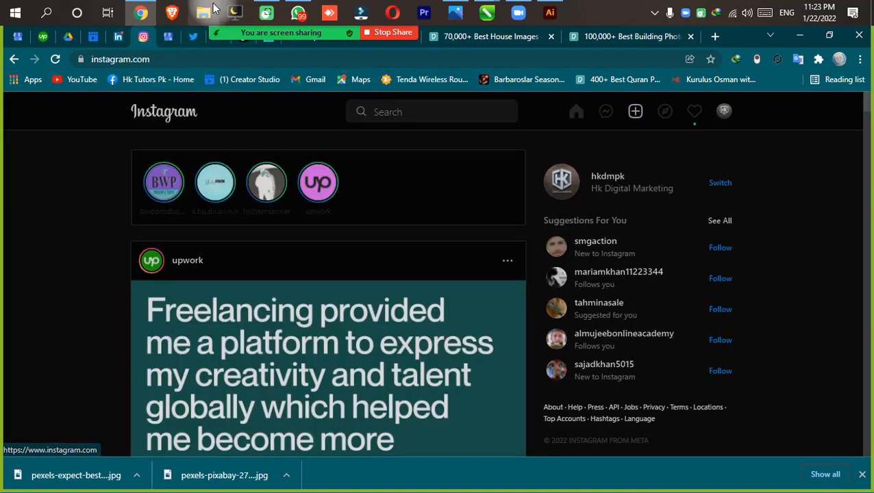
- Switch to Twitter and attach the plot in installments in islamabad image to a new tweet
click(180, 35)
click(191, 36)
click(122, 345)
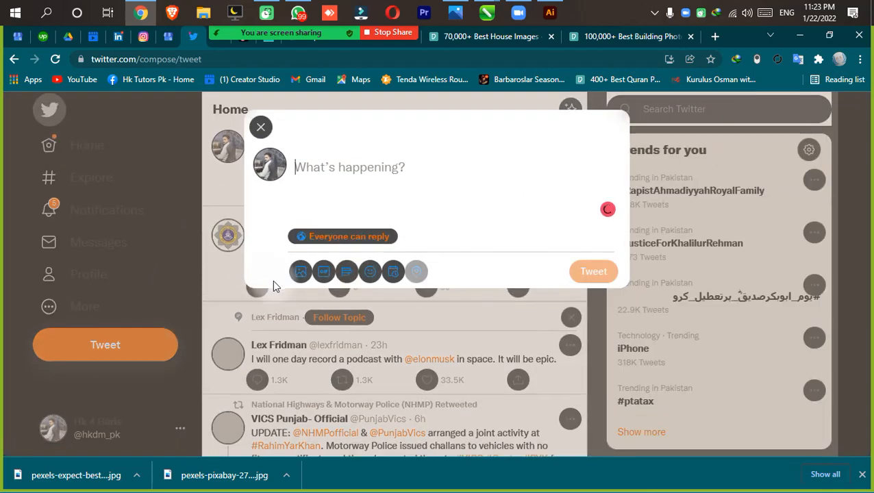
click(305, 274)
scroll(345, 386, down, 3)
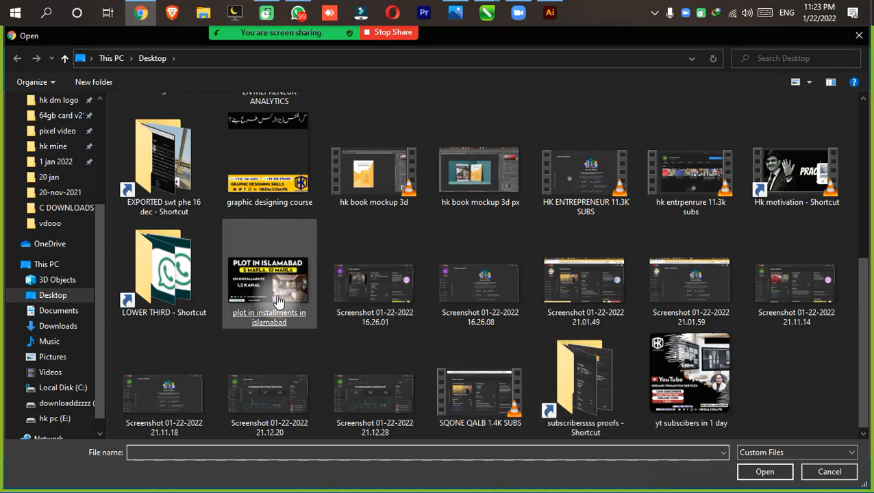
double_click(267, 291)
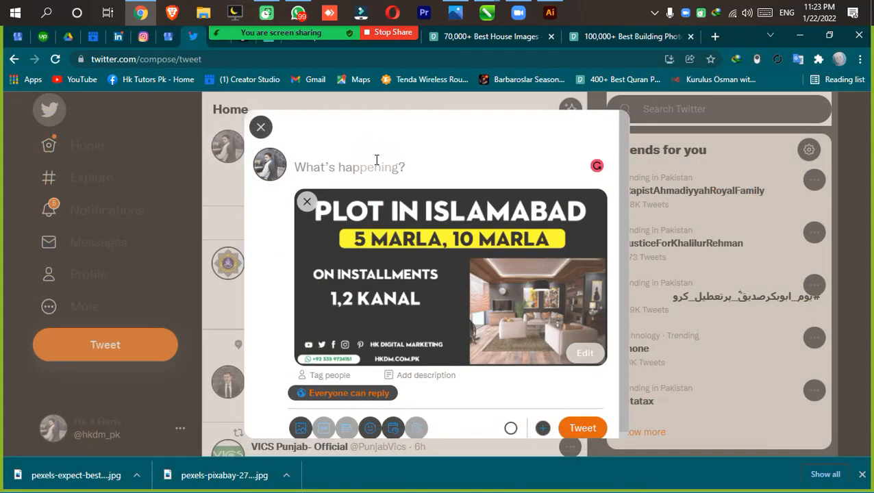
- Fill the tweet with the saved Hk Digital Marketing text and its website, Instagram and WhatsApp links, and publish the tweet
click(376, 162)
key(super+v)
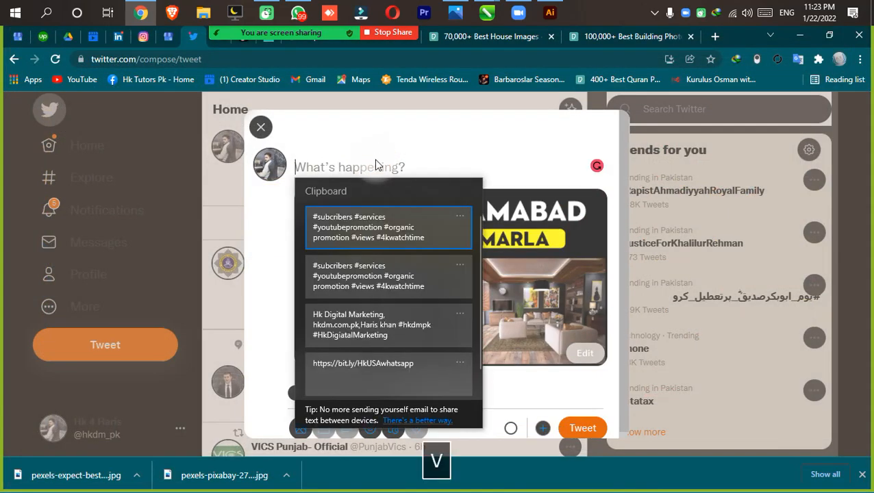
click(370, 336)
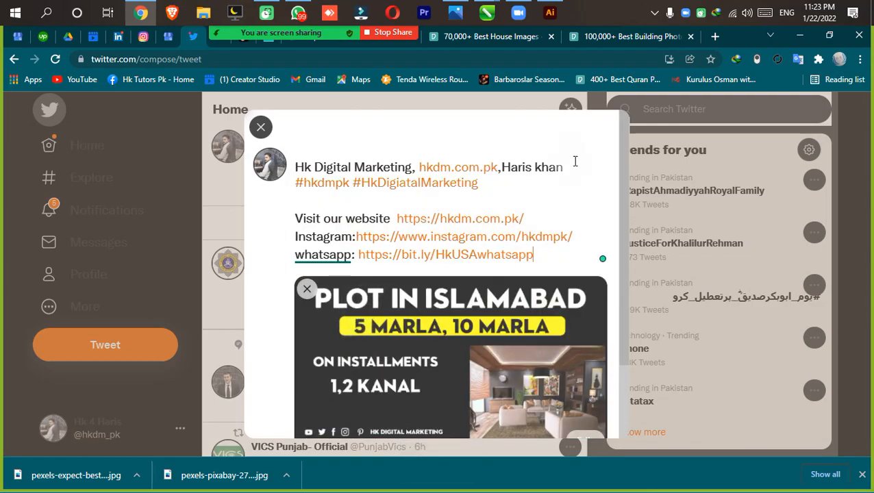
scroll(536, 186, down, 2)
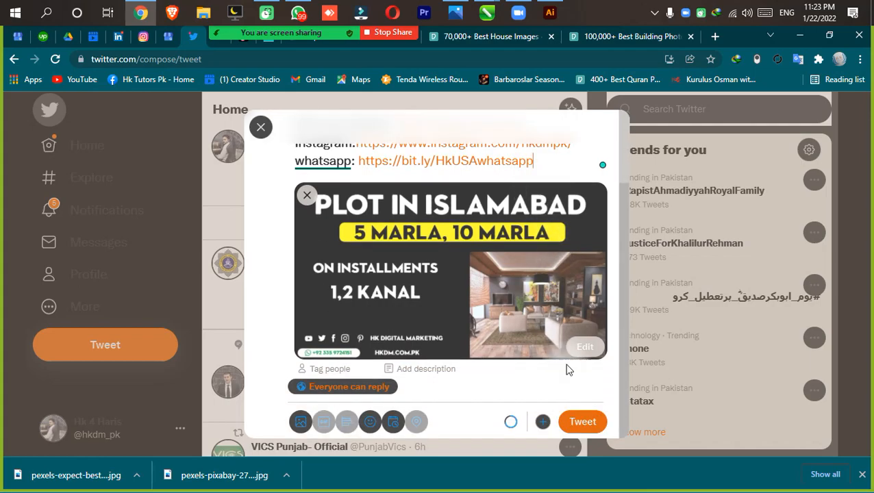
click(582, 422)
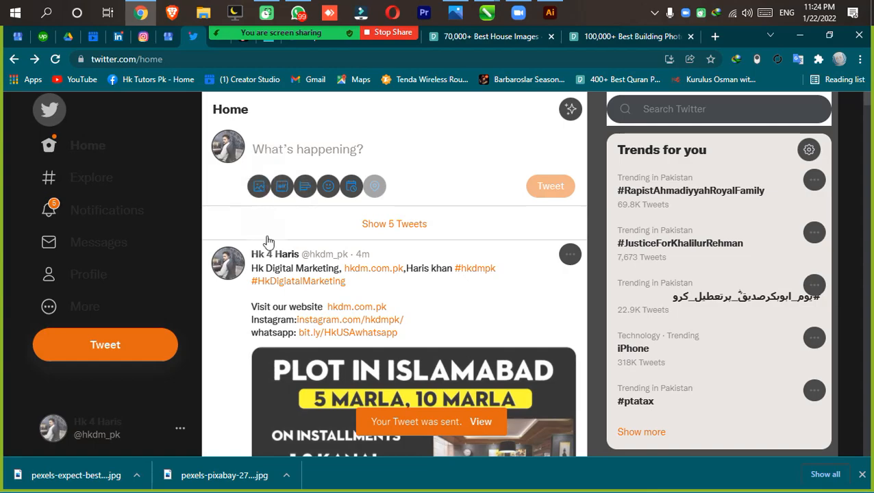
scroll(259, 224, down, 3)
scroll(279, 256, up, 3)
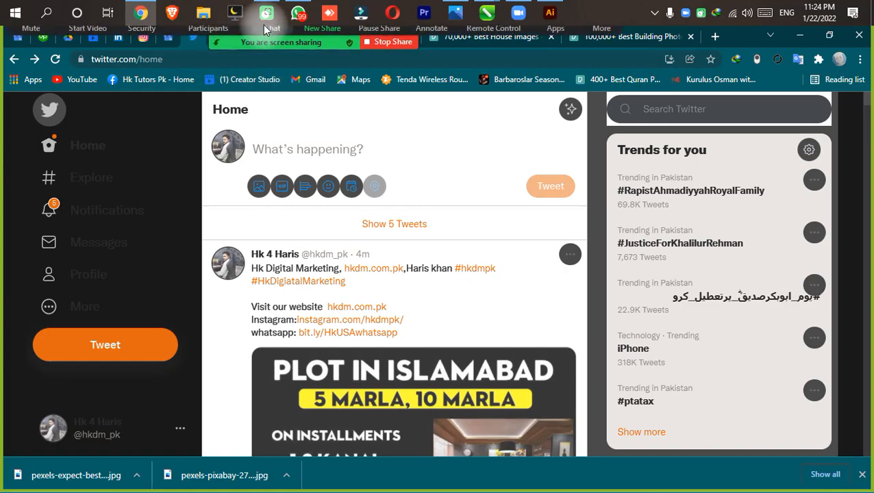
- Minimize the browser and switch to the socail iconss drawing in CorelDRAW
mouse_move(281, 37)
drag(296, 62, 496, 61)
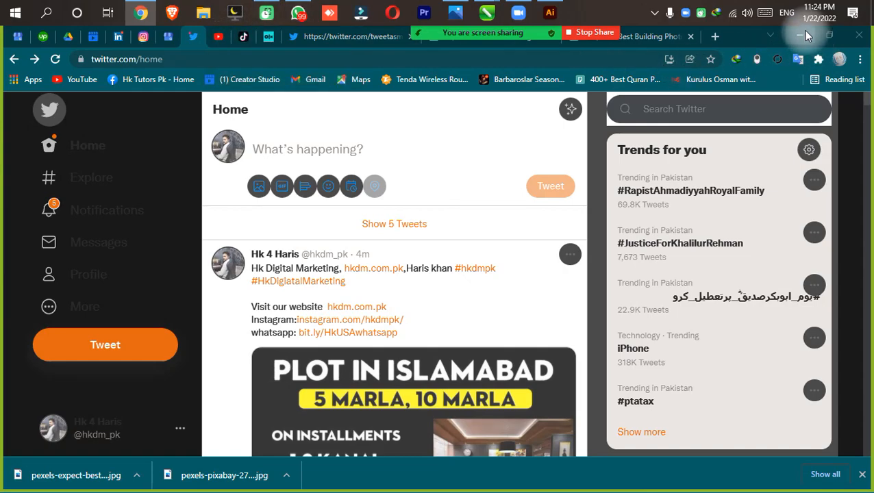
click(802, 35)
right_click(464, 196)
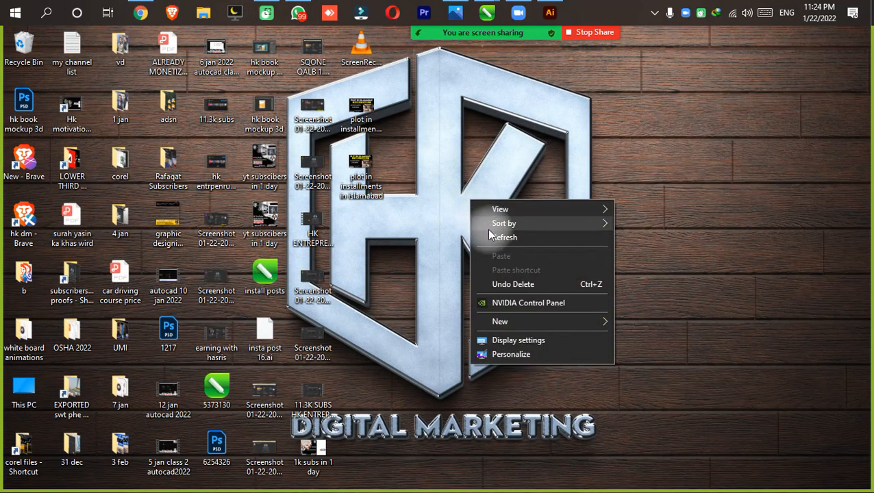
click(489, 236)
mouse_move(487, 12)
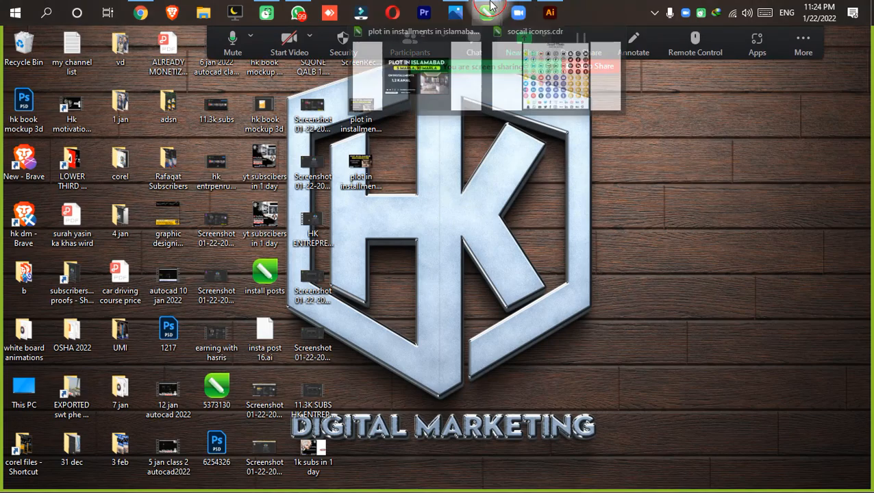
click(566, 80)
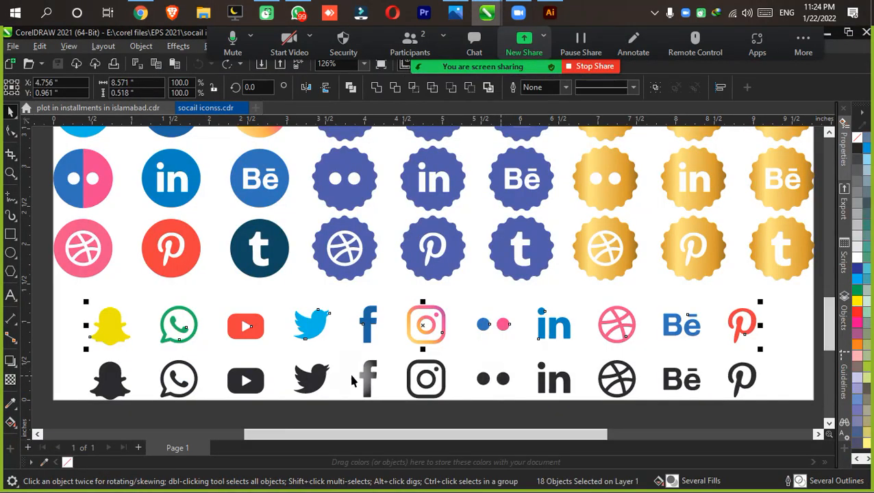
- Save a copy of the icon drawing to the Desktop as socail iconss in CDR format and close the drawing
key(ctrl+shift+s)
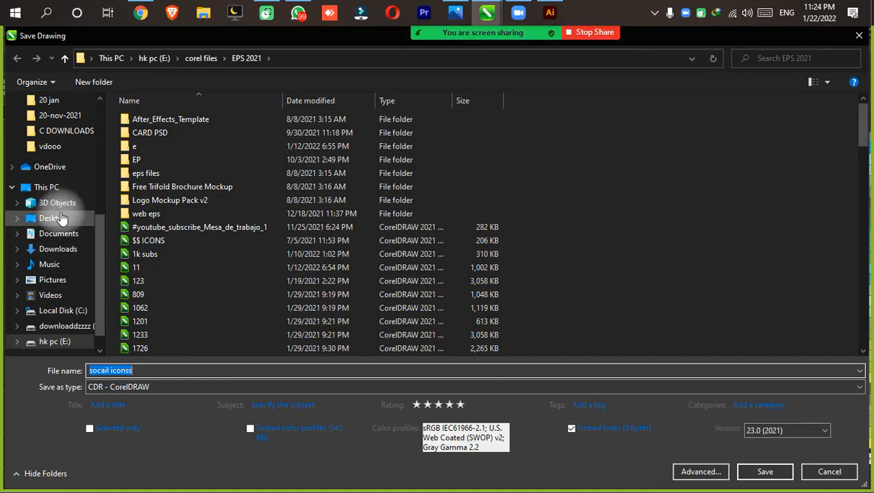
click(55, 218)
key(Return)
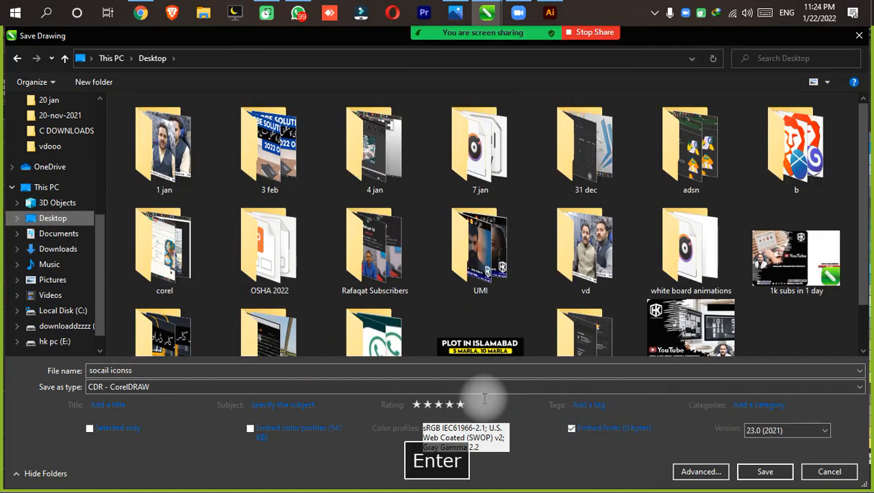
key(Return)
click(251, 33)
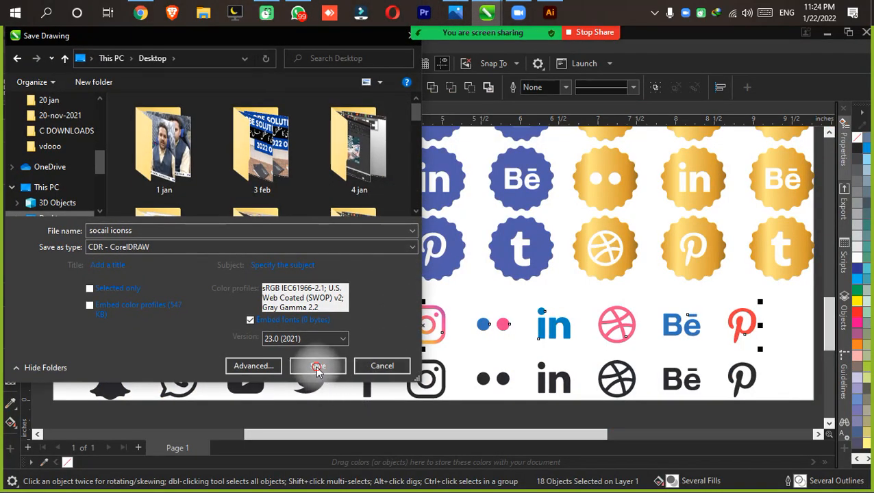
click(316, 365)
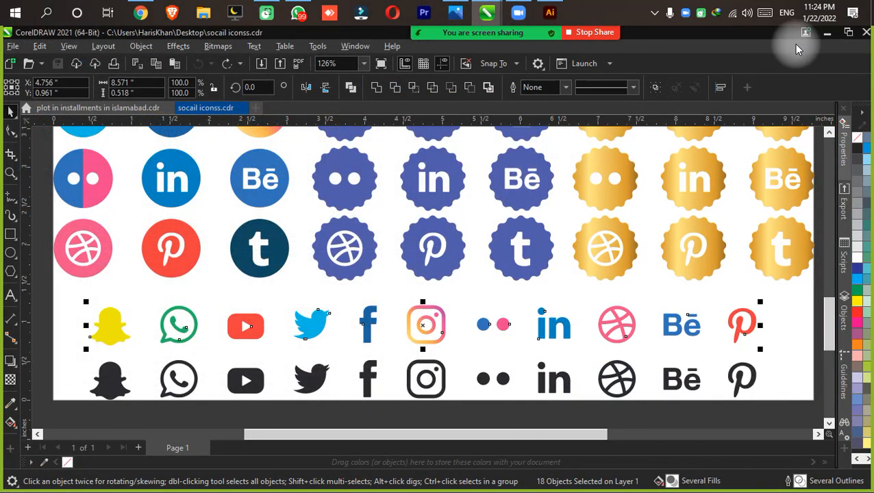
click(239, 108)
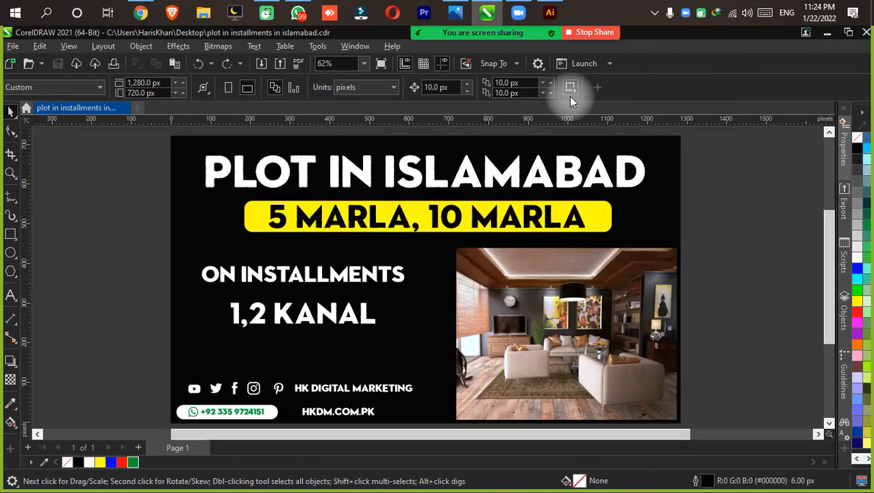
click(825, 35)
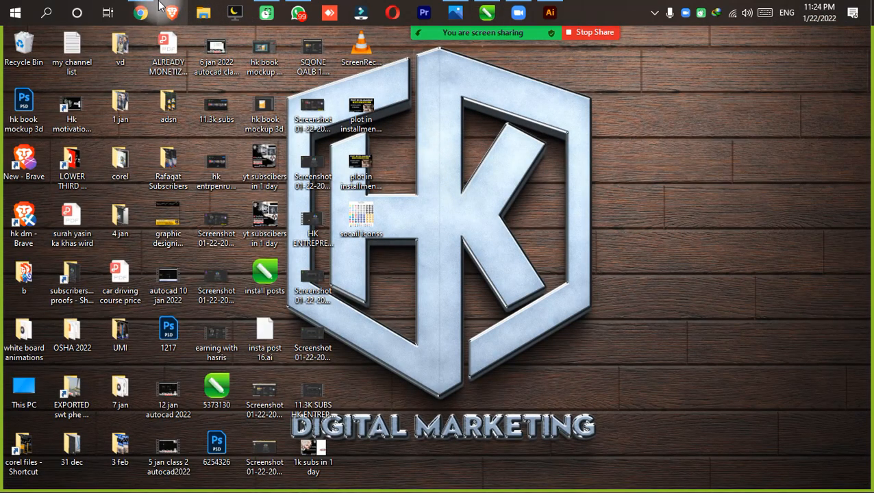
- Switch to Chrome, close the house and building stock photo pages, and create a Google Drive folder named hkkk
click(141, 9)
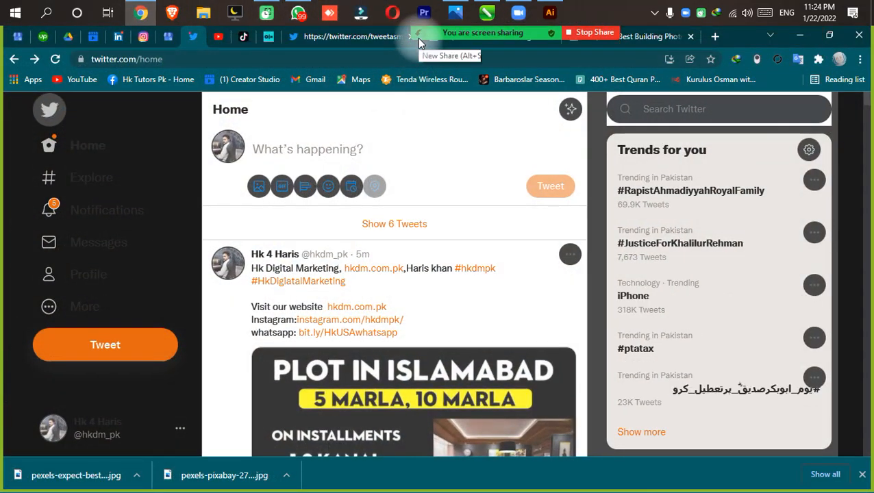
click(550, 37)
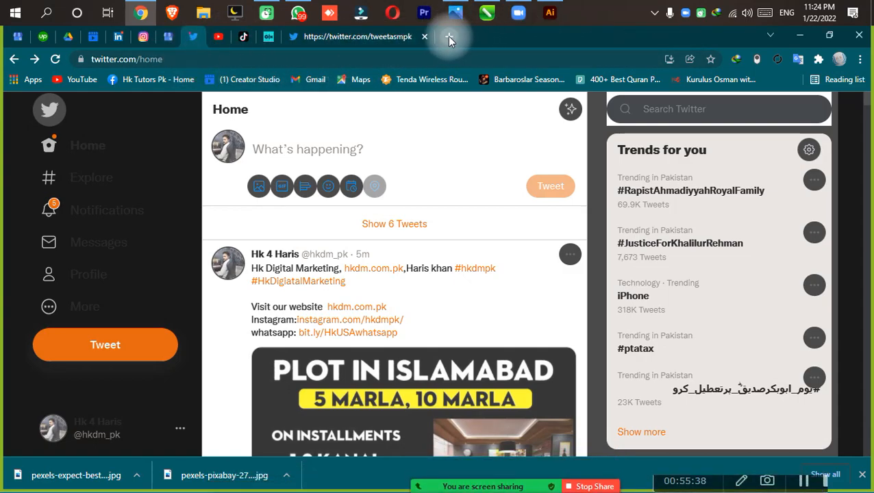
click(69, 36)
click(45, 156)
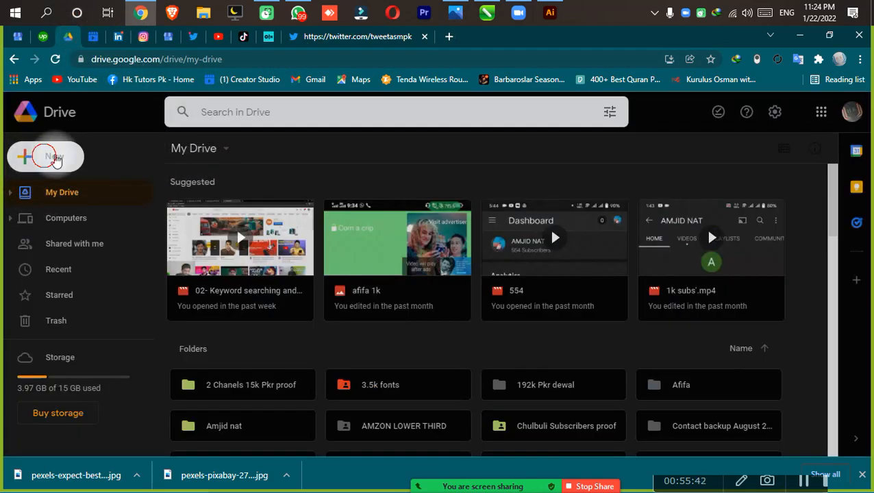
click(110, 162)
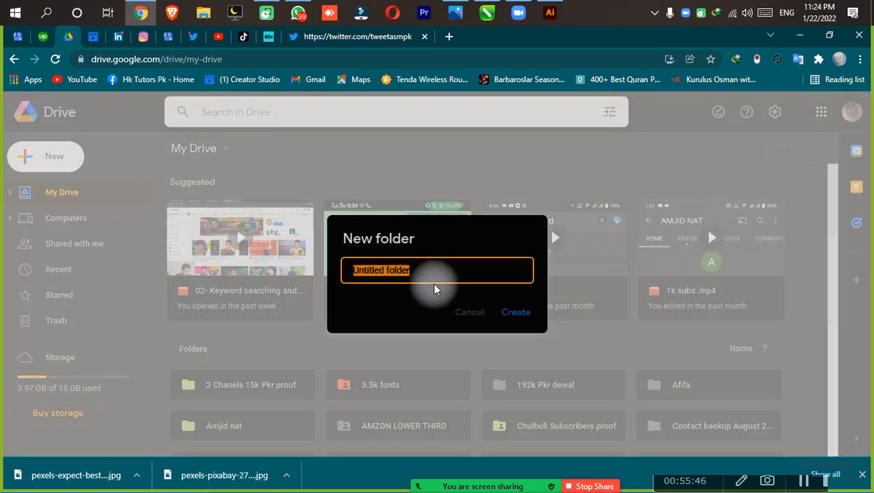
text(h)
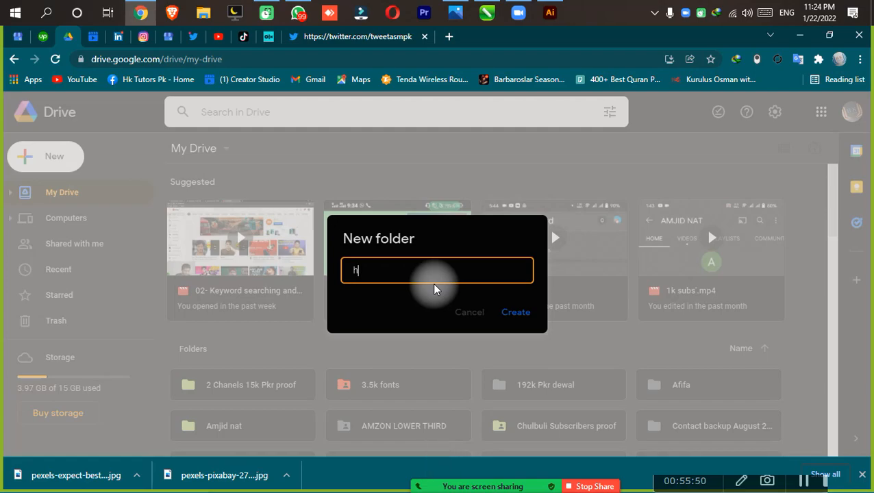
text(kkk)
key(Return)
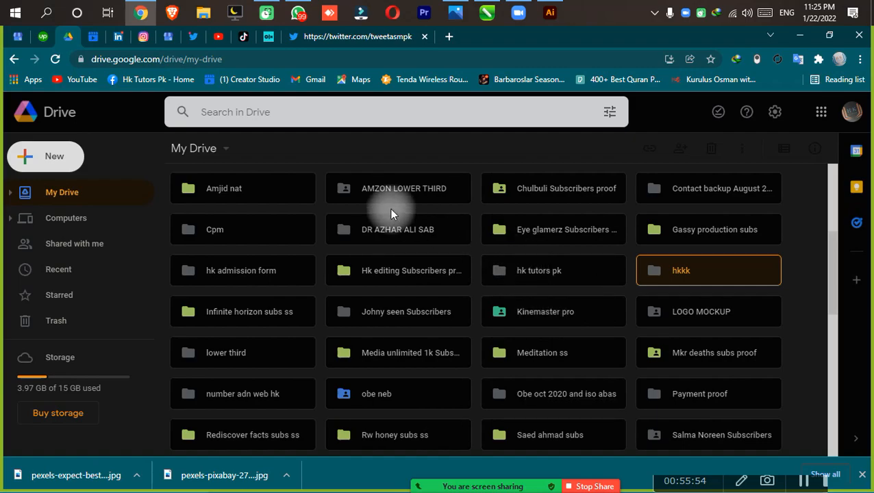
- Upload the socail iconss CDR file from the Desktop into the hkkk folder
double_click(714, 270)
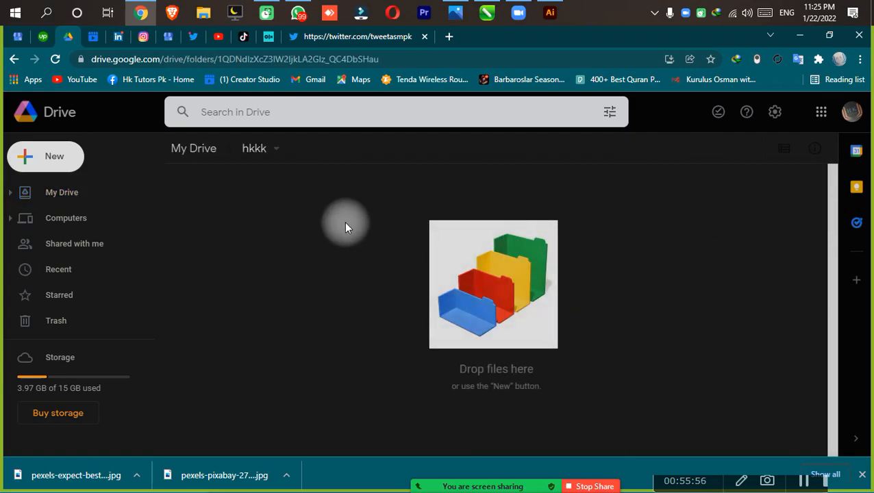
click(62, 174)
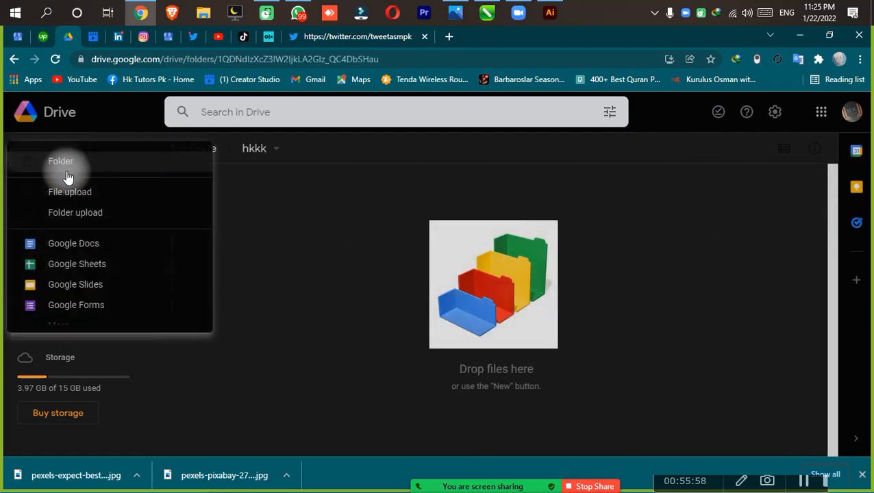
click(85, 198)
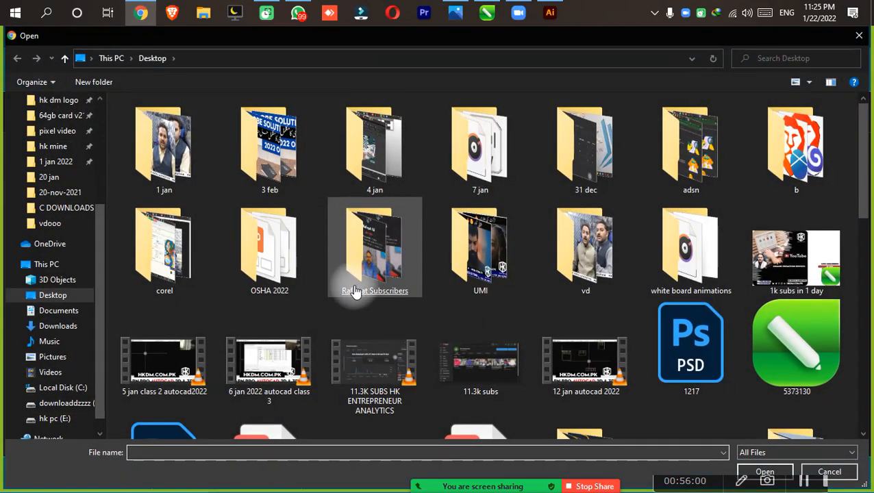
scroll(355, 281, down, 10)
double_click(497, 311)
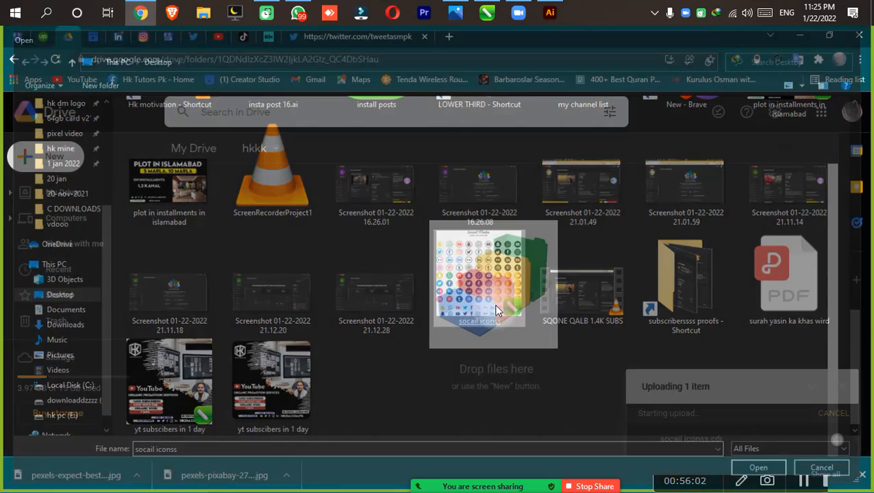
- Set the link access of the hkkk folder to Anyone with the link
click(257, 156)
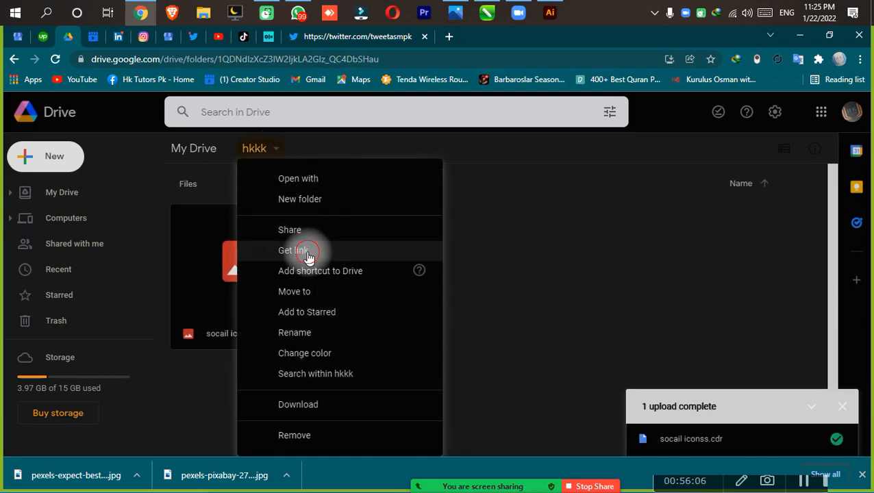
click(307, 255)
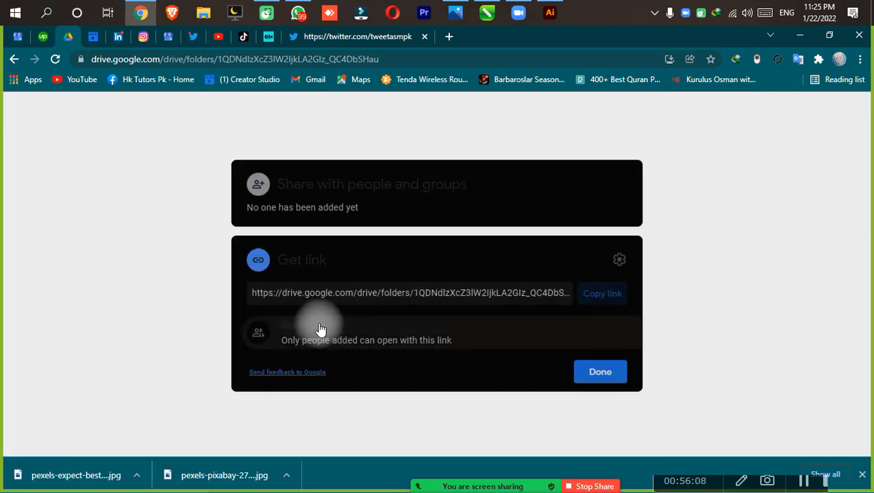
click(317, 326)
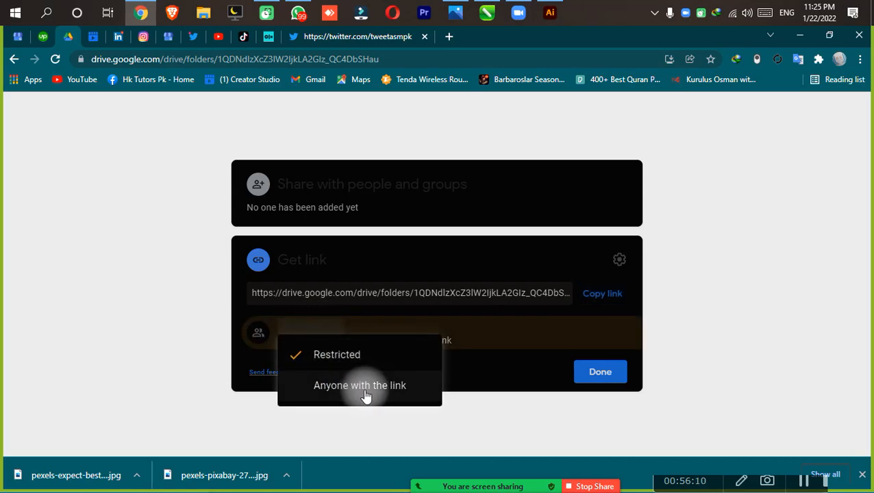
click(364, 397)
- Copy the e-mail address that the video editing class contact sent in WhatsApp and return to Google Drive
click(294, 185)
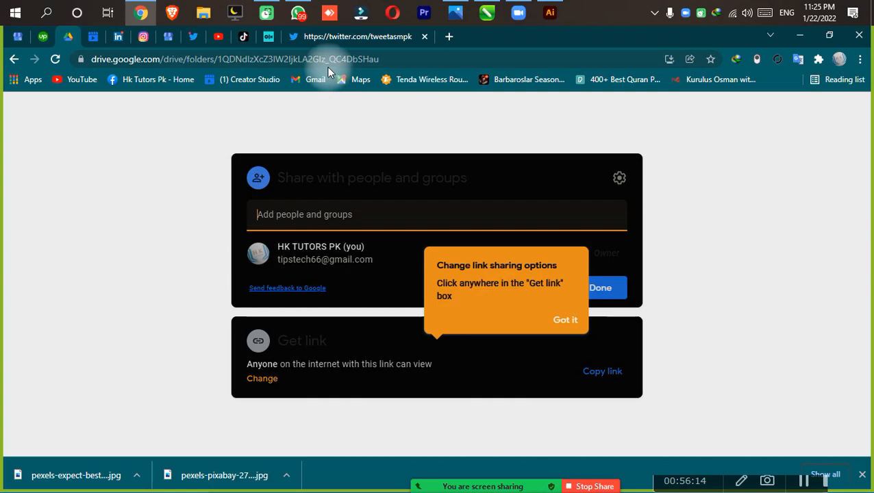
click(305, 9)
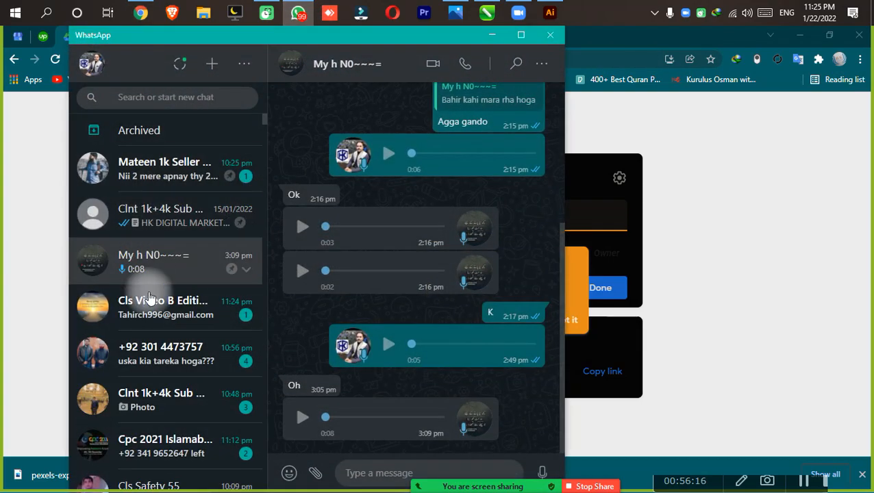
click(148, 306)
drag(400, 425, 291, 430)
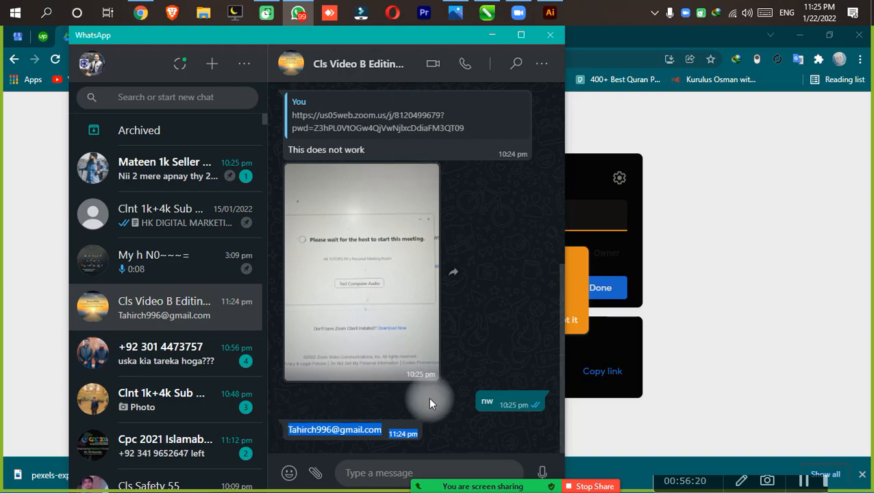
key(ctrl+c)
click(652, 302)
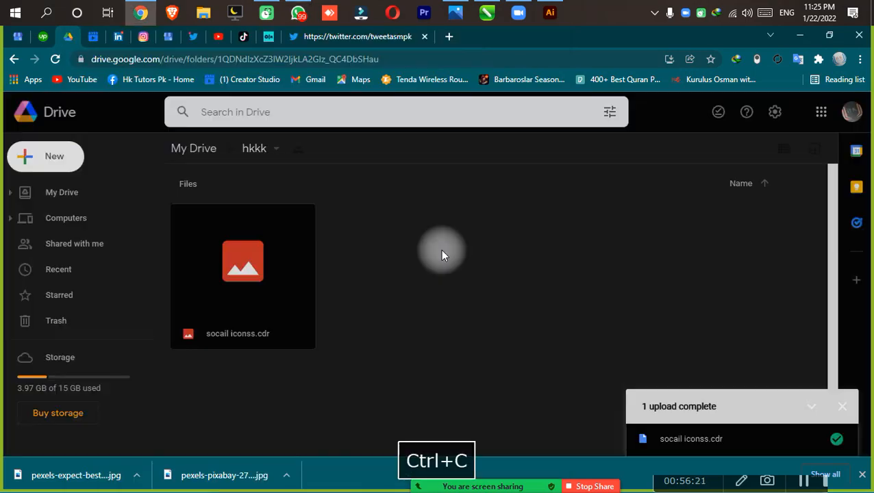
- Share the hkkk folder with the contact's copied e-mail address as Editor, with notification enabled
click(254, 150)
click(290, 226)
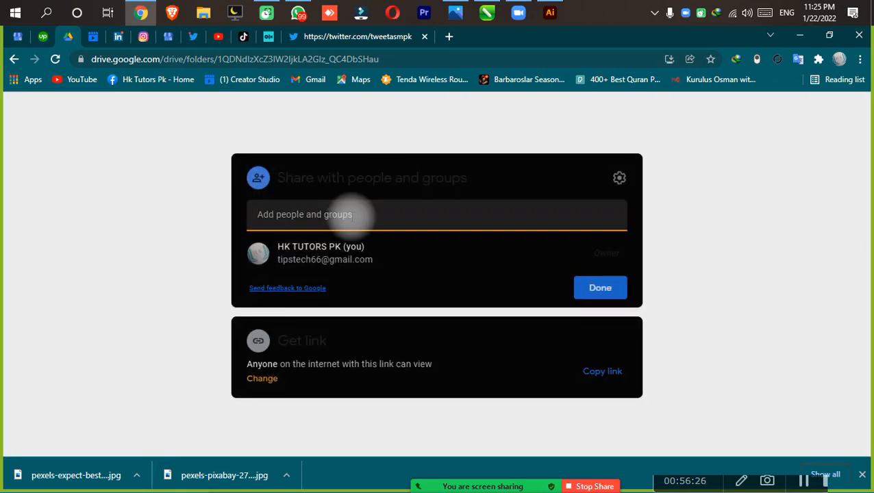
click(351, 215)
key(ctrl+v)
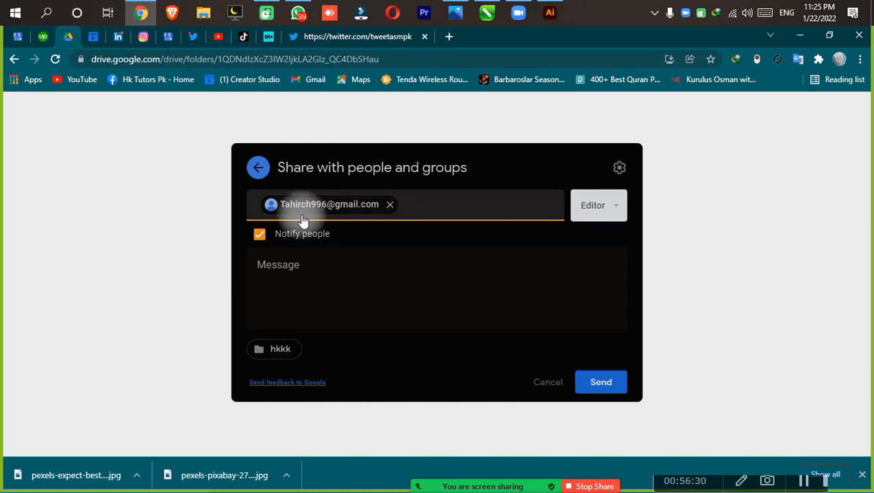
mouse_move(326, 206)
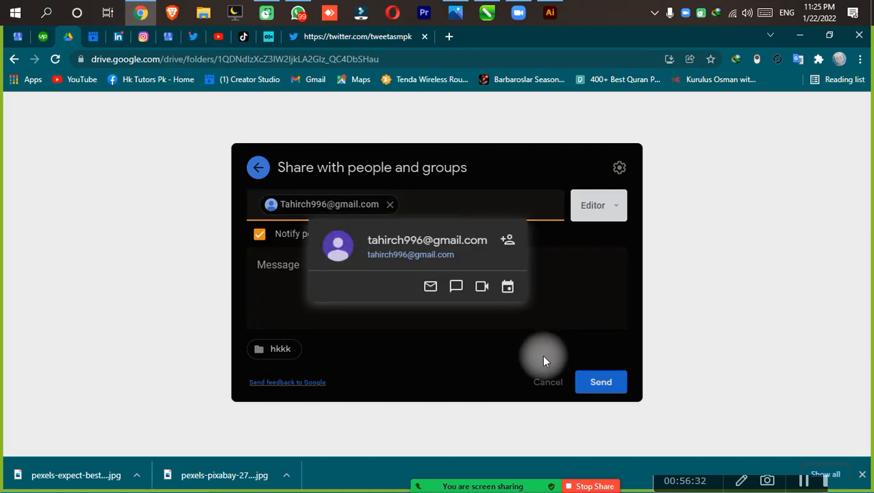
click(601, 382)
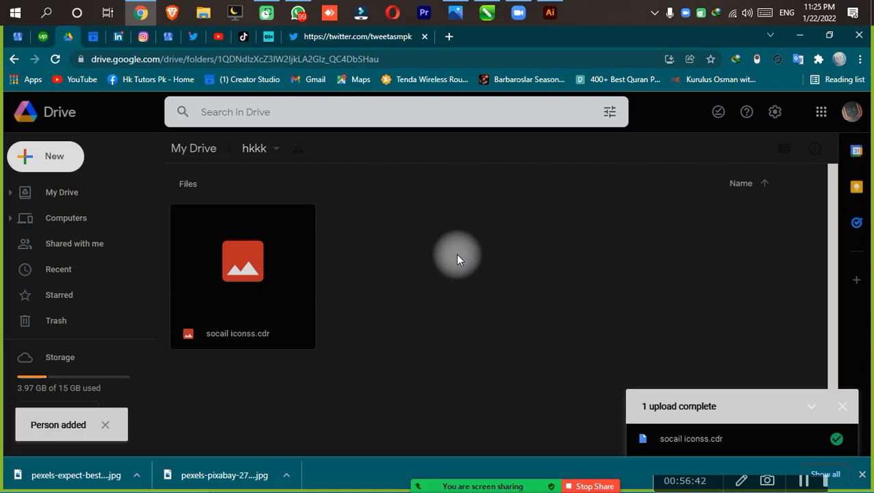
- Minimize Chrome and WhatsApp and return to the plot in installments in islamabad drawing in CorelDRAW
click(789, 41)
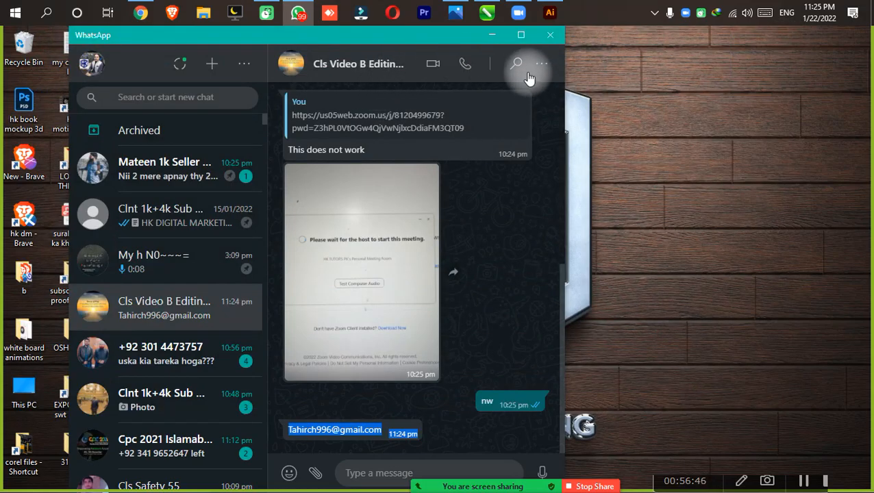
click(492, 35)
key(F9)
click(484, 7)
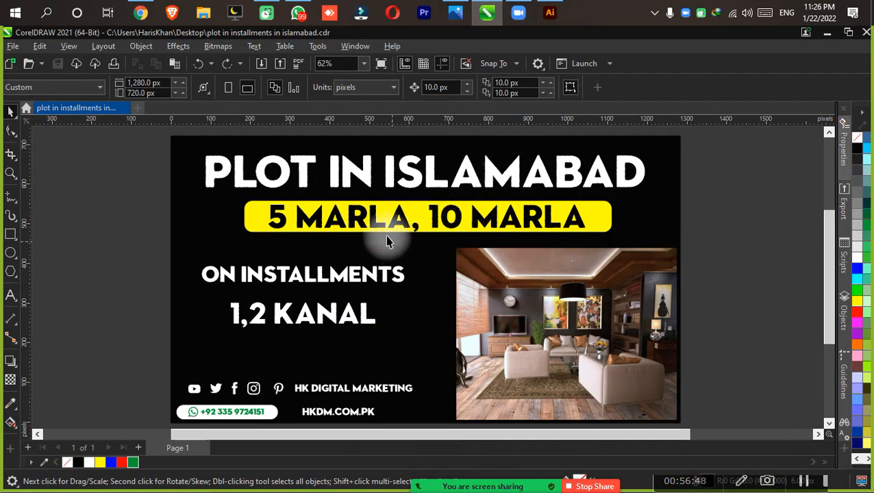
click(715, 222)
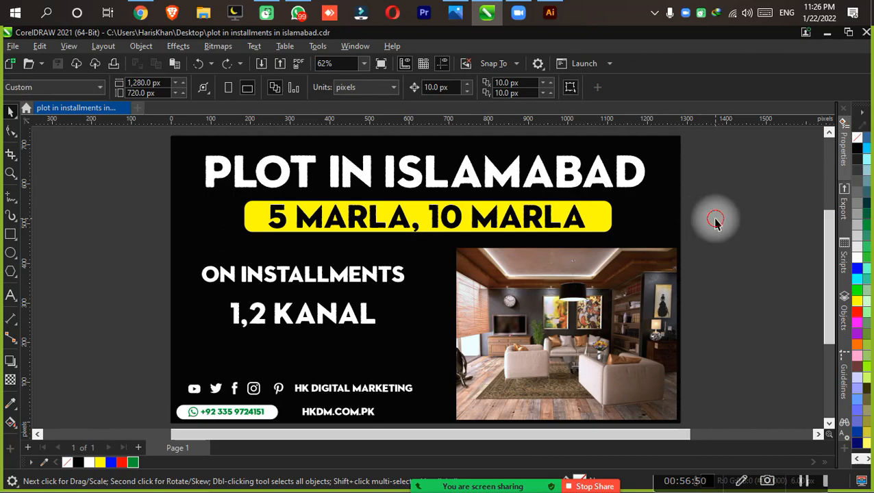